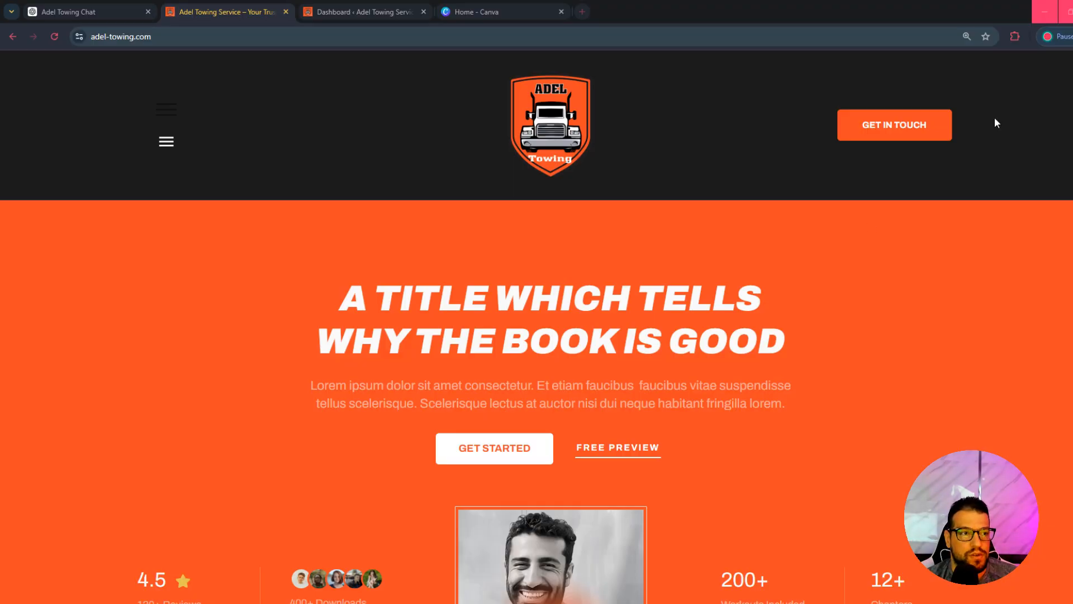
# Look through the Adel Towing home page's placeholder sections and expand the first two FAQ questions to examine their answers.
pyautogui.scroll(-15, 817, 226)
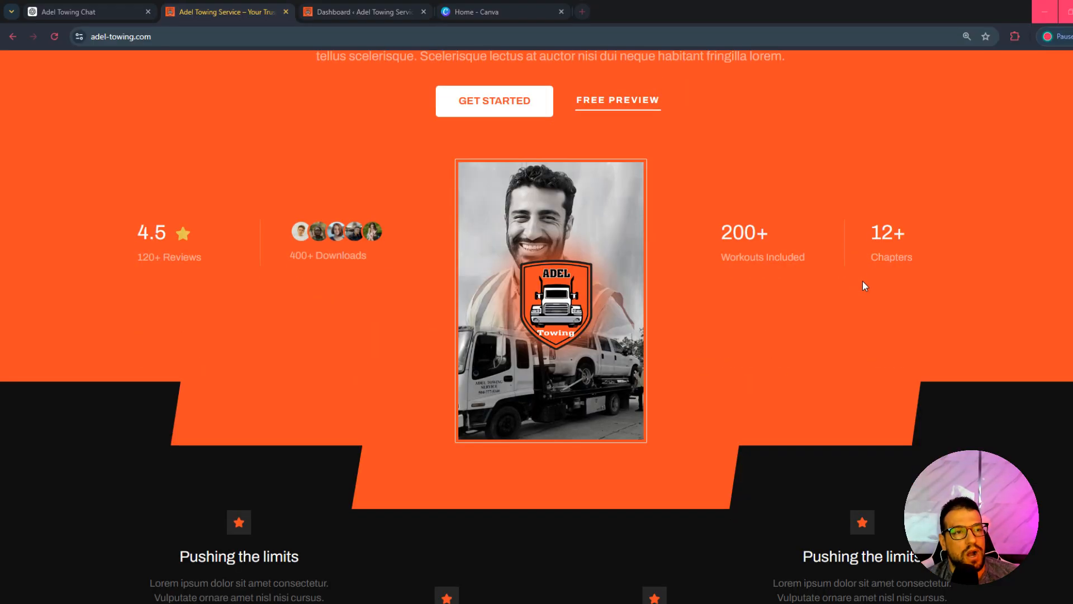
pyautogui.scroll(-7, 864, 288)
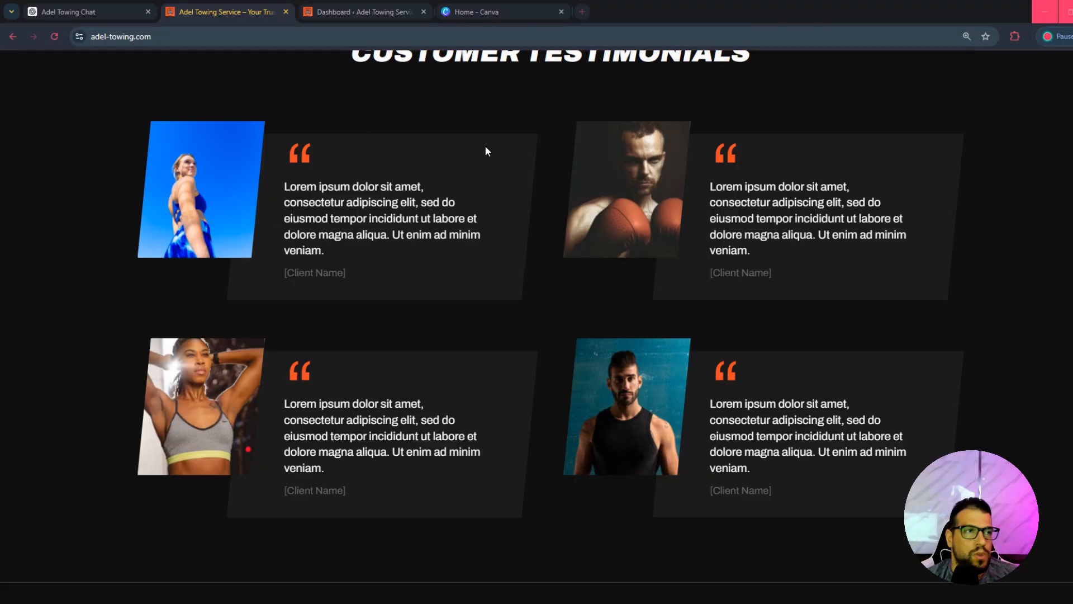
pyautogui.scroll(20, 485, 146)
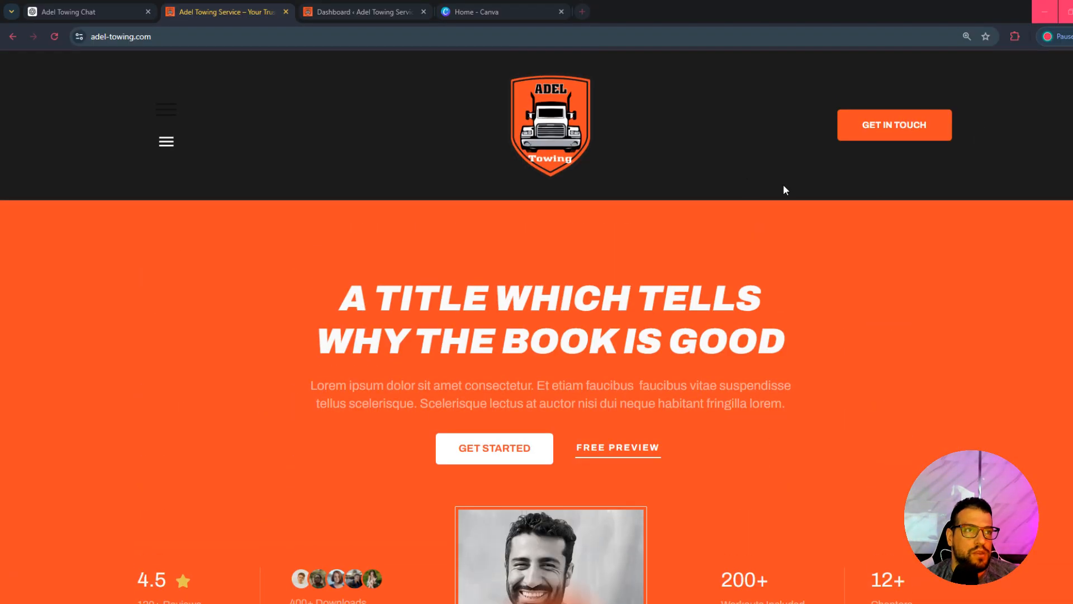
pyautogui.scroll(-20, 772, 223)
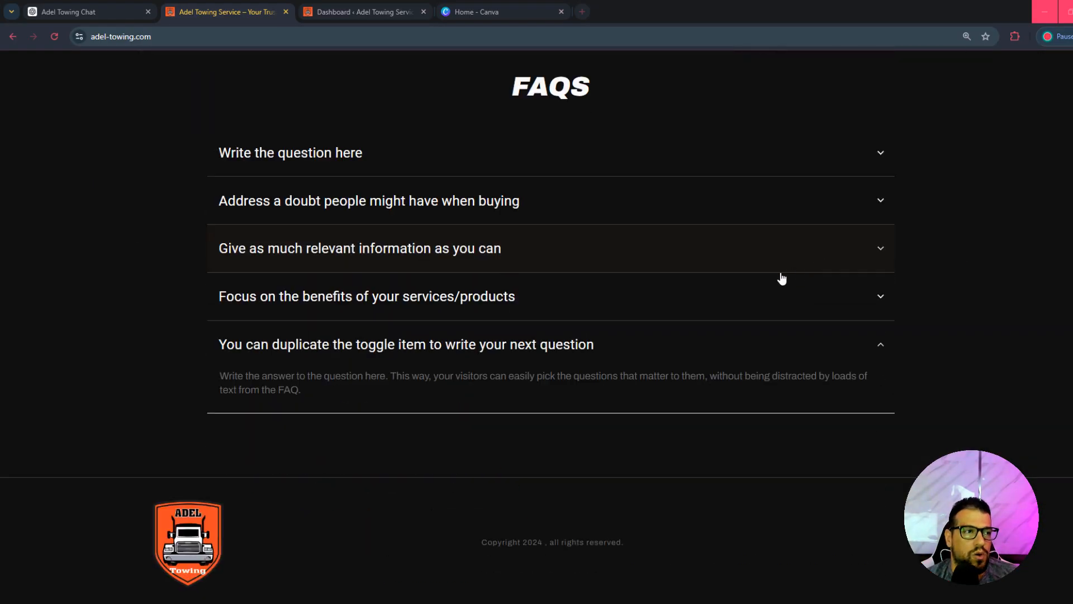
pyautogui.click(877, 158)
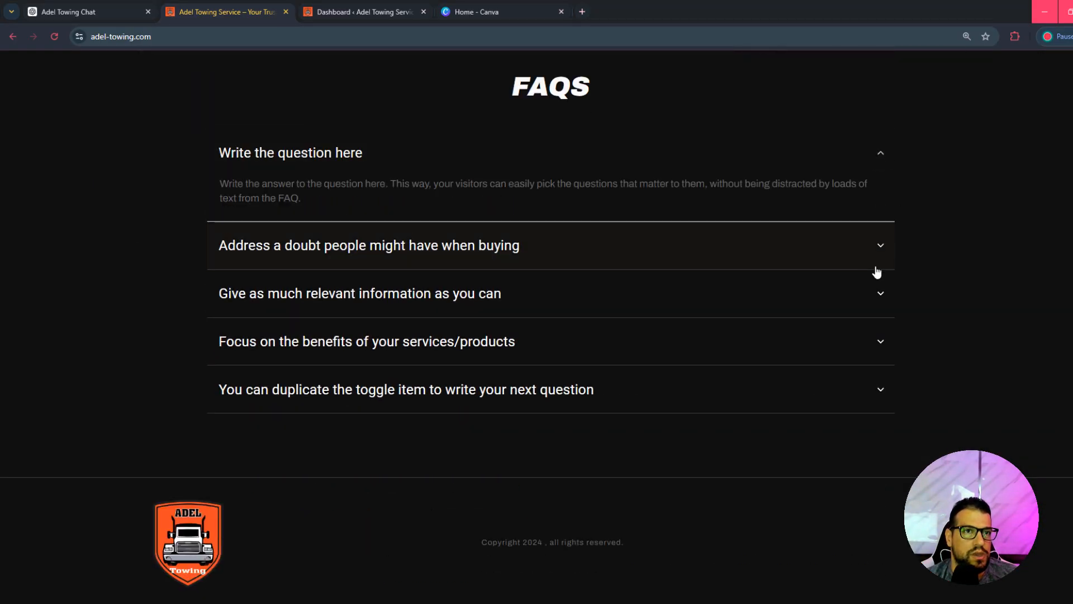
pyautogui.click(863, 258)
pyautogui.click(858, 170)
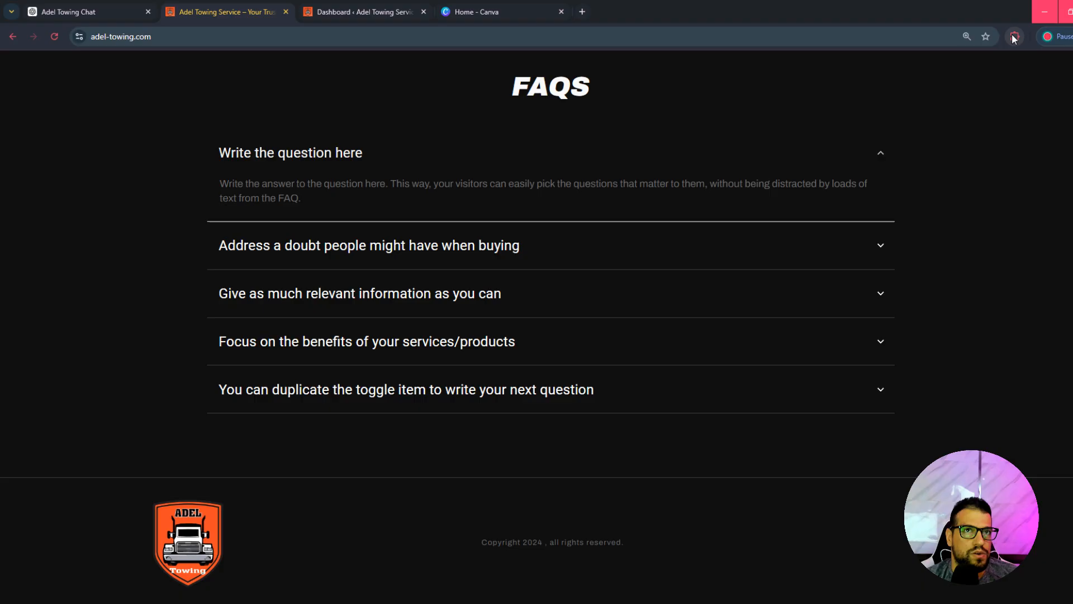
# Search Google for "go full page extension", open GoFullPage's Chrome Web Store page, and check for it among the installed extensions.
pyautogui.click(583, 12)
pyautogui.click(1015, 37)
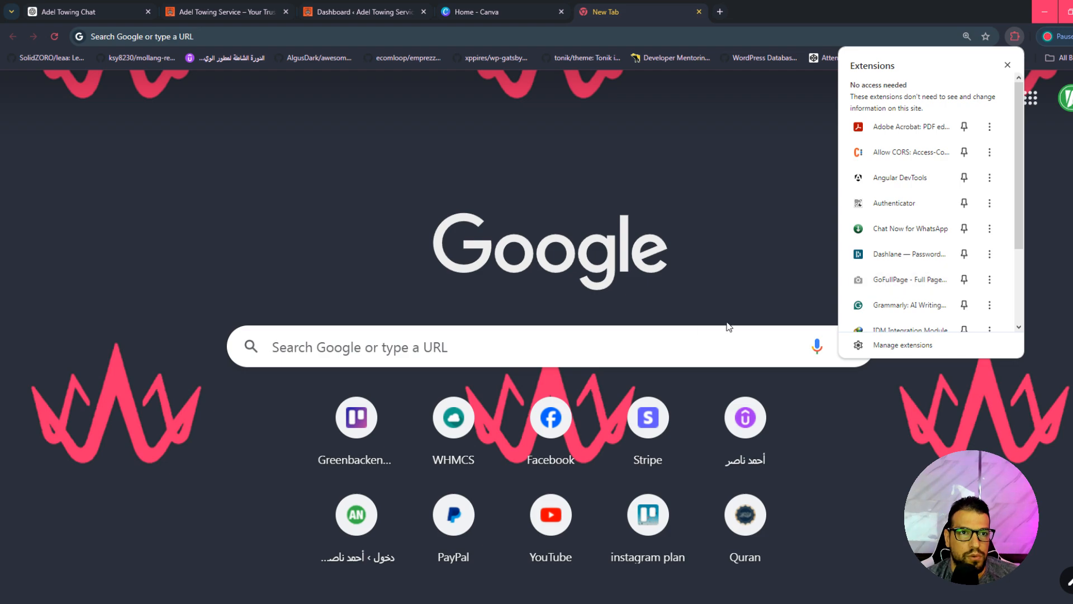
pyautogui.click(649, 343)
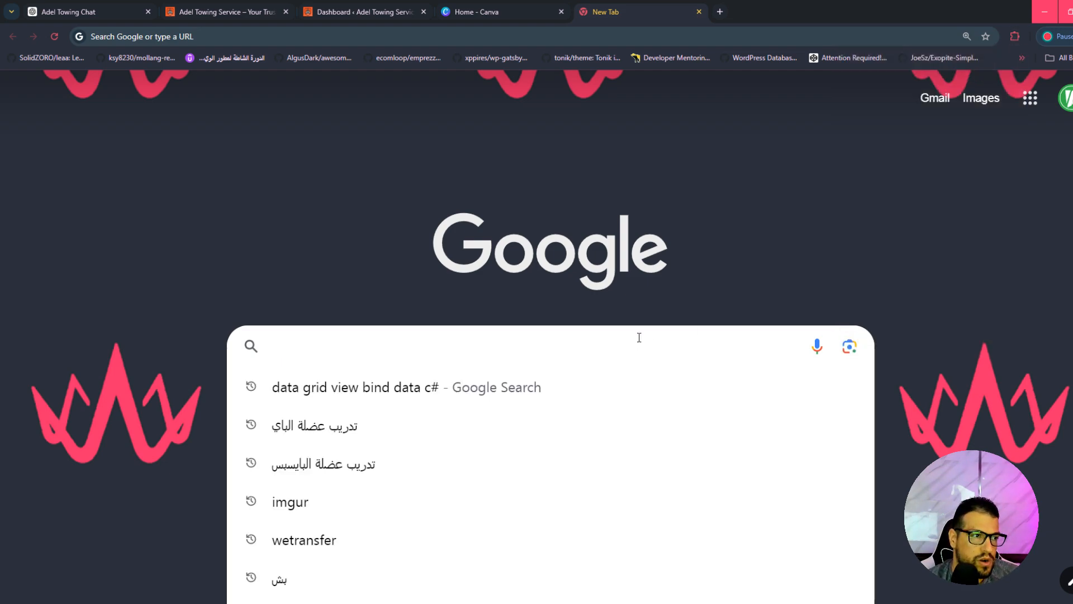
pyautogui.write('go')
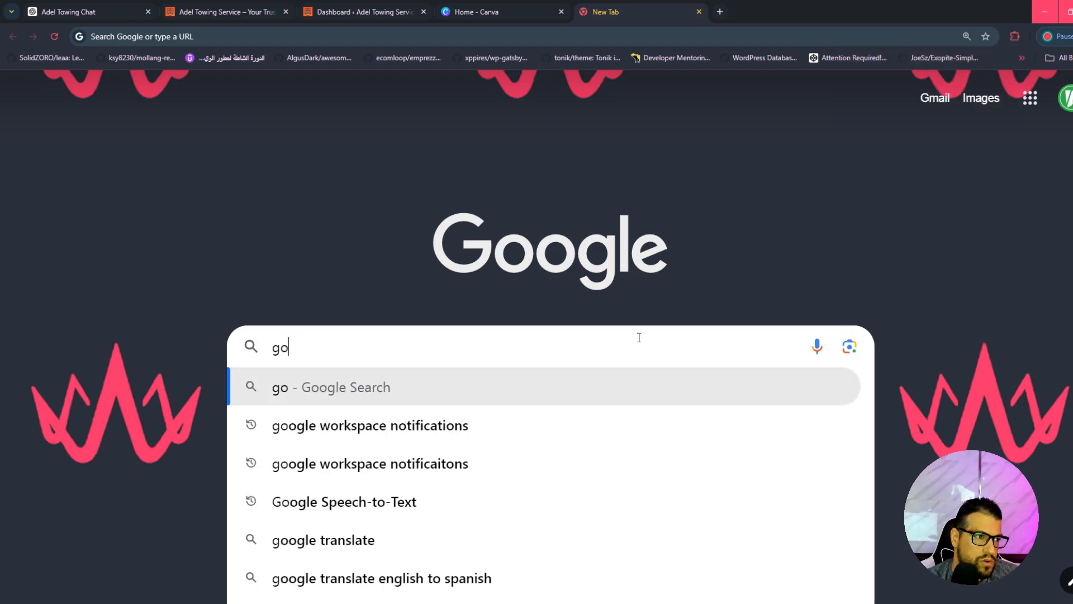
pyautogui.write(' full page')
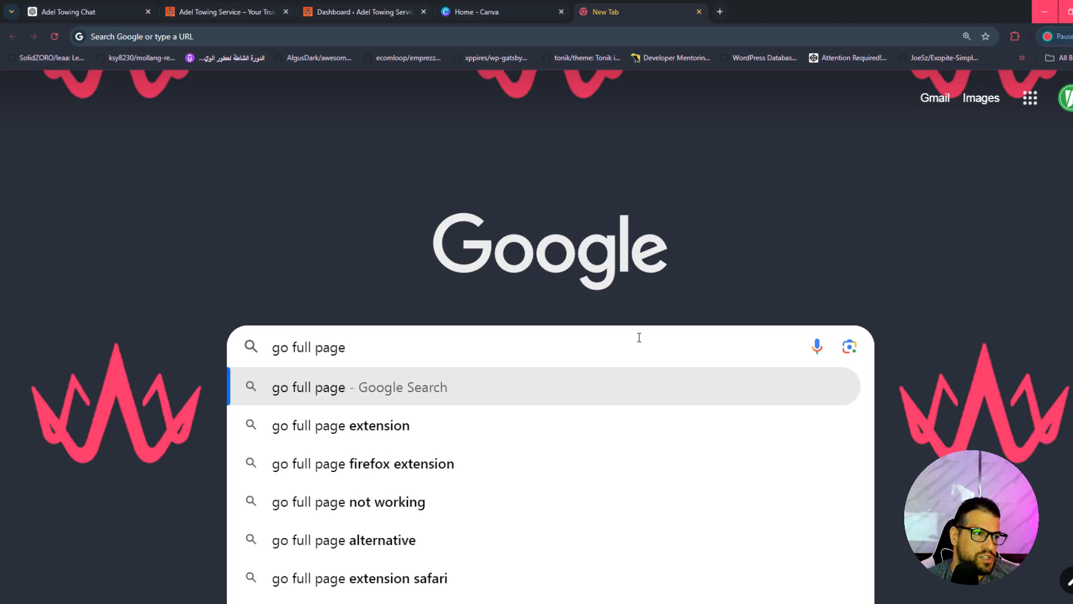
pyautogui.press('Down')
pyautogui.press('Return')
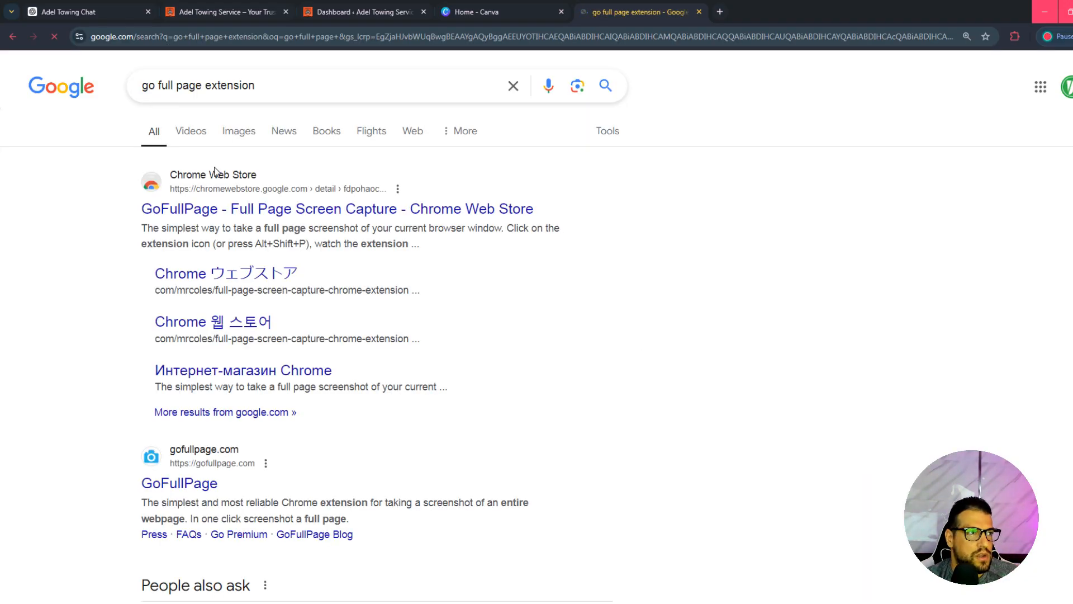
pyautogui.click(199, 210)
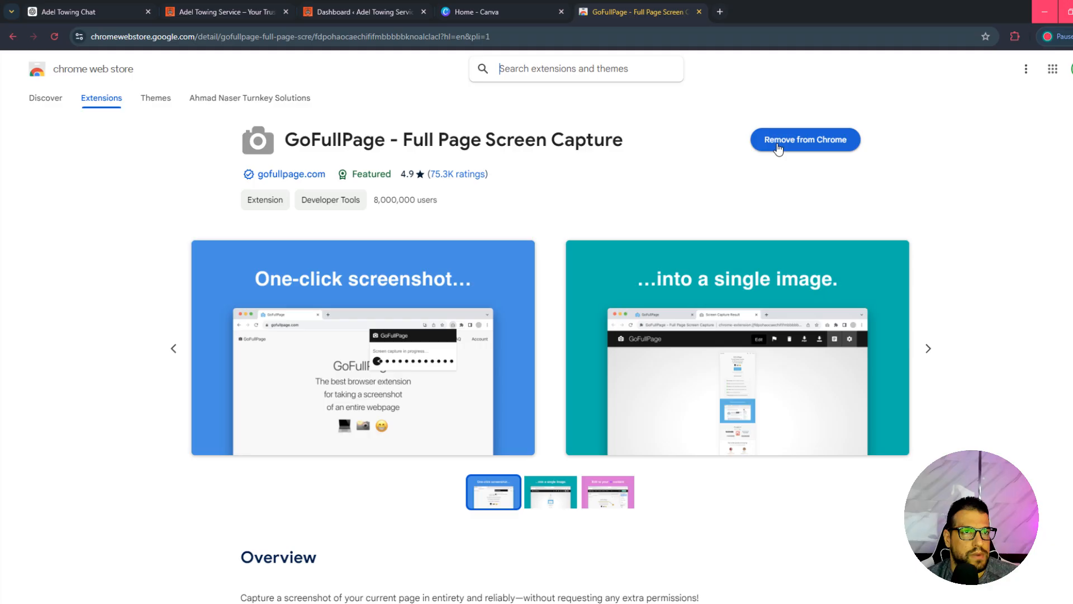
pyautogui.click(1015, 37)
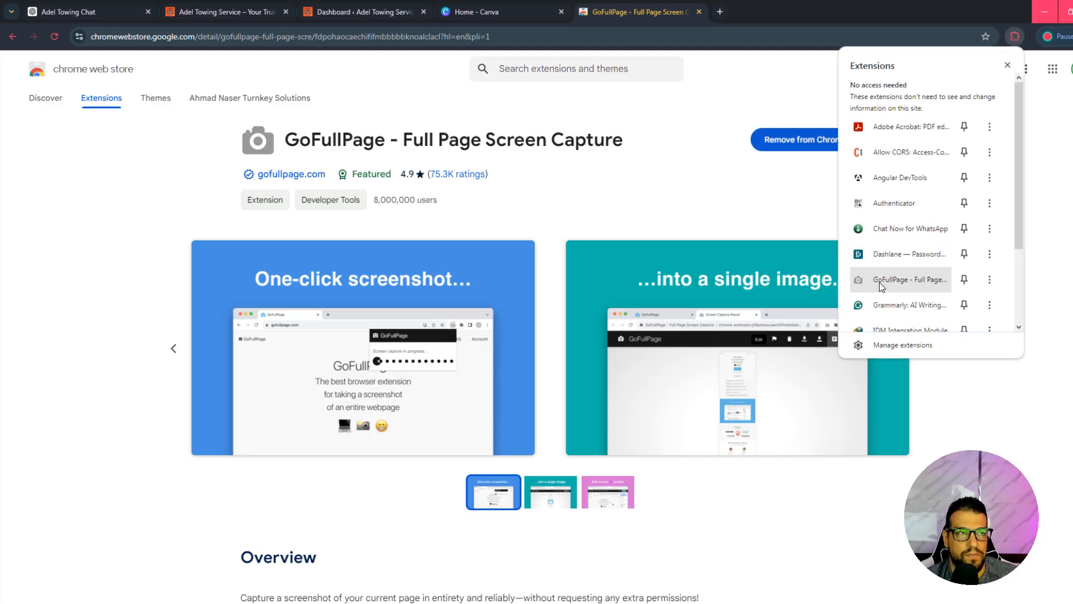
# Capture a full-page screenshot of the adel-towing.com home page with the GoFullPage extension, starting from the page's beginning.
pyautogui.click(216, 13)
pyautogui.scroll(15, 897, 324)
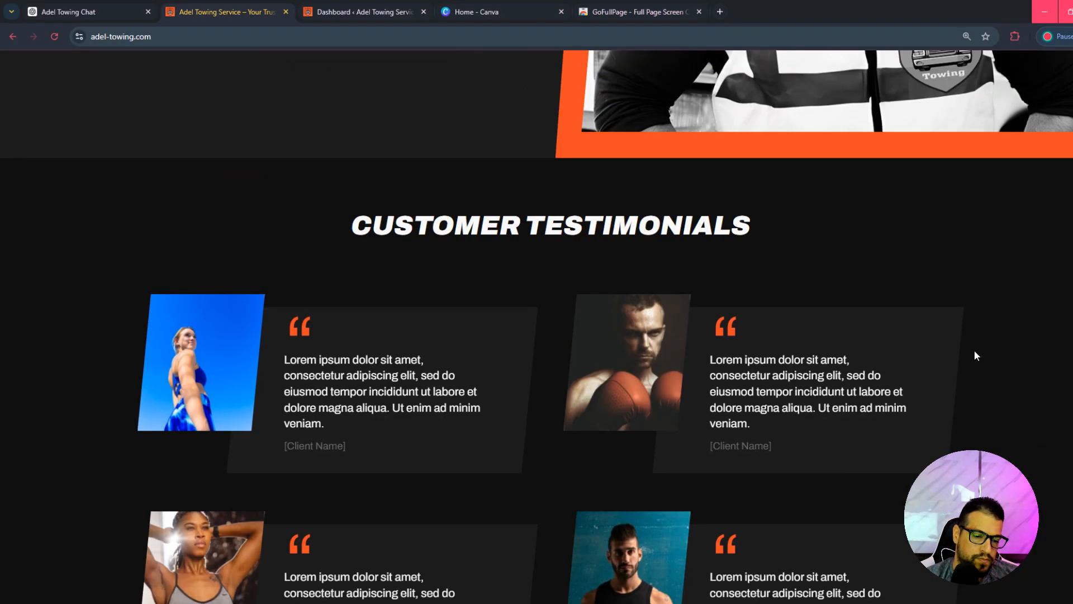
pyautogui.scroll(10, 1027, 313)
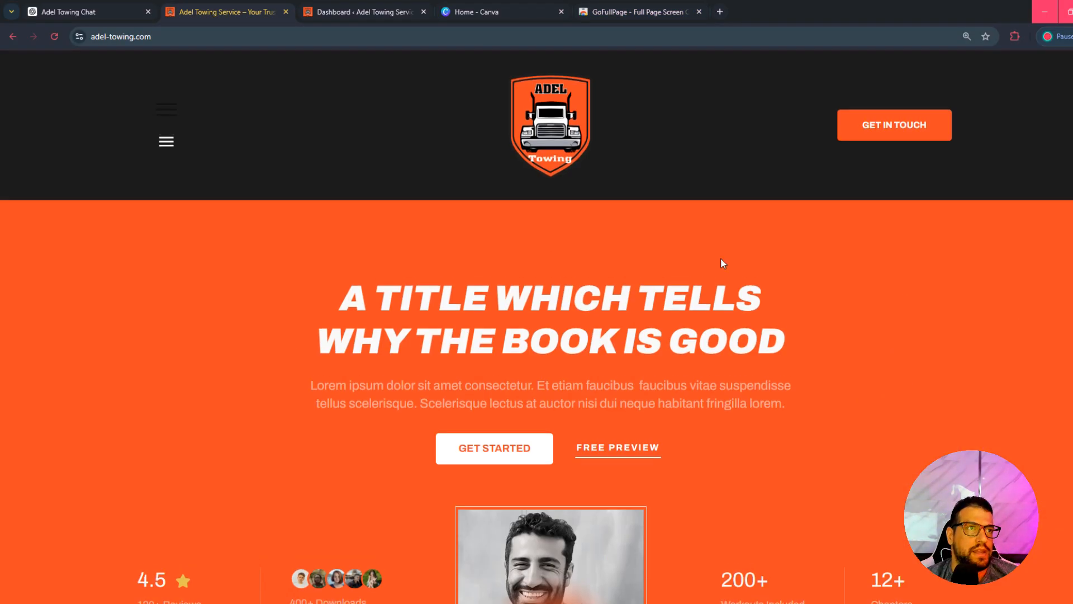
pyautogui.click(1014, 37)
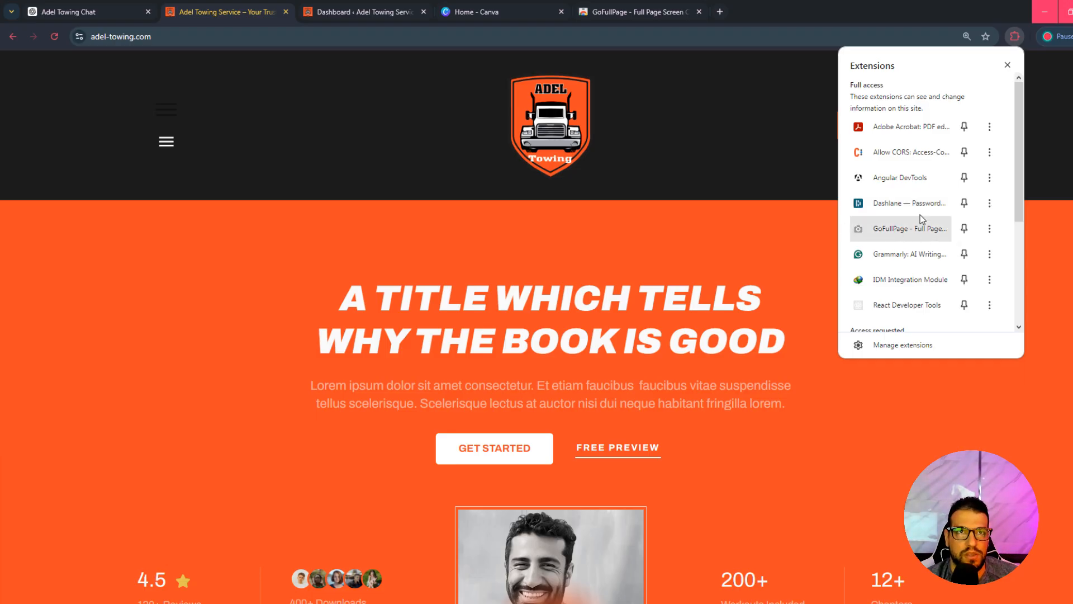
pyautogui.click(898, 237)
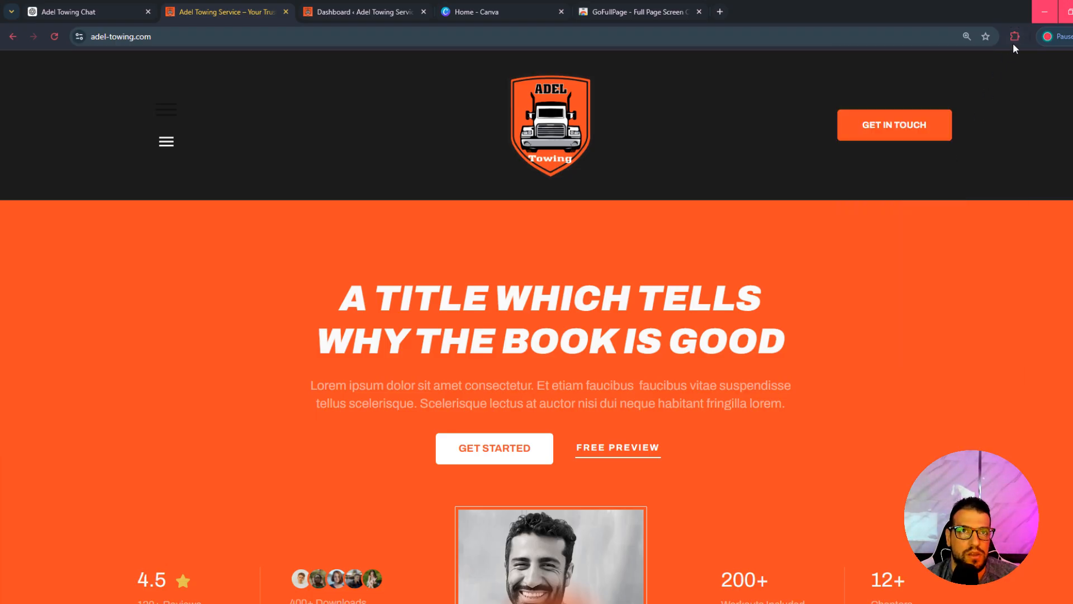
pyautogui.click(1014, 37)
pyautogui.click(905, 235)
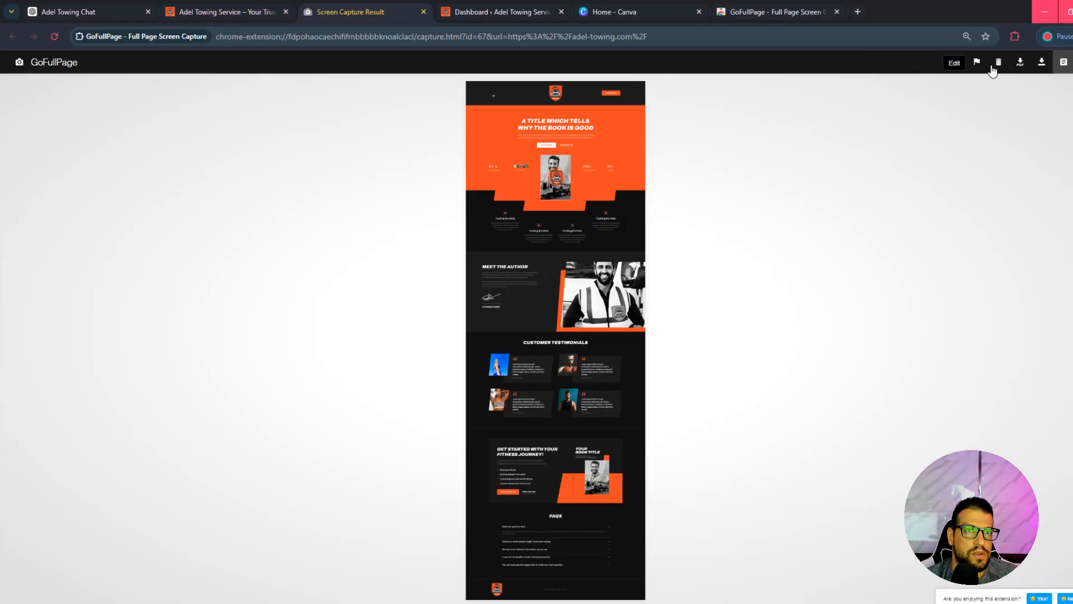
# Download the home page capture as both a PDF and a PNG image, and open the recent download history.
pyautogui.click(1024, 64)
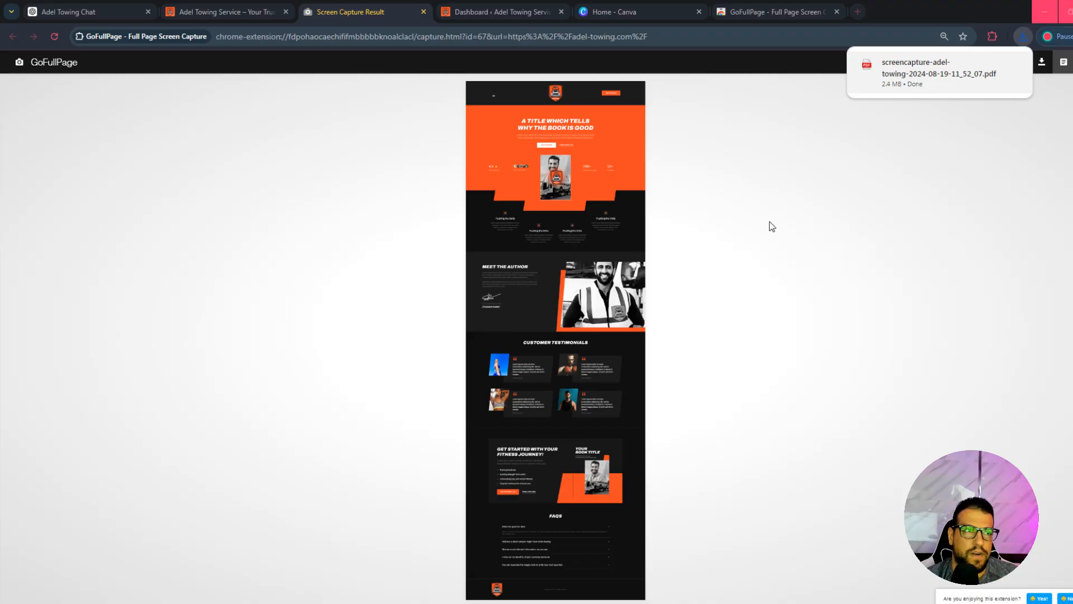
pyautogui.click(1025, 37)
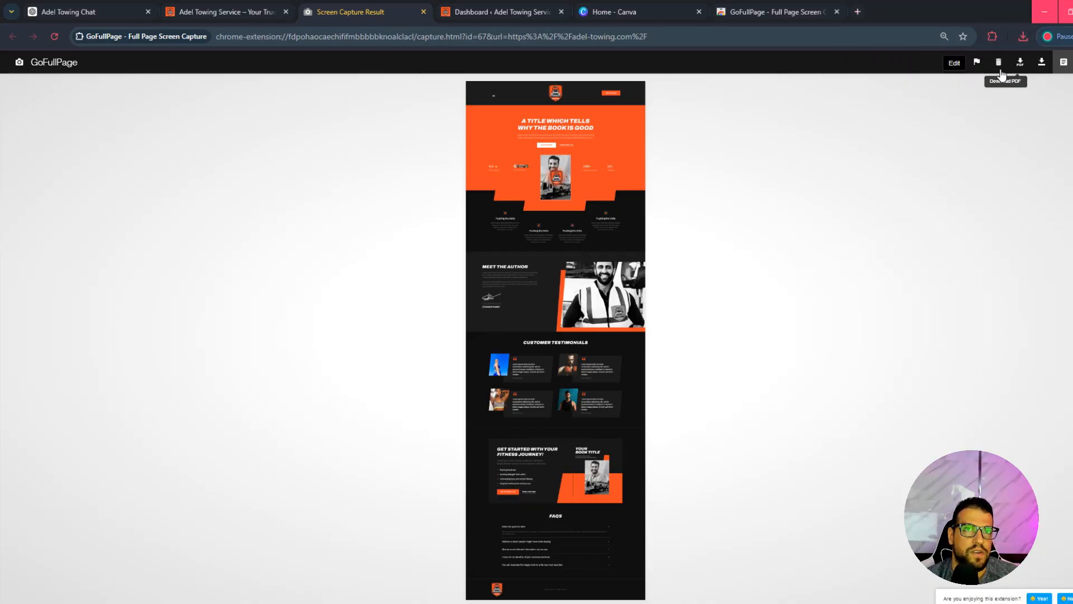
pyautogui.click(1042, 64)
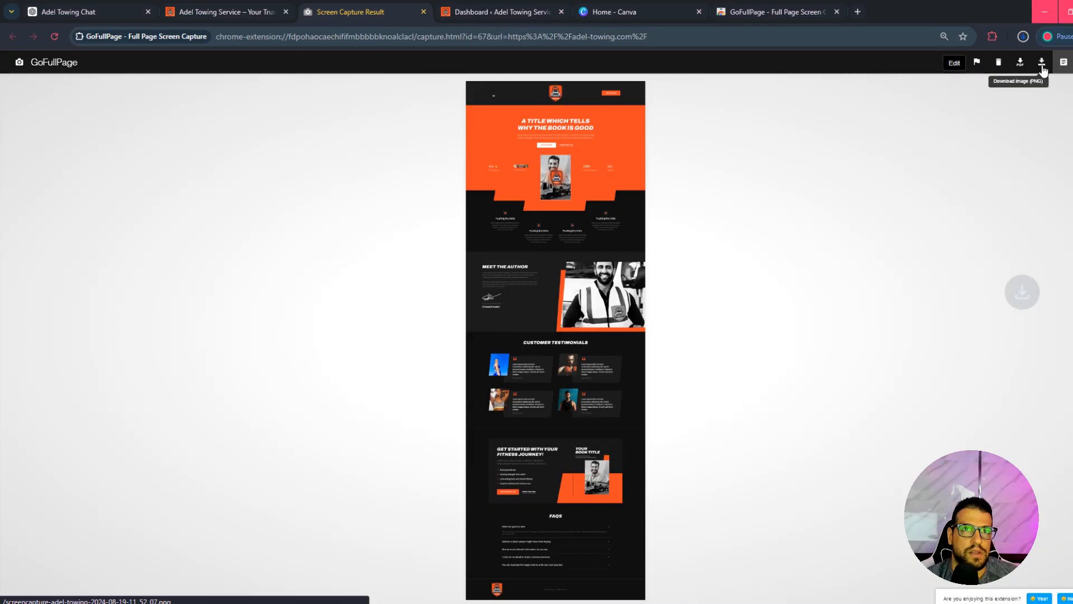
pyautogui.click(1023, 38)
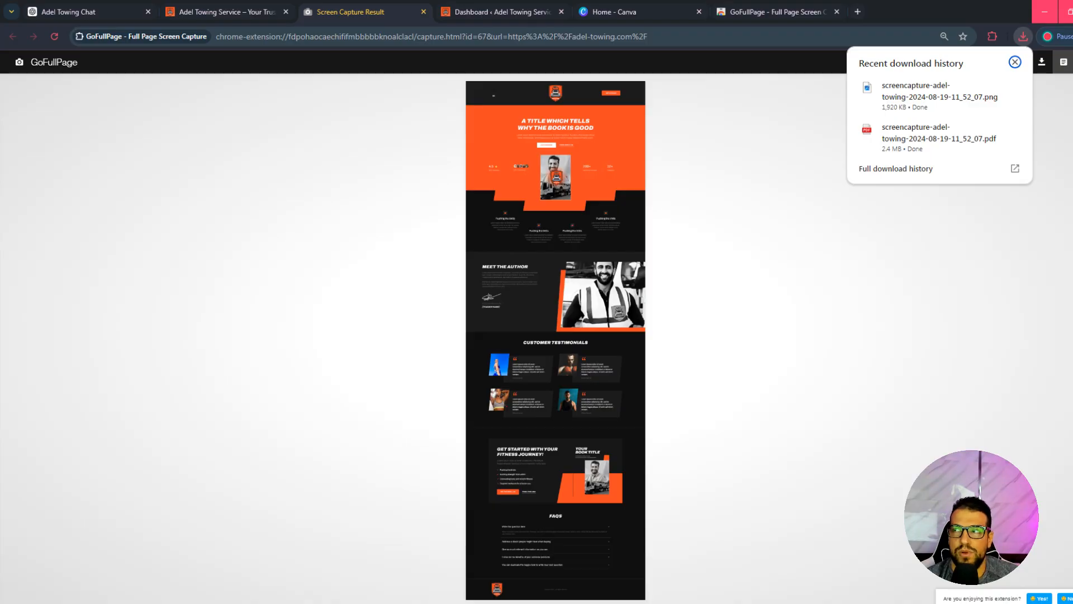
# Show the downloaded PNG capture in its folder and select it together with the PDF version.
pyautogui.click(923, 101)
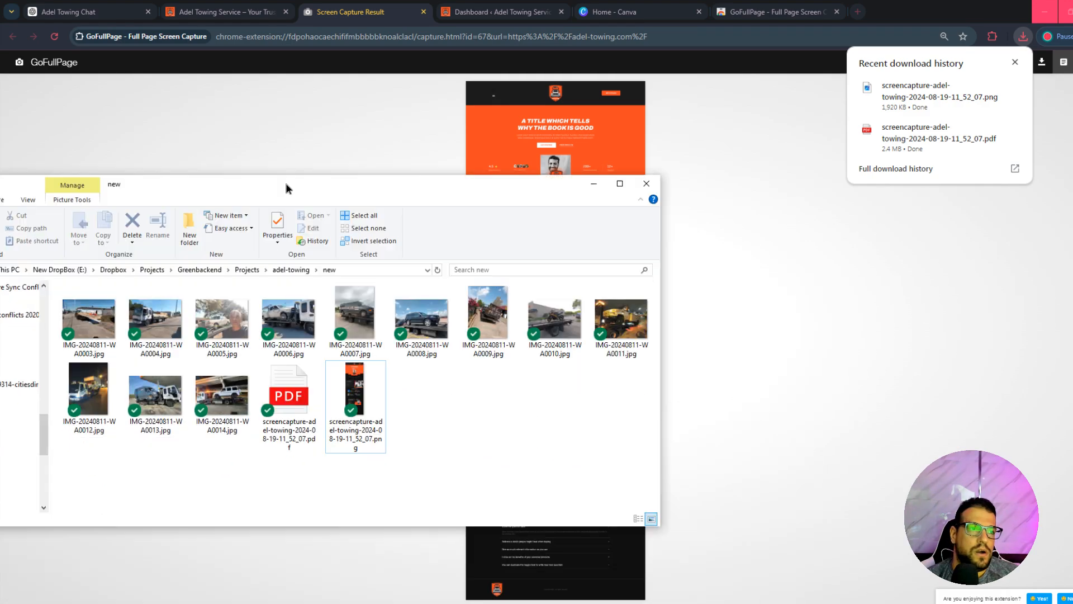
pyautogui.moveTo(437, 401); pyautogui.dragTo(291, 394)
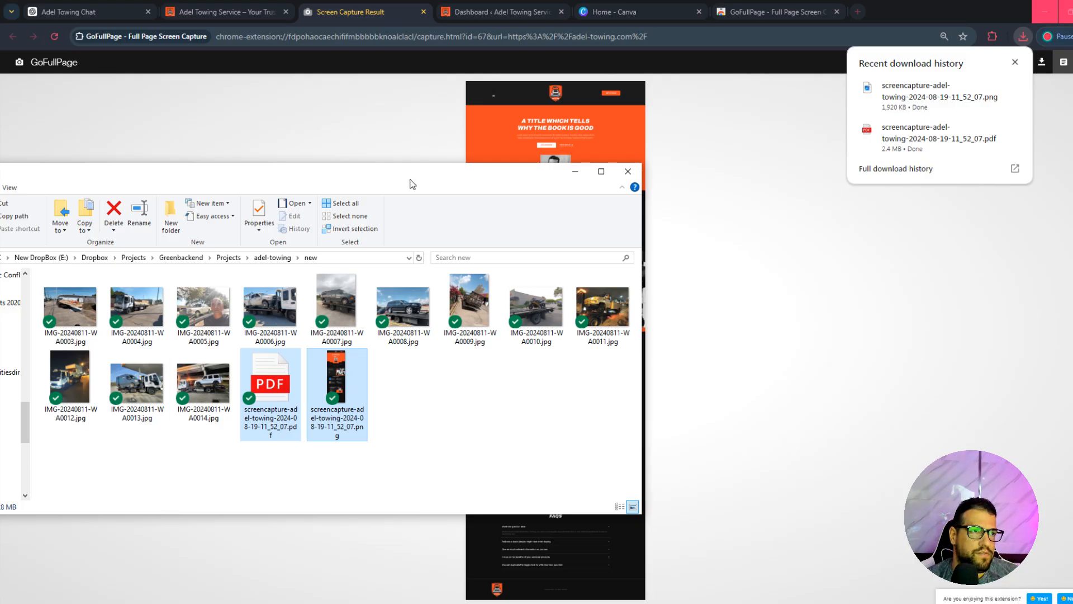
pyautogui.click(770, 246)
# Switch to the Adel Towing chat in ChatGPT and review the first prompt's business details, services, website and content request.
pyautogui.click(103, 11)
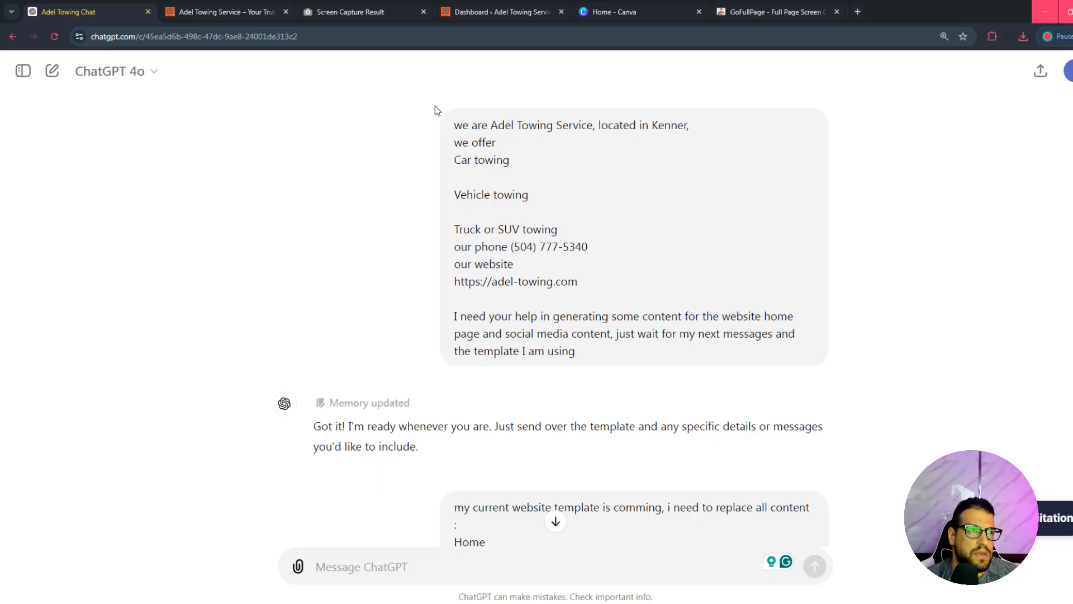
pyautogui.moveTo(456, 125); pyautogui.dragTo(567, 160)
pyautogui.click(569, 161)
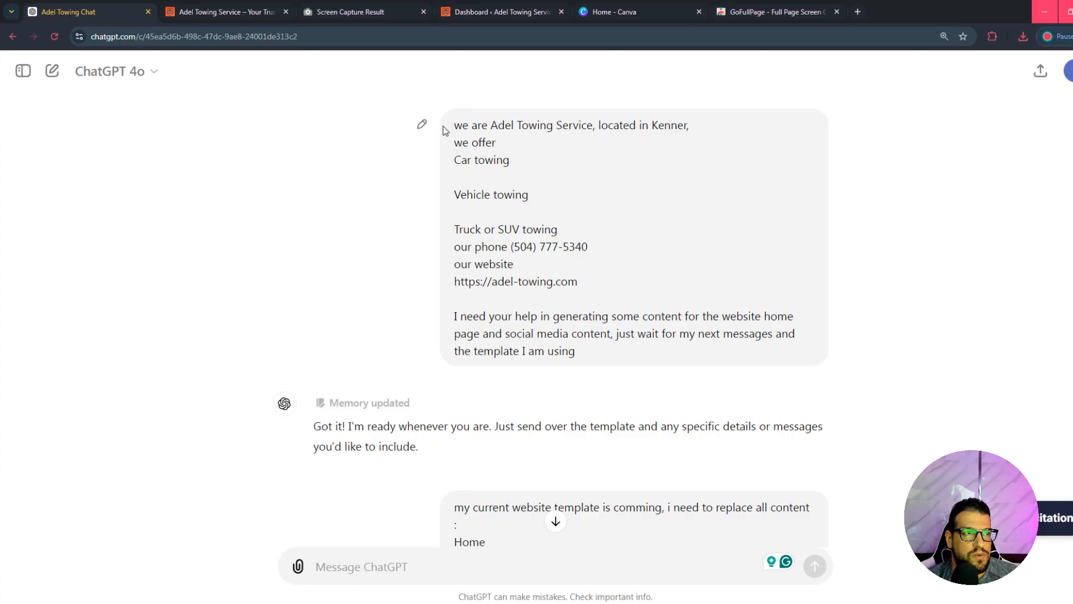
pyautogui.moveTo(453, 126); pyautogui.dragTo(529, 138)
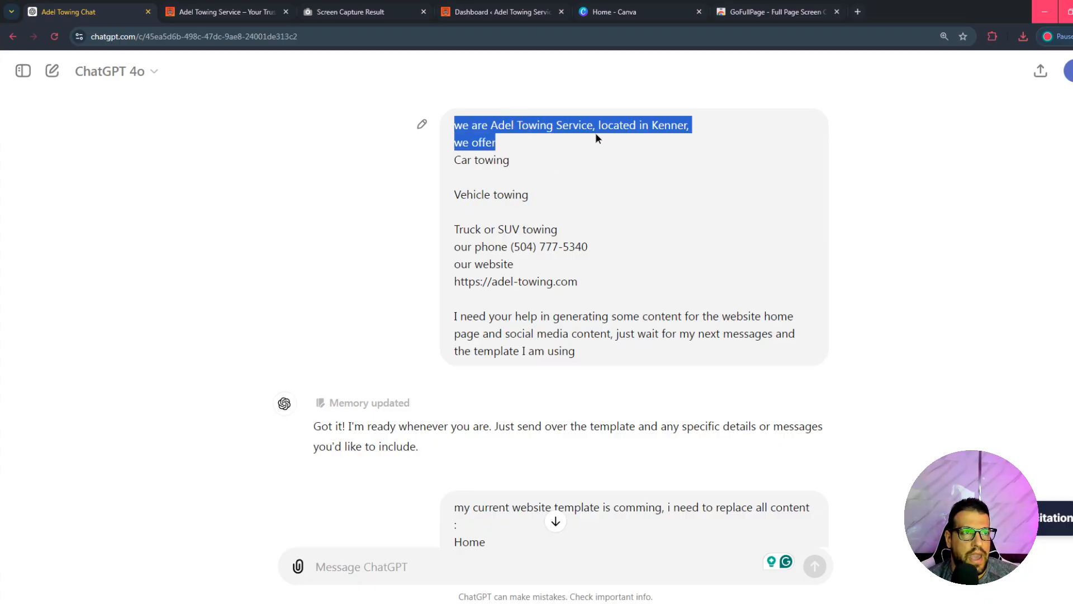
pyautogui.moveTo(597, 138); pyautogui.dragTo(587, 263)
pyautogui.moveTo(486, 281); pyautogui.dragTo(553, 281)
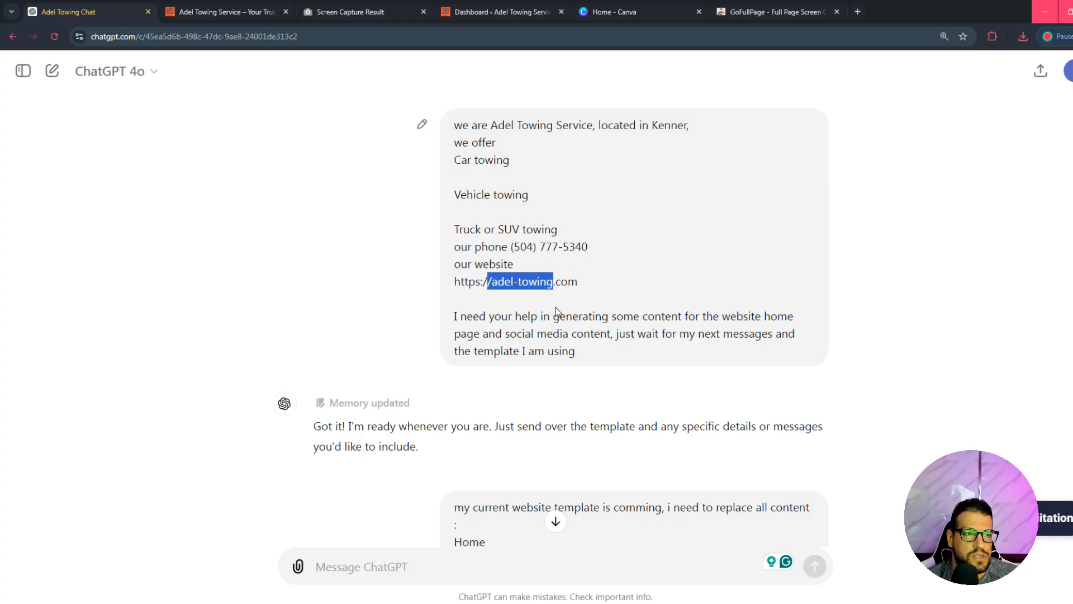
pyautogui.moveTo(494, 316); pyautogui.dragTo(687, 339)
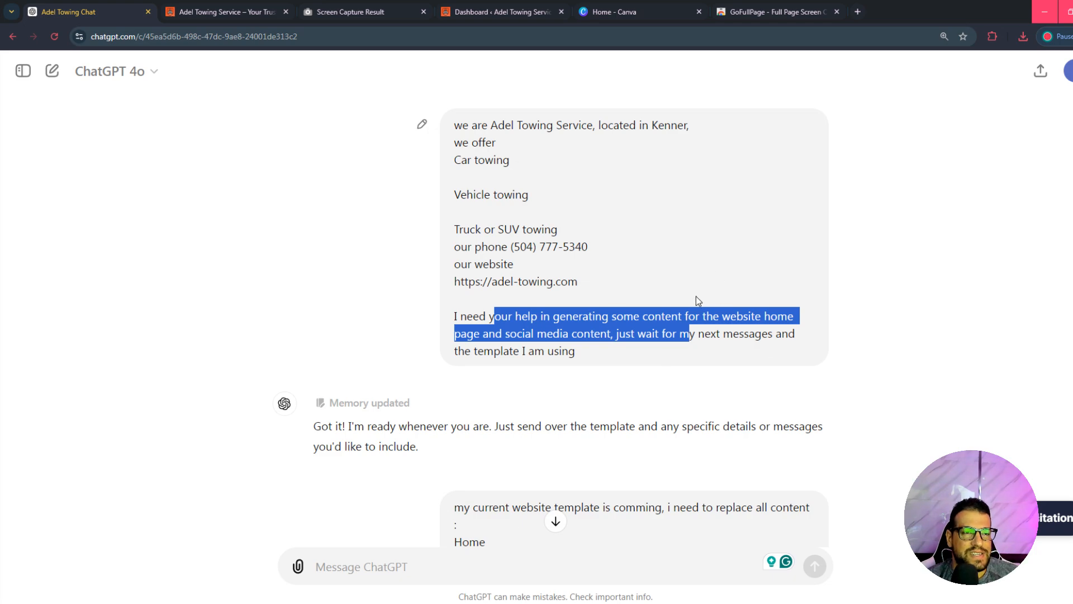
pyautogui.scroll(-2, 635, 318)
pyautogui.scroll(-1, 537, 307)
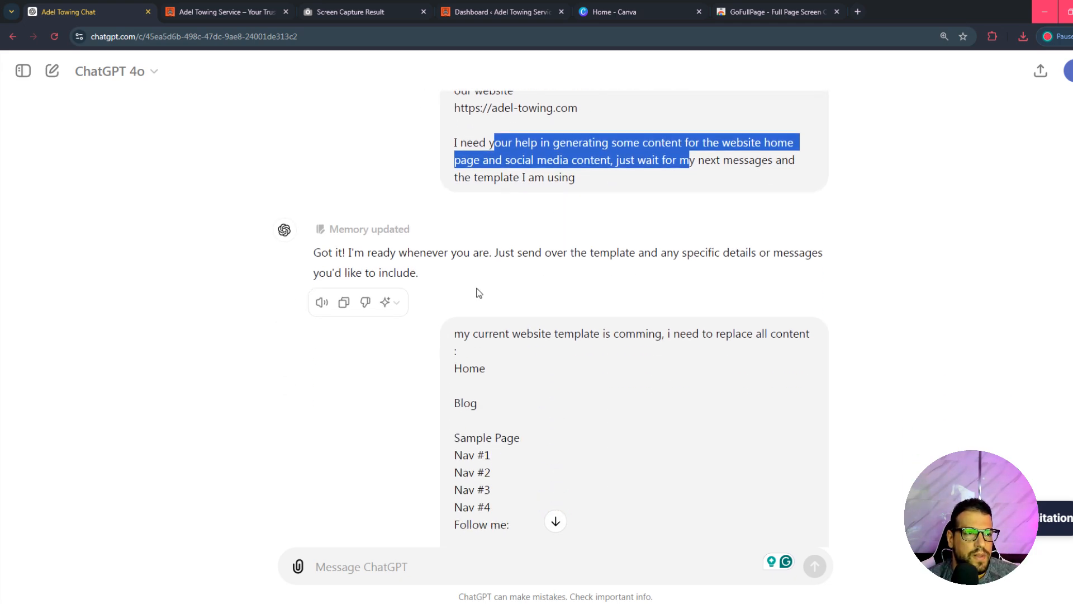
# Switch to the adel-towing.com home page, select all of its content and copy it.
pyautogui.click(202, 12)
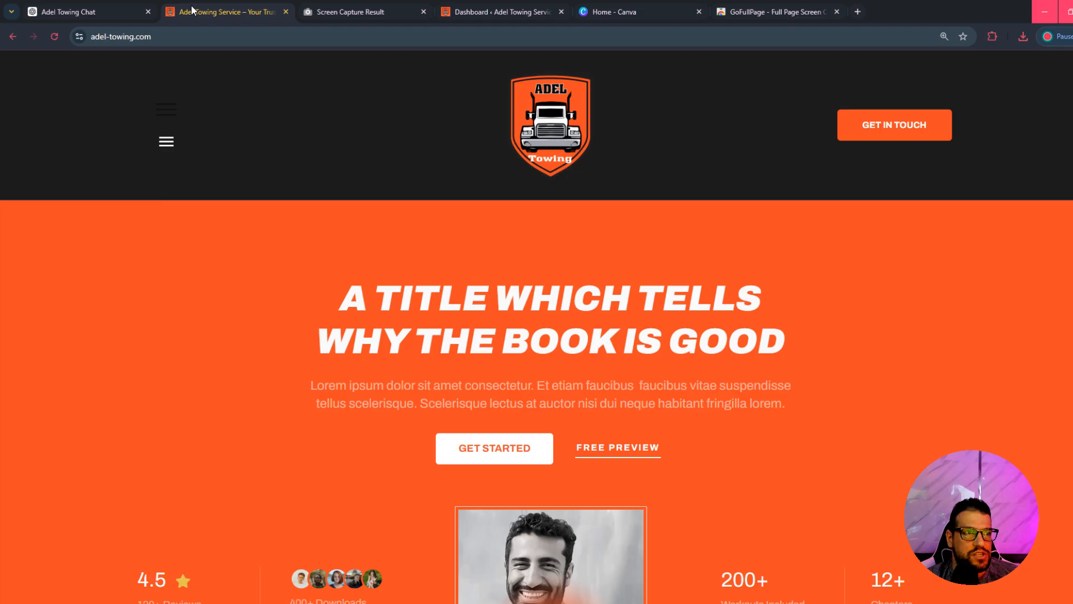
pyautogui.scroll(-5, 610, 343)
pyautogui.hotkey('ctrl', 'a')
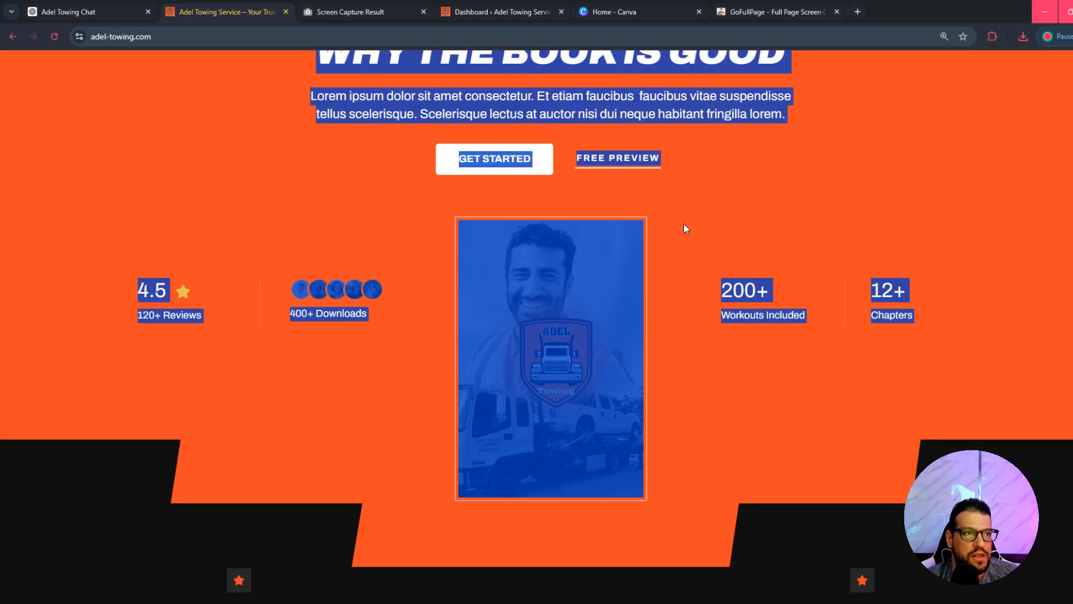
pyautogui.scroll(4, 683, 224)
pyautogui.scroll(-15, 674, 286)
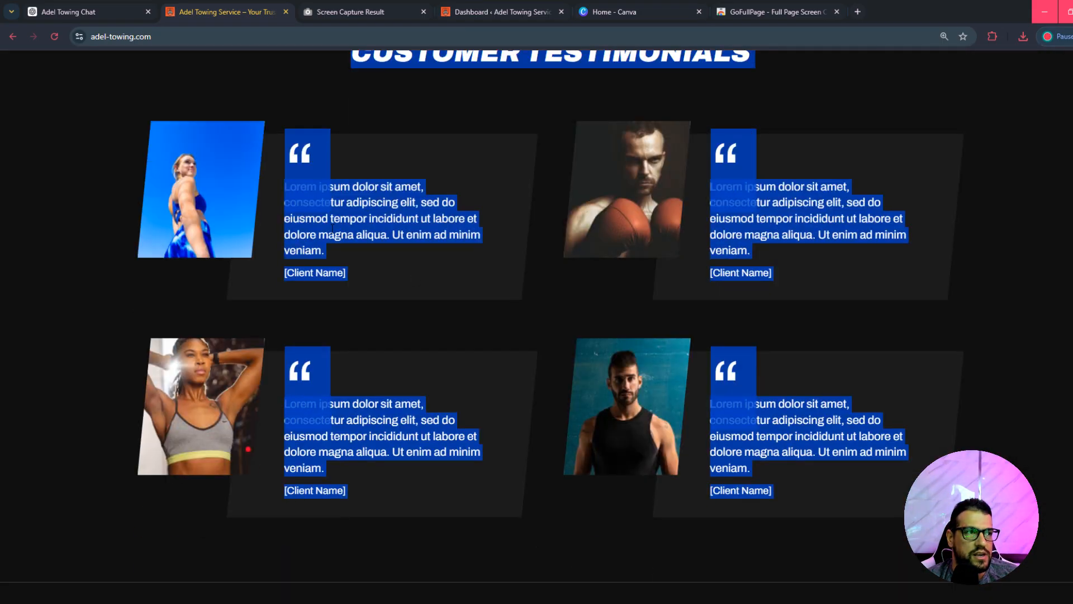
pyautogui.rightClick(358, 209)
pyautogui.click(378, 220)
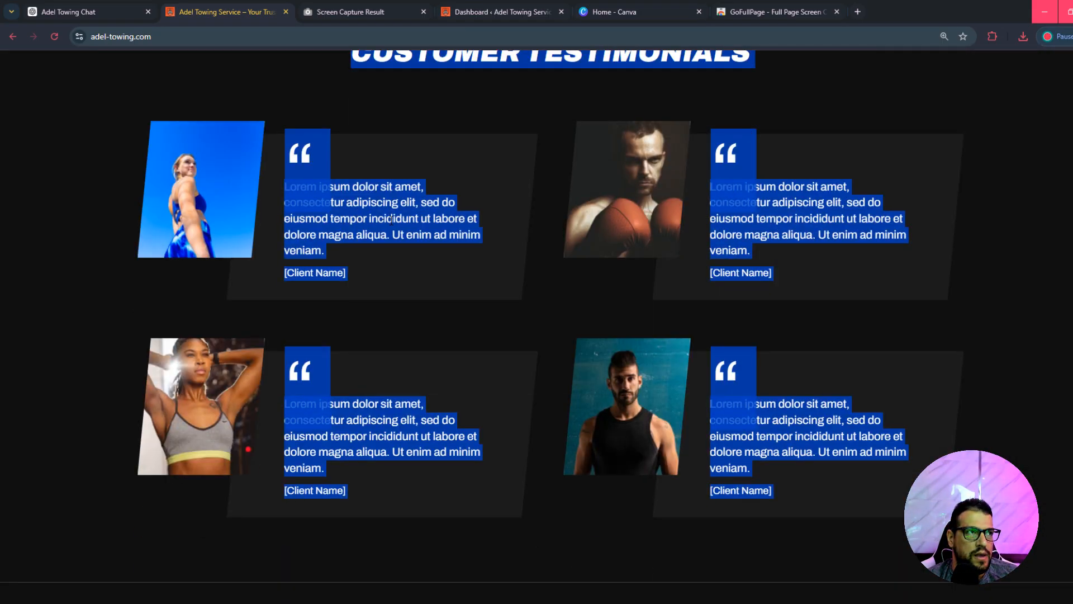
# Switch to the Adel Towing chat in ChatGPT and review the prompt that supplies the website template text for replacement.
pyautogui.click(85, 11)
pyautogui.scroll(-3, 479, 357)
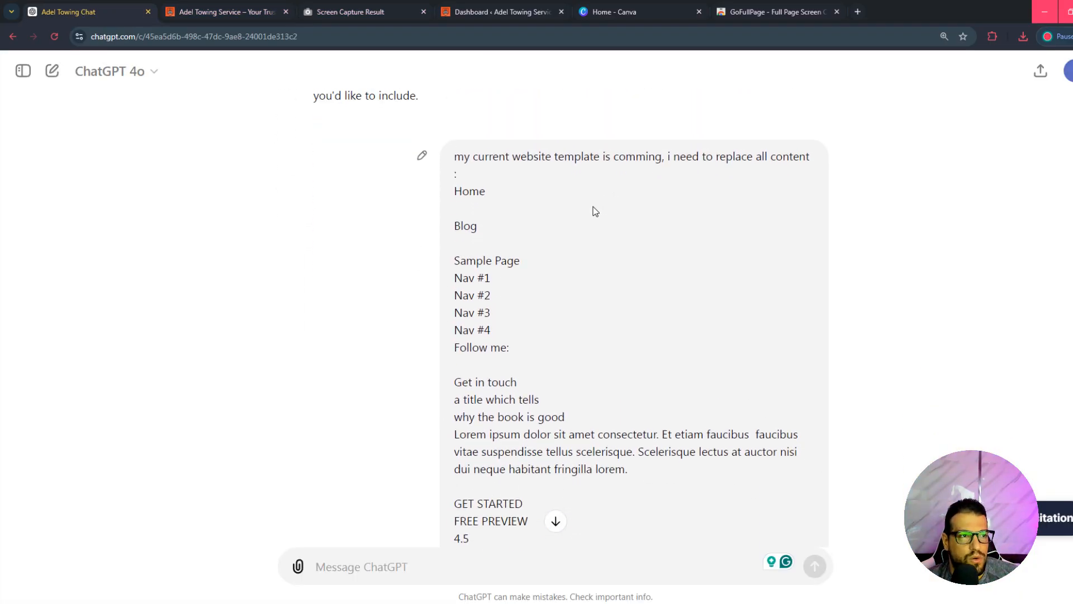
pyautogui.scroll(-20, 595, 211)
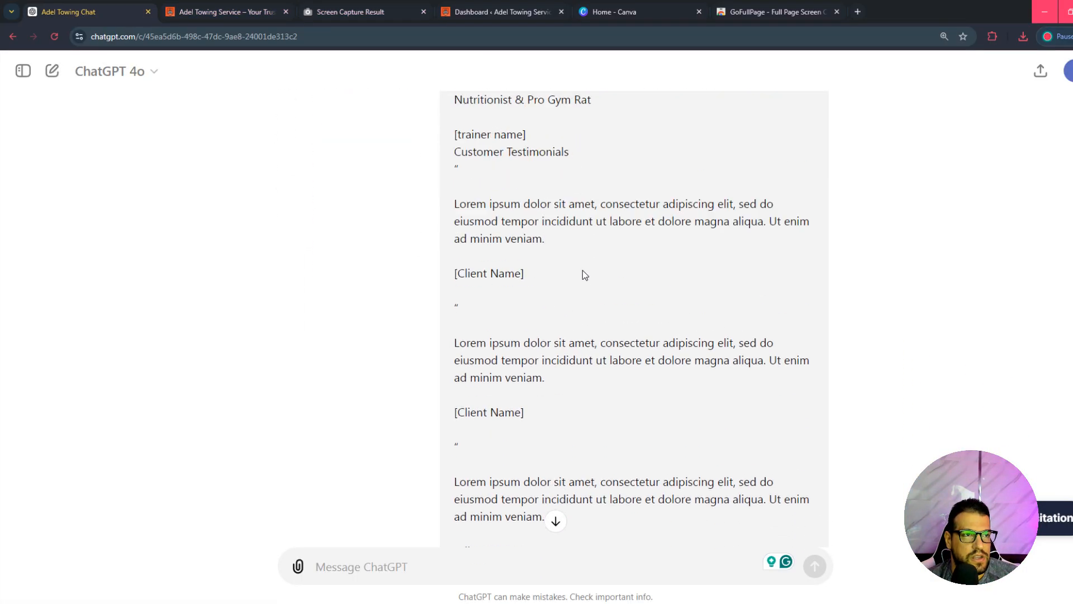
pyautogui.scroll(-3, 584, 274)
pyautogui.scroll(20, 578, 286)
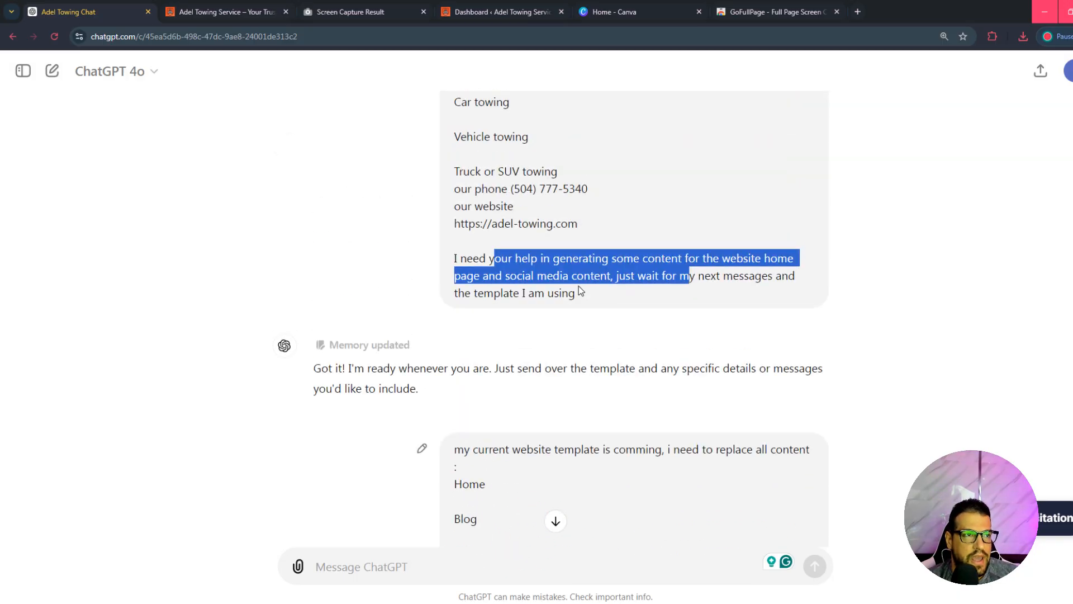
pyautogui.scroll(-2, 578, 286)
pyautogui.moveTo(574, 333); pyautogui.dragTo(505, 334)
pyautogui.click(783, 335)
pyautogui.scroll(-12, 515, 358)
pyautogui.scroll(-20, 565, 261)
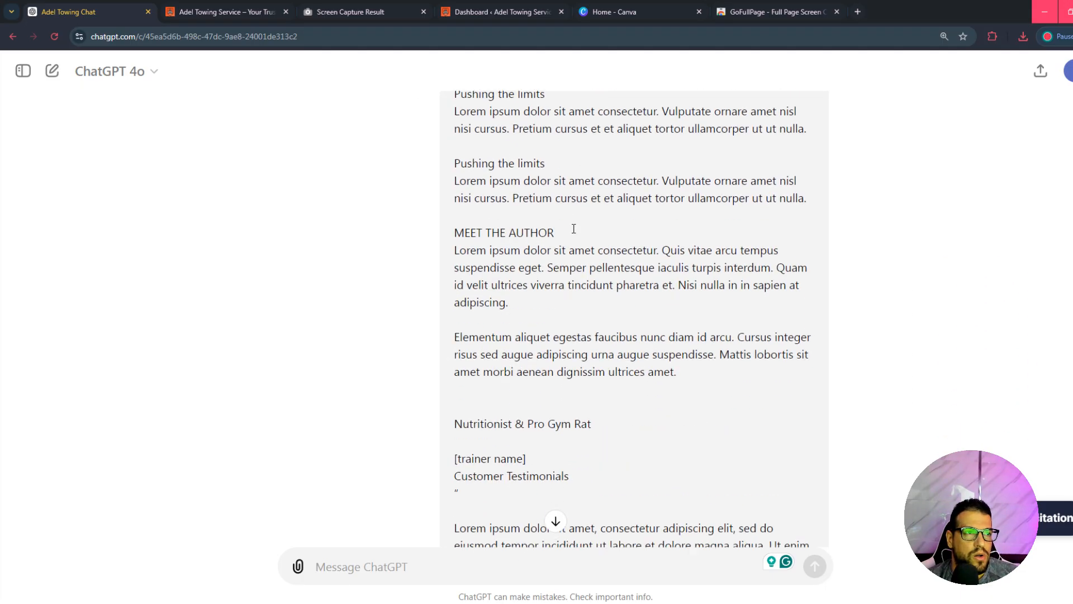
pyautogui.scroll(-2, 323, 243)
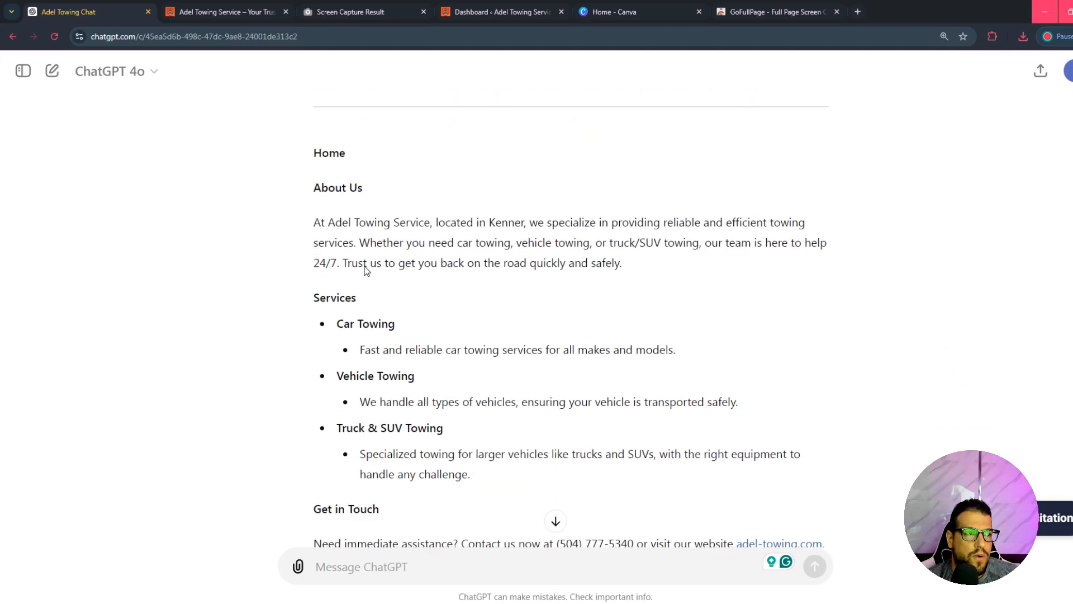
# Review ChatGPT's replacement home page content and the follow-up request and reply for four customer testimonials.
pyautogui.moveTo(311, 190); pyautogui.dragTo(380, 489)
pyautogui.click(328, 178)
pyautogui.scroll(-10, 436, 238)
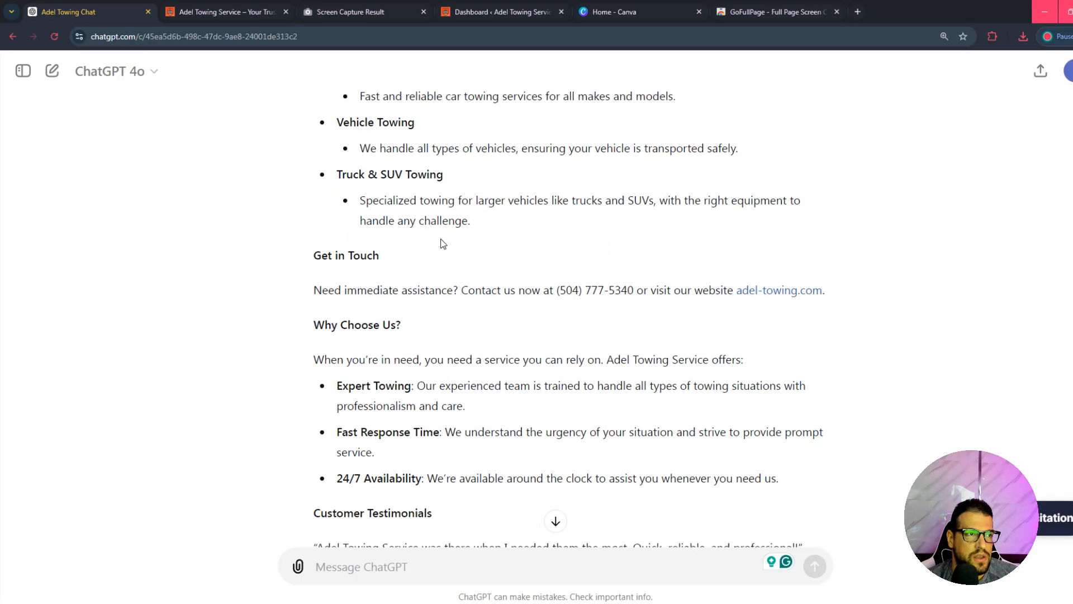
pyautogui.scroll(-15, 433, 232)
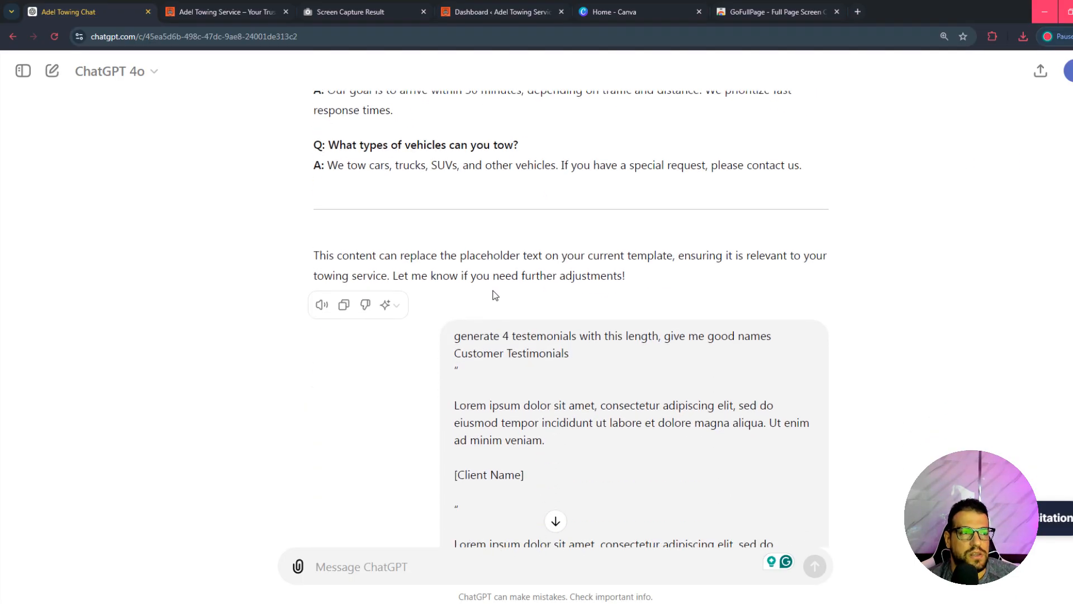
pyautogui.scroll(-12, 598, 334)
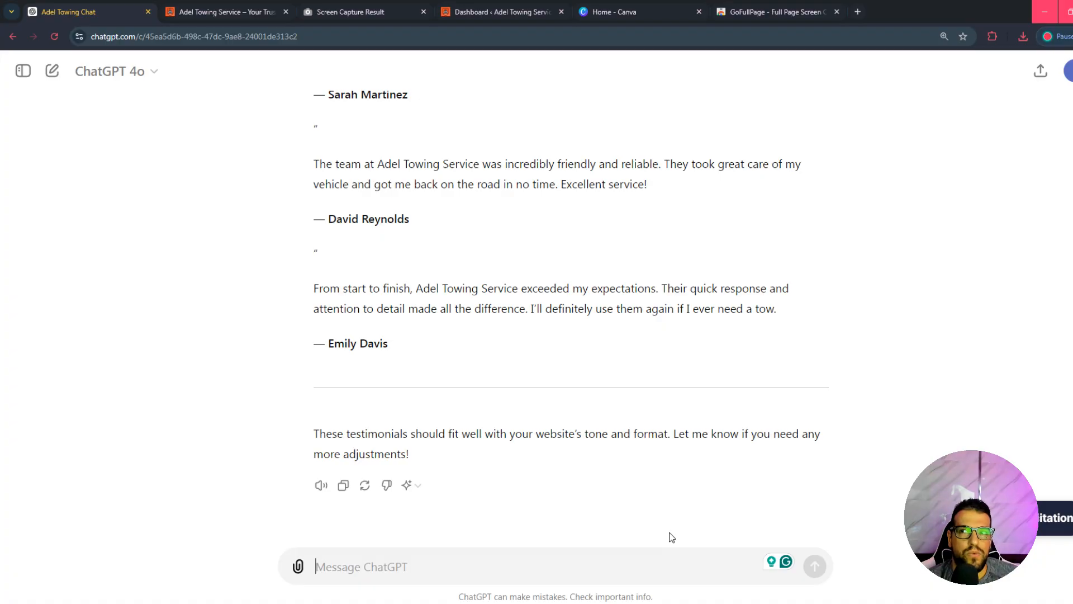
# Start a new message reading "now we need to update our landing page, so I am going to give you the content".
pyautogui.write('n')
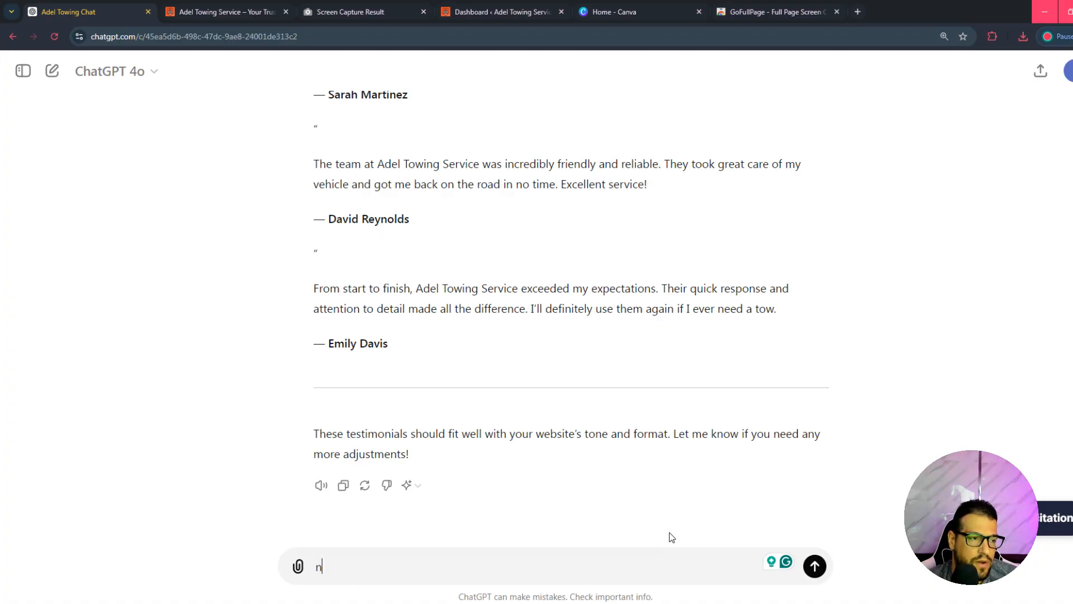
pyautogui.write('ow we ')
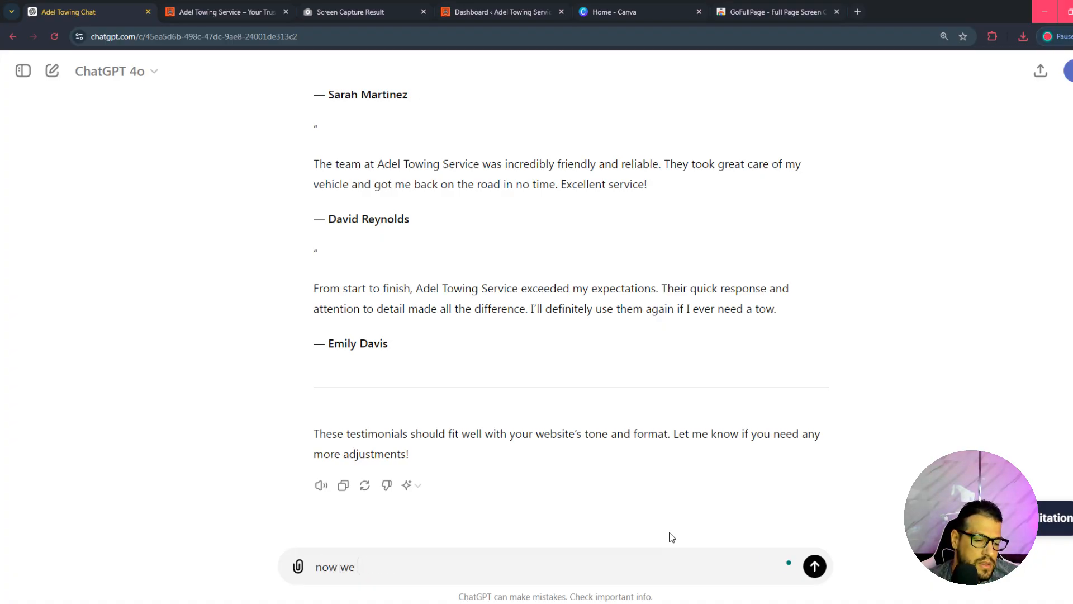
pyautogui.write('need to upd')
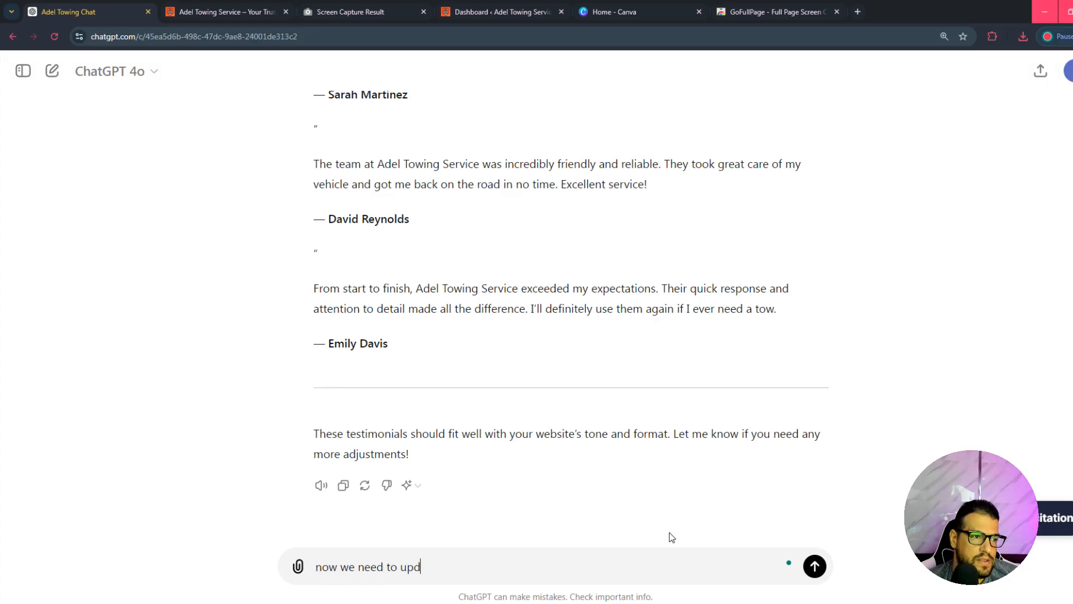
pyautogui.write('ate our lan')
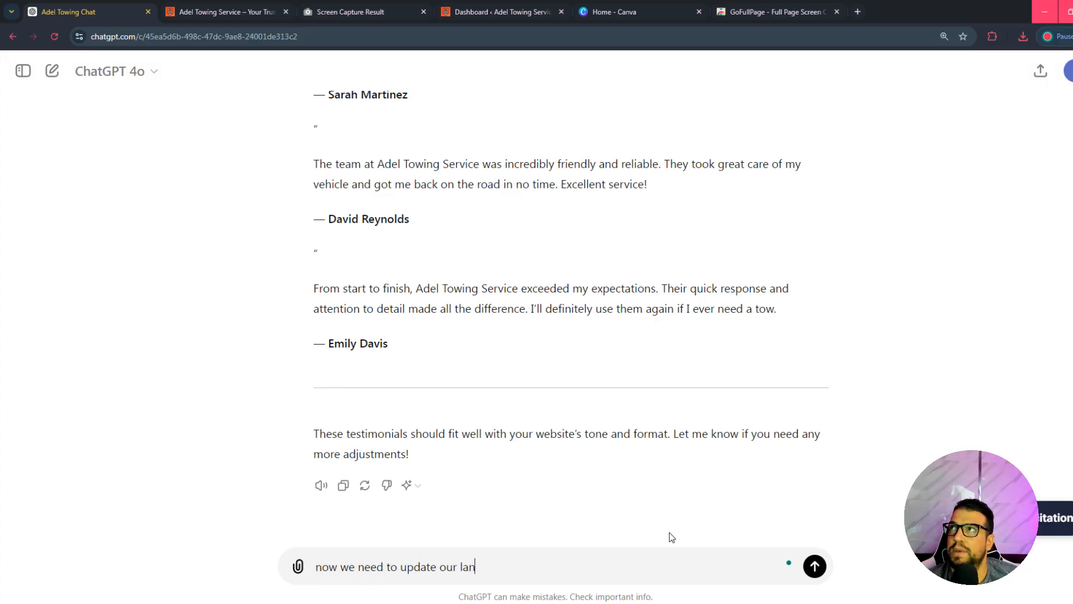
pyautogui.write('ding page')
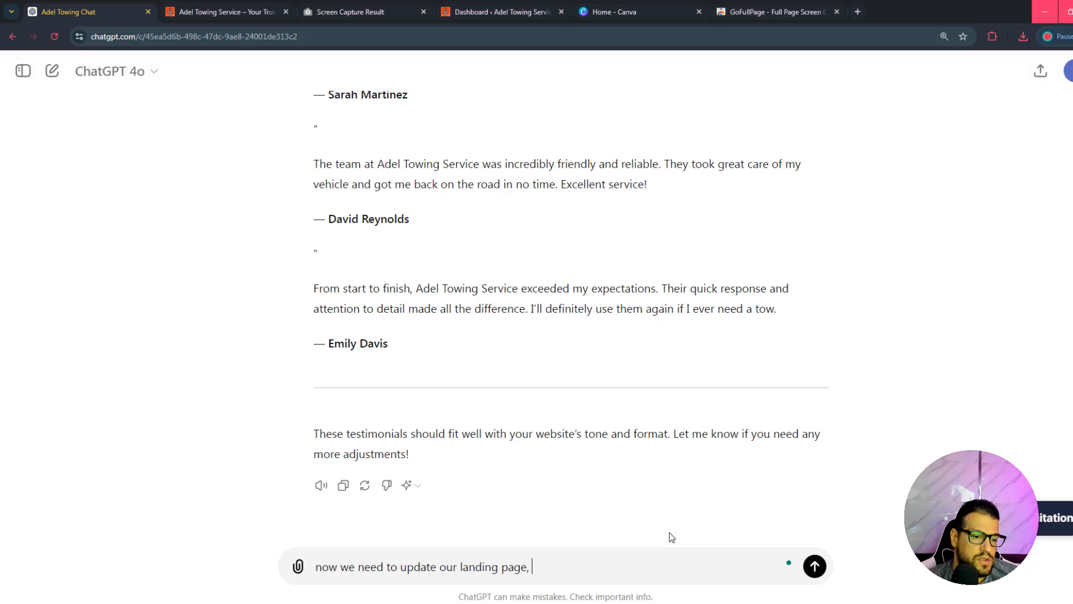
pyautogui.write(', so i am ')
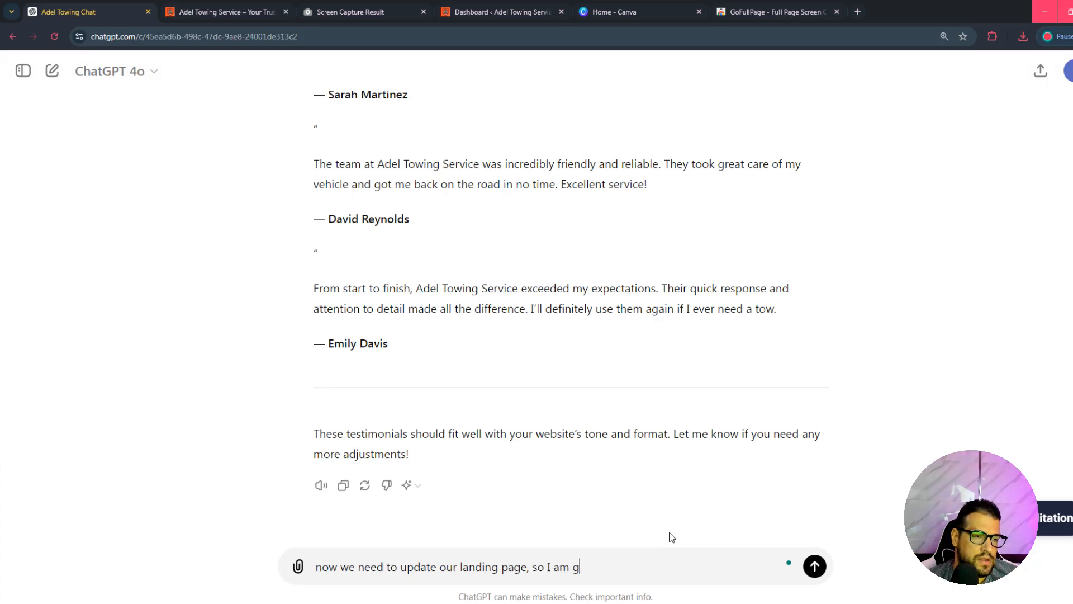
pyautogui.write('going to give ')
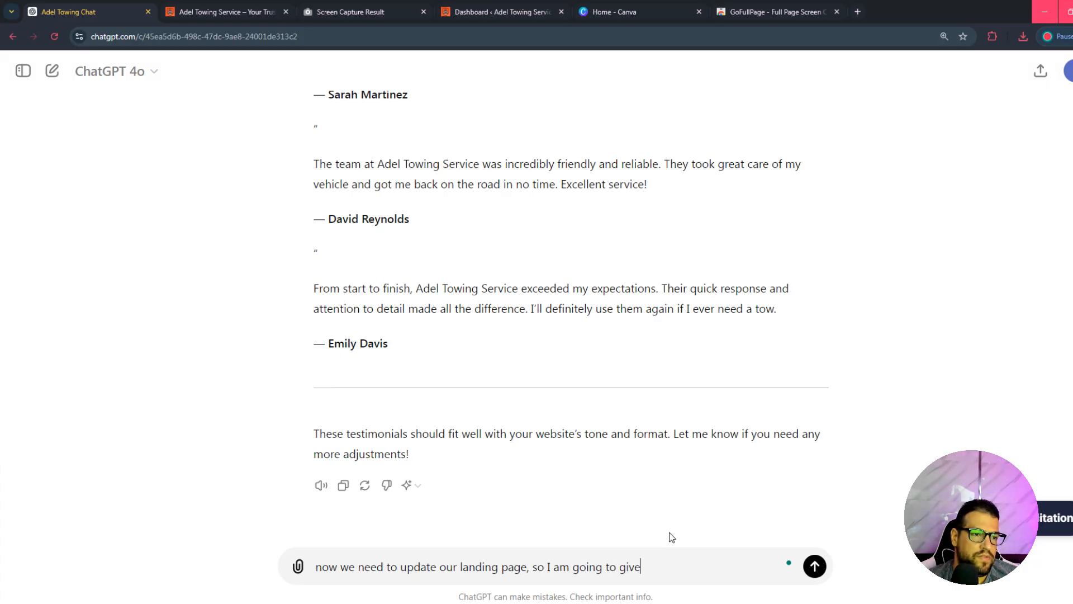
pyautogui.write('you thje')
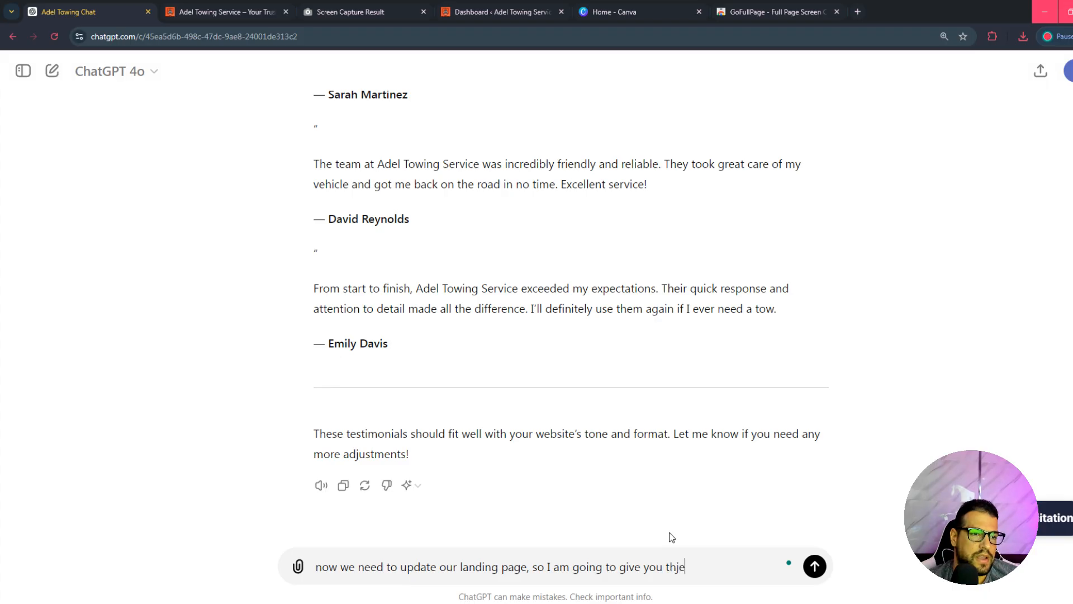
pyautogui.press('BackSpace')
pyautogui.press('BackSpace')
pyautogui.write('e content')
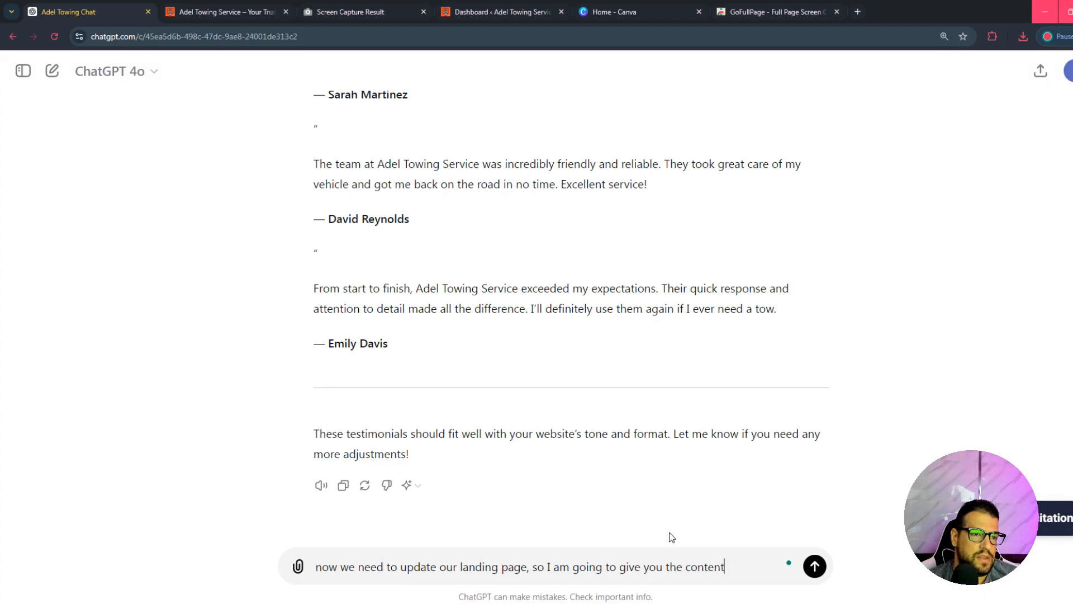
# Continue the message with "and screenshot of the current template in pdf and png, so I need you to update the content to match Adel Towing service".
pyautogui.write(' and ')
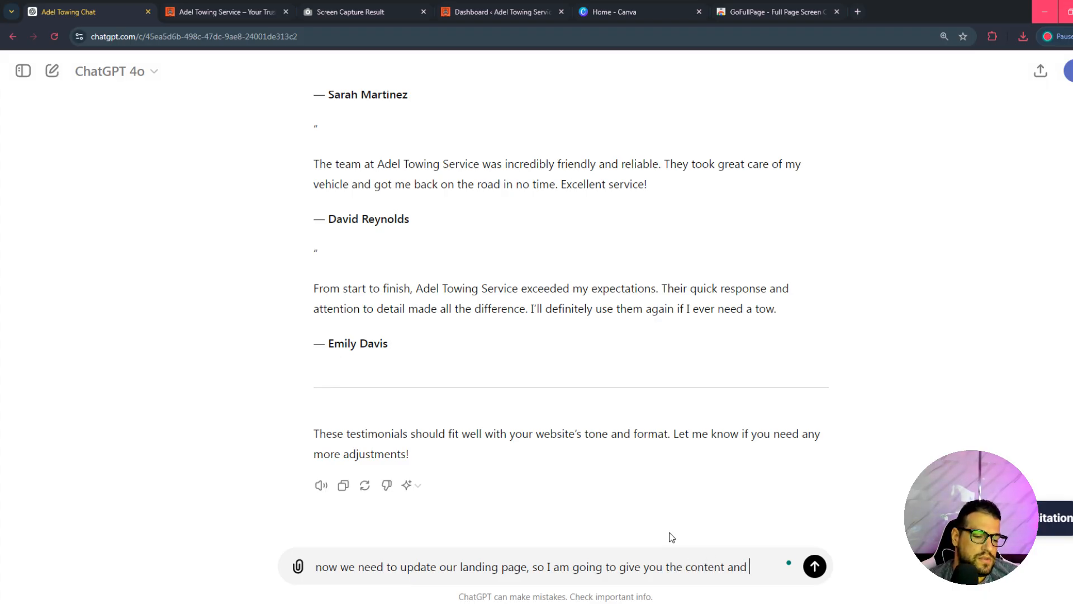
pyautogui.write('screenshot of the curr')
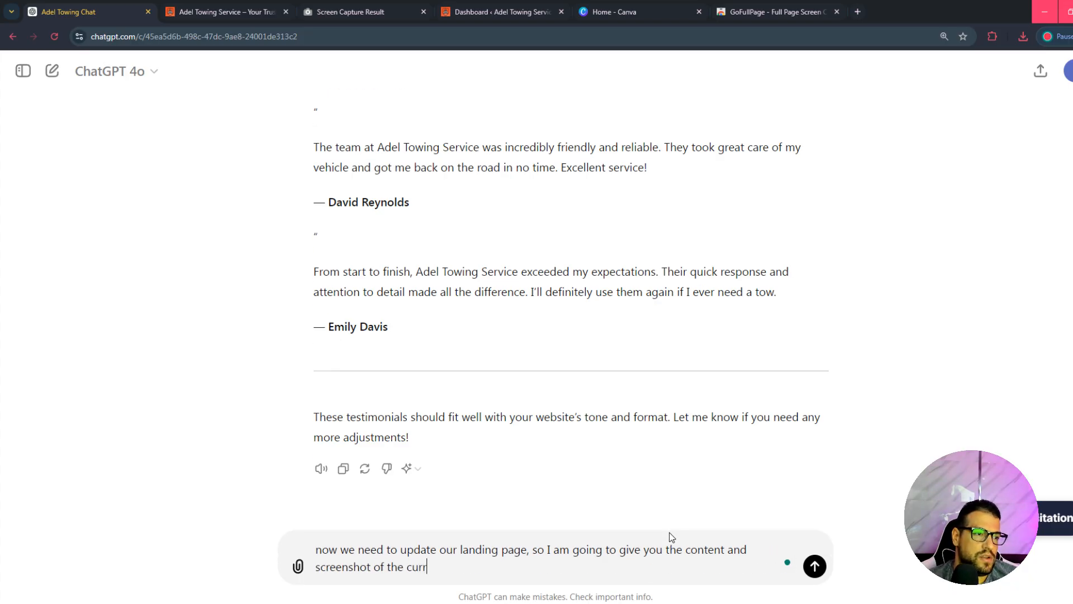
pyautogui.write('ent tomplate in pdf and p')
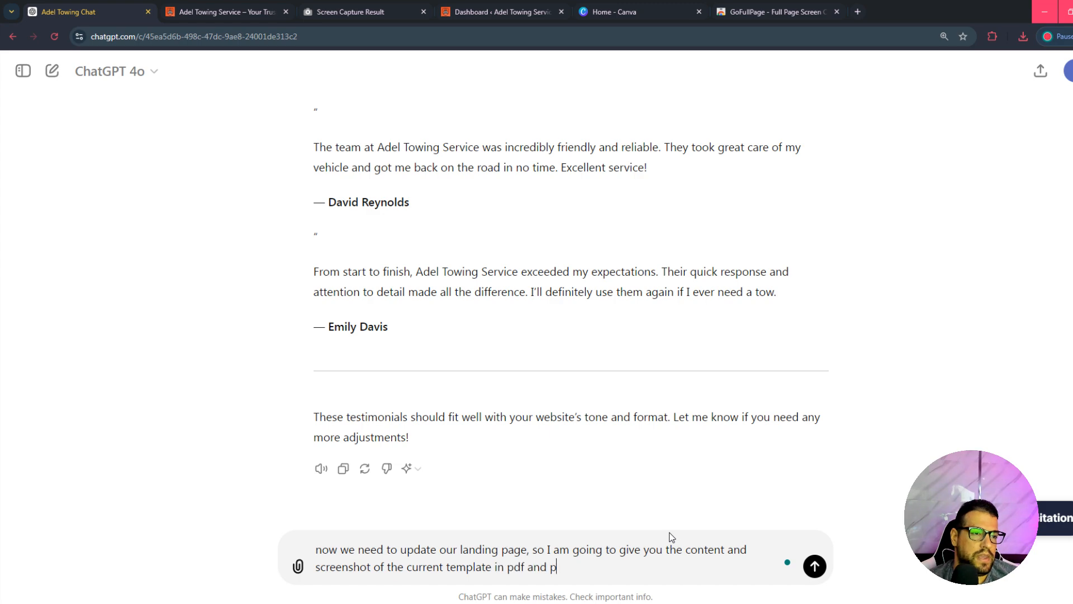
pyautogui.write('ng, so I nee')
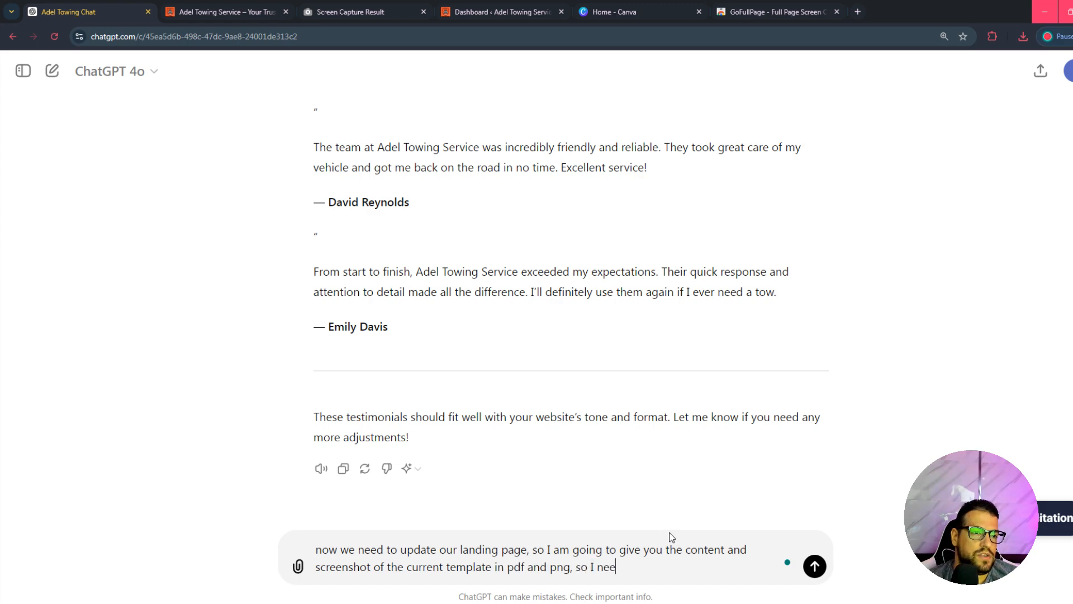
pyautogui.write('d you to')
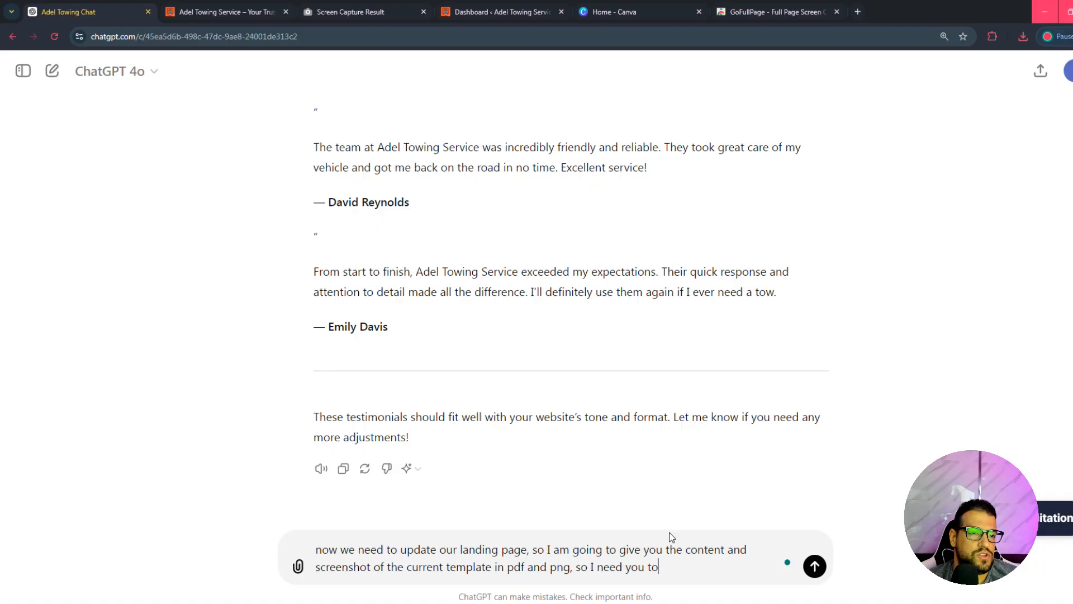
pyautogui.write(' up')
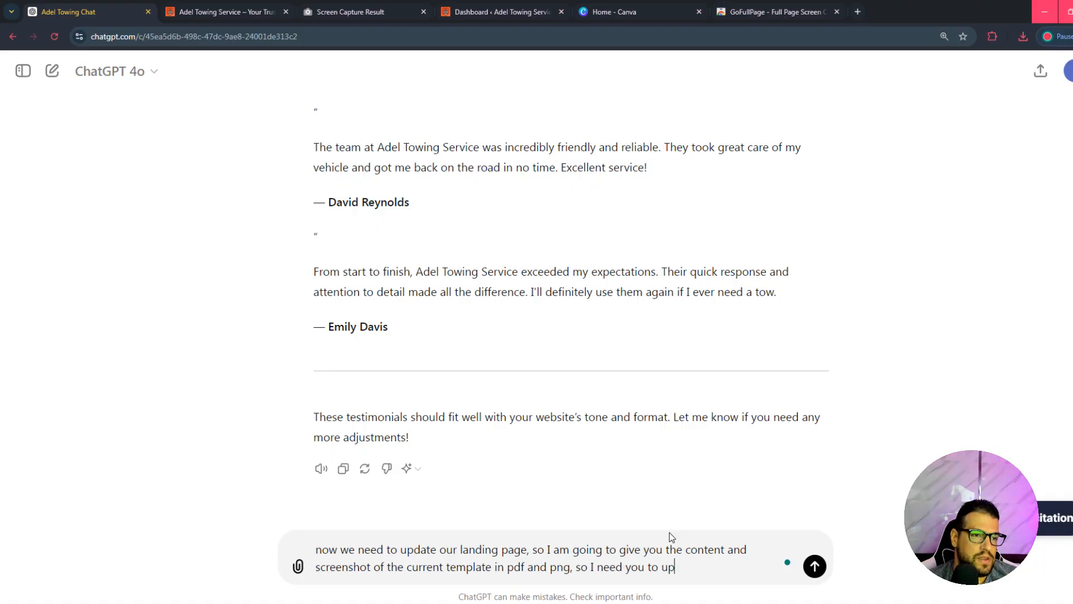
pyautogui.write('odate the co')
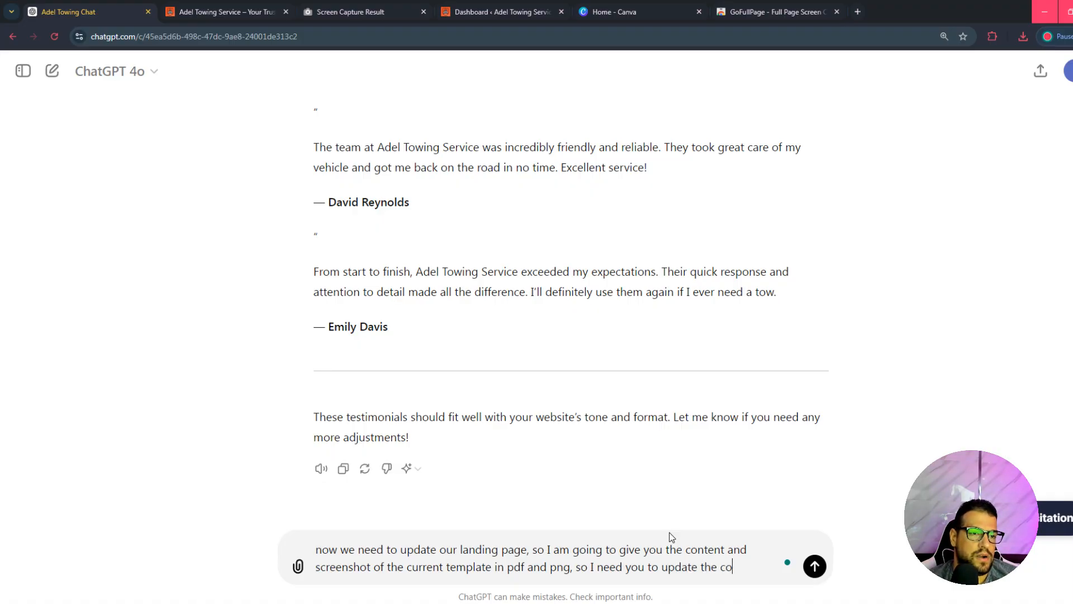
pyautogui.write('ntent to mat')
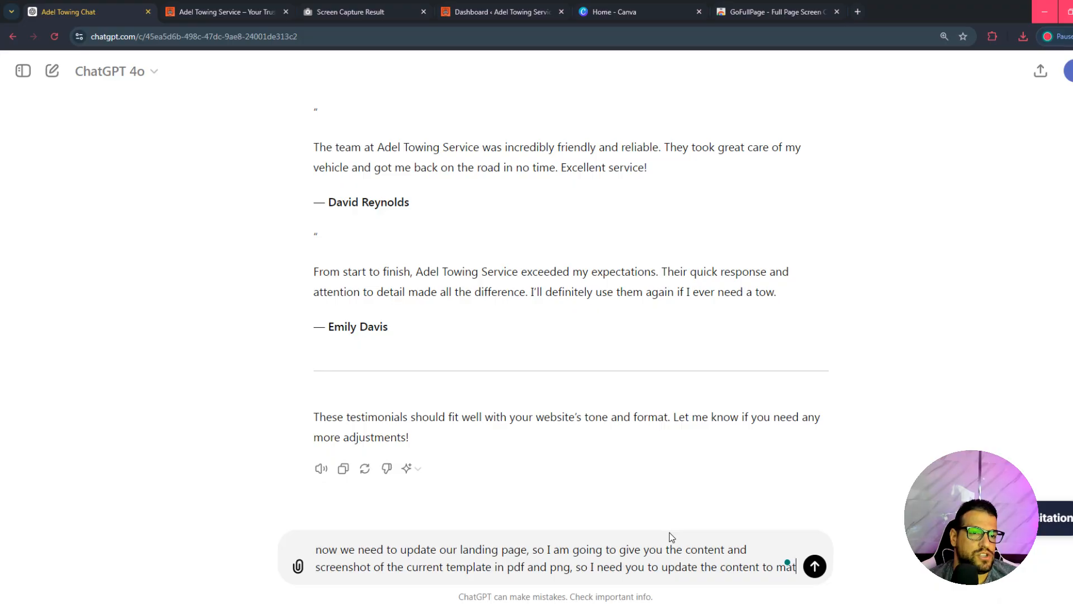
pyautogui.write('ch A')
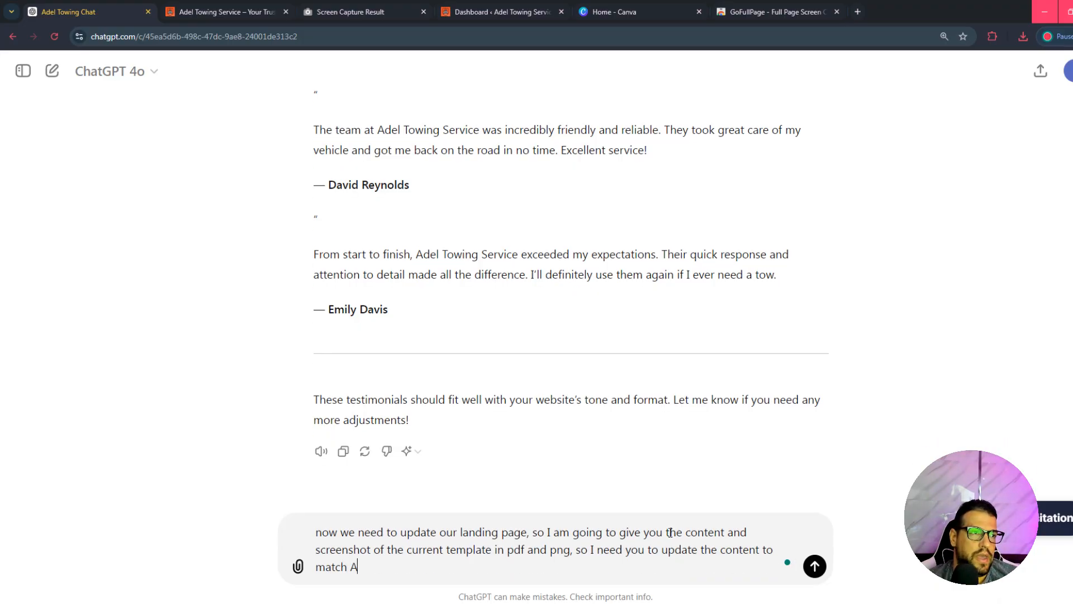
pyautogui.write('del Towing ')
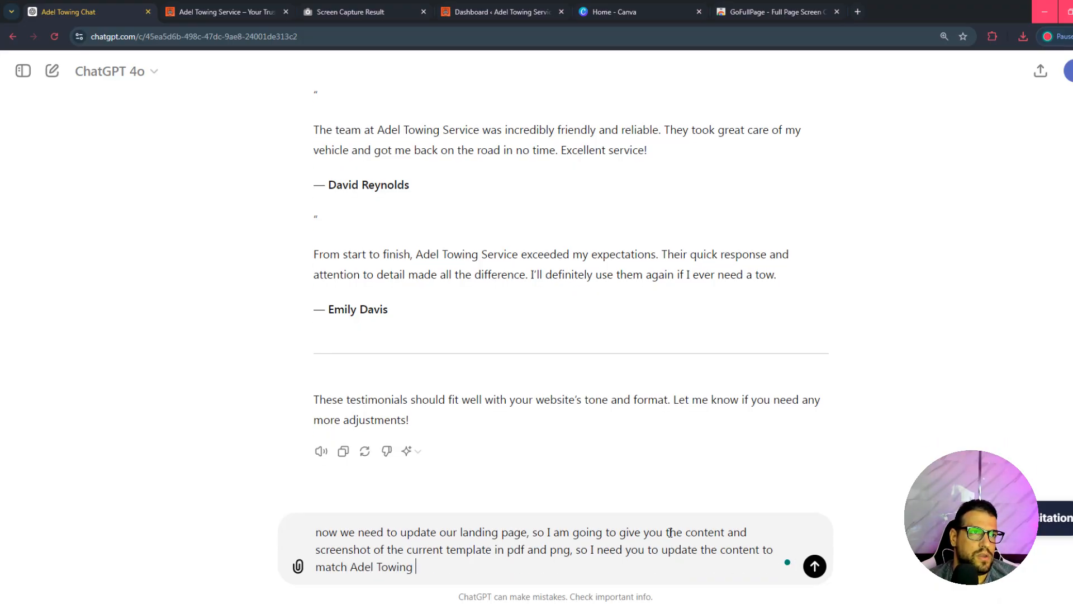
pyautogui.write('service')
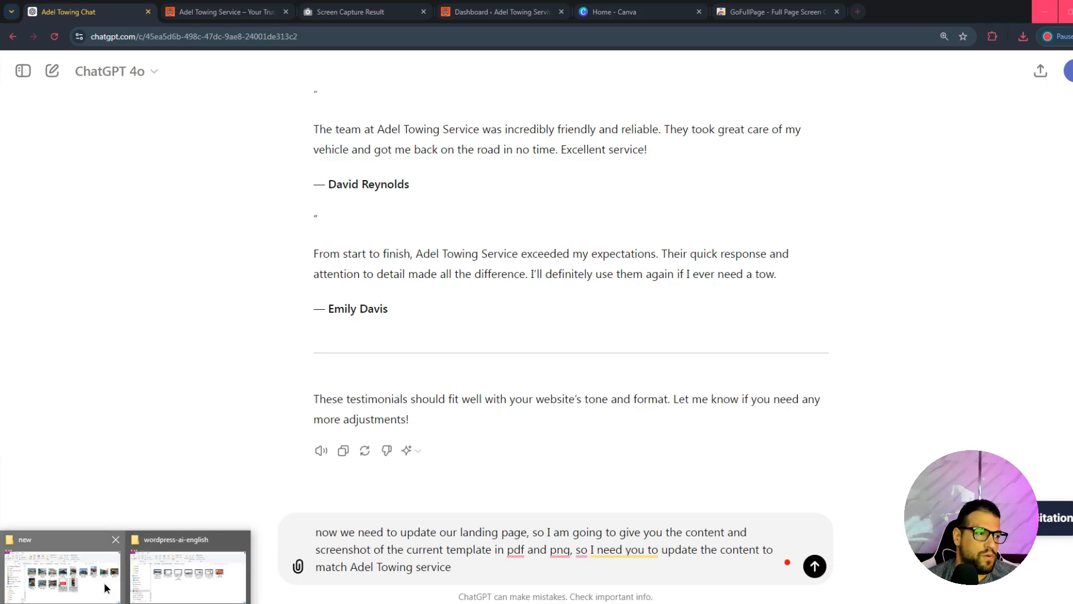
# Attach the downloaded PDF and PNG captures from the file folder to the message, and append ", and the current content is:" to its text.
pyautogui.click(62, 565)
pyautogui.moveTo(324, 391); pyautogui.dragTo(631, 553)
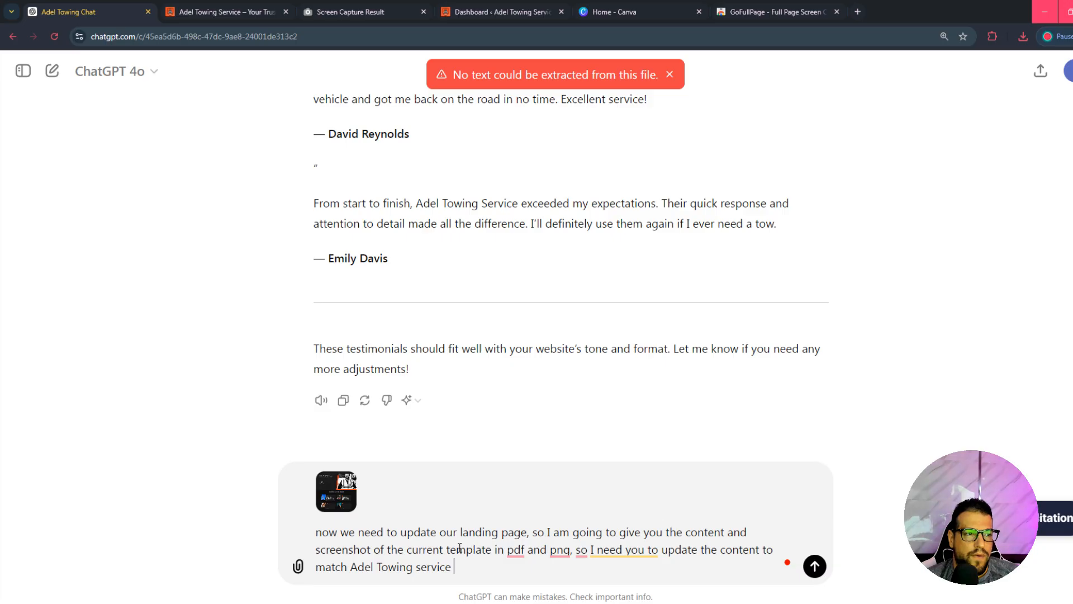
pyautogui.click(481, 573)
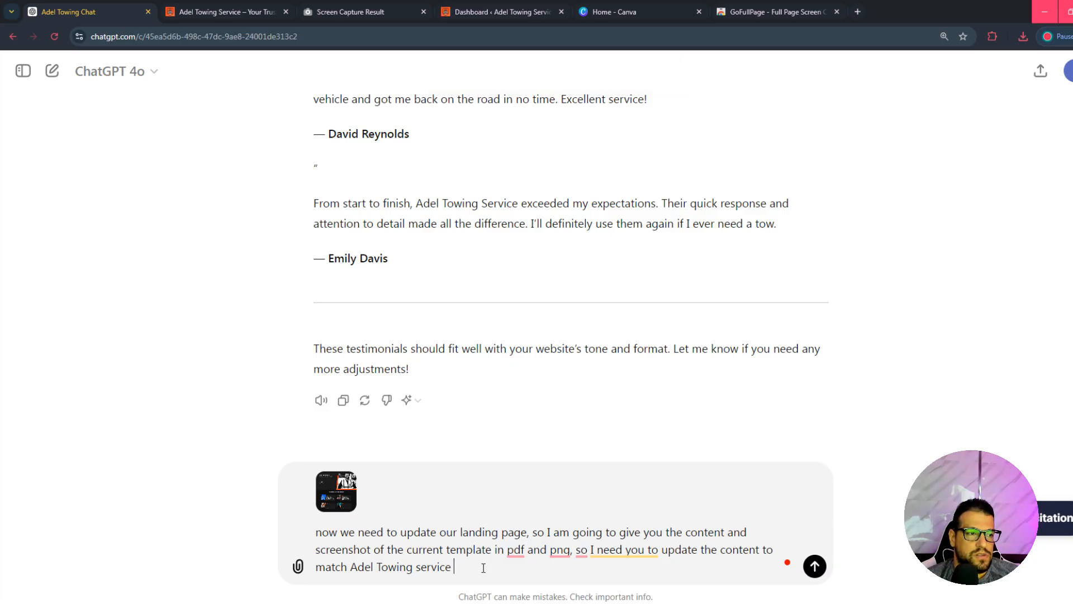
pyautogui.write(', th')
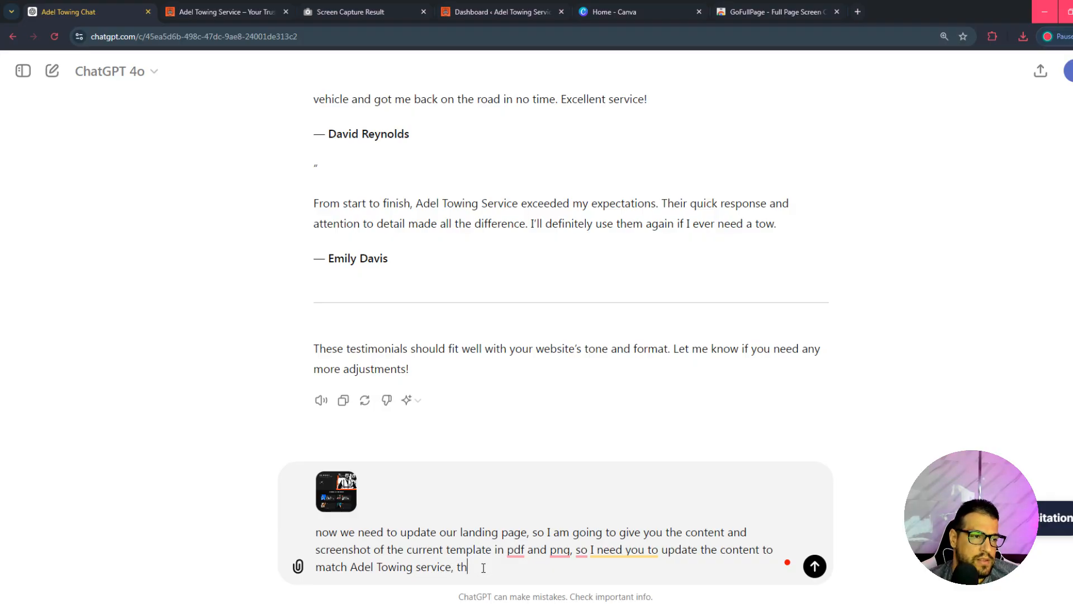
pyautogui.write('and the ')
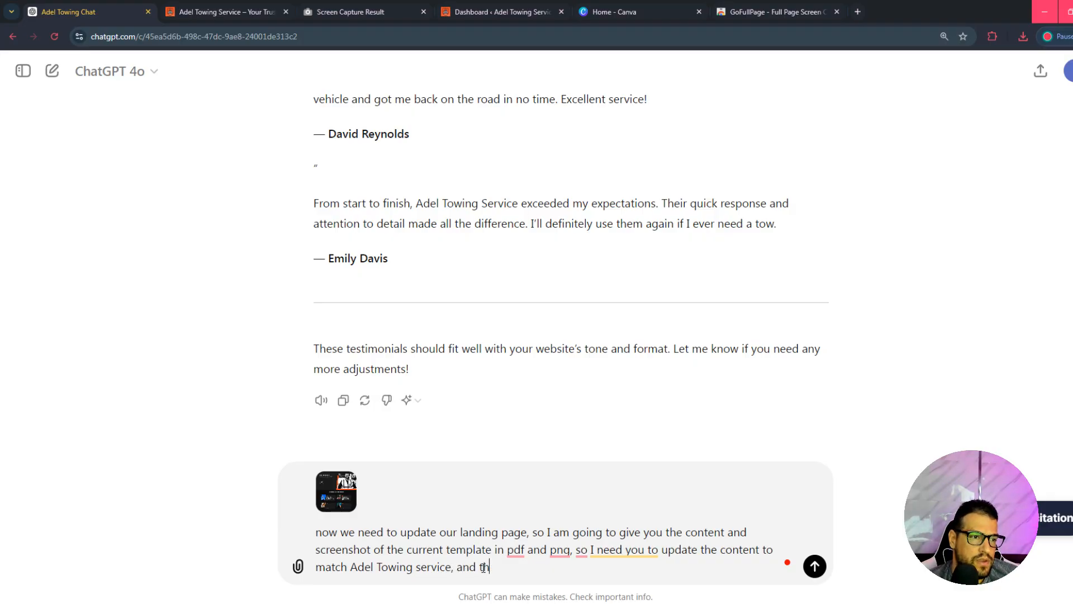
pyautogui.write('curr')
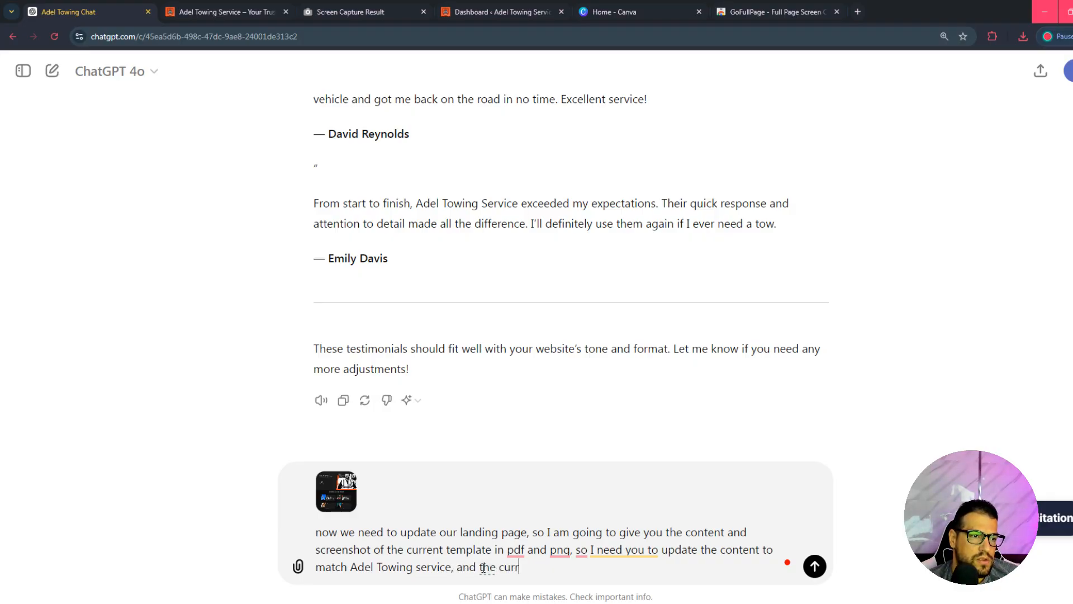
pyautogui.write('ent content is:')
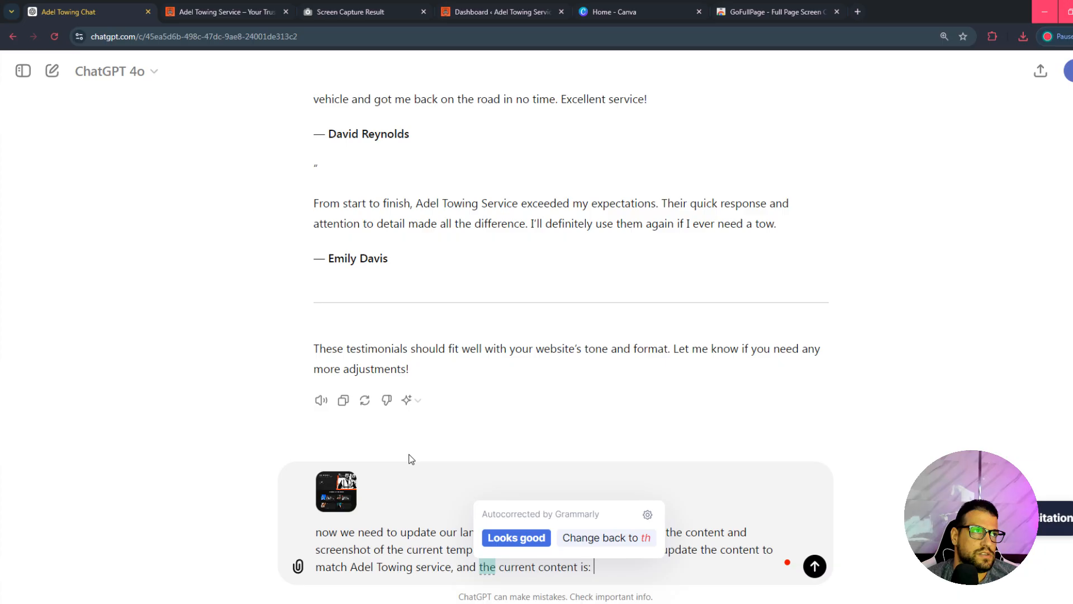
# Switch to the adel-towing.com page and select all of its content.
pyautogui.click(223, 14)
pyautogui.rightClick(375, 242)
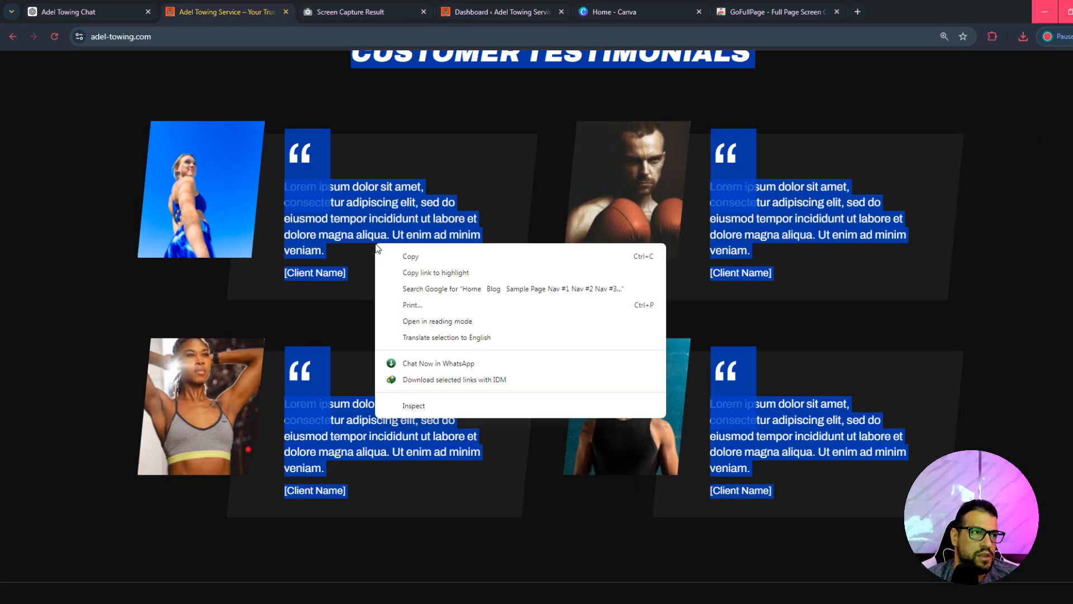
pyautogui.click(327, 286)
pyautogui.hotkey('ctrl', 'a')
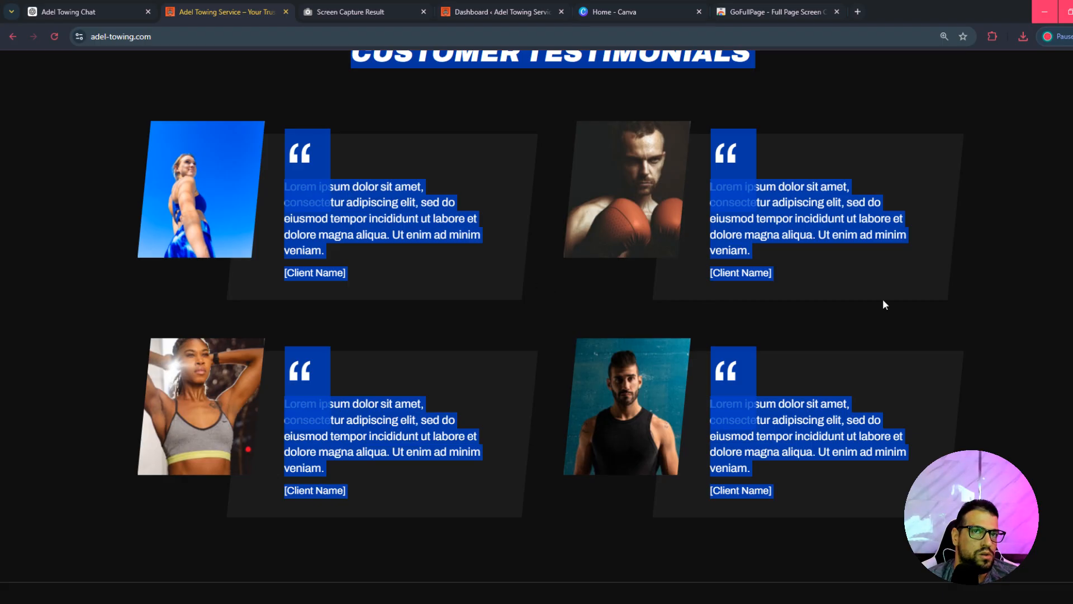
pyautogui.click(1072, 36)
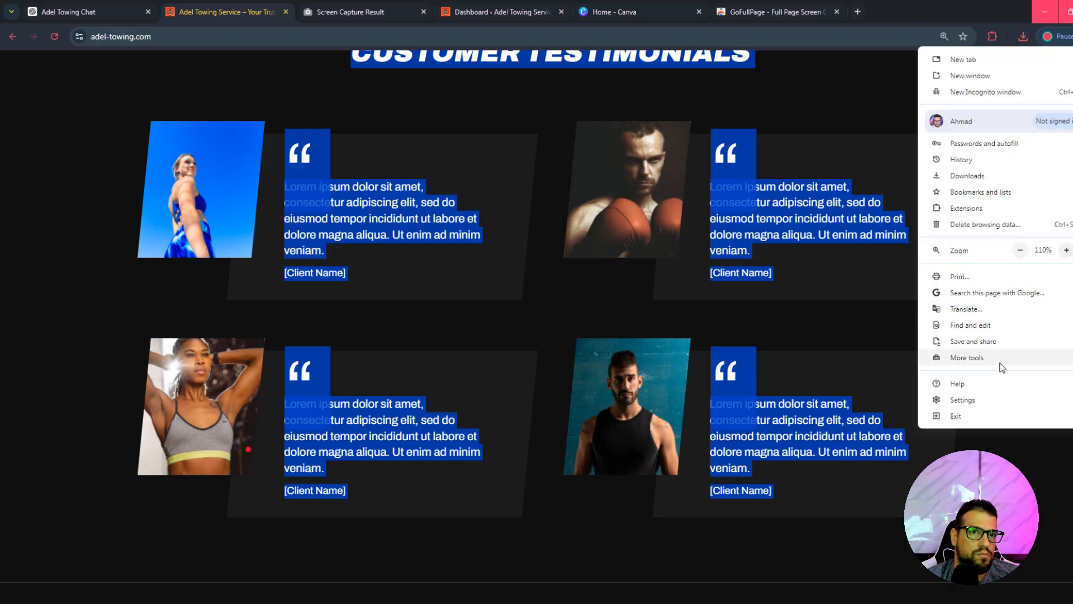
pyautogui.moveTo(1001, 365)
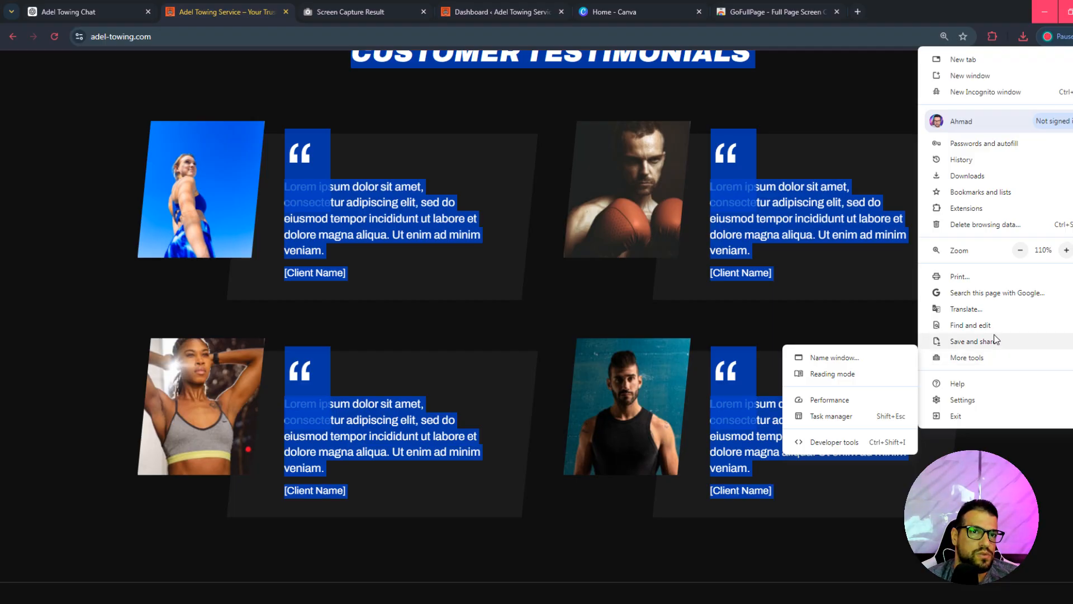
pyautogui.moveTo(993, 334)
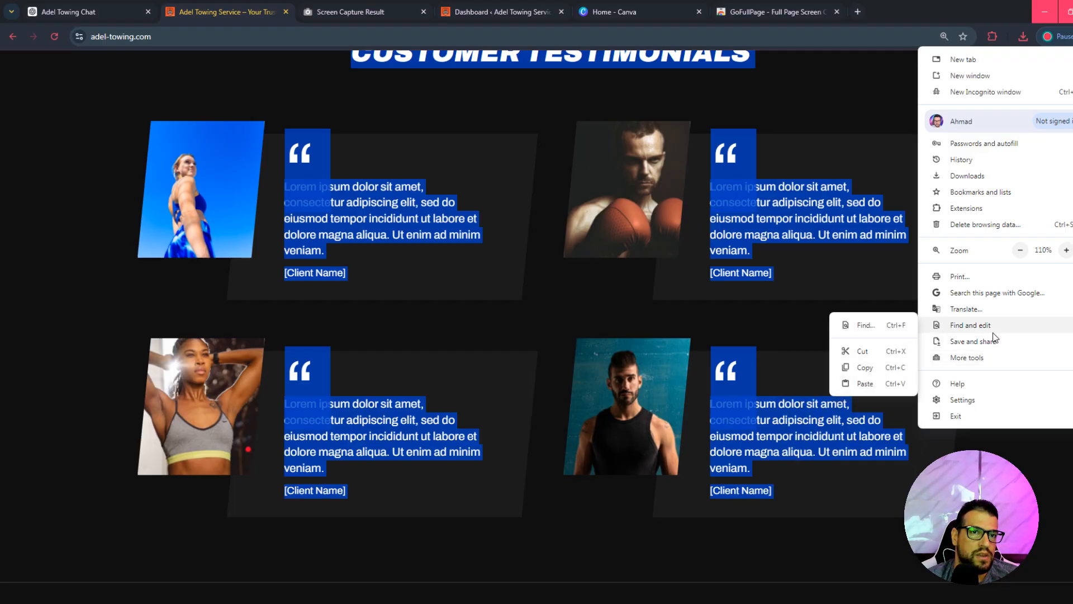
pyautogui.click(1045, 551)
# Return to the start of the adel-towing.com page, select its entire content and copy it.
pyautogui.scroll(20, 1044, 551)
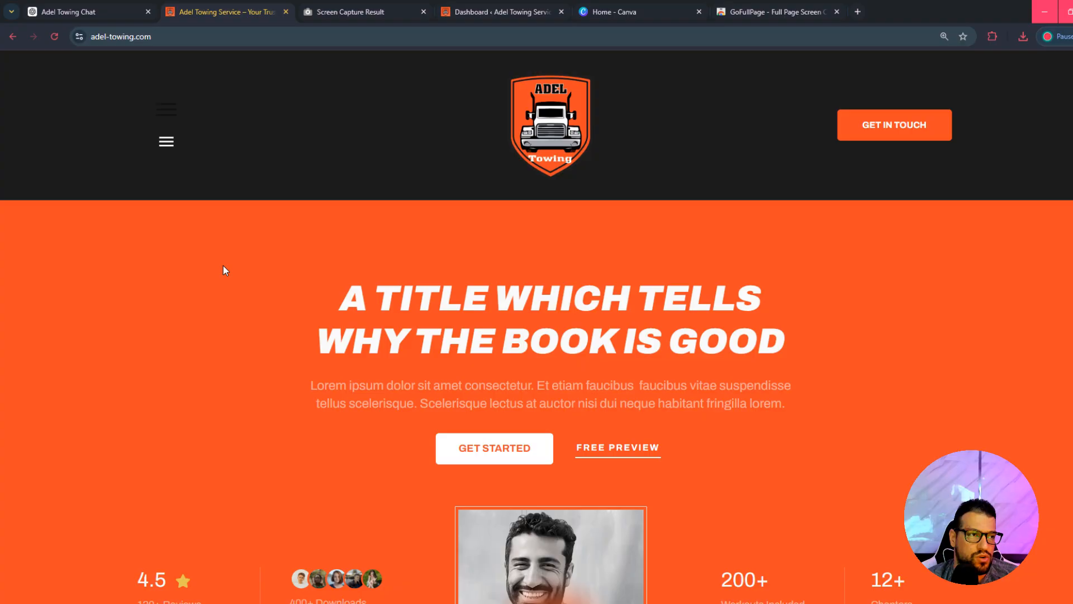
pyautogui.hotkey('ctrl', 'a')
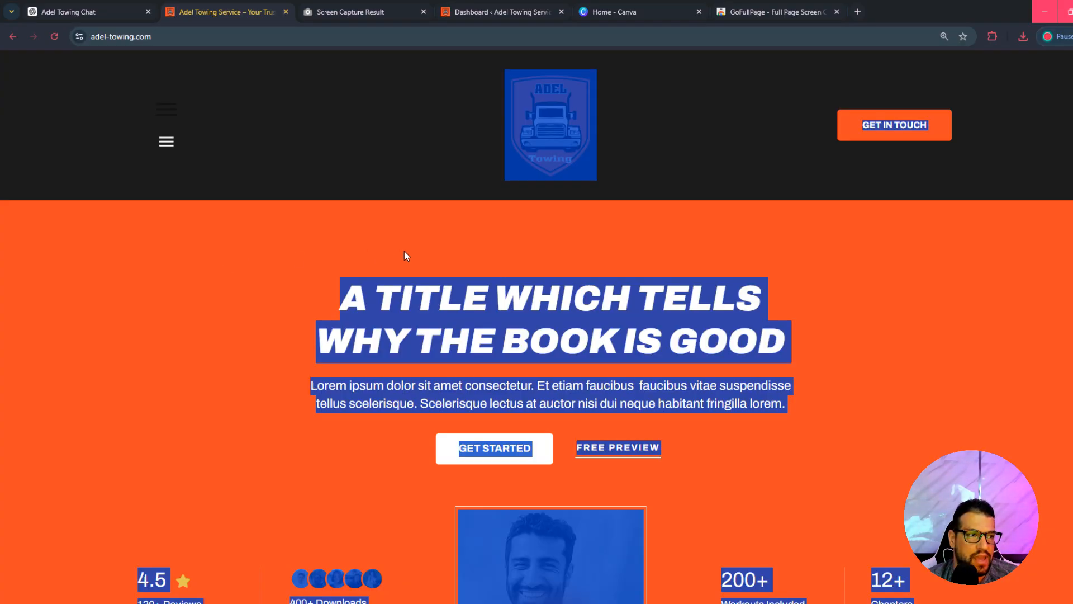
pyautogui.rightClick(463, 291)
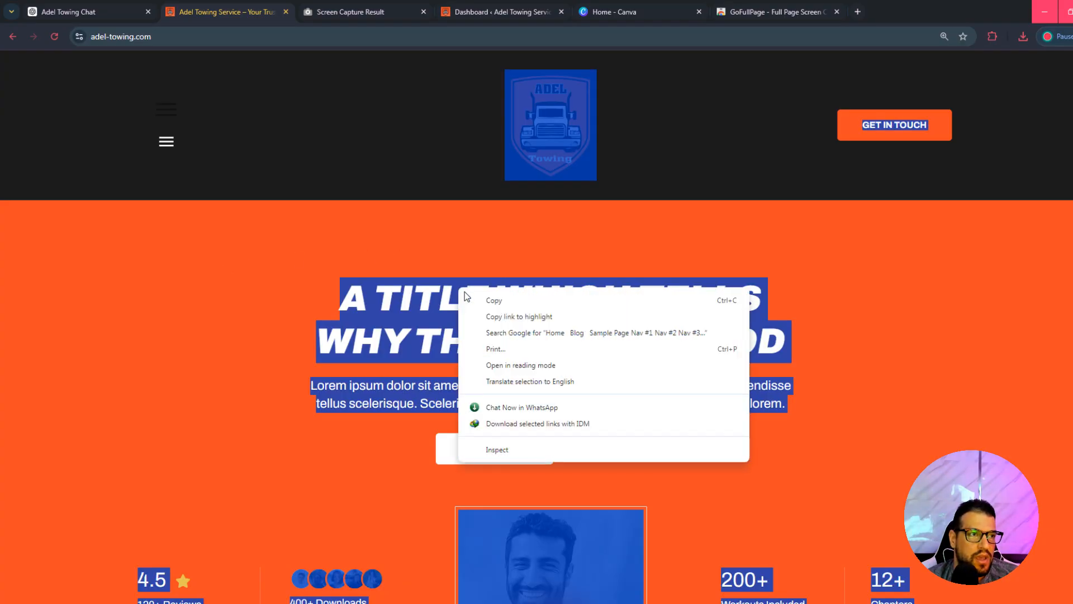
pyautogui.click(493, 299)
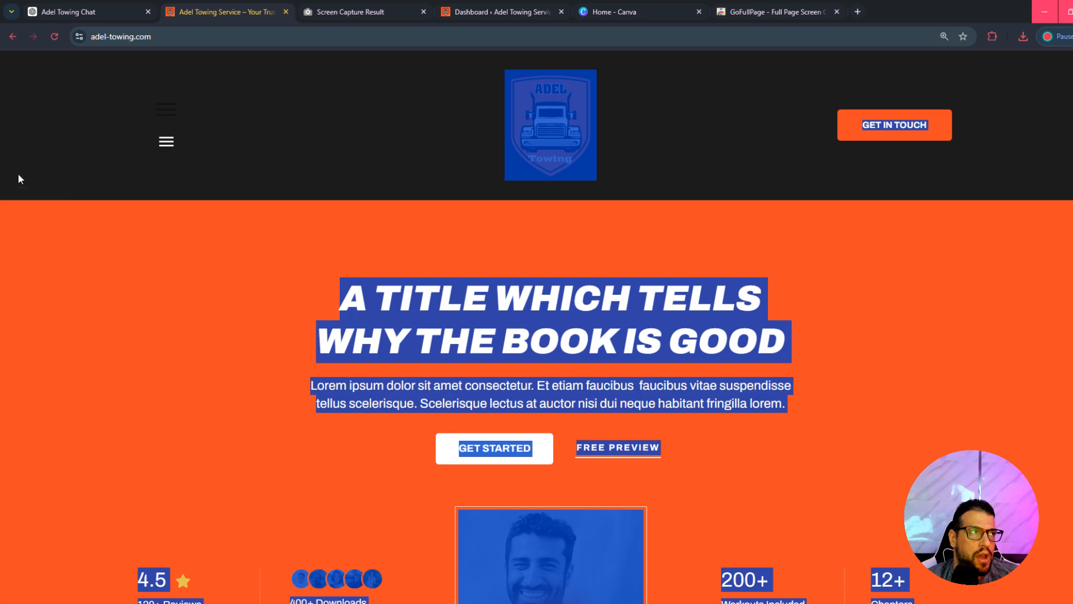
# Paste the copied page text after "the current content is:" in the ChatGPT message and send it.
pyautogui.click(69, 12)
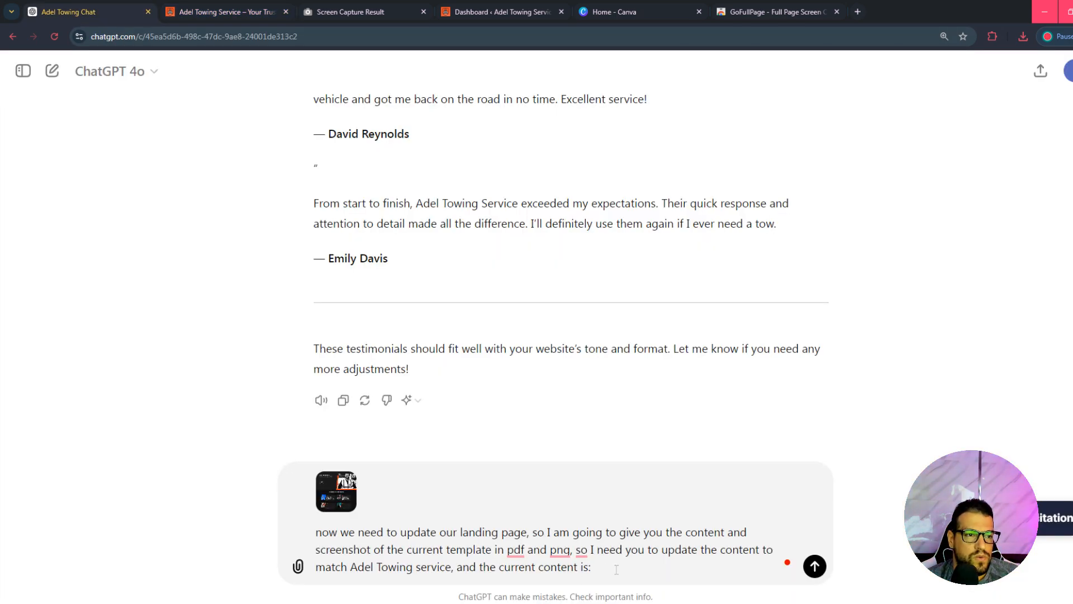
pyautogui.hotkey('ctrl', 'v')
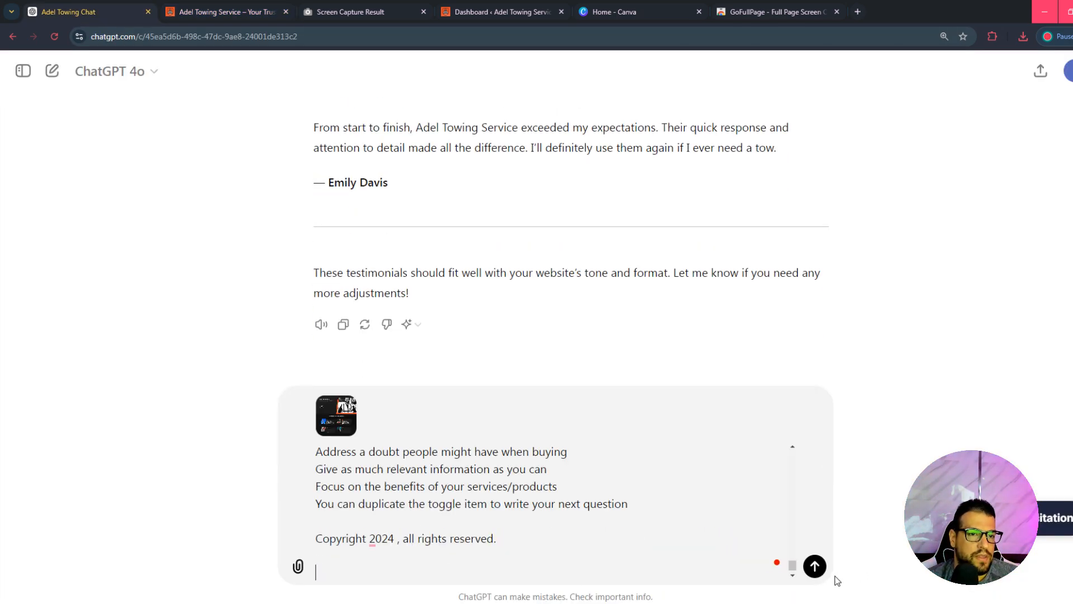
pyautogui.click(815, 566)
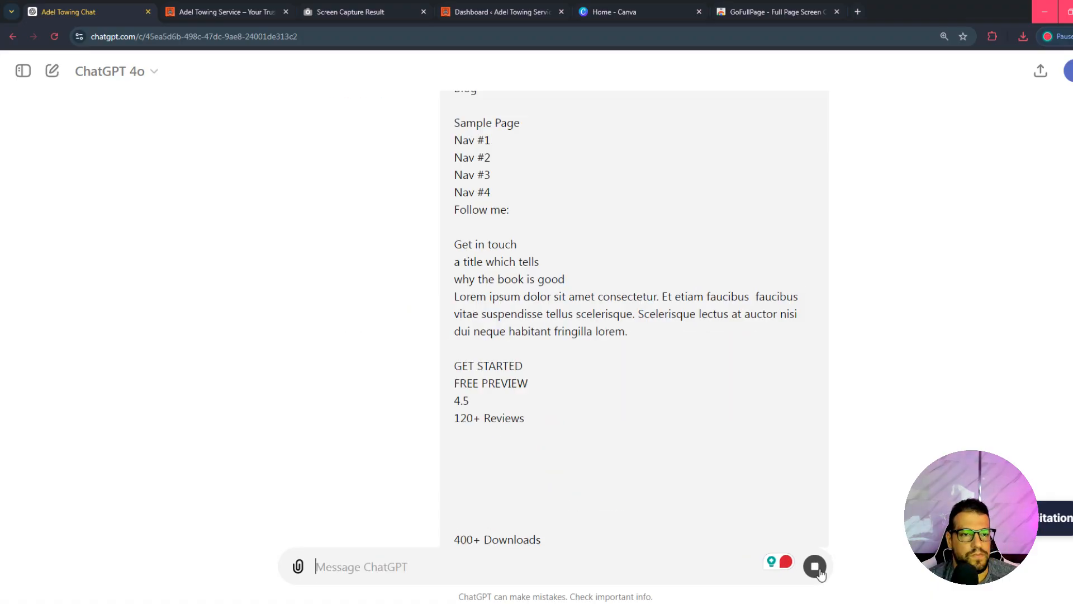
pyautogui.scroll(20, 838, 447)
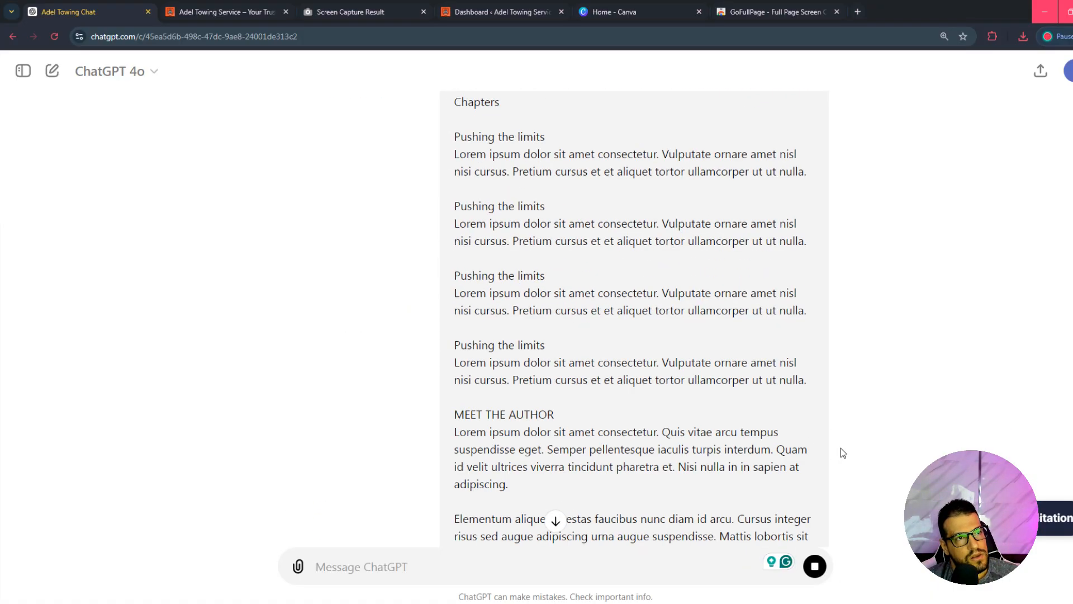
pyautogui.scroll(-3, 796, 431)
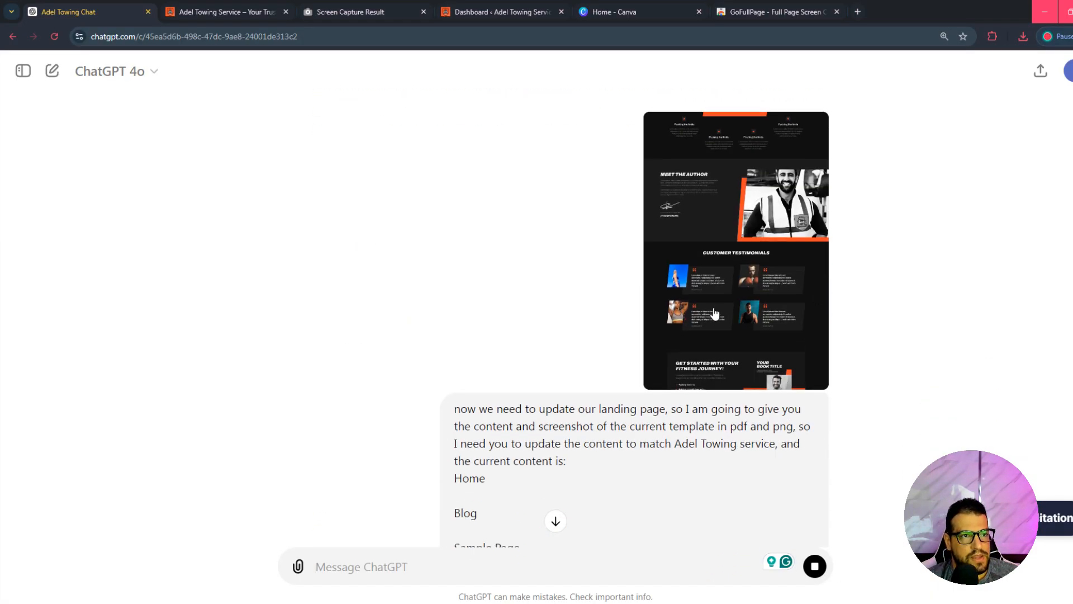
pyautogui.scroll(-8, 594, 339)
pyautogui.scroll(-20, 559, 360)
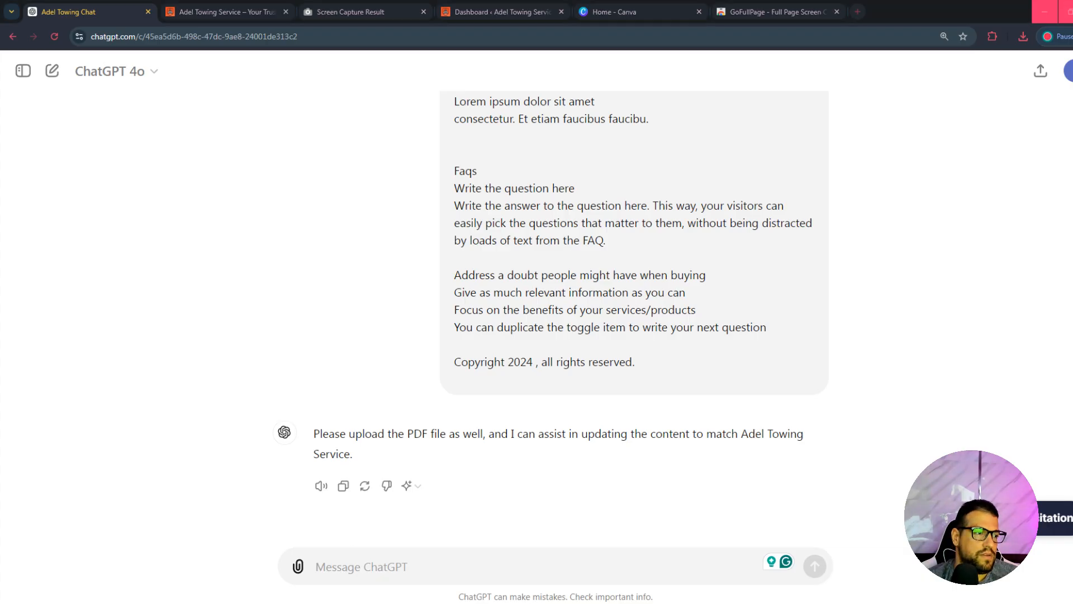
pyautogui.moveTo(84, 595)
pyautogui.click(71, 571)
pyautogui.click(271, 386)
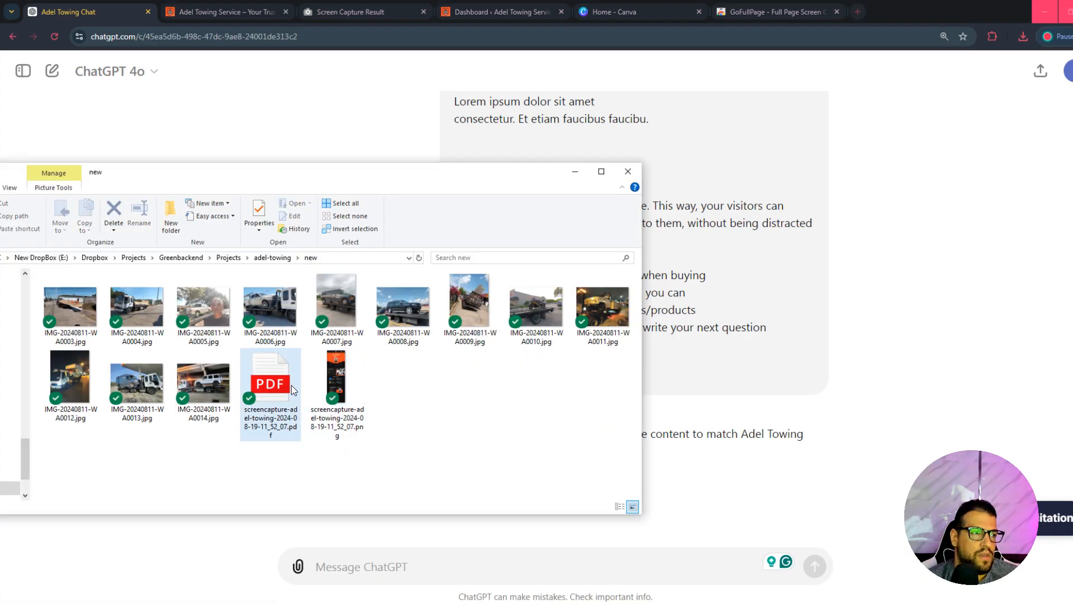
pyautogui.moveTo(271, 391); pyautogui.dragTo(546, 567)
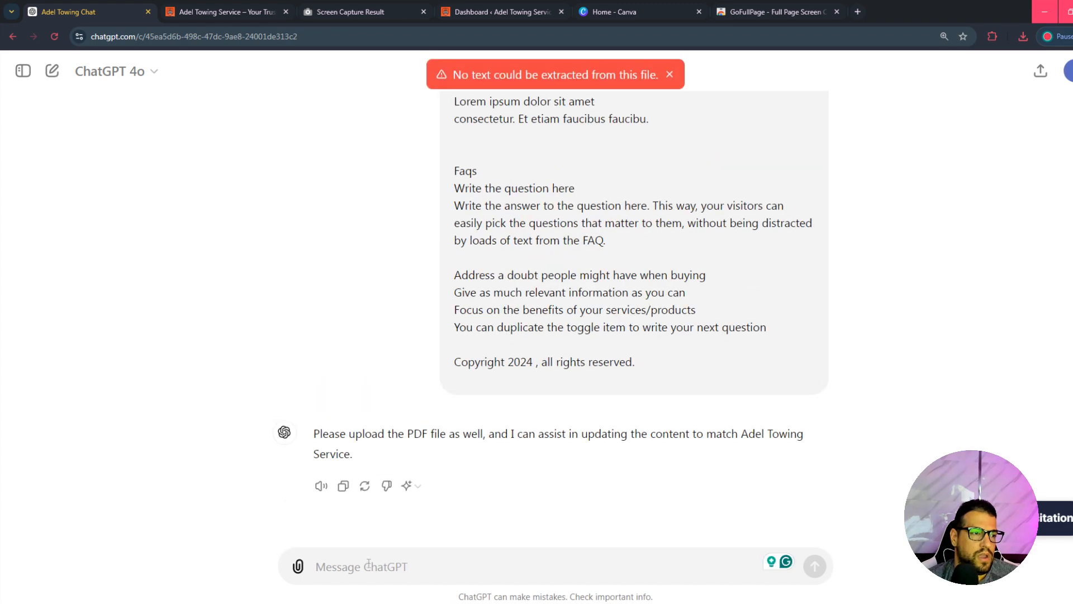
# Send a reply saying "seems the pdf is not working" and asking ChatGPT to just work on what it already has.
pyautogui.write('seems')
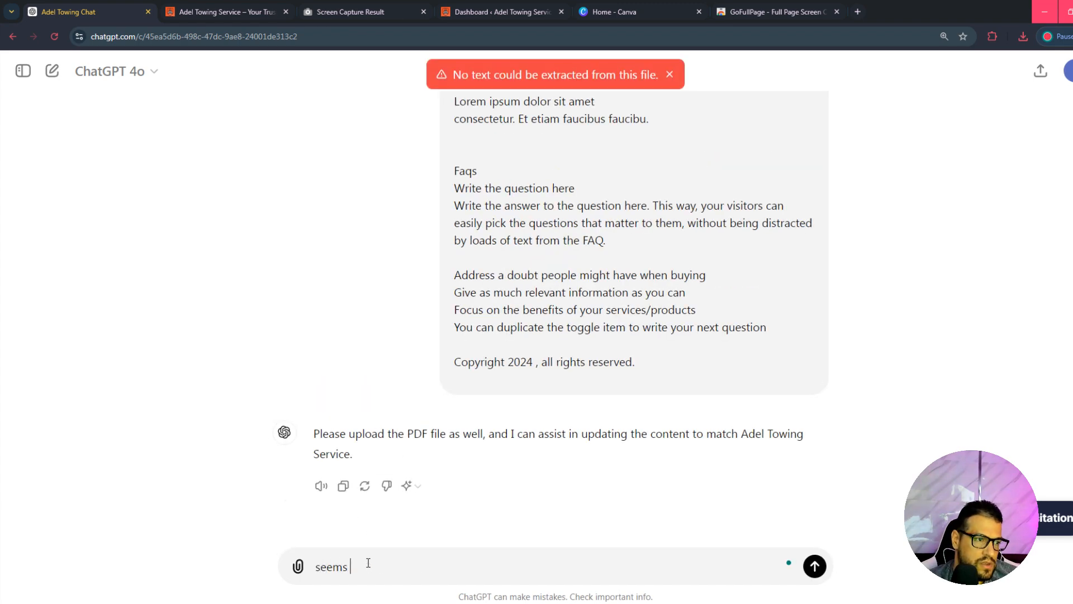
pyautogui.write(' the pdf ')
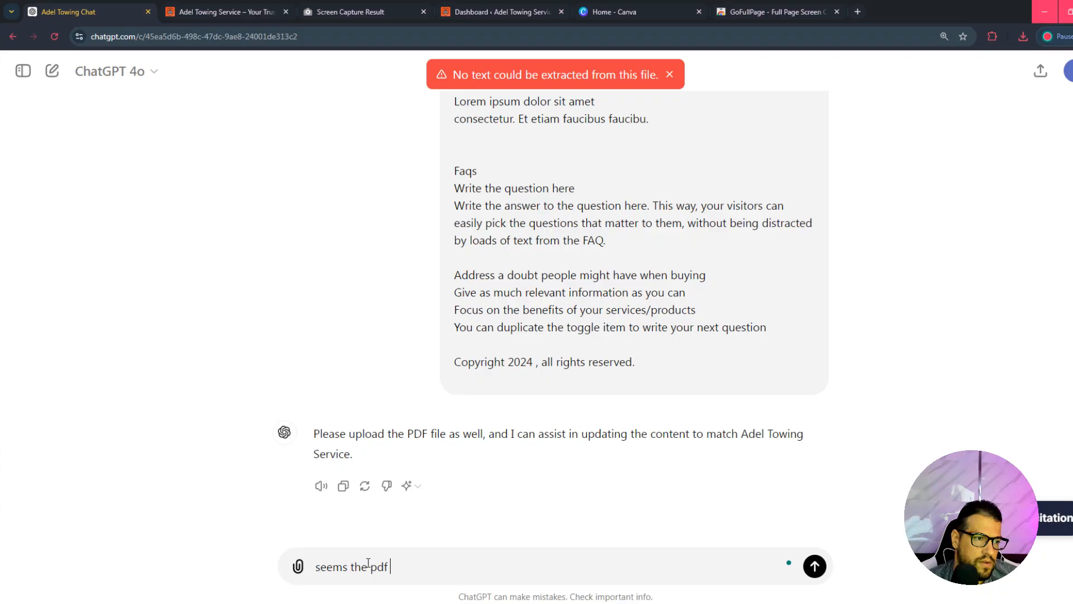
pyautogui.write('is not wo')
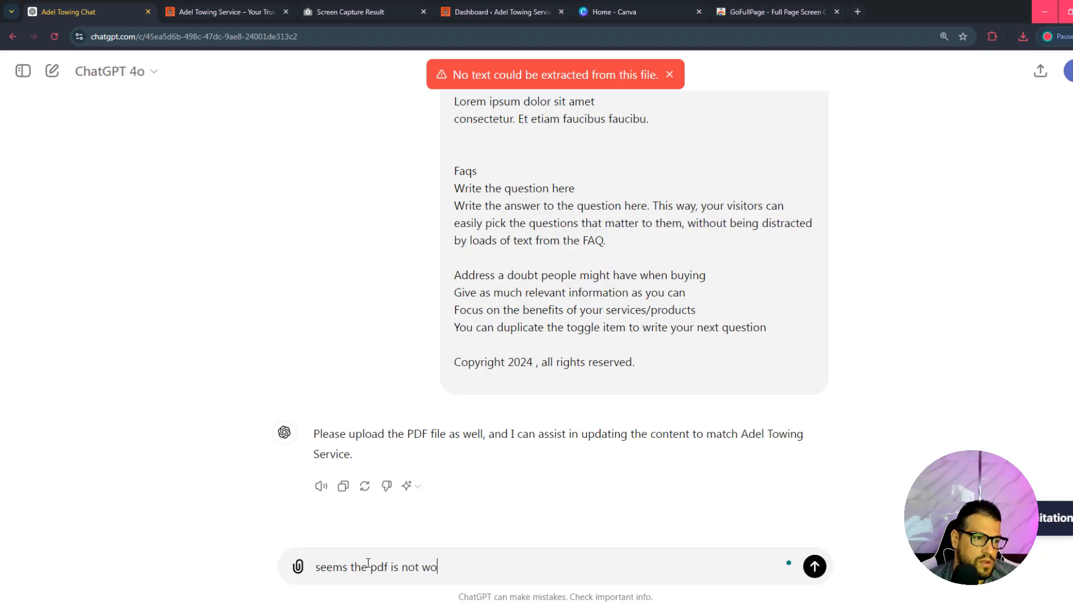
pyautogui.write('rking,')
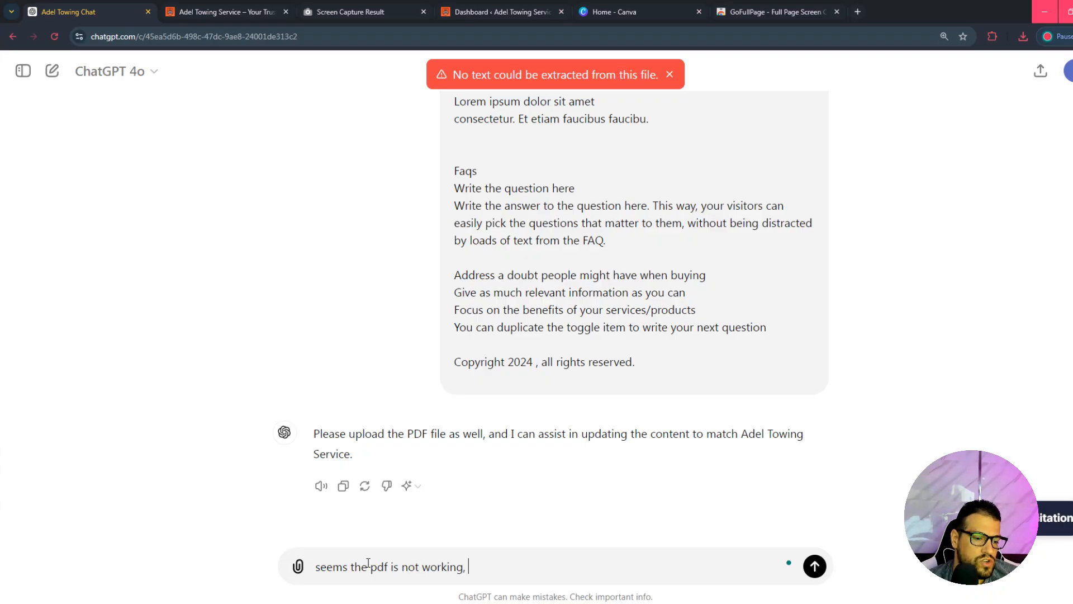
pyautogui.write(' ju')
pyautogui.press('BackSpace')
pyautogui.write('just')
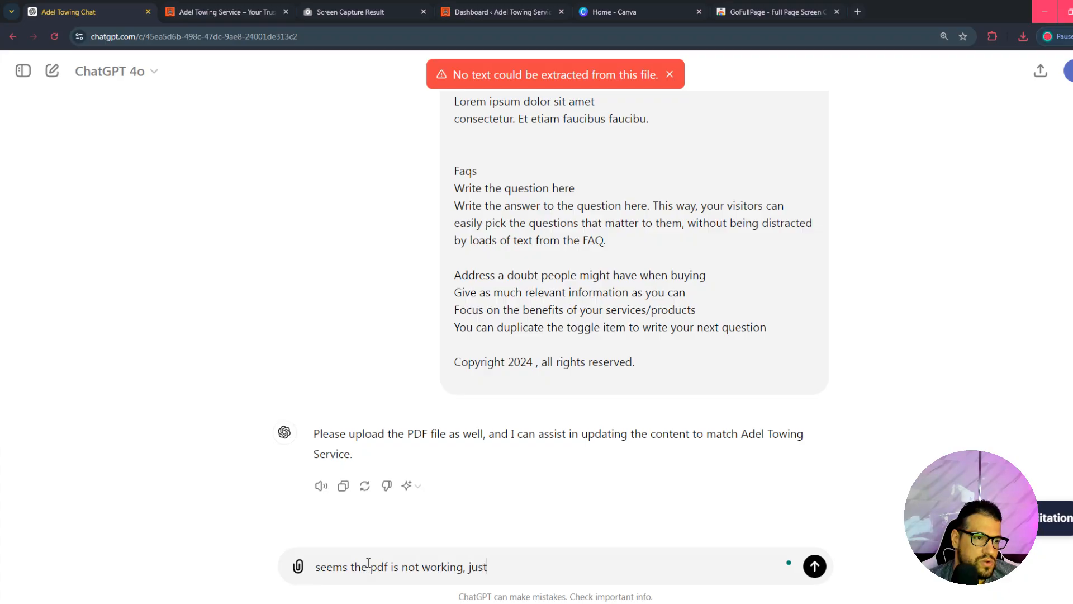
pyautogui.write(' work on wha')
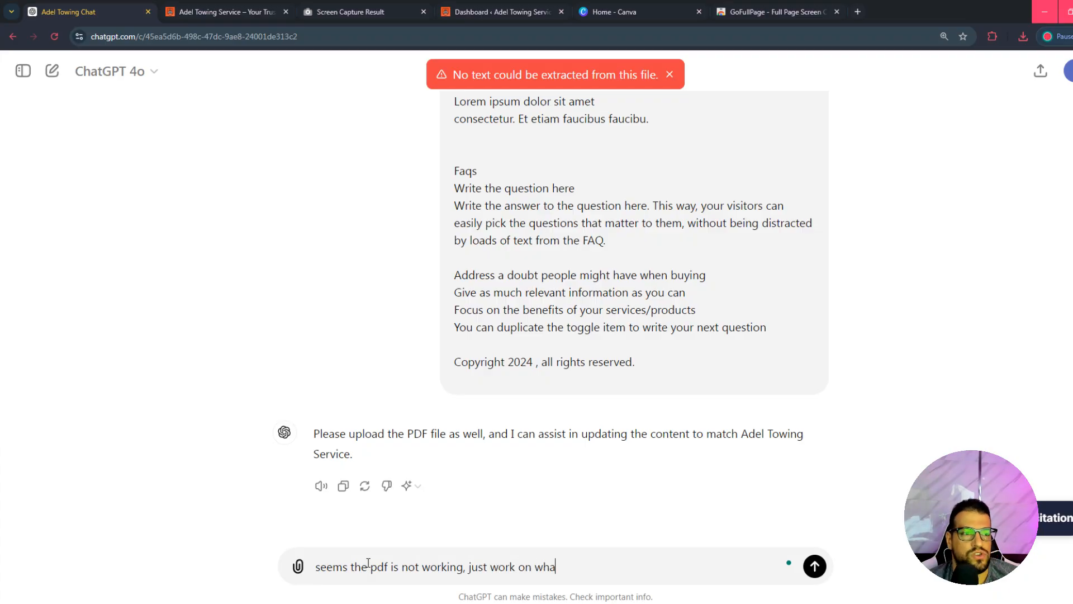
pyautogui.write('t you gho')
pyautogui.press('BackSpace')
pyautogui.press('BackSpace')
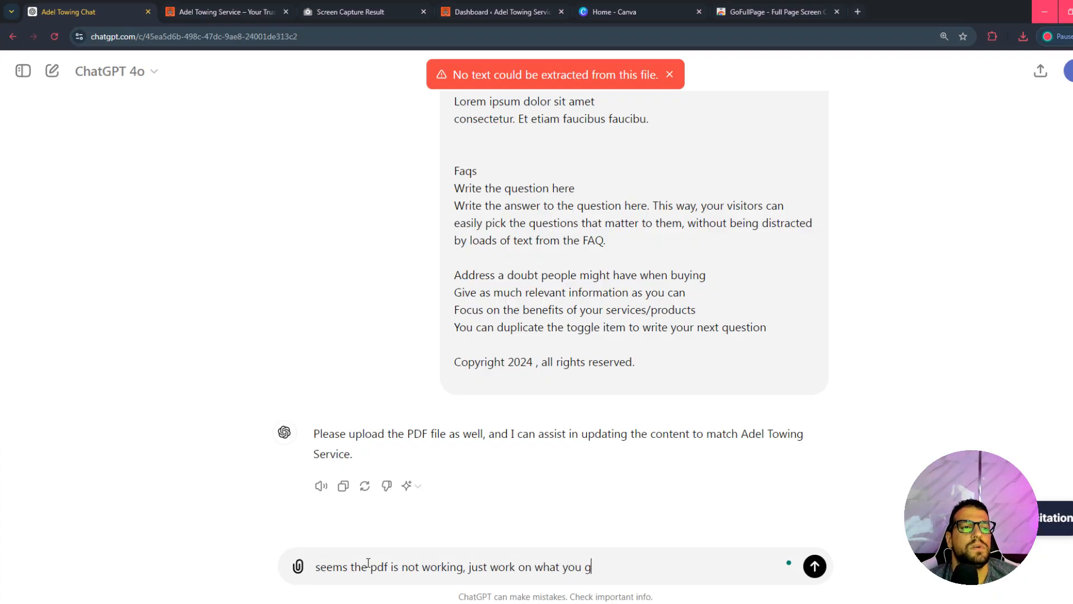
pyautogui.press('Return')
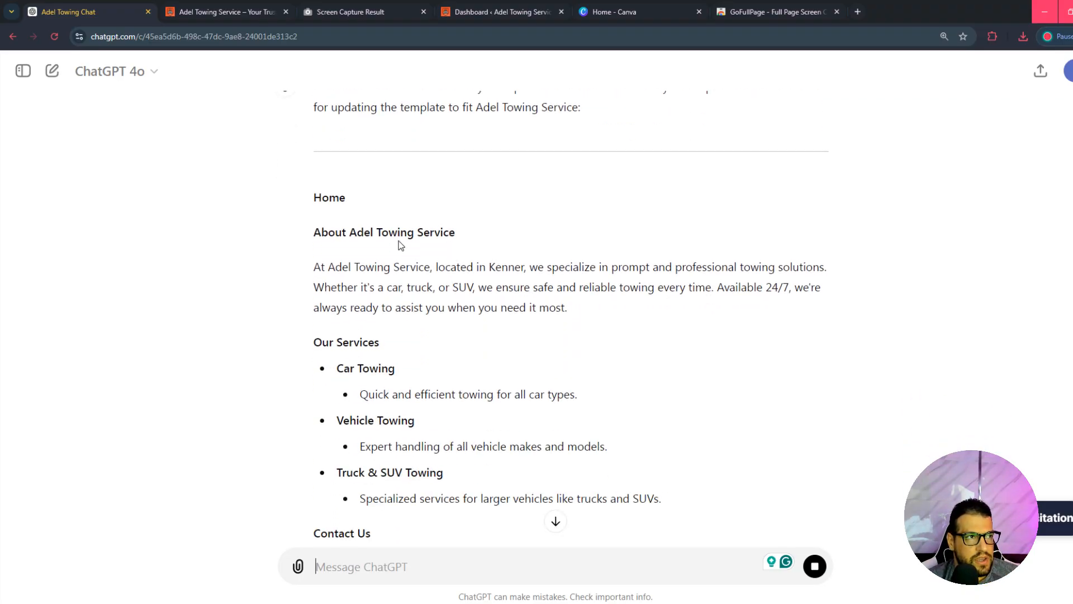
# Review the generated About, Our Services, Contact Us and Why Choose Adel Towing Service sections of the reply.
pyautogui.moveTo(314, 232); pyautogui.dragTo(440, 232)
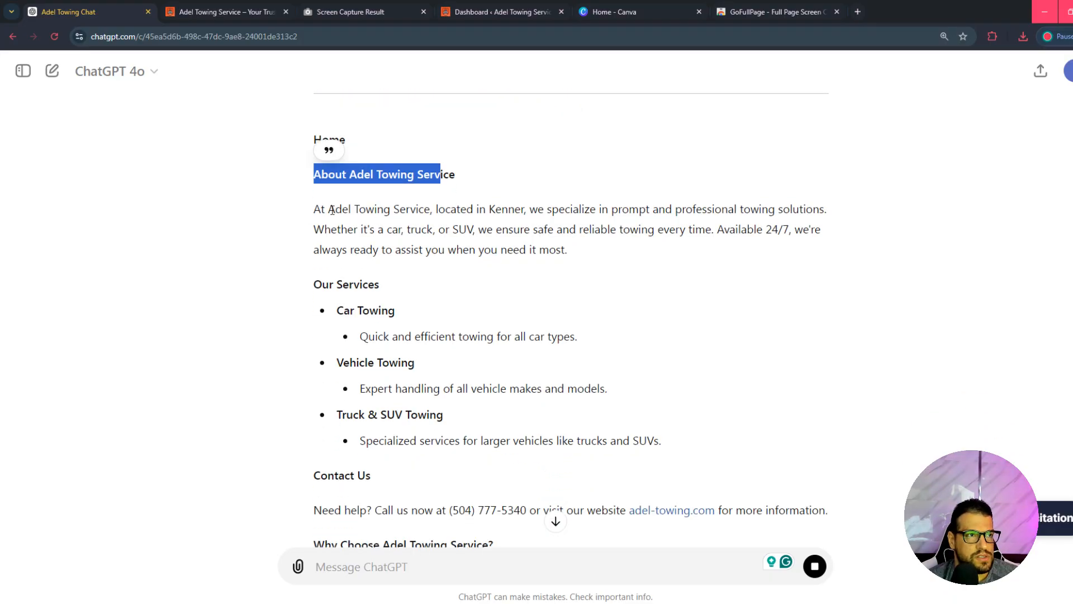
pyautogui.moveTo(314, 215); pyautogui.dragTo(572, 253)
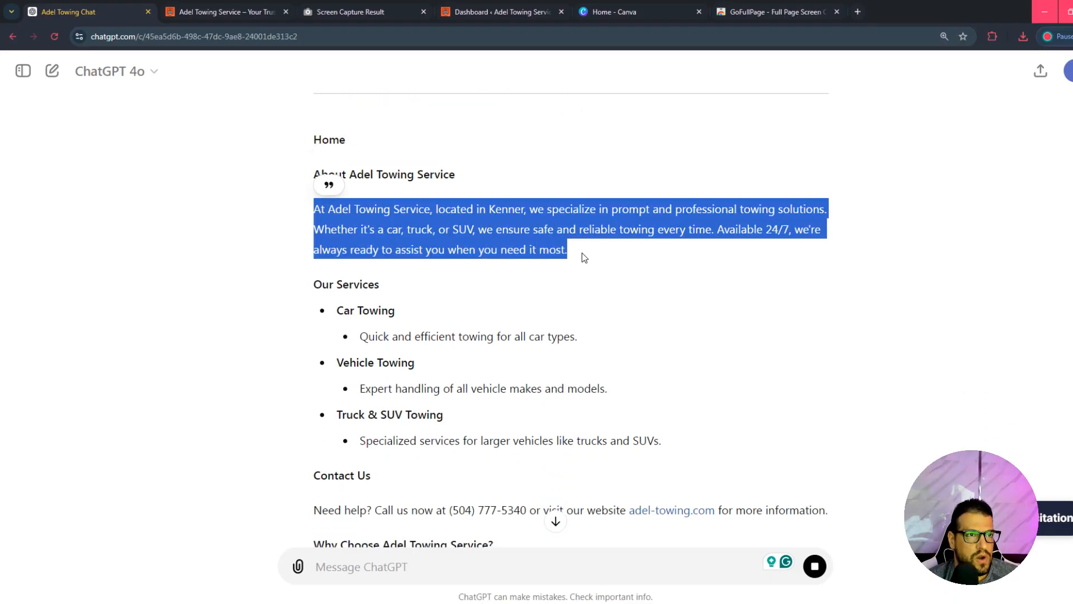
pyautogui.click(375, 214)
pyautogui.moveTo(314, 211); pyautogui.dragTo(584, 257)
pyautogui.scroll(-1, 455, 307)
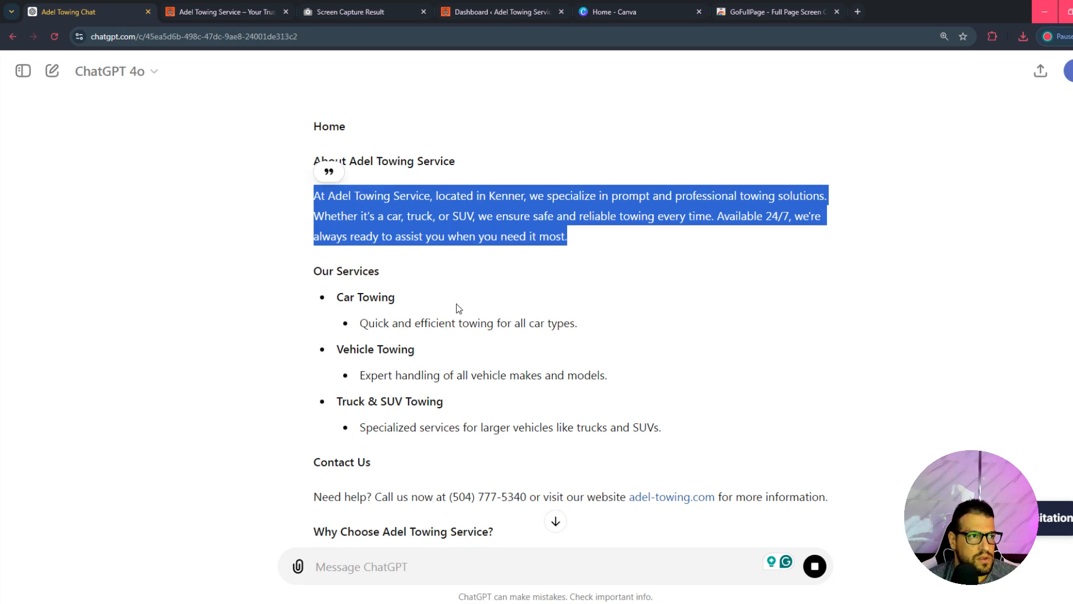
pyautogui.moveTo(335, 226); pyautogui.dragTo(463, 383)
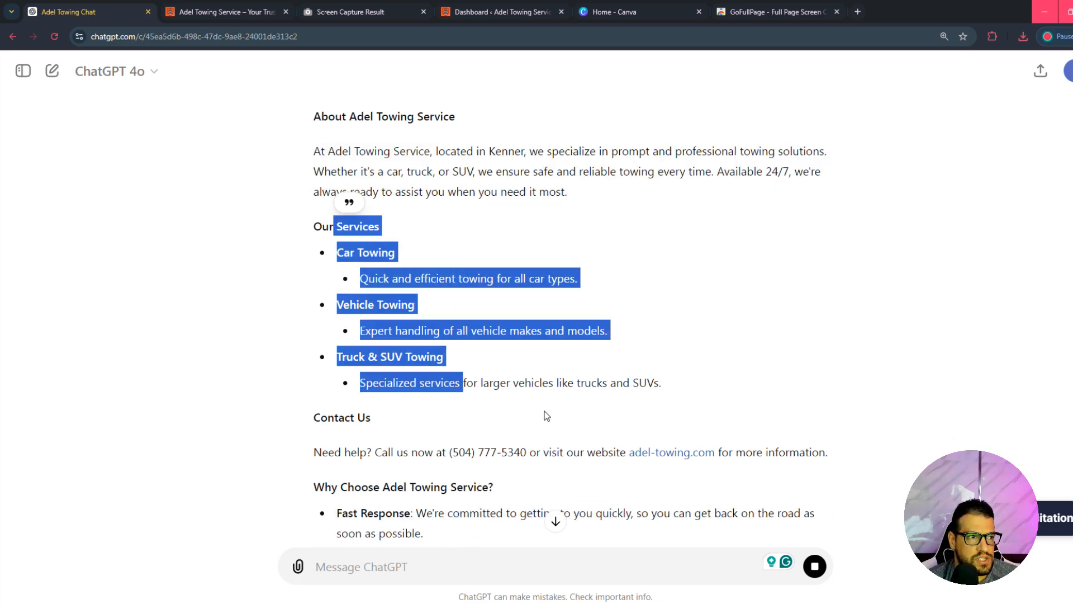
pyautogui.scroll(-2, 503, 363)
pyautogui.scroll(-2, 482, 315)
pyautogui.moveTo(328, 197); pyautogui.dragTo(425, 231)
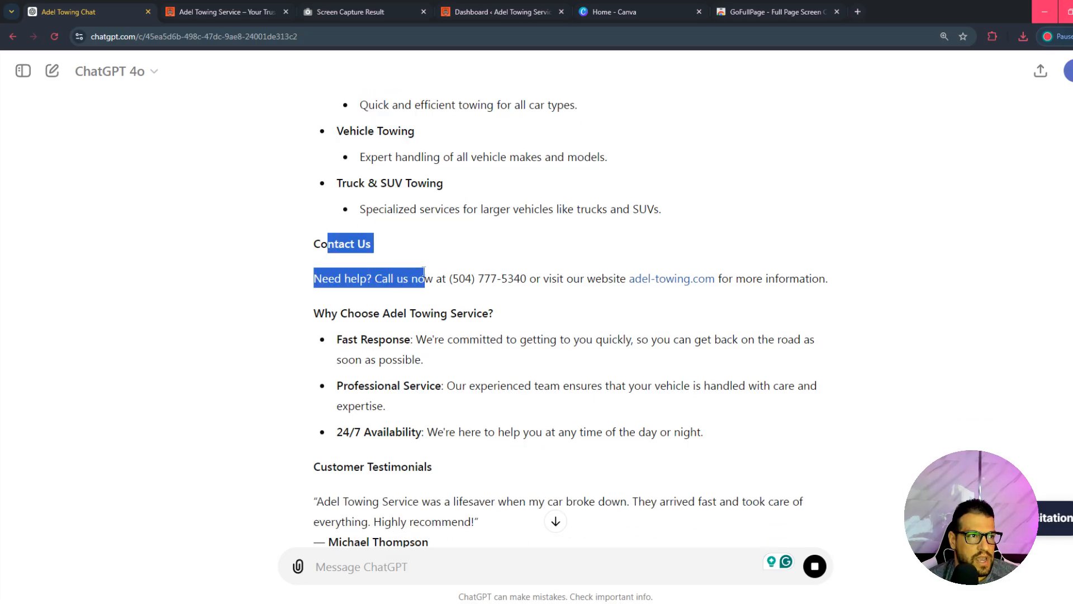
pyautogui.scroll(-1, 390, 202)
pyautogui.moveTo(319, 195); pyautogui.dragTo(481, 288)
pyautogui.scroll(-2, 348, 261)
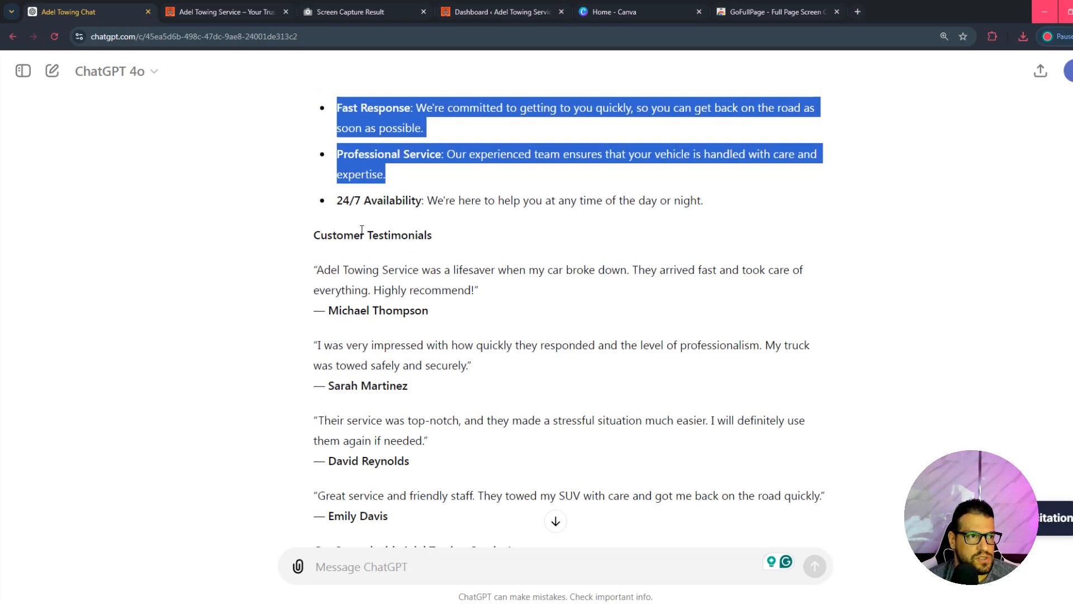
# Review the generated Customer Testimonials, Get Started, Pushing the Limits and FAQs sections of the reply.
pyautogui.moveTo(360, 235); pyautogui.dragTo(414, 509)
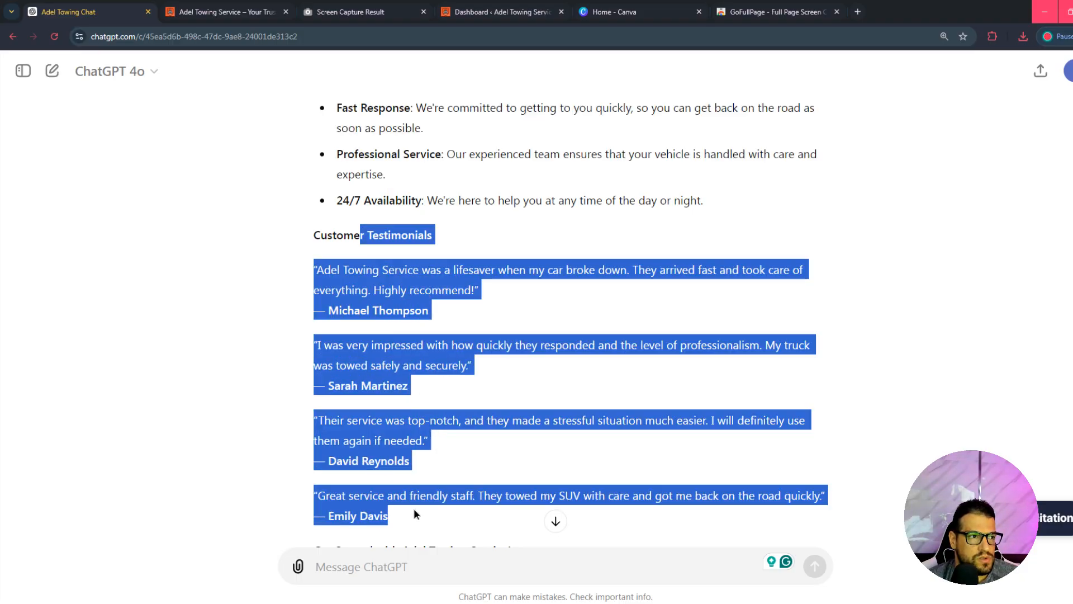
pyautogui.scroll(-1, 468, 402)
pyautogui.scroll(-3, 482, 373)
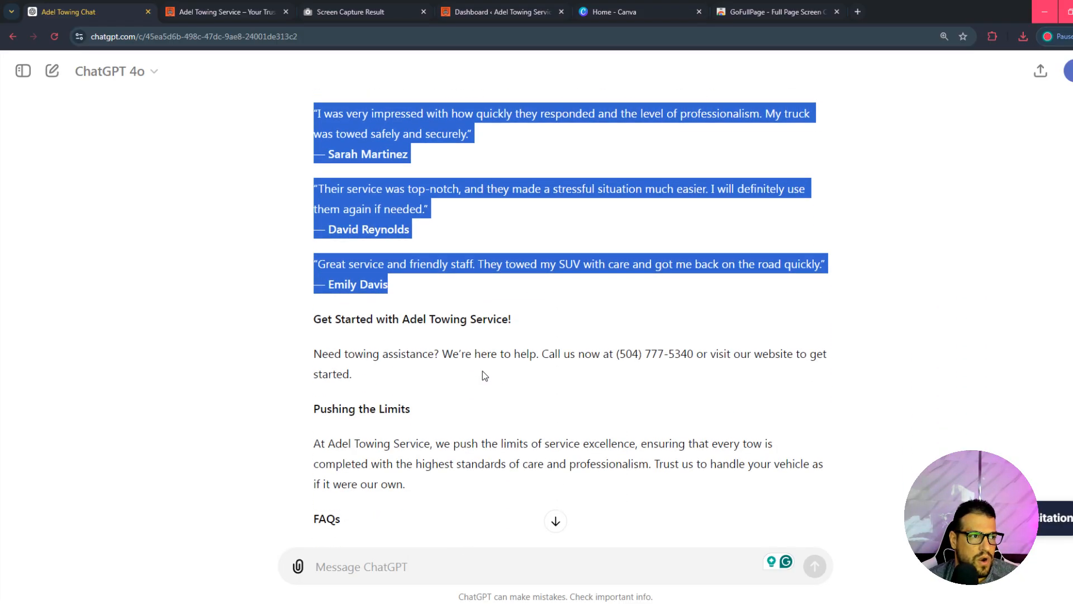
pyautogui.scroll(-5, 485, 375)
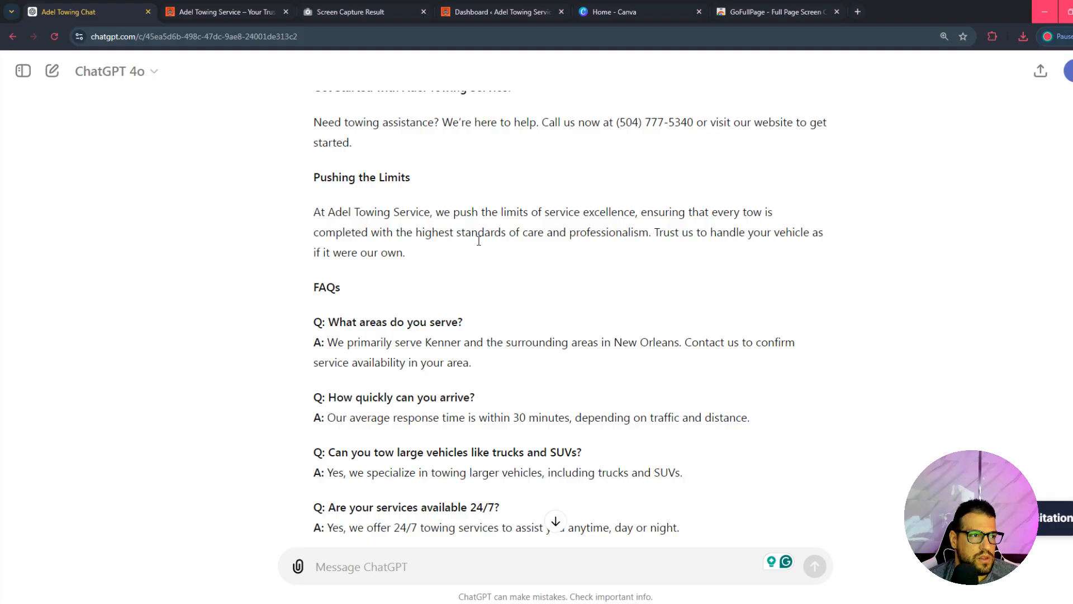
pyautogui.moveTo(321, 235); pyautogui.dragTo(457, 425)
pyautogui.click(613, 342)
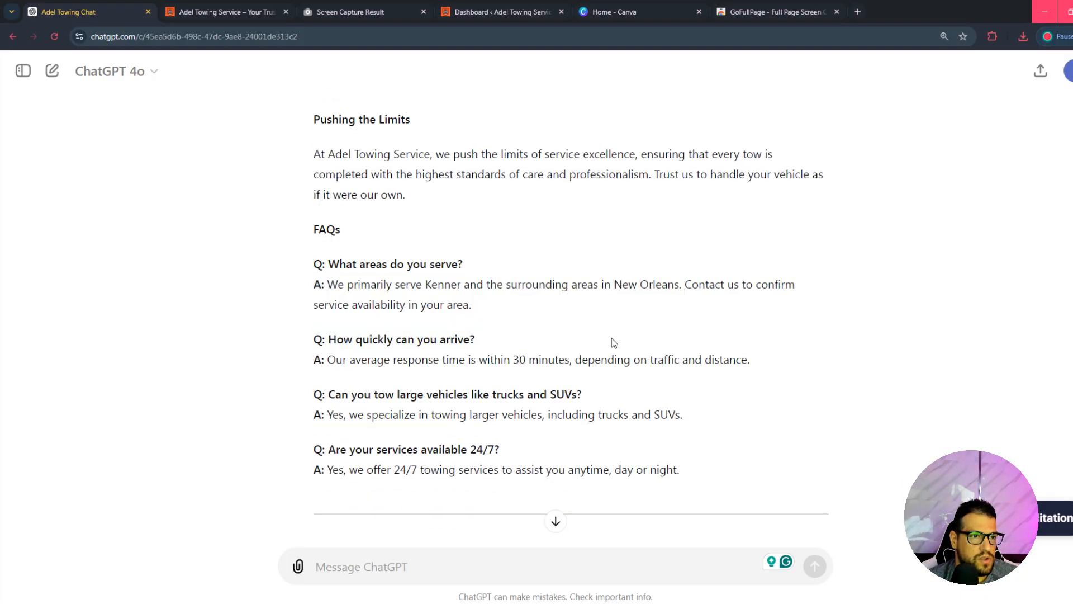
# Re-read the generated reply from the FAQs back up to the Home, About and Our Services sections.
pyautogui.scroll(-2, 581, 358)
pyautogui.scroll(10, 434, 389)
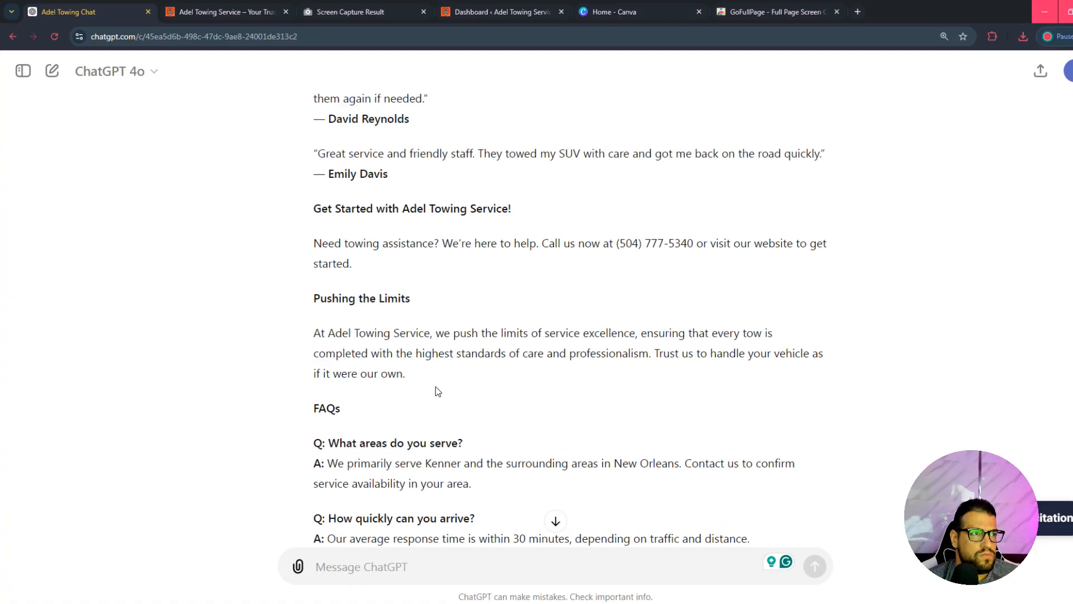
pyautogui.scroll(8, 435, 387)
pyautogui.scroll(-3, 435, 386)
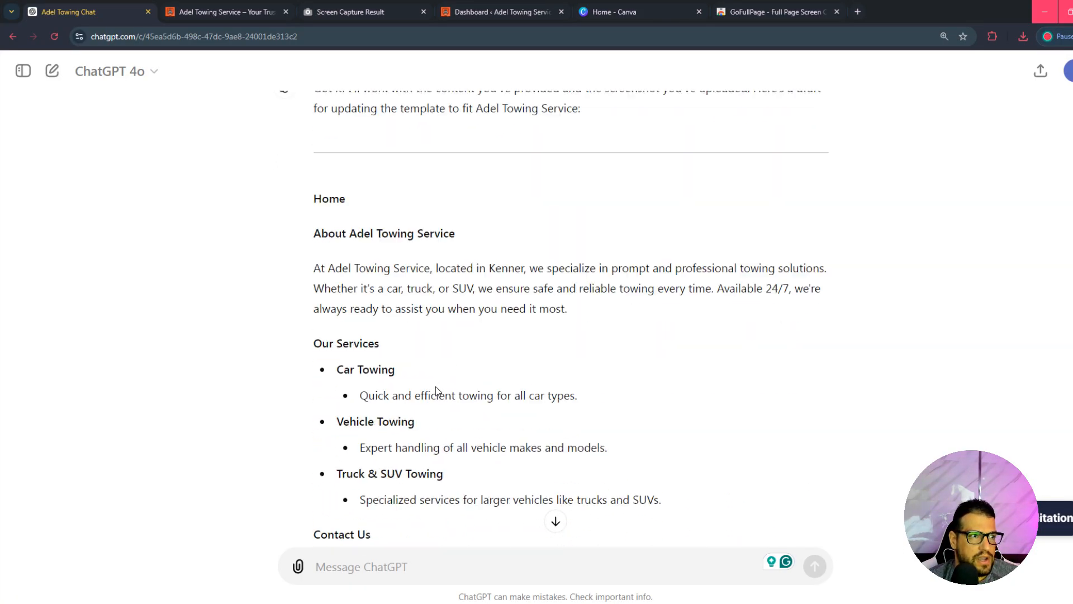
pyautogui.scroll(-1, 436, 386)
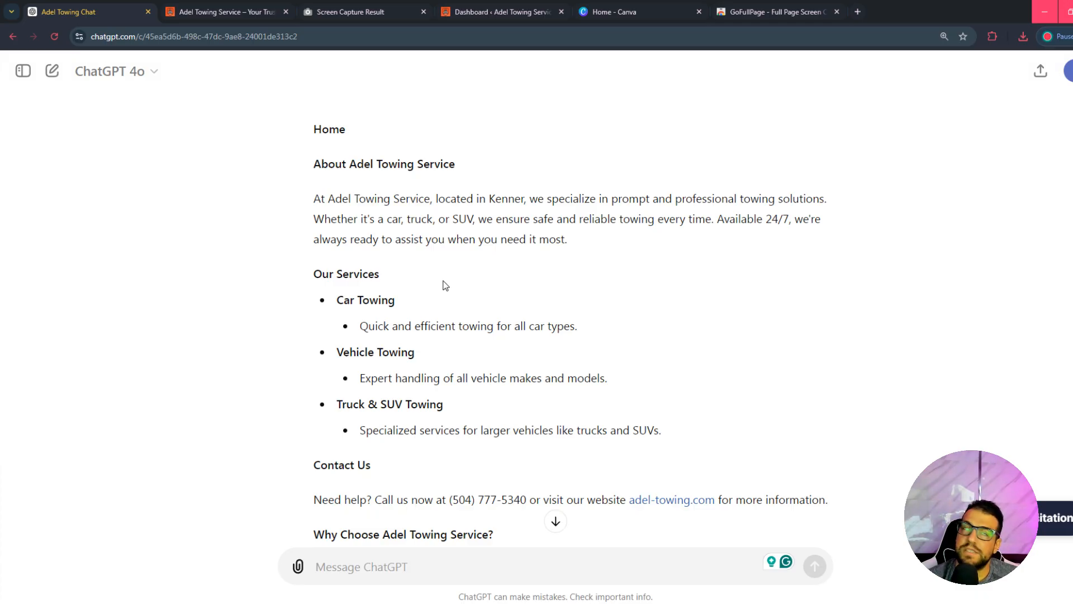
# Open the adel-towing.com homepage for editing in Thrive Architect and place the ChatGPT chat directly before it in the browser.
pyautogui.click(471, 8)
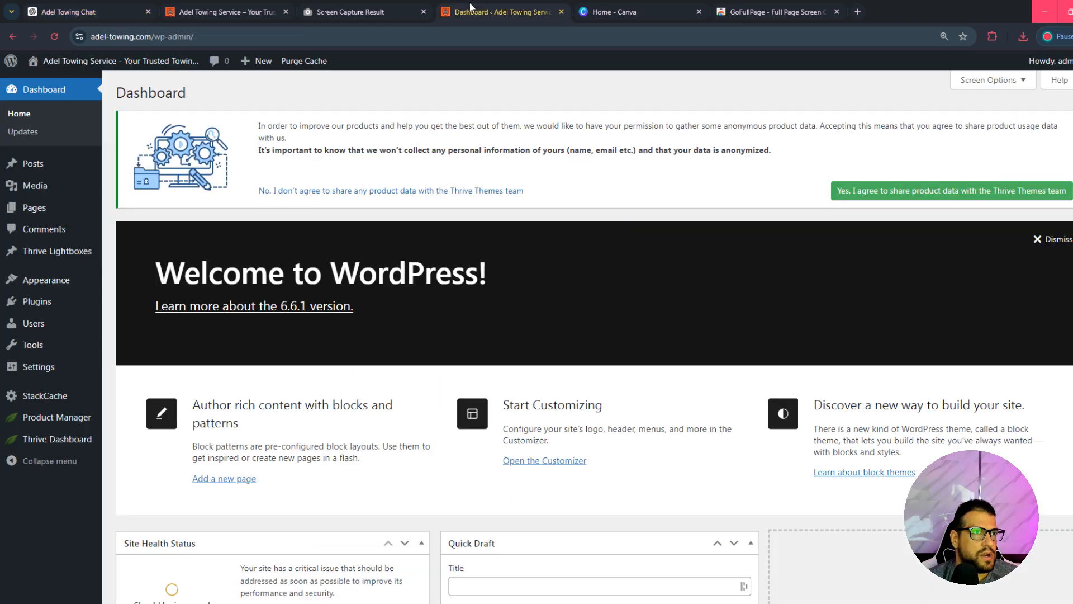
pyautogui.click(72, 65)
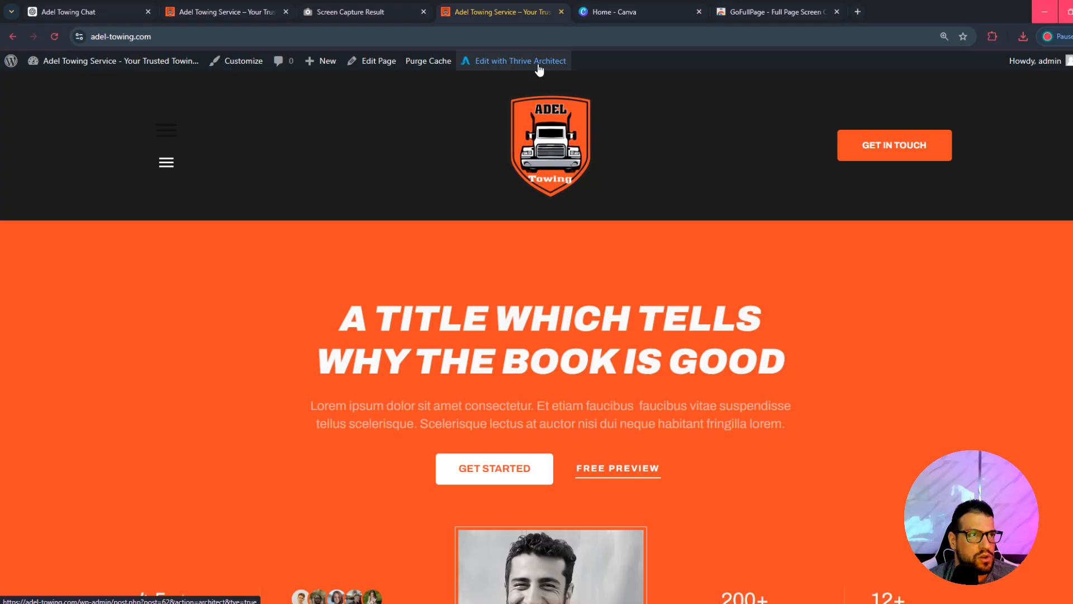
pyautogui.click(531, 68)
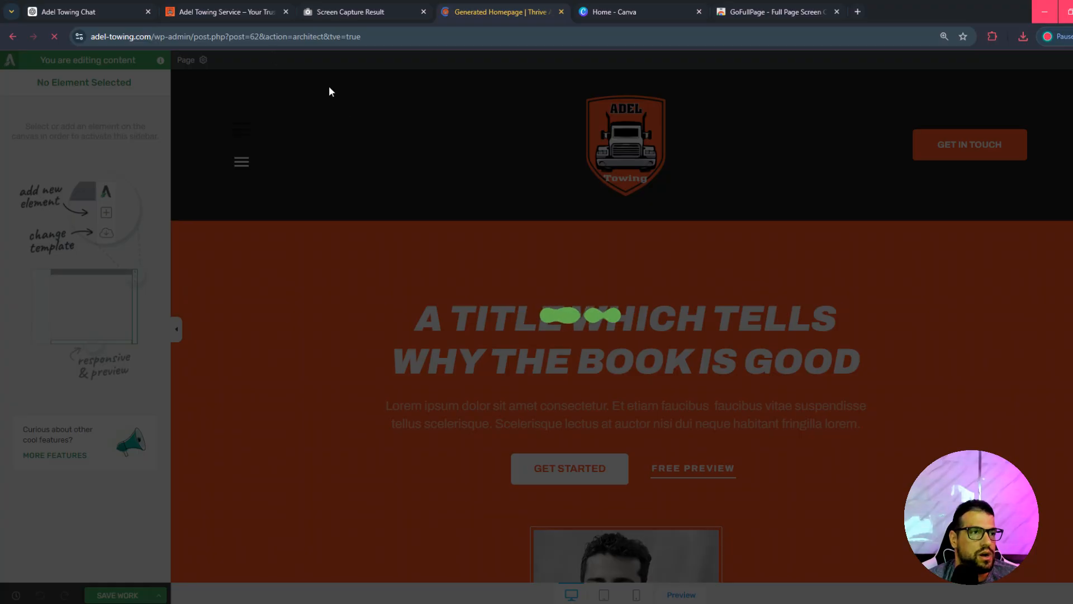
pyautogui.moveTo(62, 18); pyautogui.dragTo(335, 23)
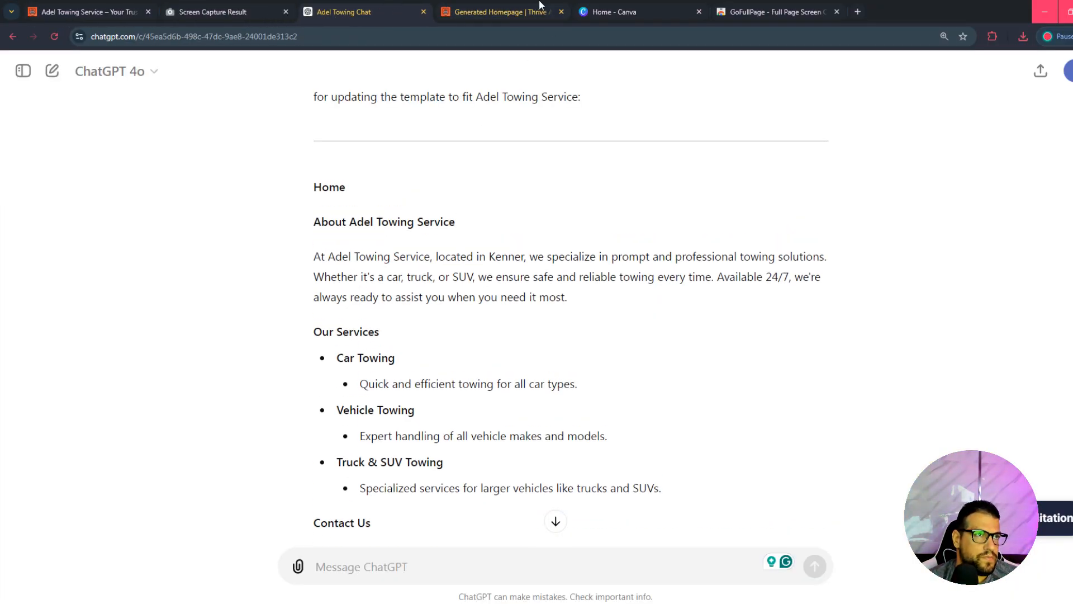
# Compare the generated About Adel Towing Service paragraph with the hero title and text in the Thrive Architect page.
pyautogui.click(523, 8)
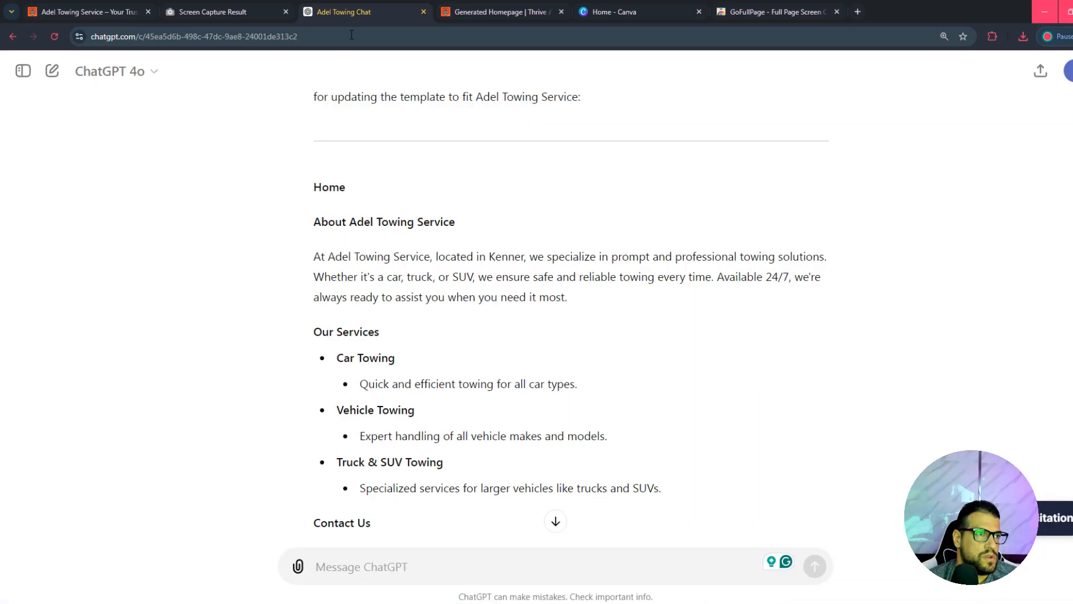
pyautogui.click(368, 11)
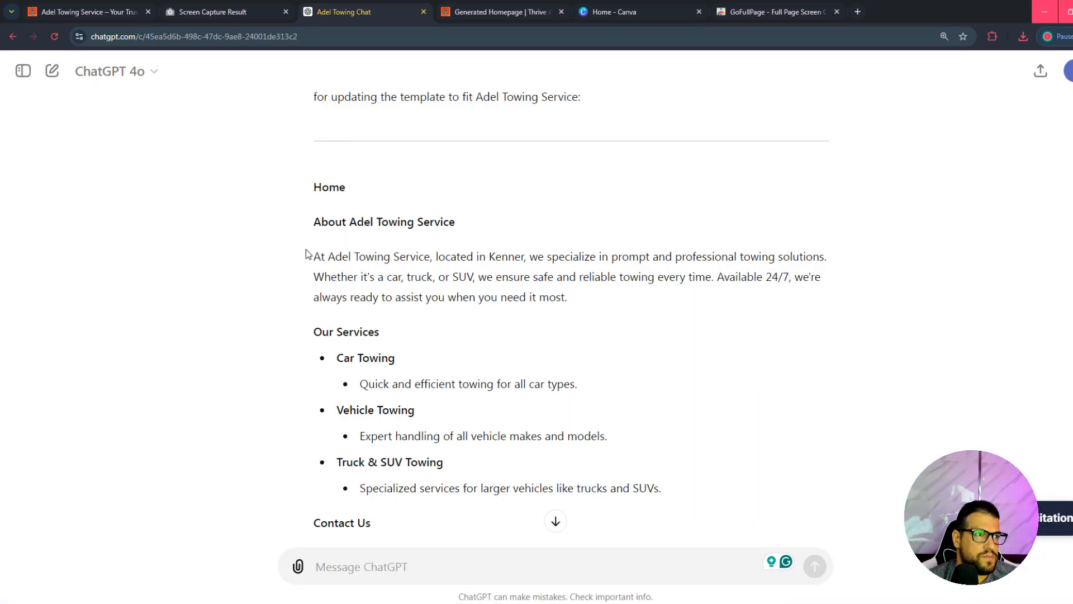
pyautogui.moveTo(313, 257); pyautogui.dragTo(438, 277)
pyautogui.click(432, 168)
pyautogui.click(480, 8)
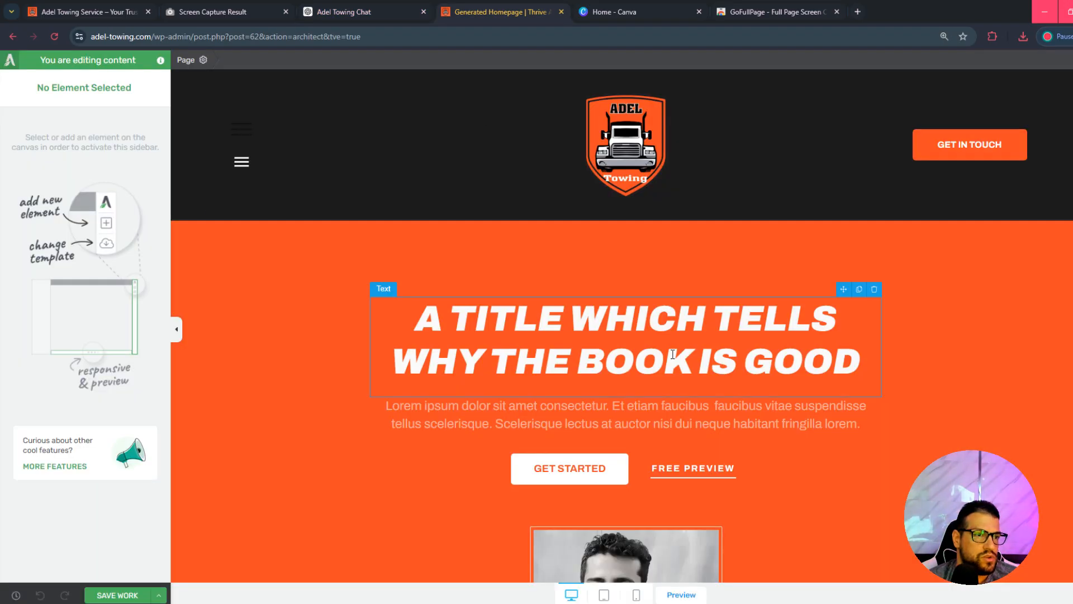
pyautogui.click(359, 11)
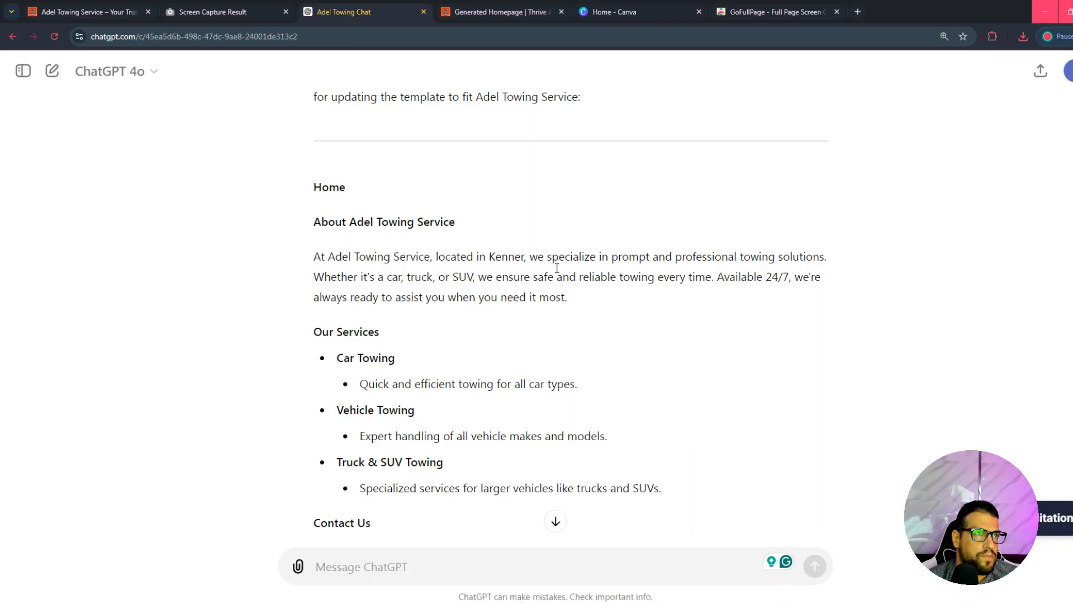
# Look over the live Adel Towing homepage's placeholder content from the hero section down to the Customer Testimonials.
pyautogui.click(94, 5)
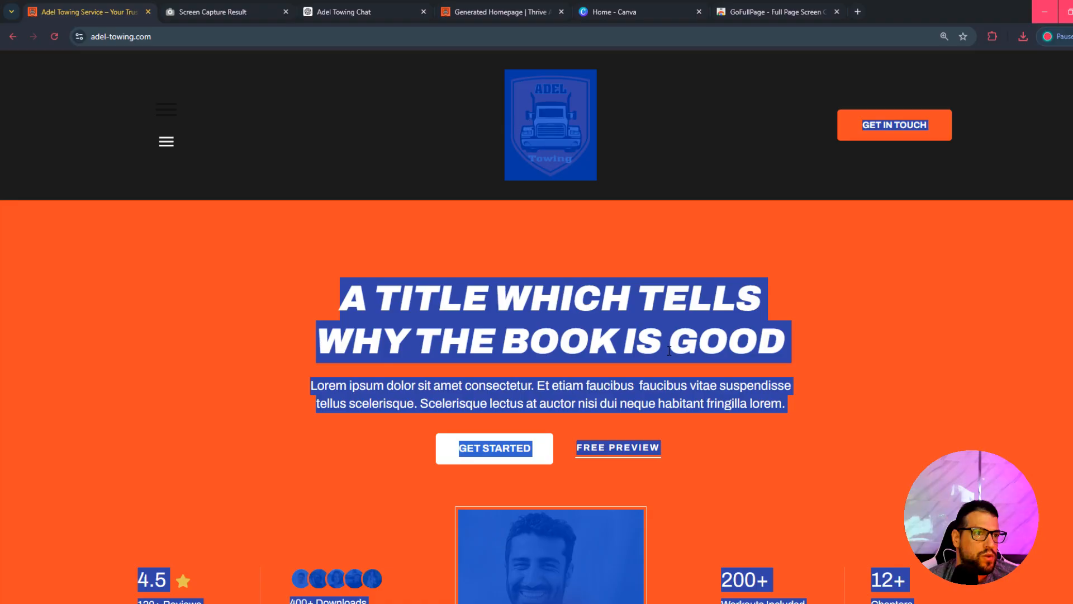
pyautogui.scroll(-12, 690, 454)
pyautogui.scroll(-10, 692, 457)
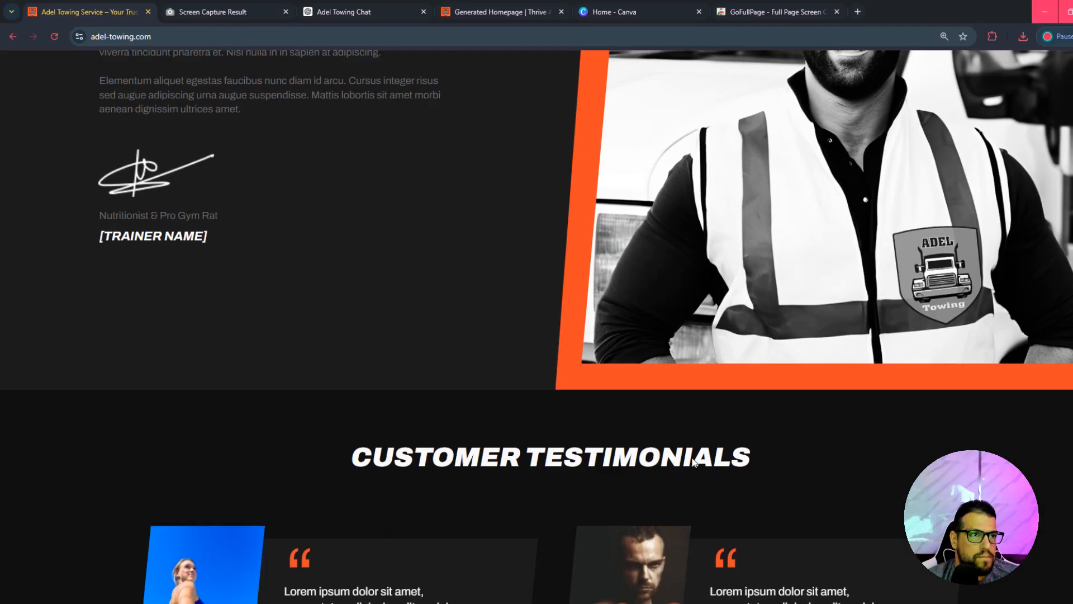
pyautogui.scroll(14, 692, 457)
pyautogui.scroll(8, 690, 456)
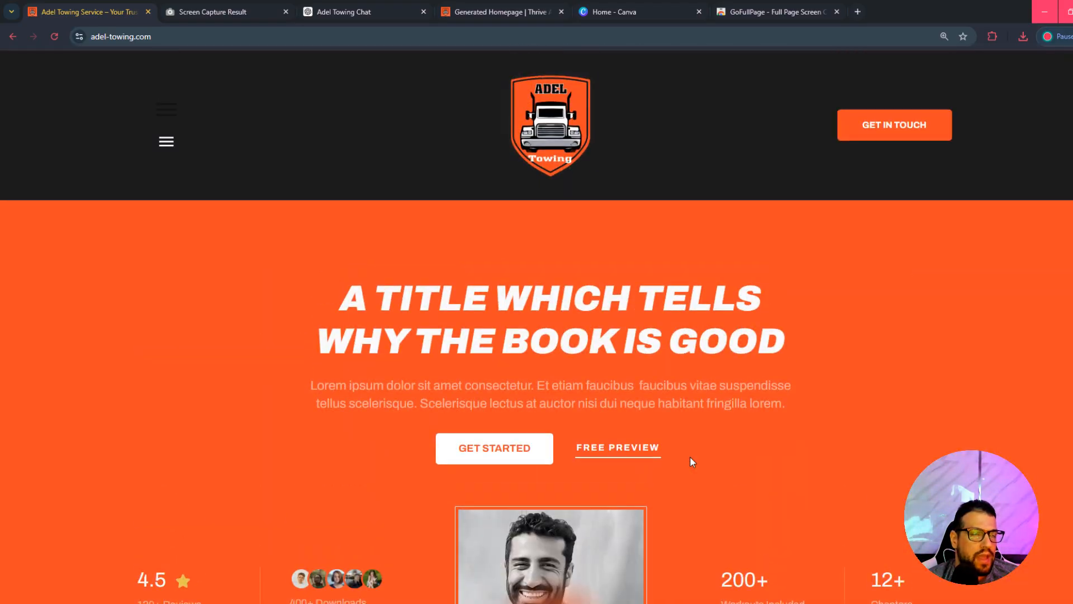
pyautogui.scroll(-14, 704, 470)
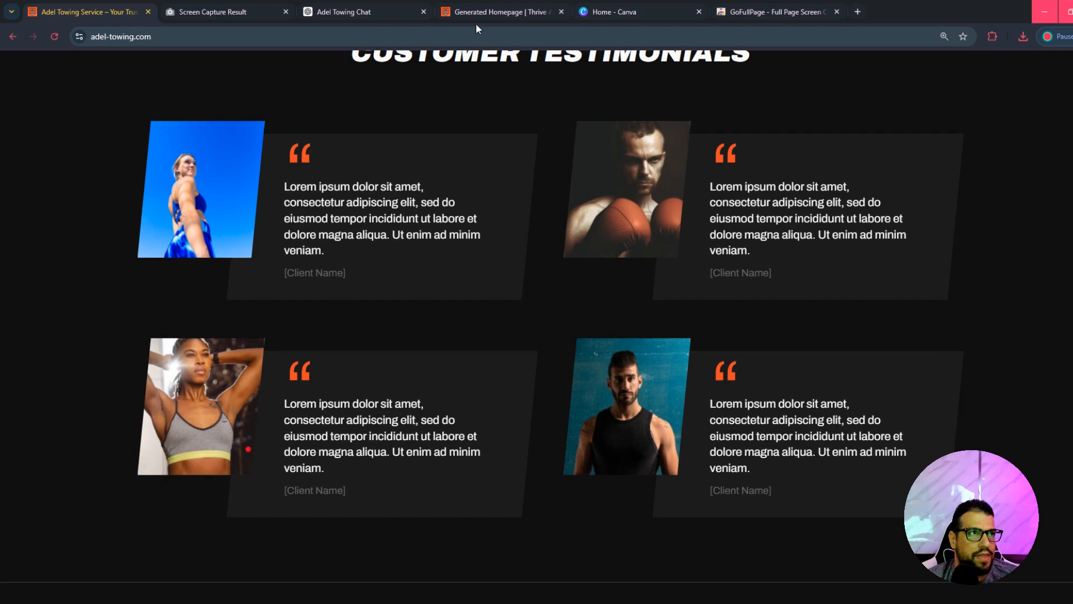
pyautogui.scroll(15, 706, 405)
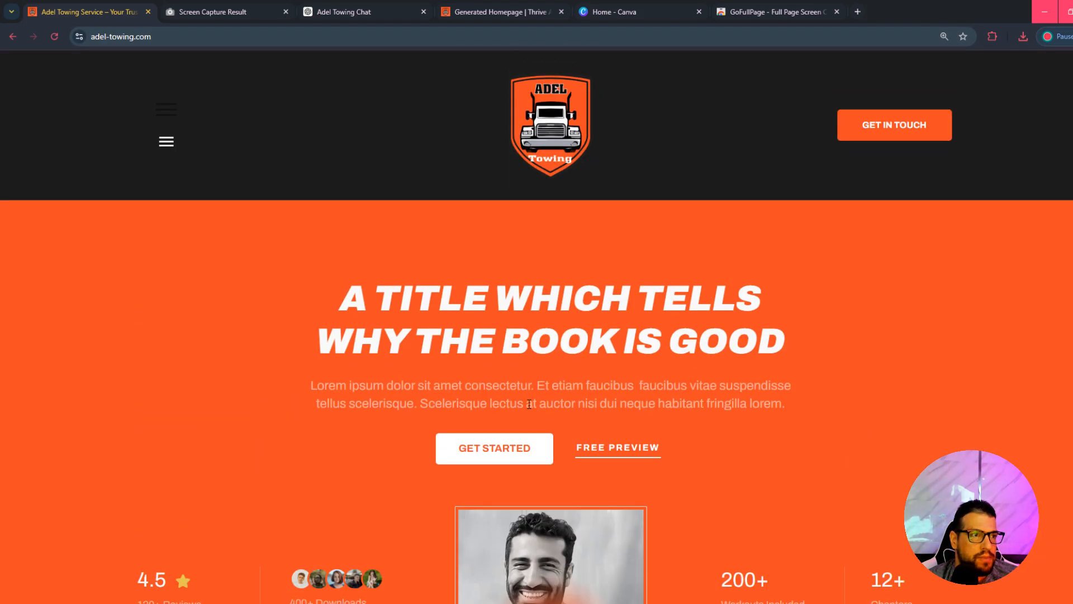
pyautogui.rightClick(531, 296)
pyautogui.click(454, 361)
pyautogui.scroll(-7, 546, 461)
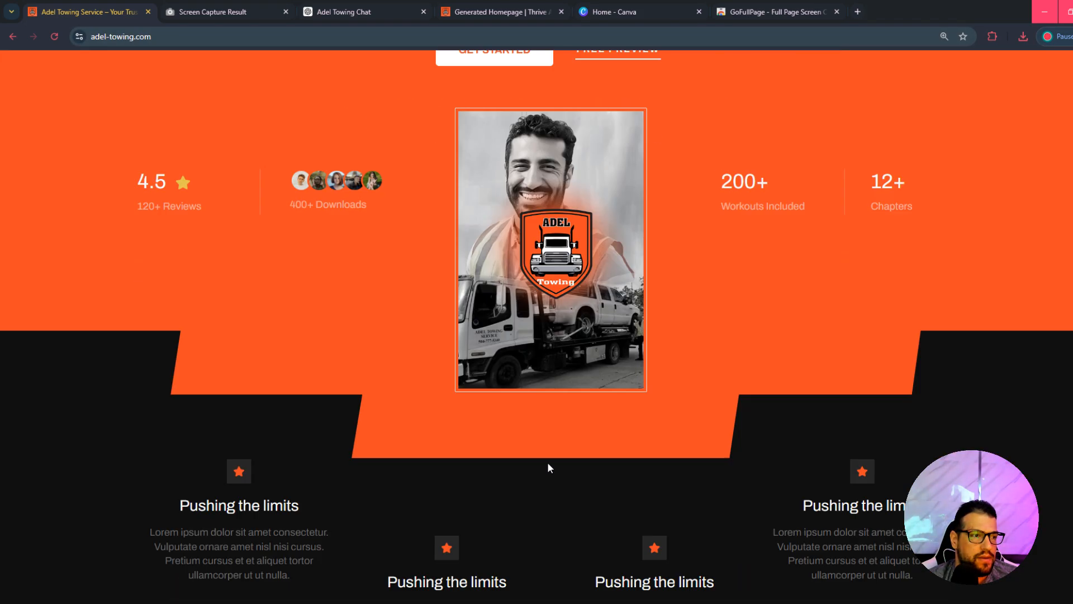
pyautogui.scroll(7, 561, 258)
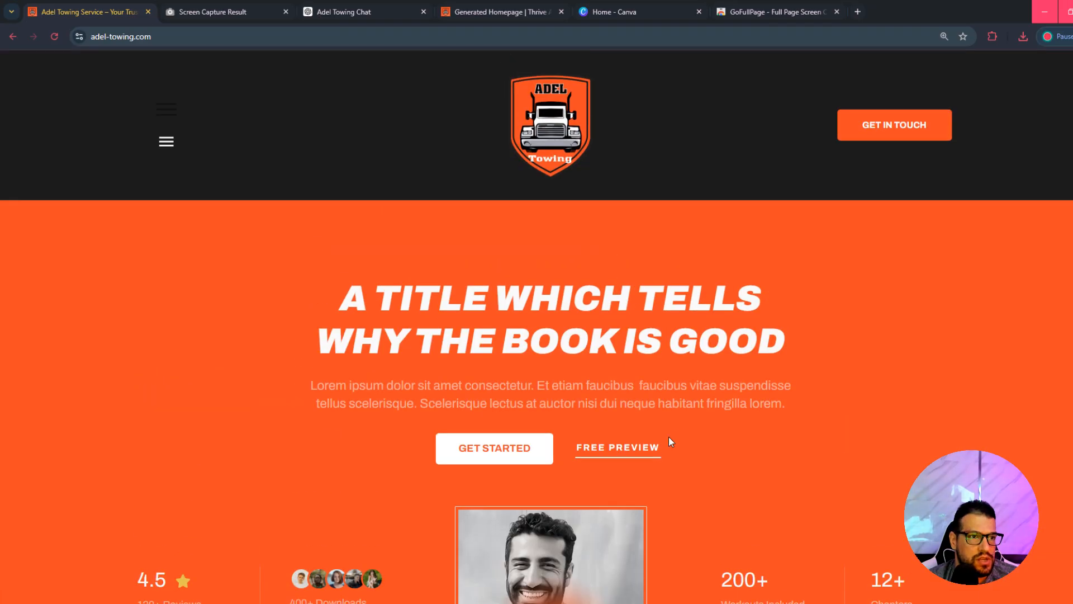
# Inspect the live homepage's code, enlarge the page view and select the body element that spans the whole page.
pyautogui.rightClick(408, 281)
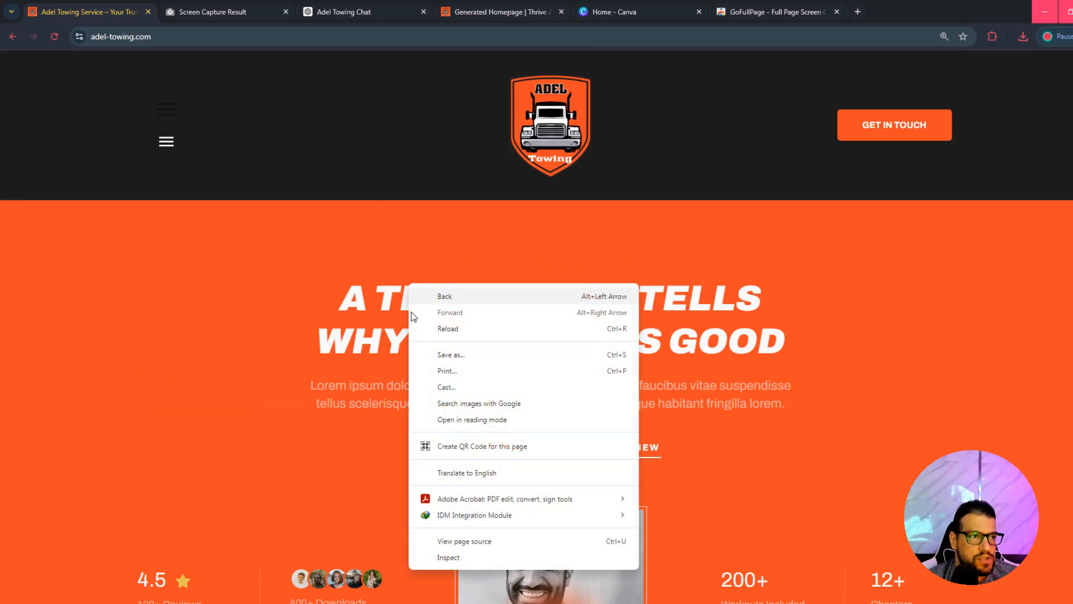
pyautogui.click(478, 554)
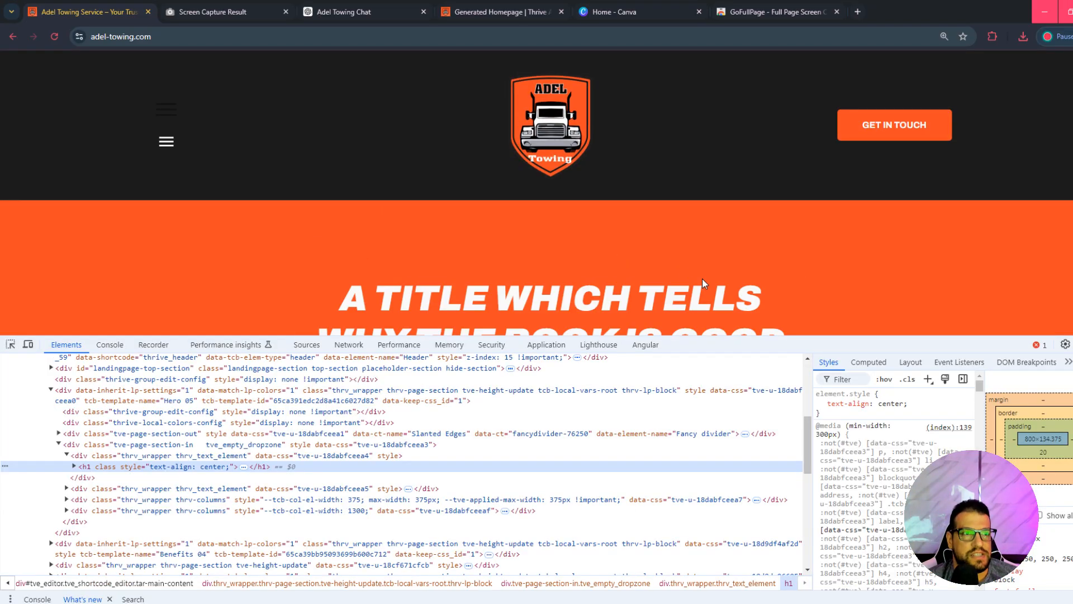
pyautogui.moveTo(927, 336); pyautogui.dragTo(928, 374)
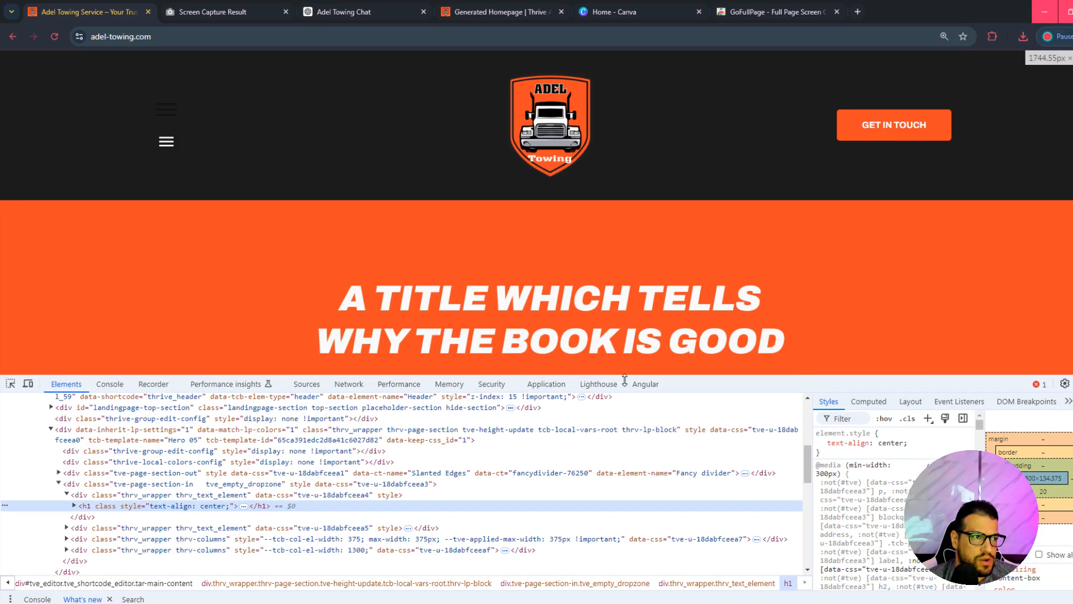
pyautogui.scroll(2, 101, 486)
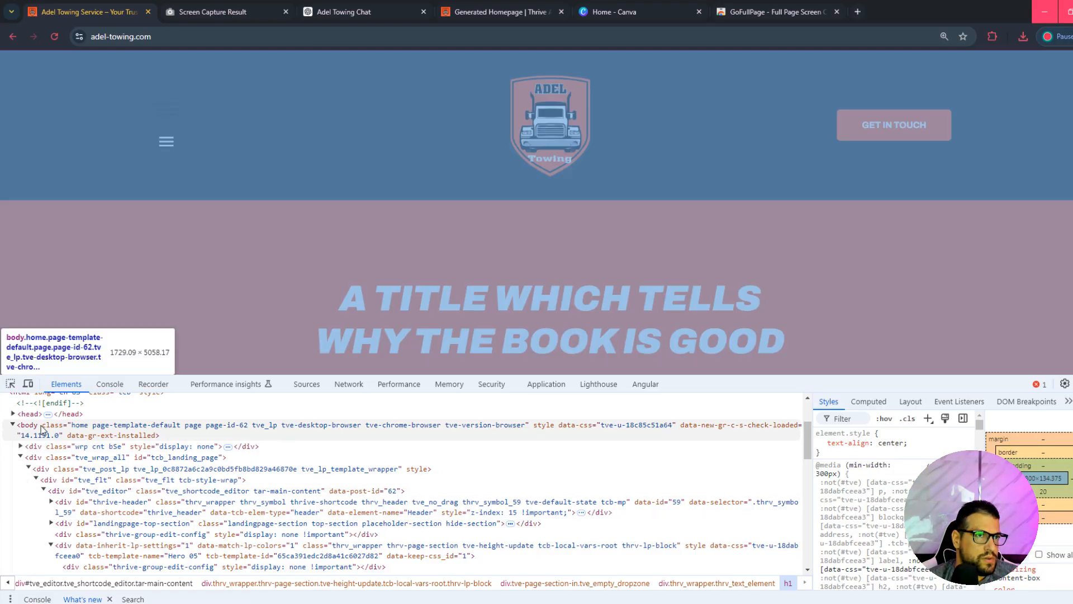
pyautogui.click(42, 430)
pyautogui.scroll(-15, 531, 196)
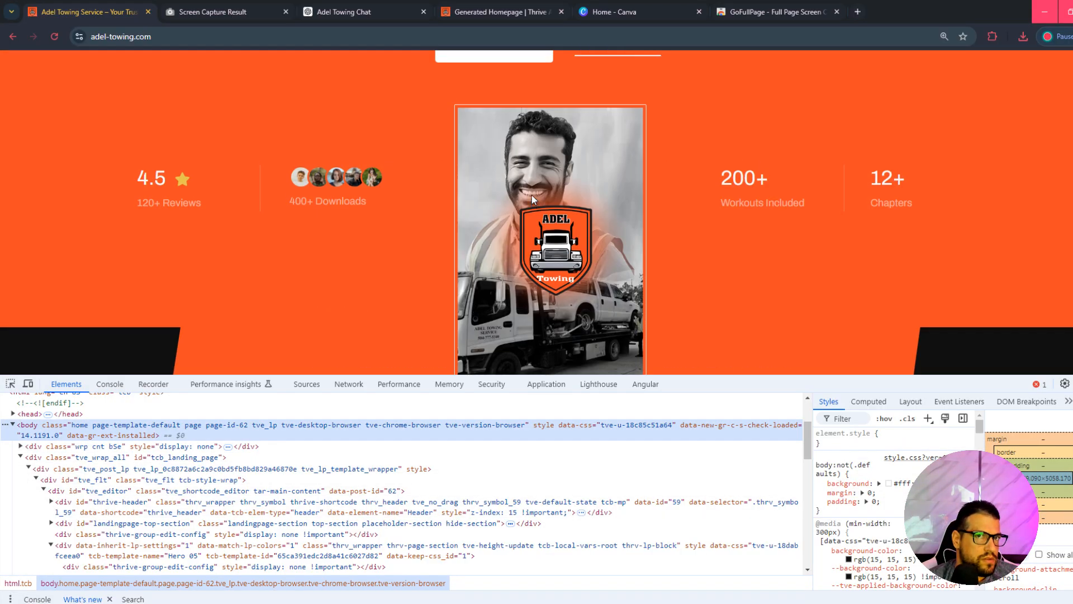
pyautogui.scroll(-10, 520, 207)
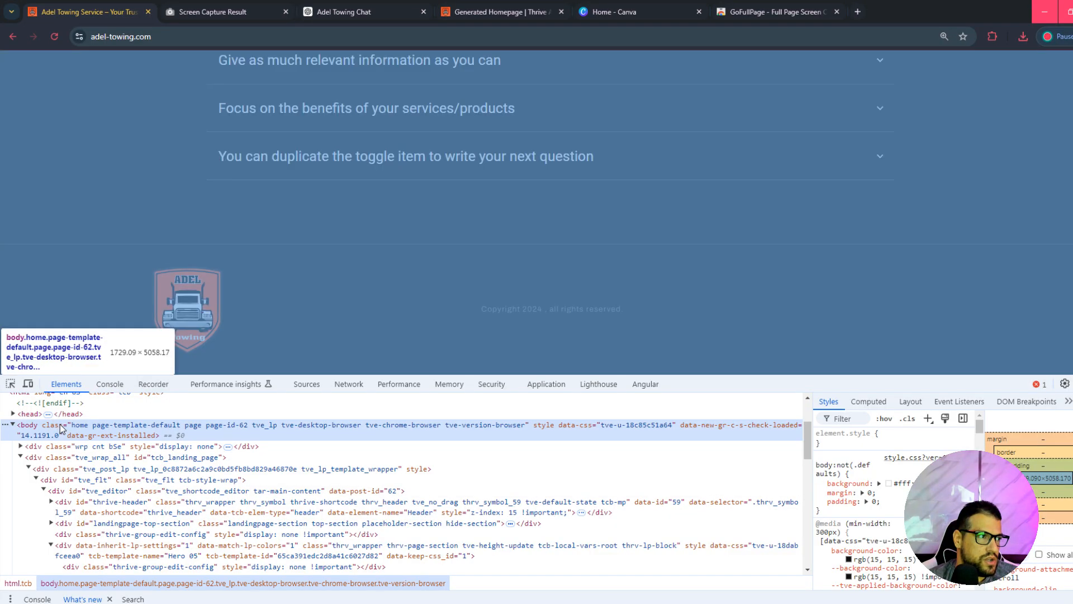
# Open the body element for editing as HTML, copy its entire code and close the developer tools.
pyautogui.rightClick(60, 431)
pyautogui.click(119, 129)
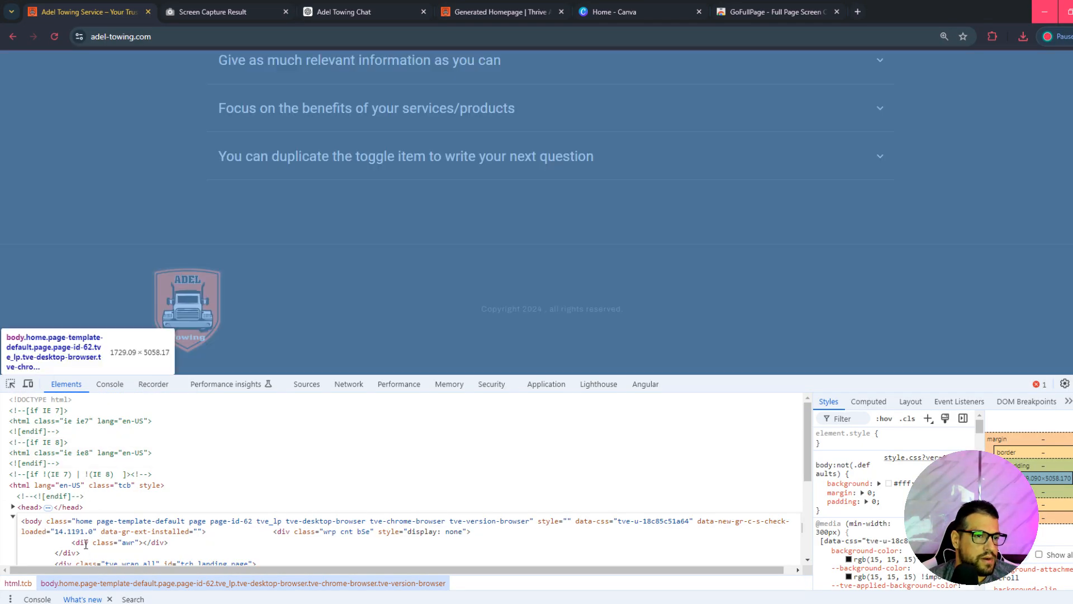
pyautogui.hotkey('ctrl', 'a')
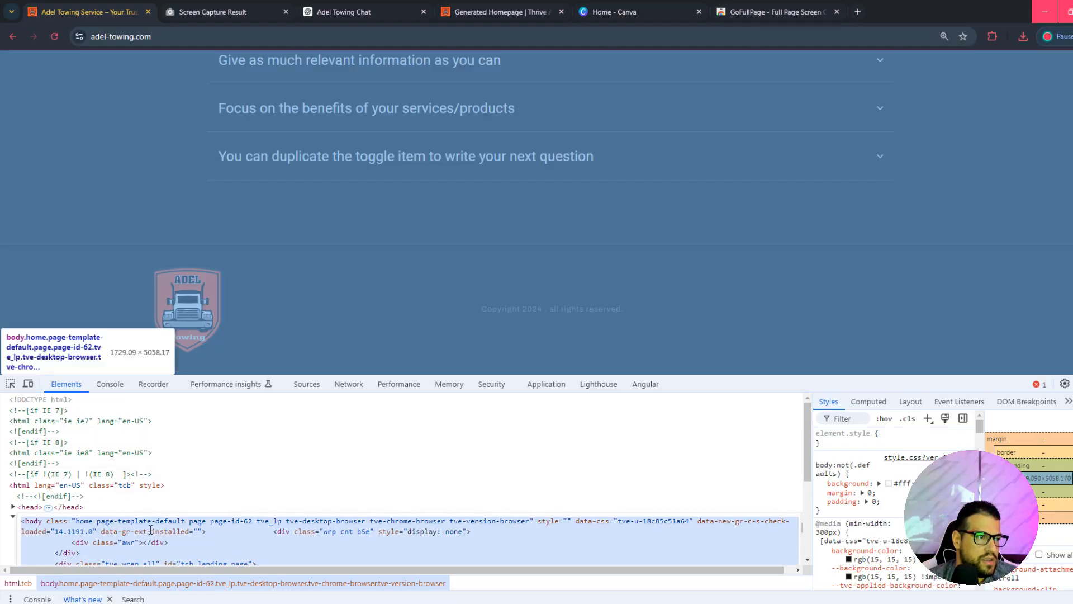
pyautogui.rightClick(148, 528)
pyautogui.click(164, 404)
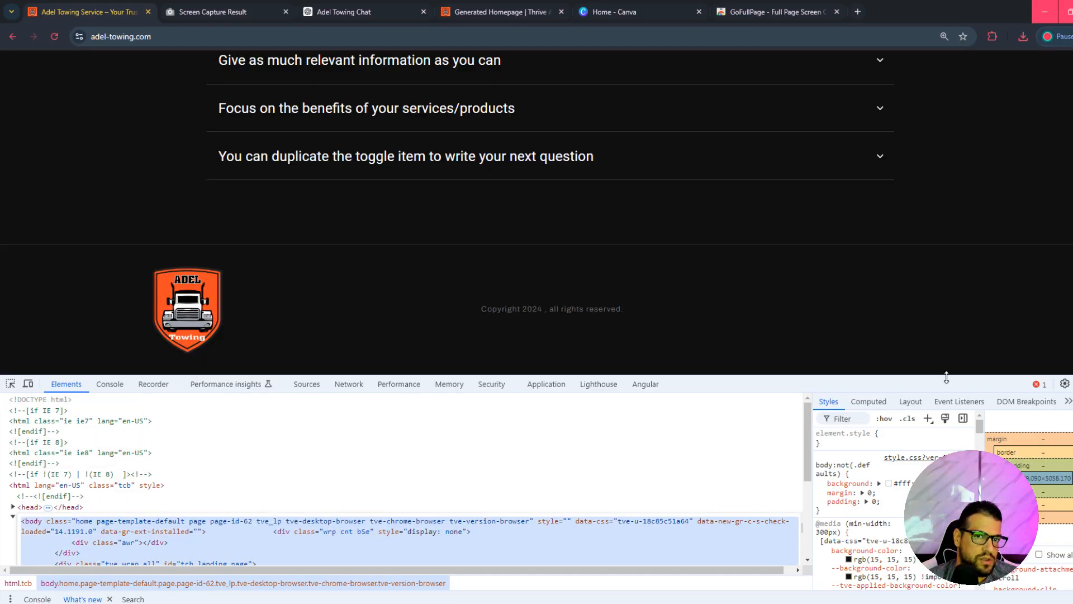
pyautogui.press('F12')
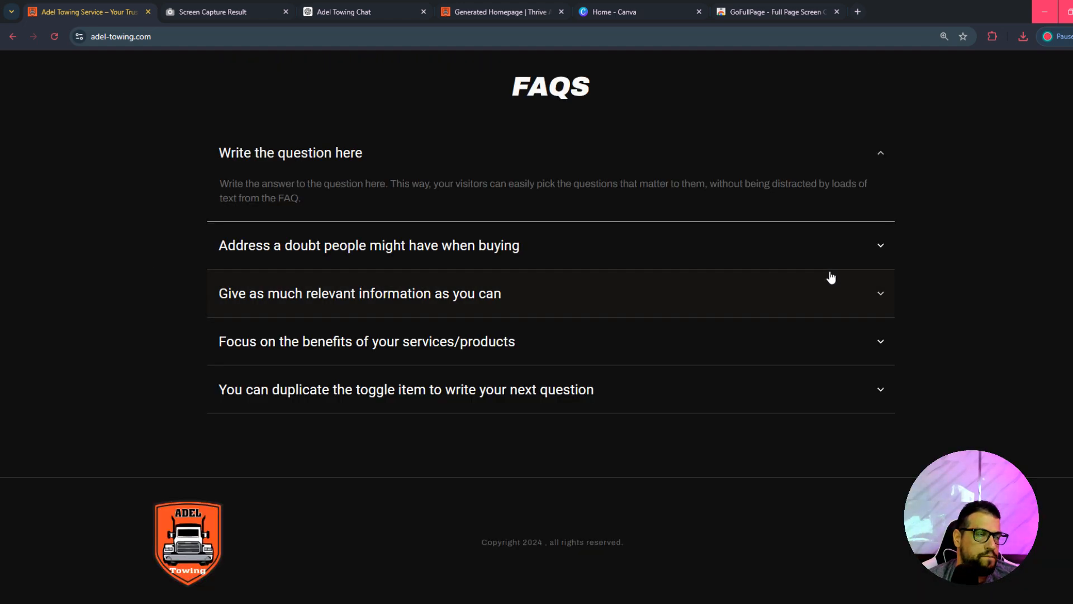
# Switch to the Adel Towing Chat in ChatGPT and start a message reading "now, i need to give the acutal HTML page,".
pyautogui.click(334, 5)
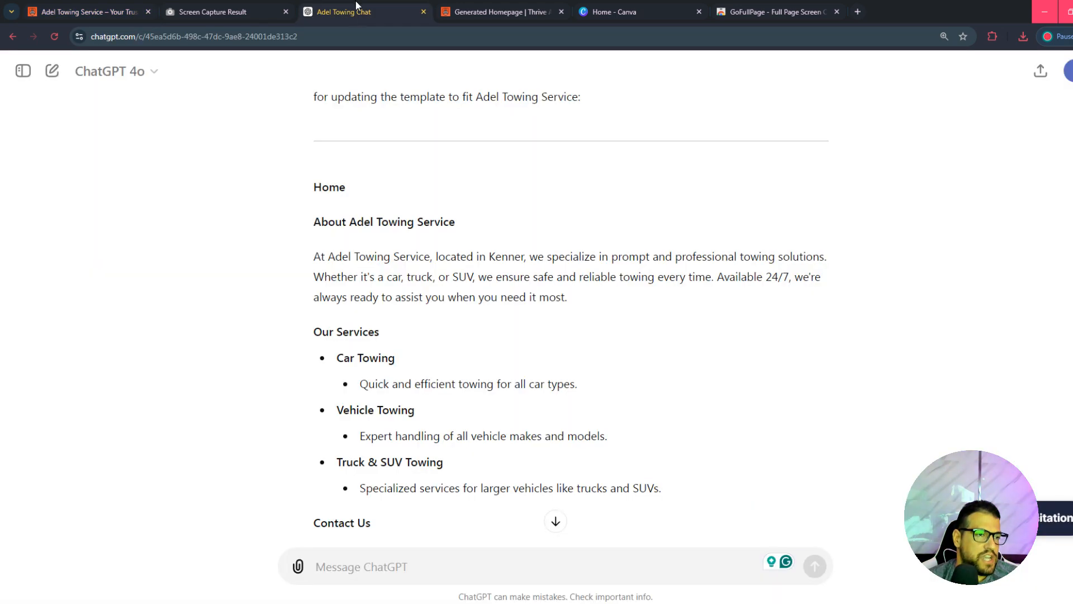
pyautogui.scroll(-15, 554, 520)
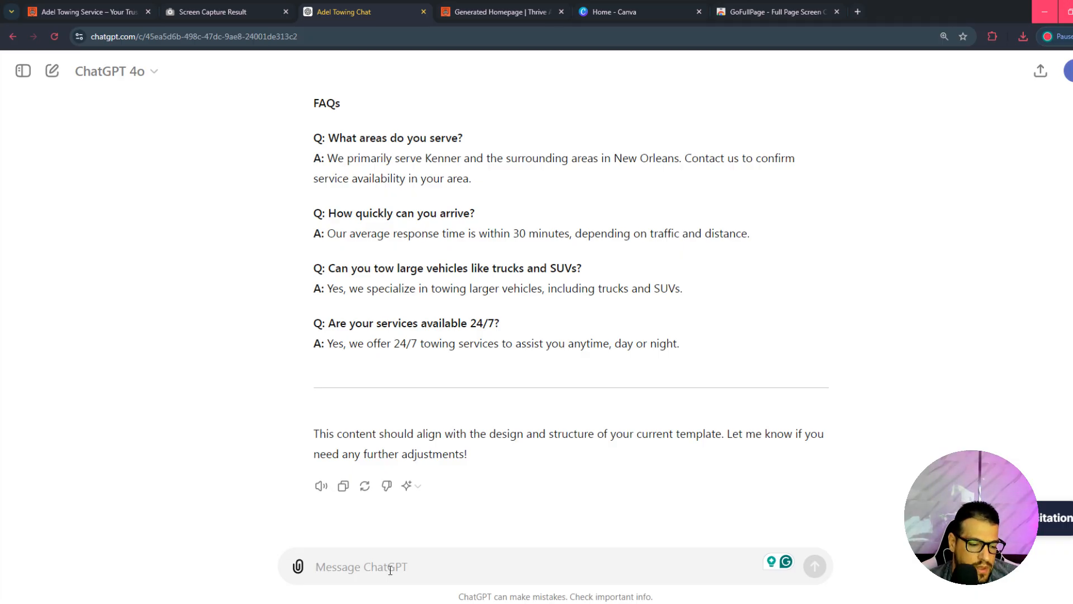
pyautogui.write('n')
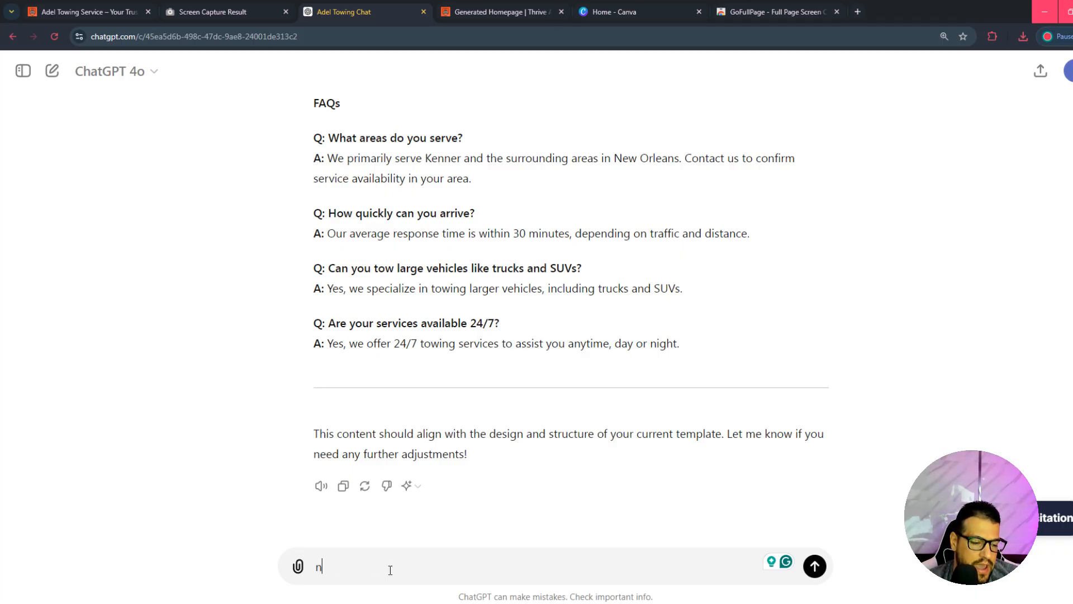
pyautogui.write('ow, i need to give the acut')
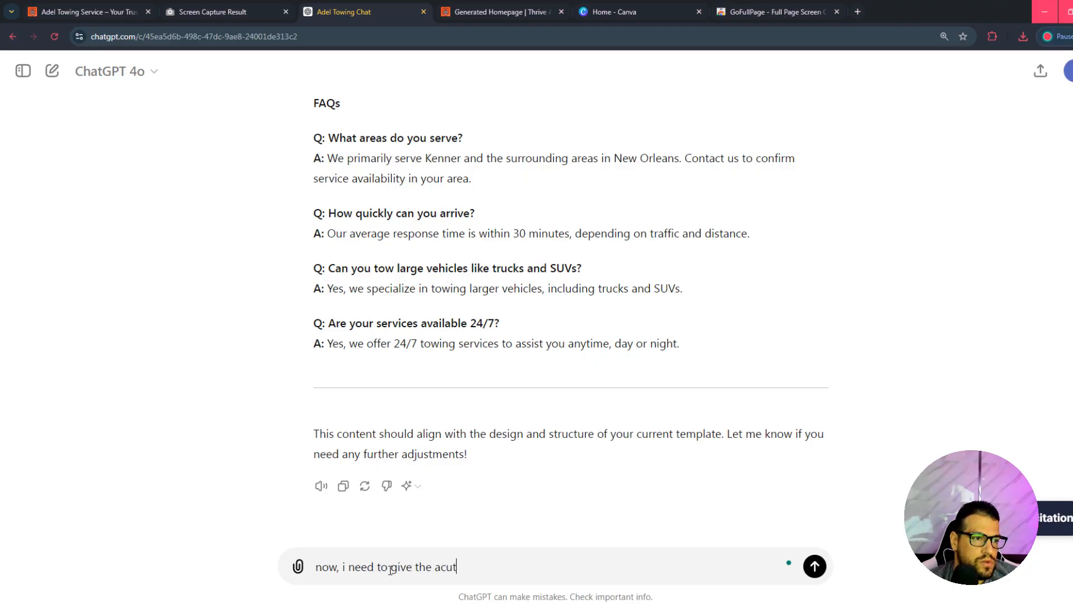
pyautogui.write('al HTML pa')
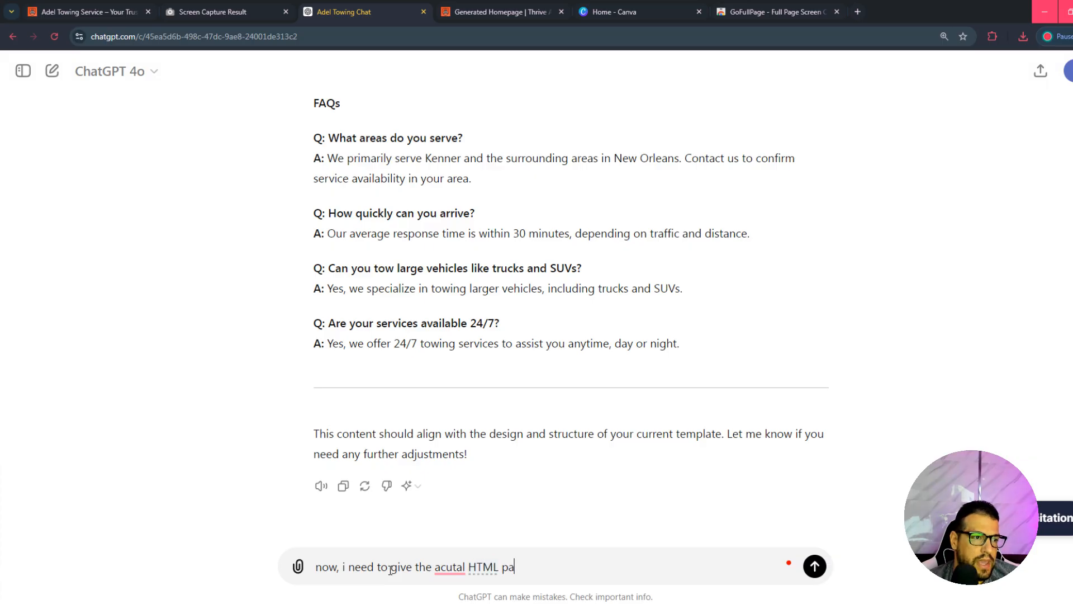
pyautogui.write('ge, you')
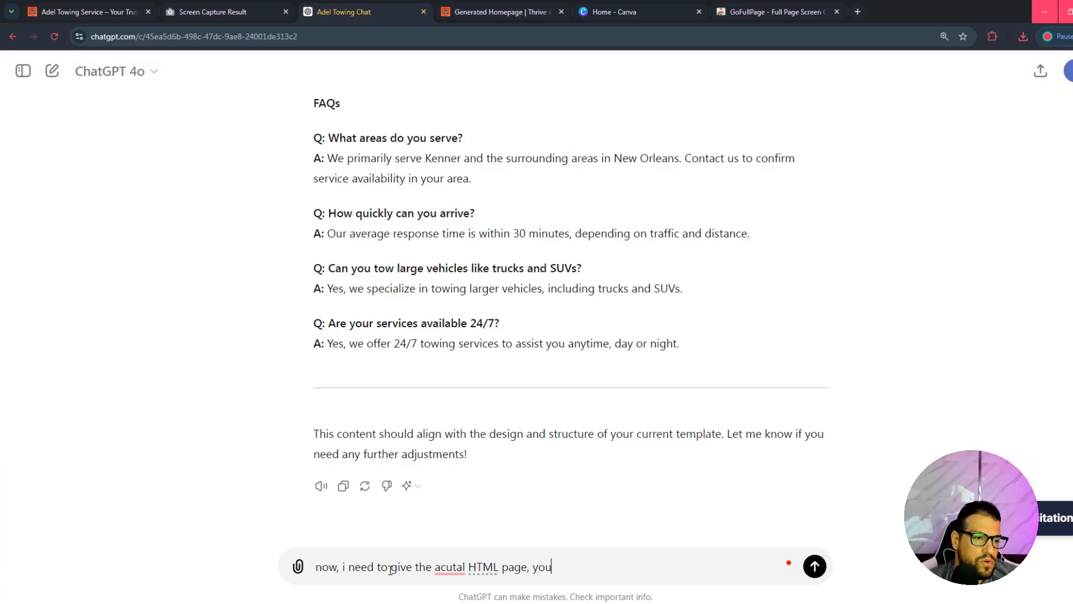
pyautogui.press('BackSpace')
pyautogui.press('BackSpace')
pyautogui.press('BackSpace')
# Continue the message with "so you need to understand the structure and give me the text for each section".
pyautogui.write('so you nee')
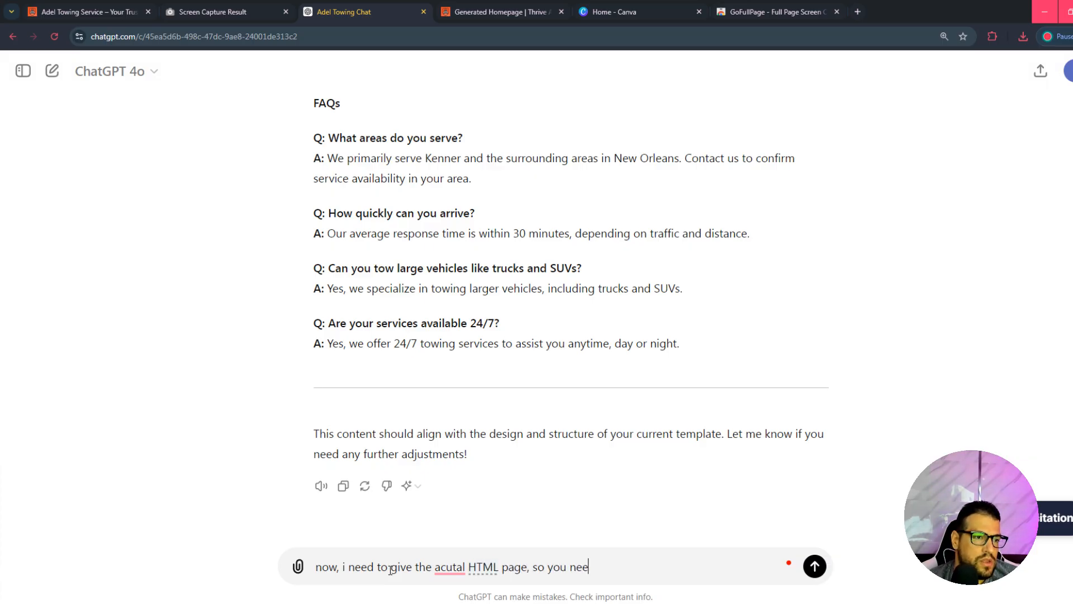
pyautogui.write('d to under')
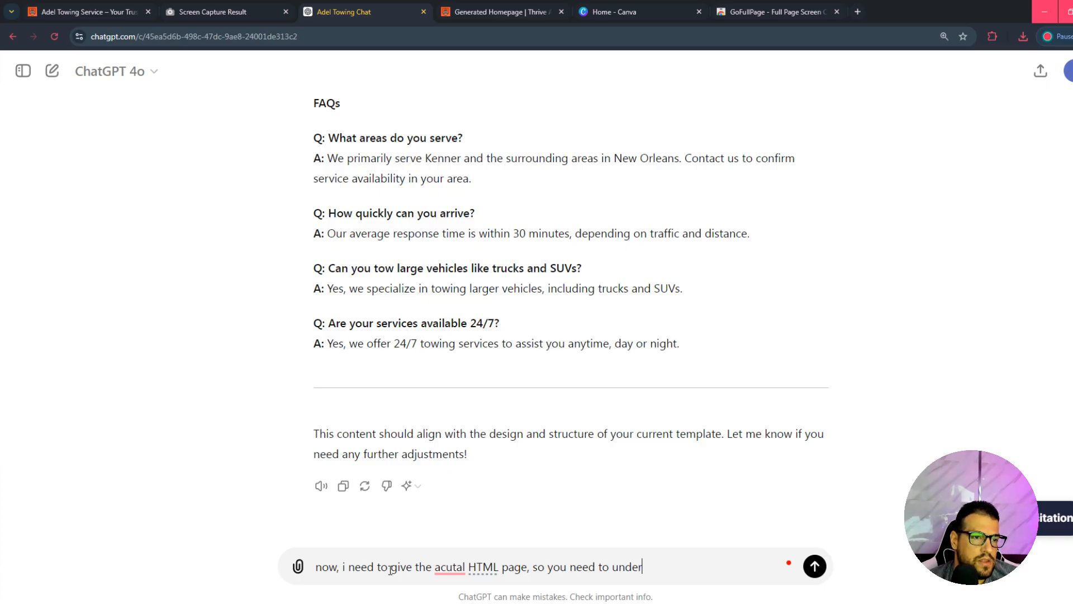
pyautogui.write('stand the ')
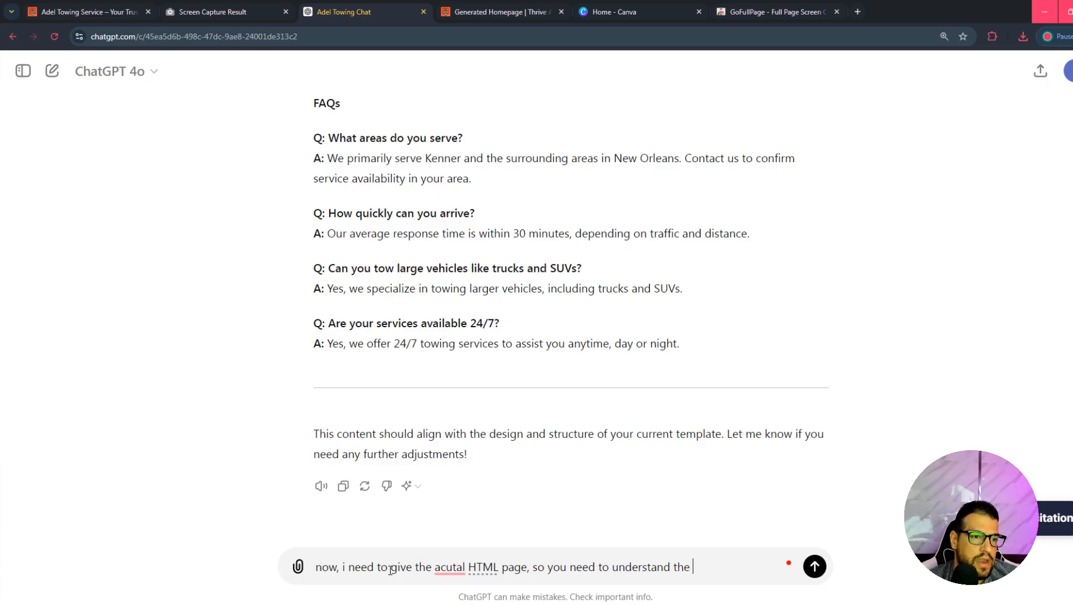
pyautogui.write('struc')
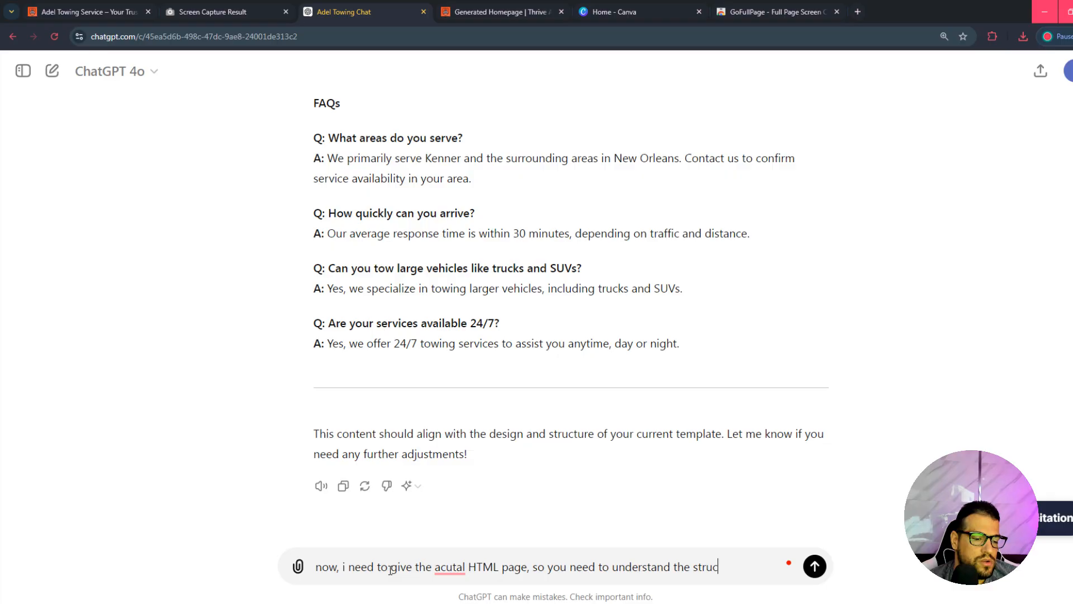
pyautogui.write('ture and gi')
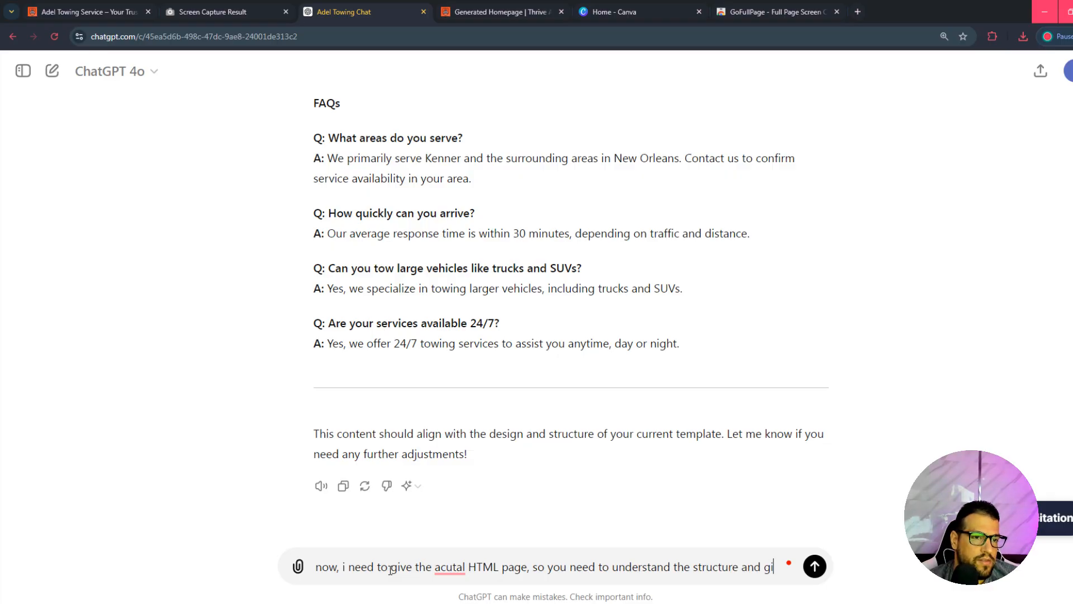
pyautogui.write('ve me ')
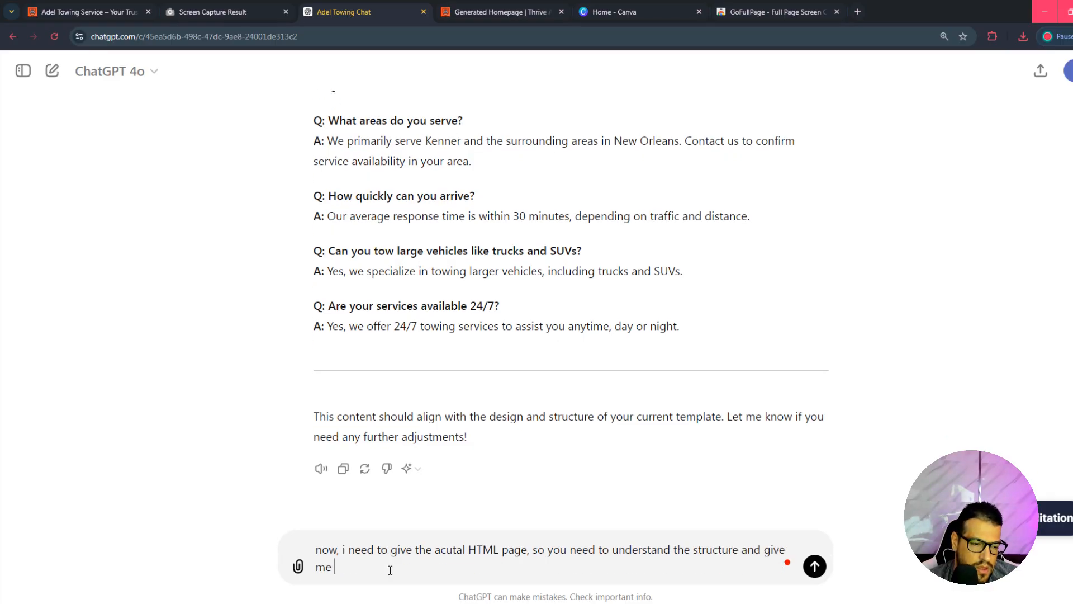
pyautogui.write('the text ')
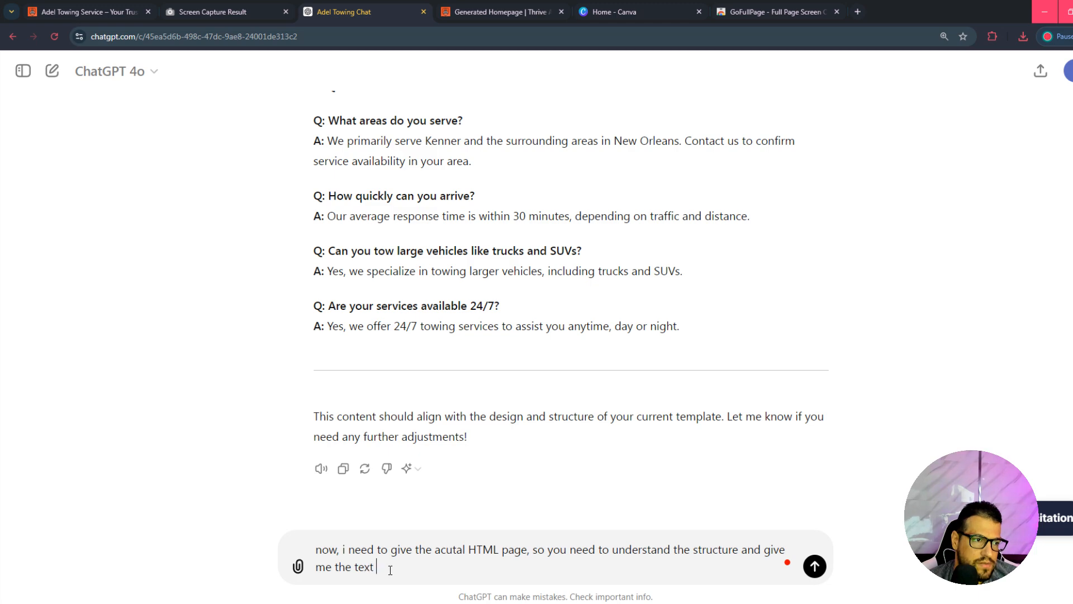
pyautogui.write('for each')
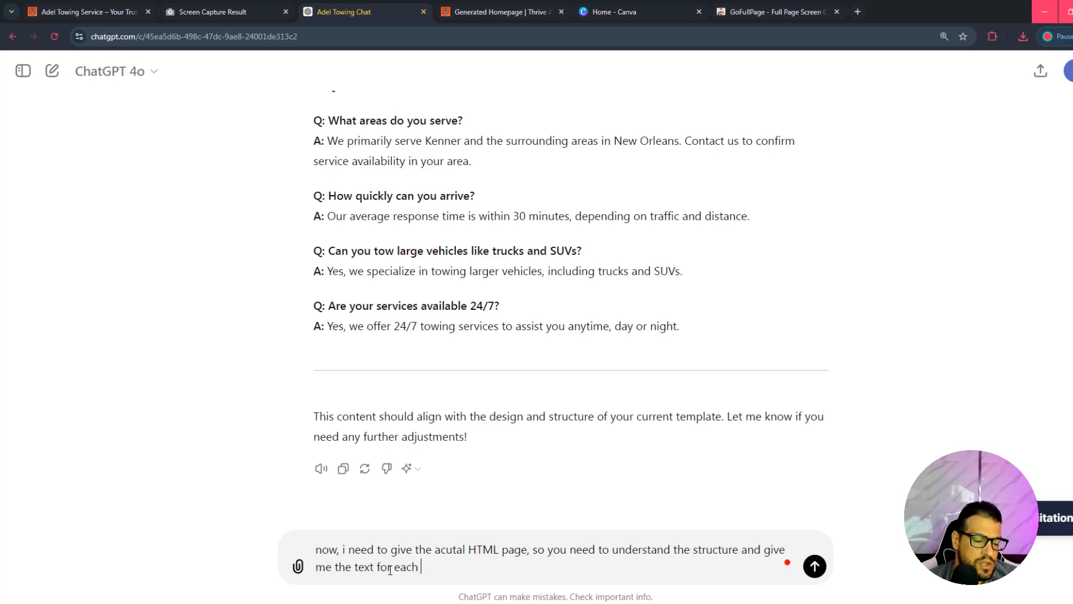
pyautogui.write(' section')
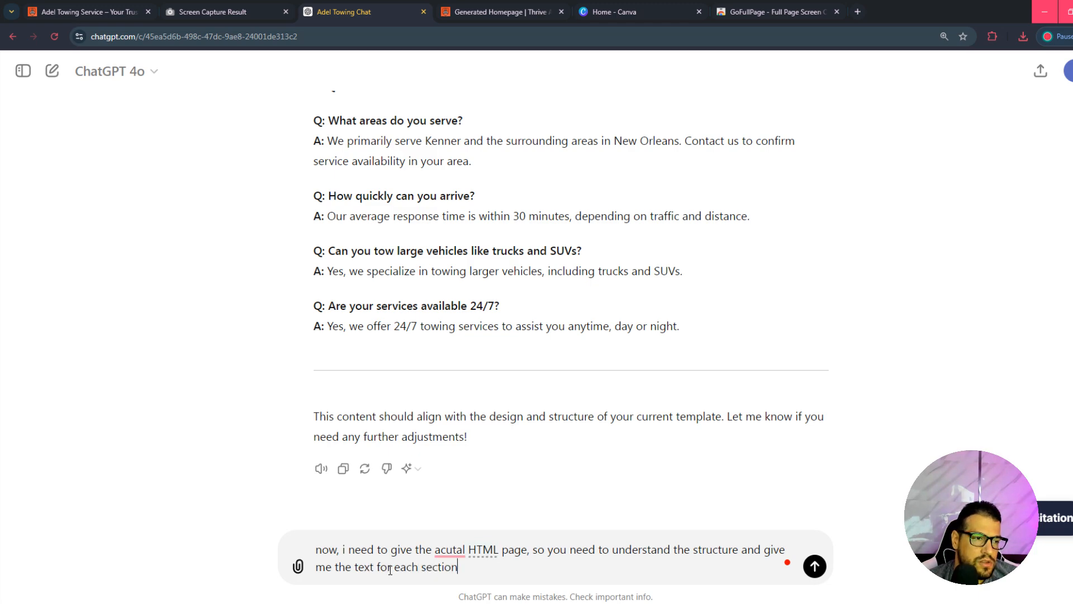
# Finish the message with "from top to bottom to match Adel Towing service:" and paste the copied body HTML after it.
pyautogui.write(' from toip')
pyautogui.press('BackSpace')
pyautogui.press('BackSpace')
pyautogui.write('p')
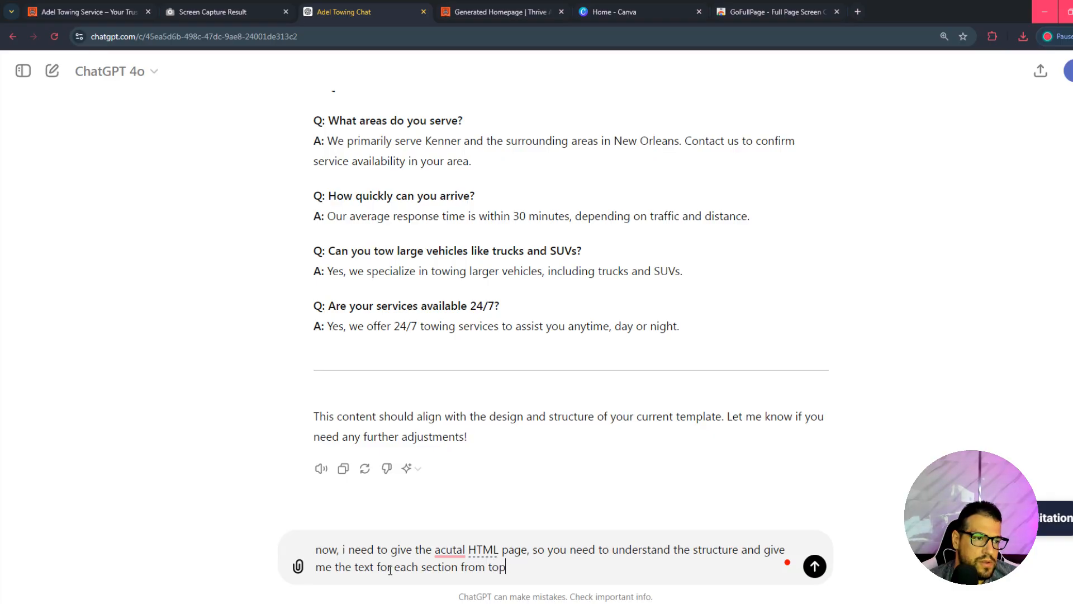
pyautogui.write(' to bottom')
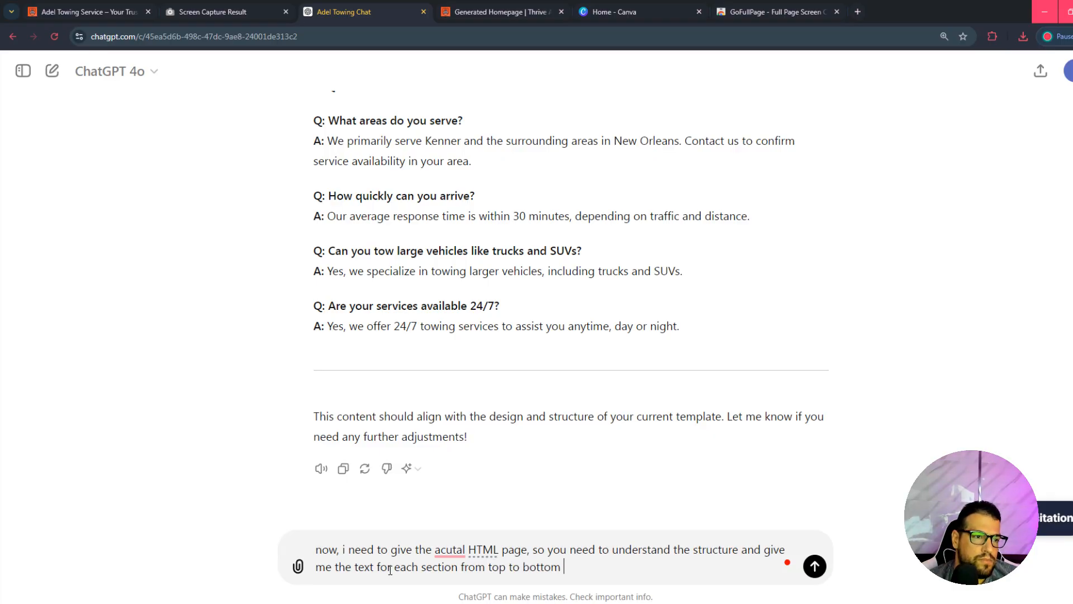
pyautogui.write(' to match ')
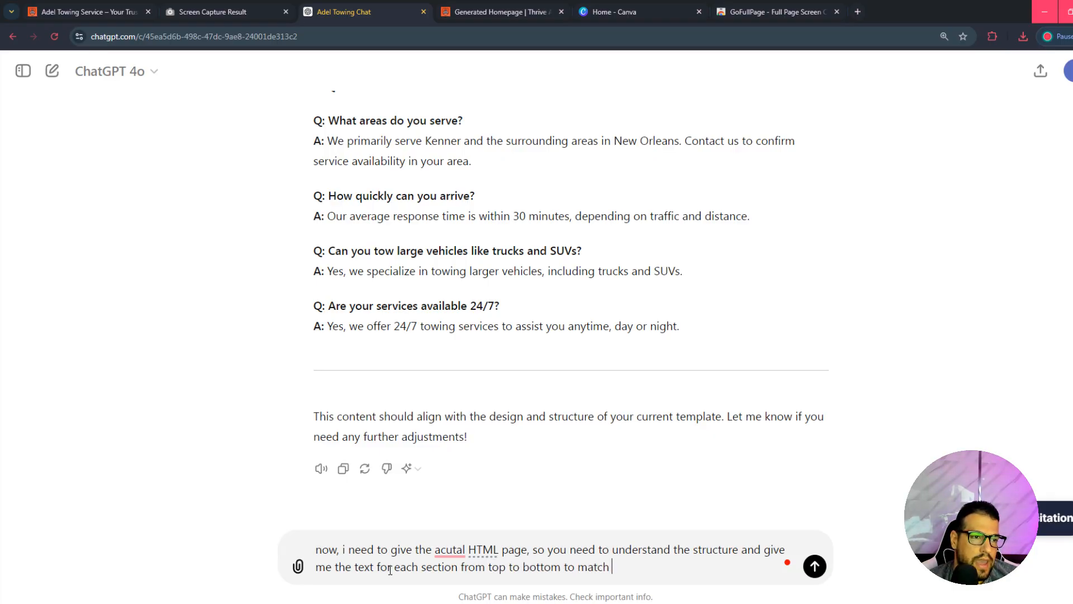
pyautogui.write('Adel Towing')
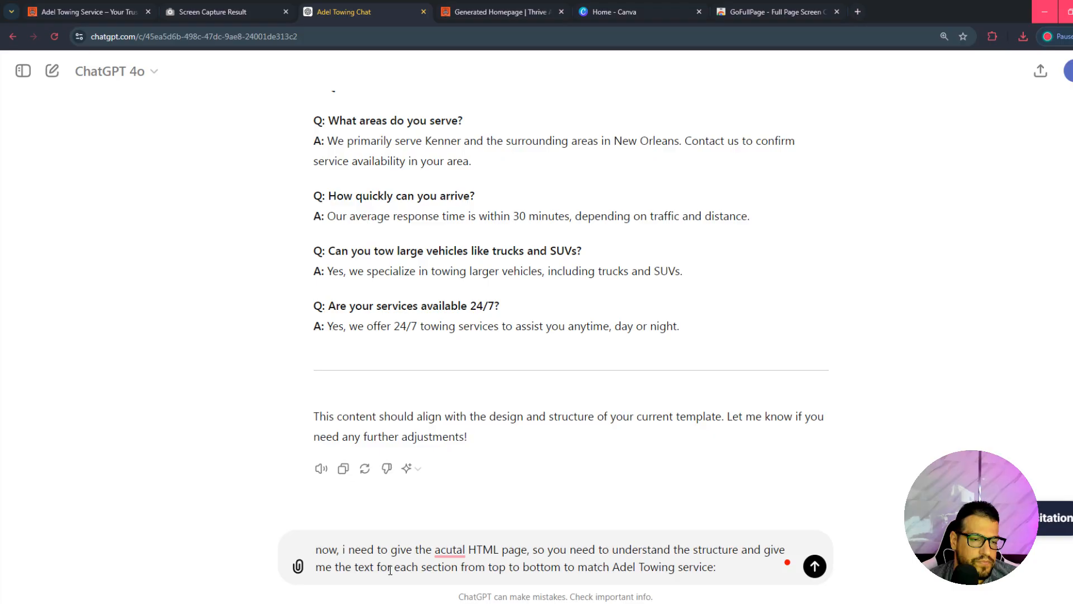
pyautogui.write(' service:')
pyautogui.hotkey('ctrl', 'v')
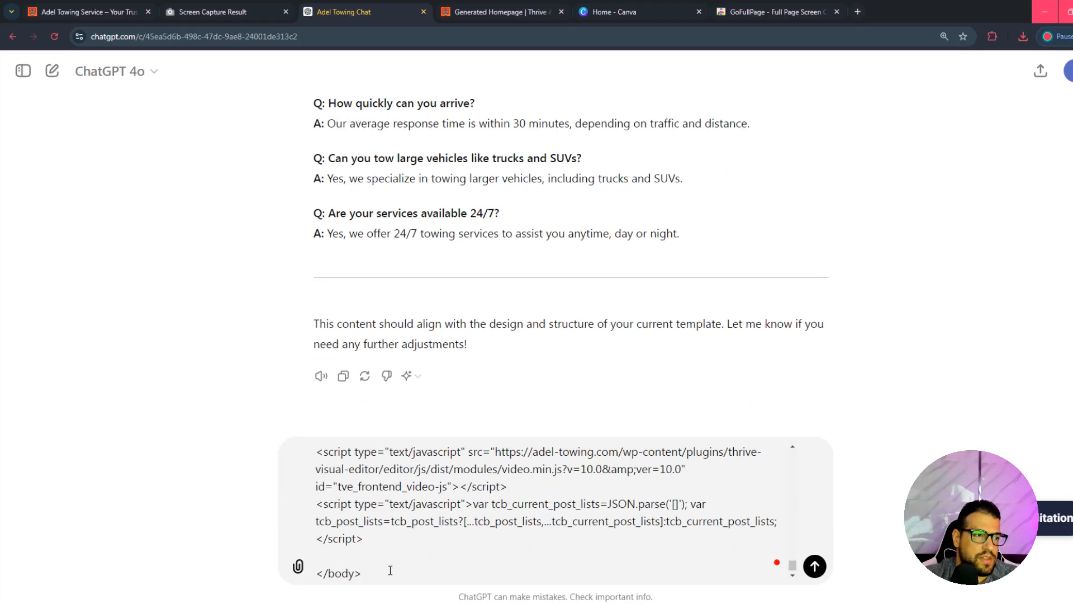
# Remove the script blocks before the closing body tag from the pasted code and send the message.
pyautogui.moveTo(364, 538); pyautogui.dragTo(315, 447)
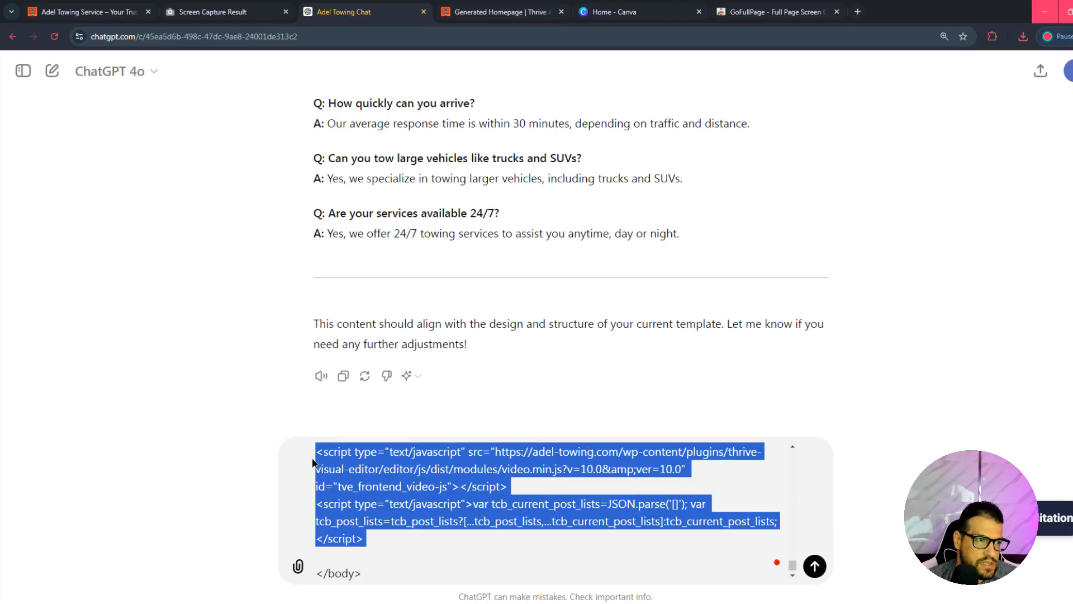
pyautogui.press('BackSpace')
pyautogui.scroll(3, 506, 525)
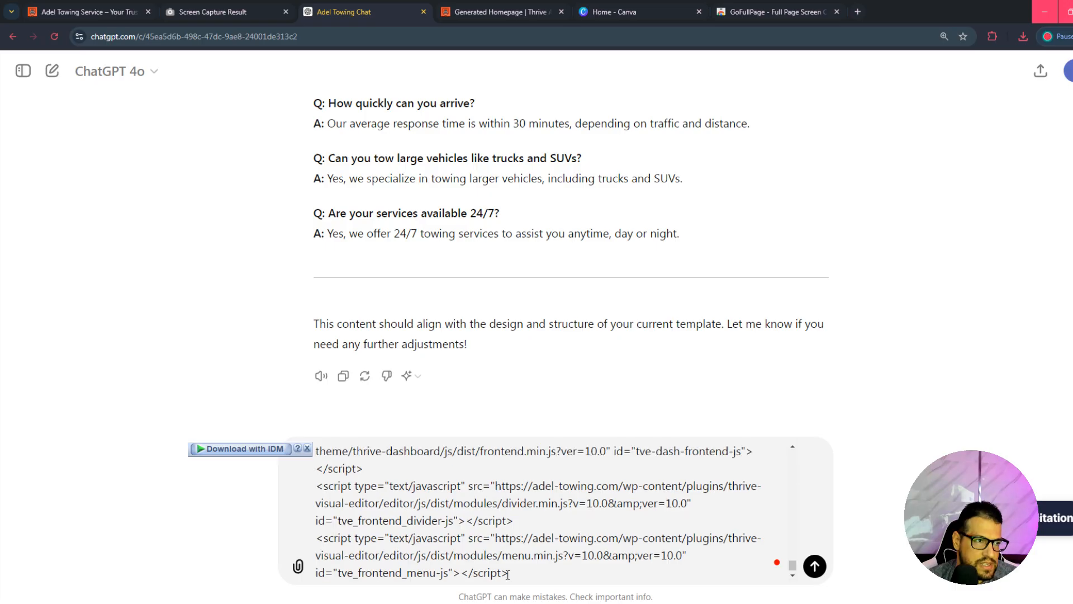
pyautogui.scroll(-3, 510, 545)
pyautogui.moveTo(510, 515); pyautogui.dragTo(351, 479)
pyautogui.hotkey('ctrl', 'c')
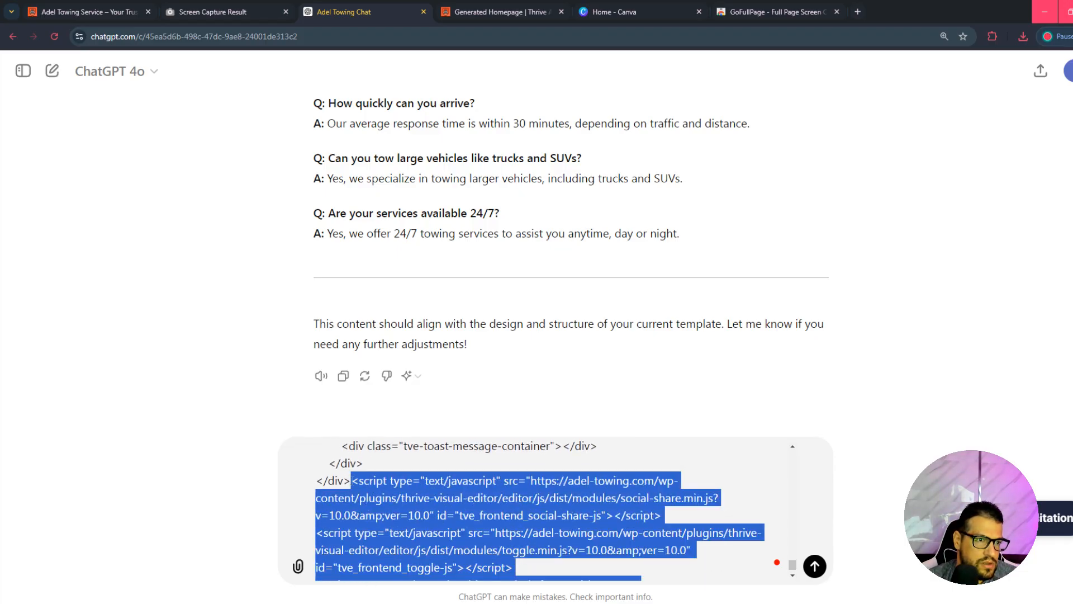
pyautogui.press('BackSpace')
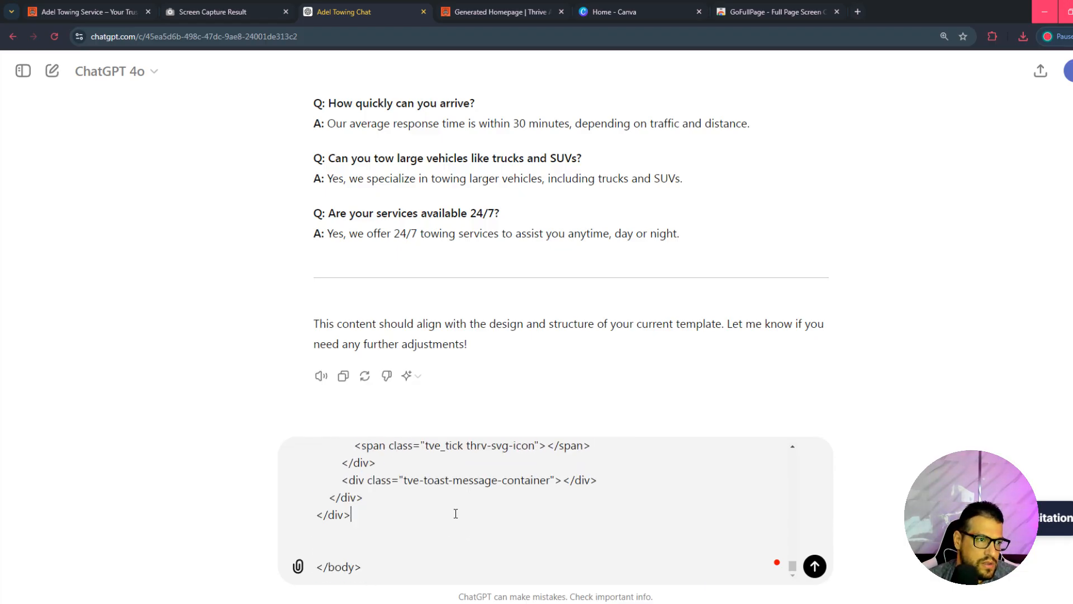
pyautogui.scroll(12, 455, 514)
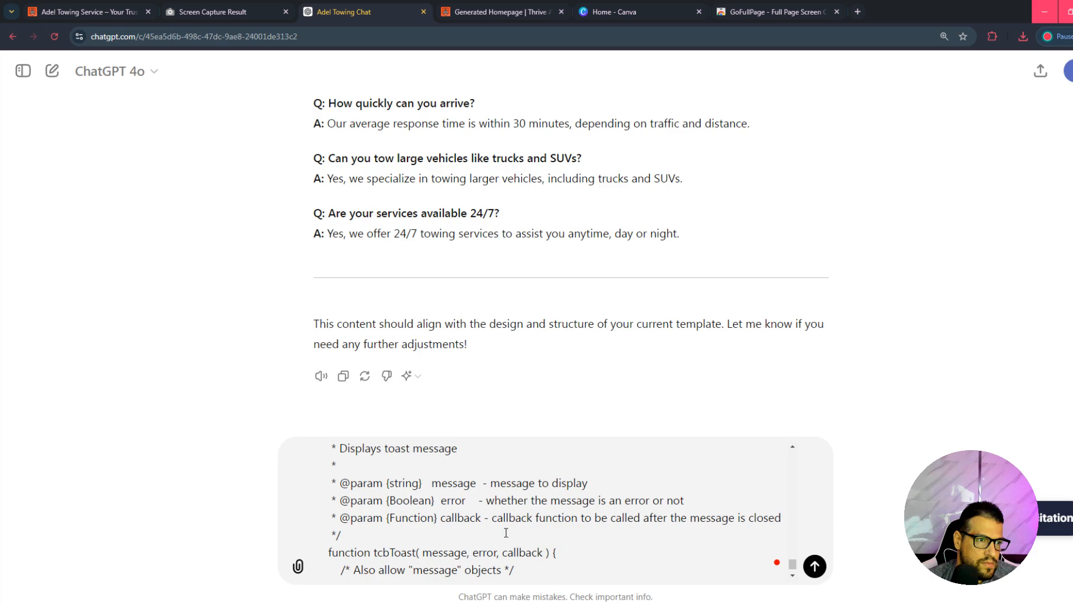
pyautogui.click(820, 568)
# Look through the sent HTML message and try twice to regenerate ChatGPT's response to it.
pyautogui.scroll(-11, 673, 355)
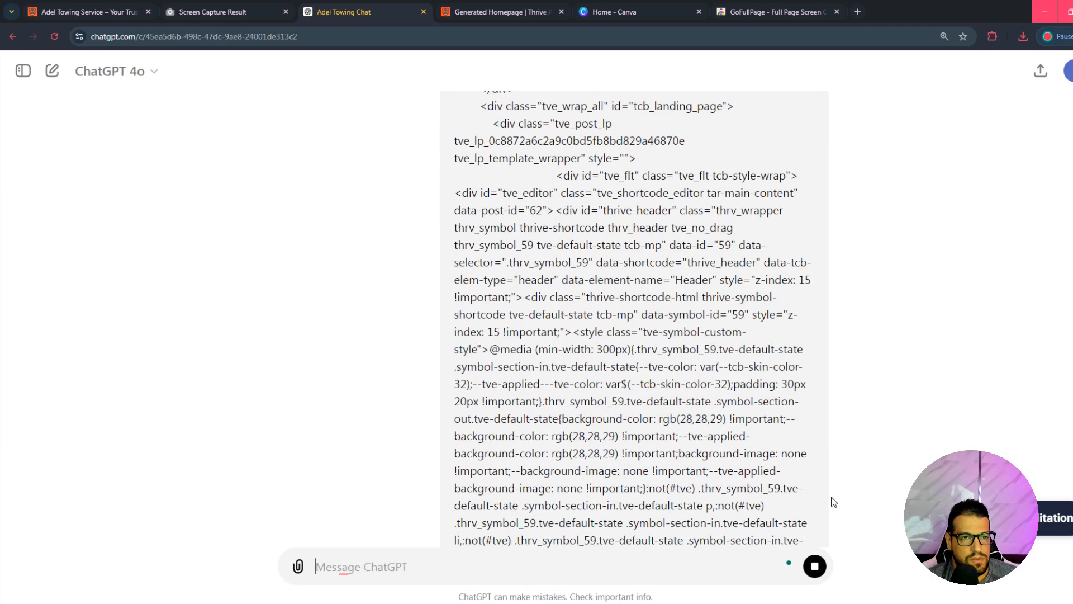
pyautogui.scroll(-20, 804, 479)
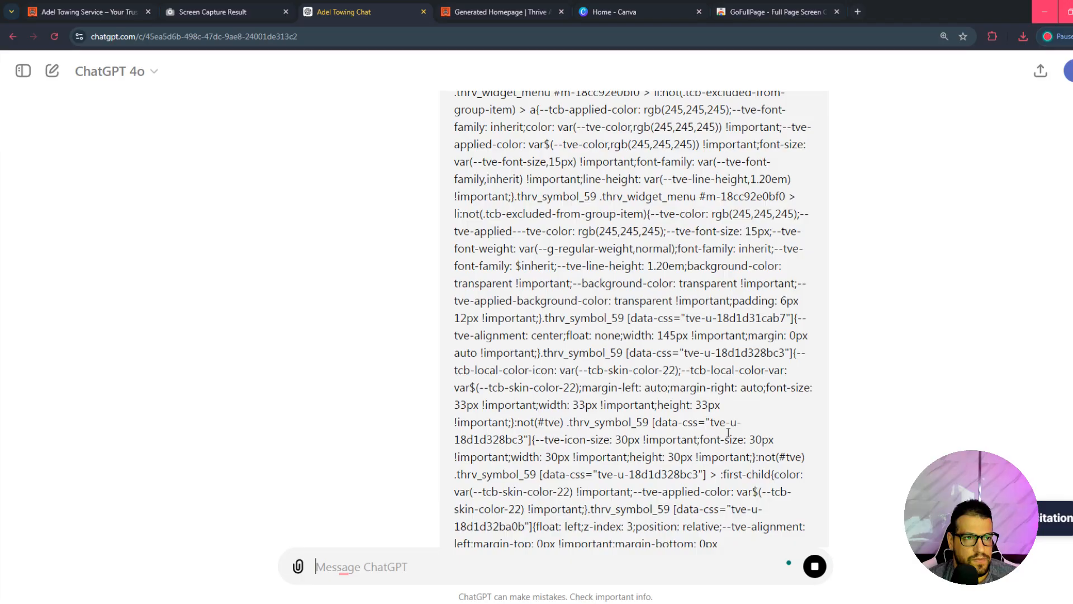
pyautogui.scroll(-20, 892, 473)
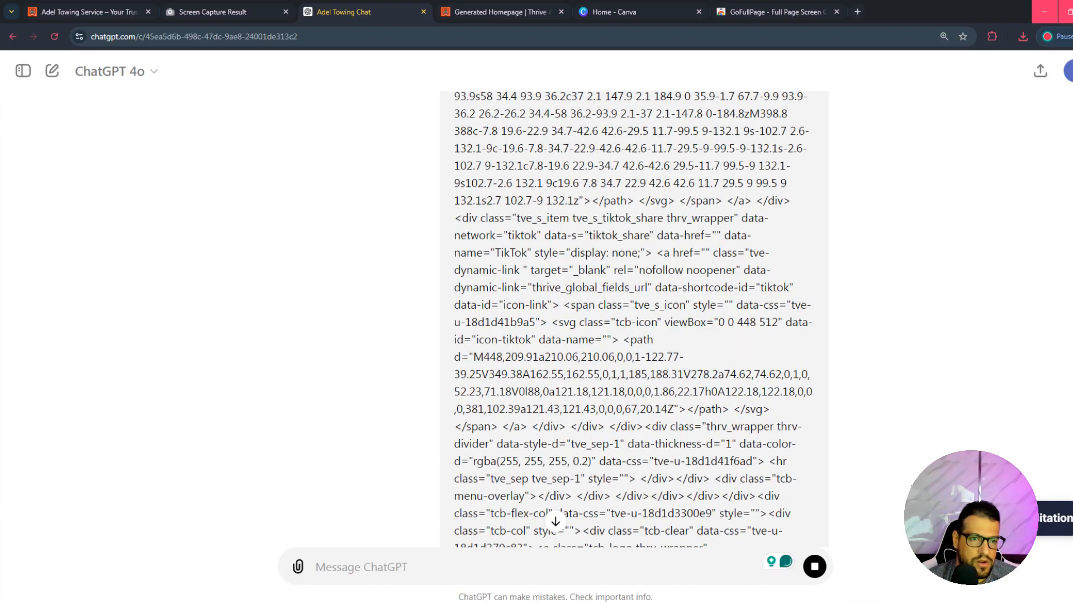
pyautogui.scroll(-15, 833, 488)
pyautogui.scroll(-10, 857, 420)
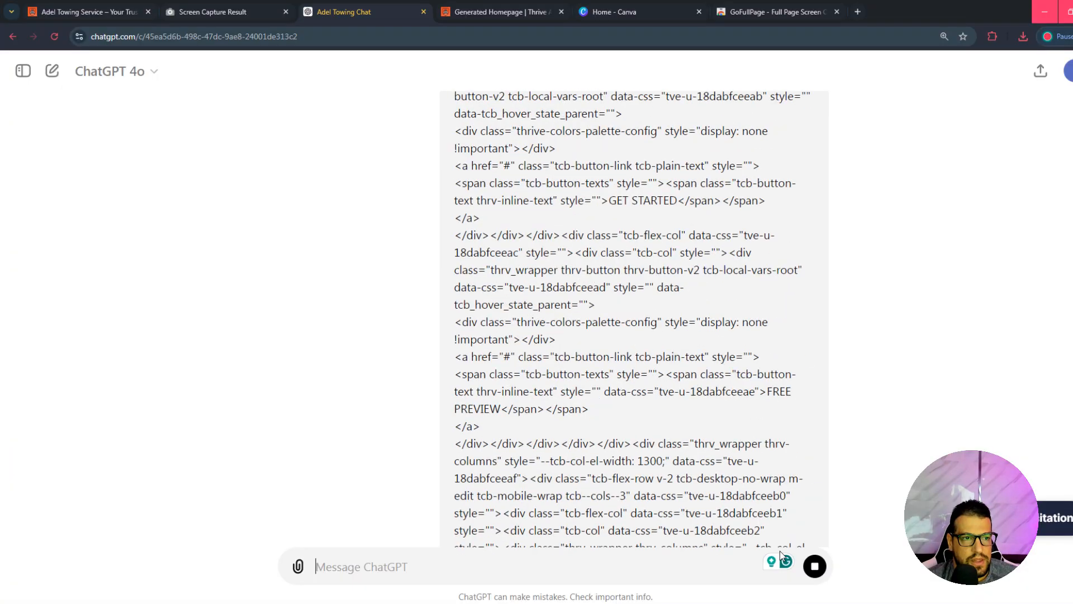
pyautogui.scroll(-15, 794, 436)
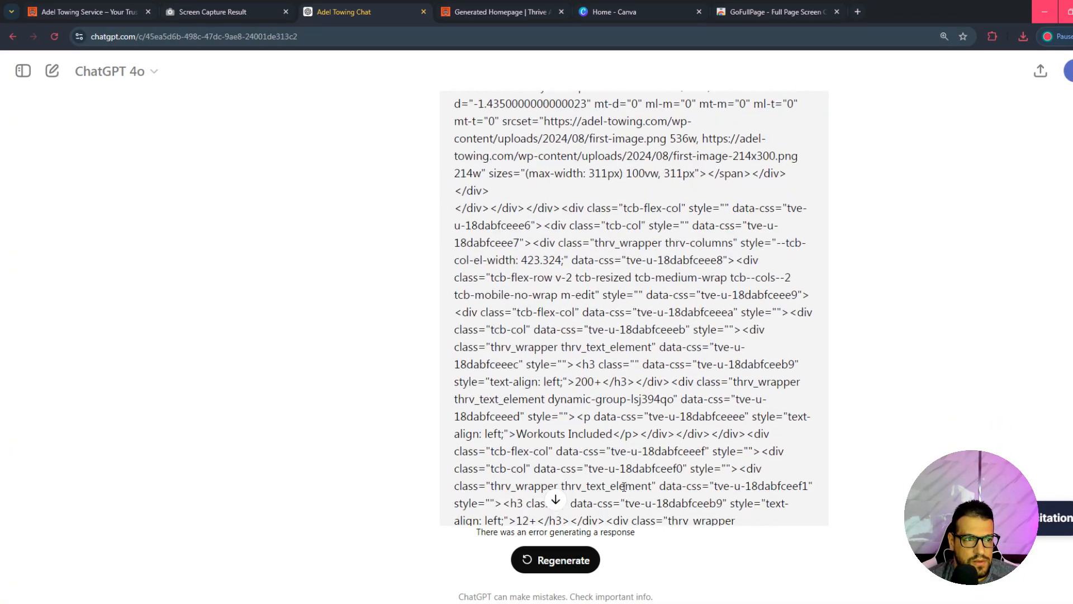
pyautogui.scroll(-10, 604, 491)
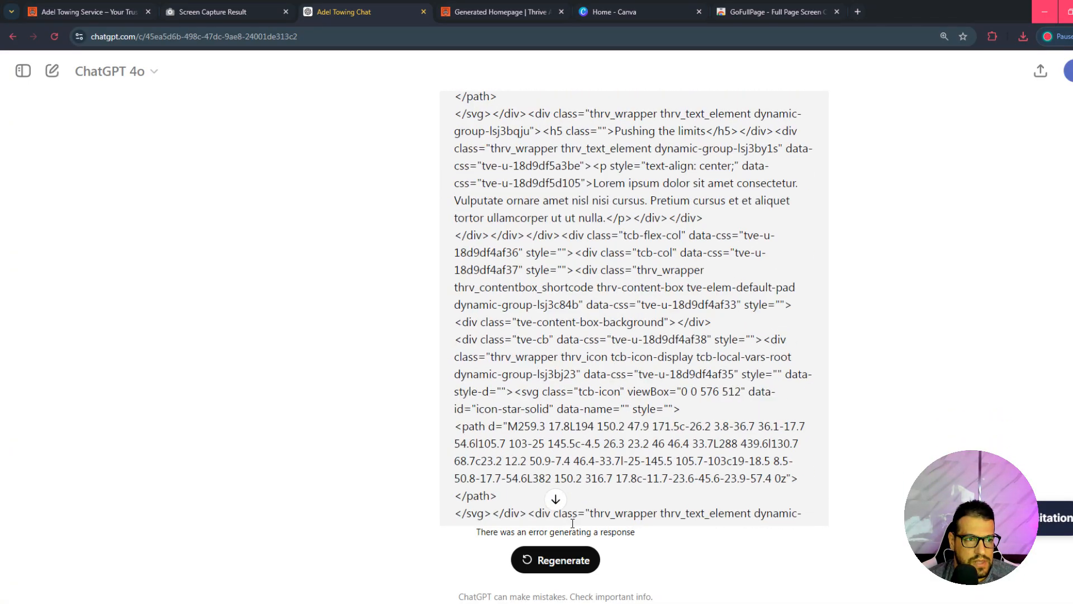
pyautogui.click(556, 565)
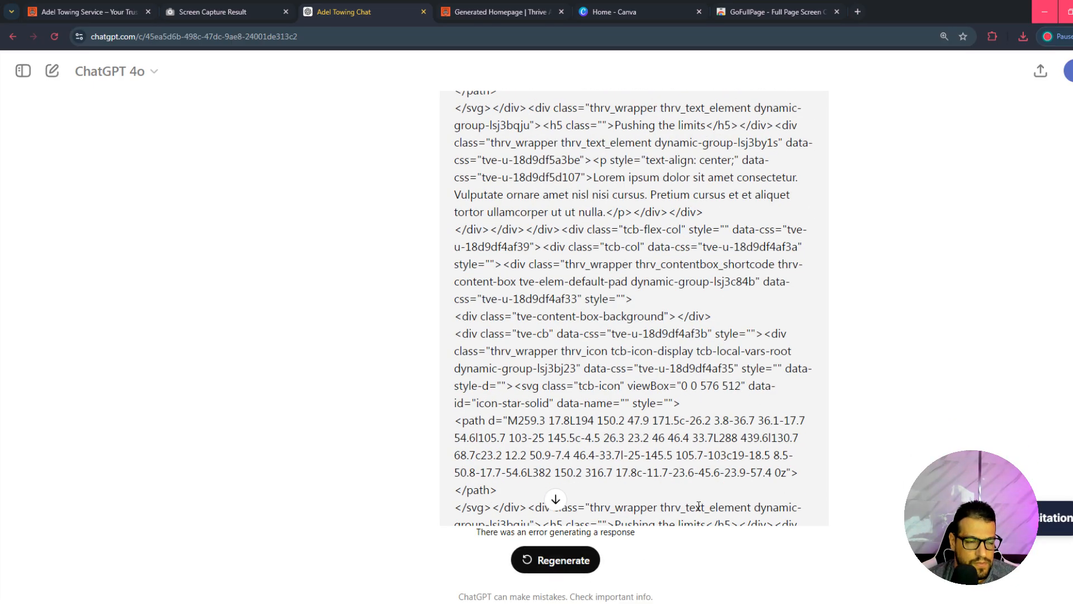
pyautogui.click(559, 560)
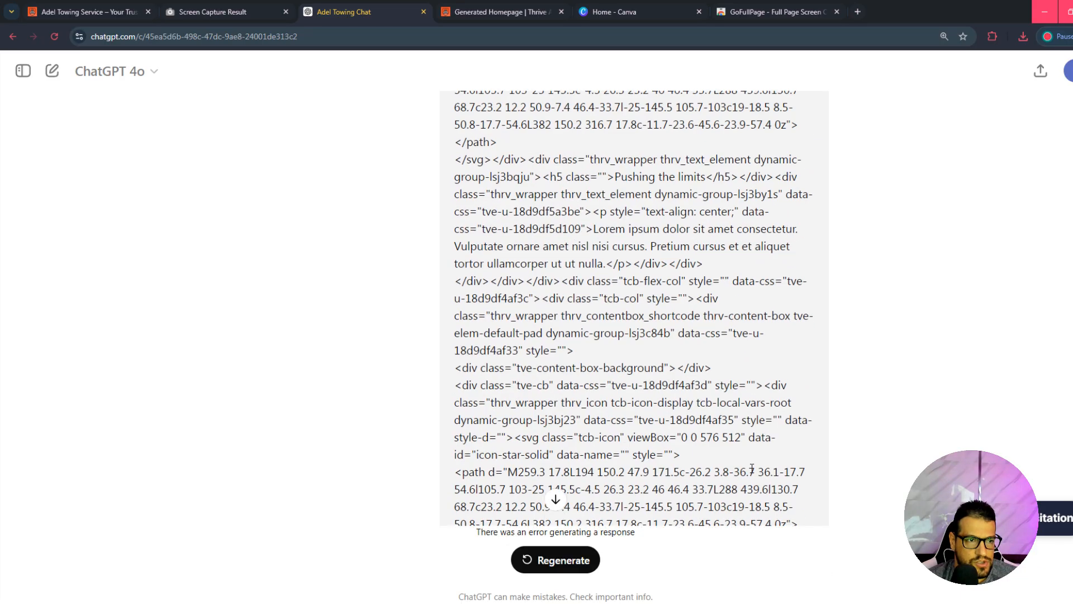
# Reload the Adel Towing Chat page.
pyautogui.scroll(4, 700, 486)
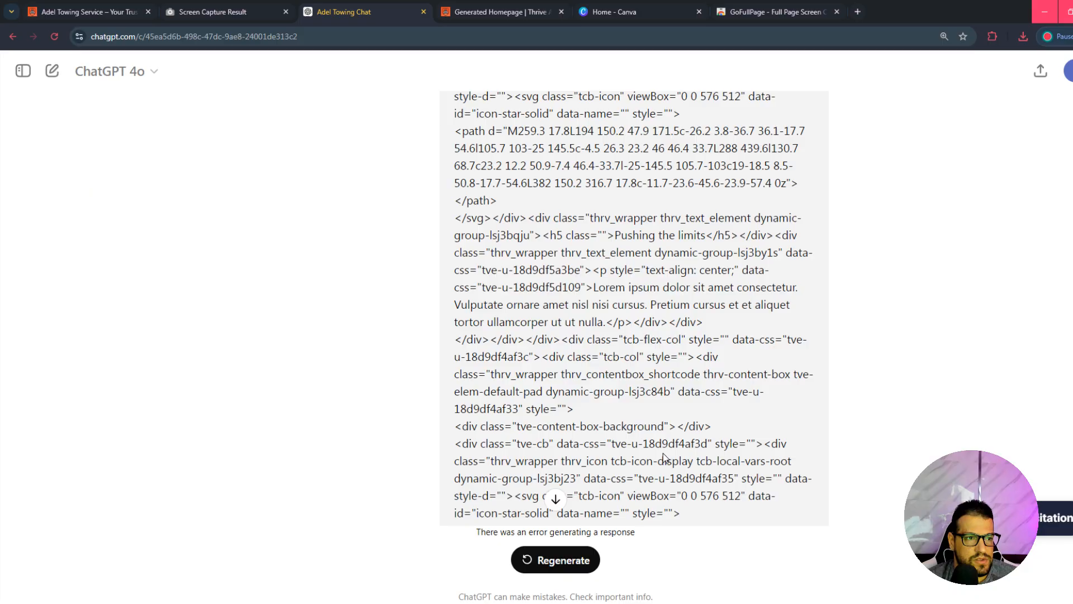
pyautogui.rightClick(335, 324)
pyautogui.click(389, 80)
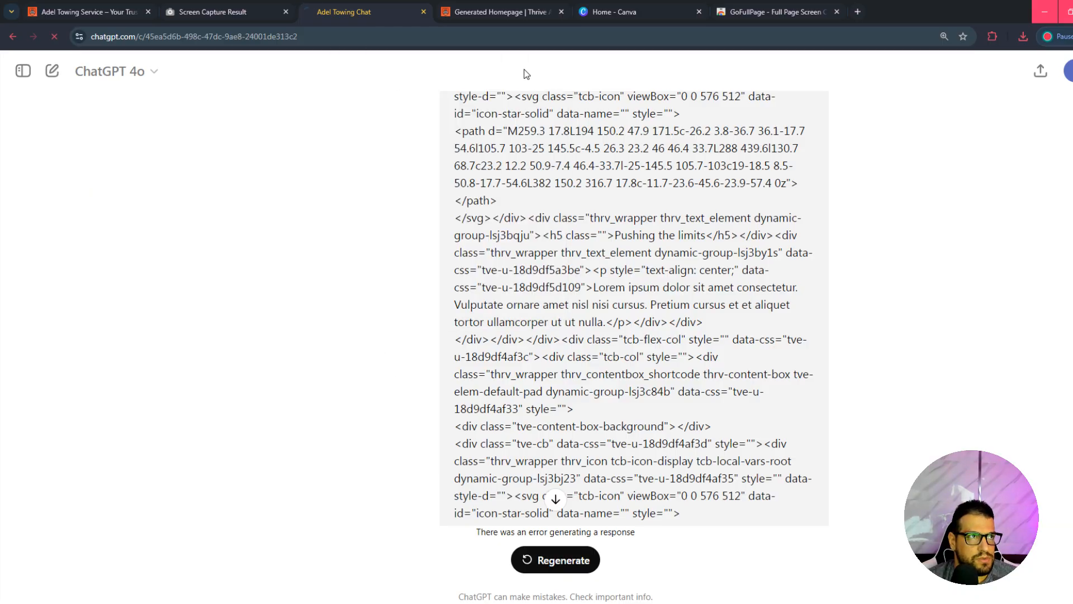
# Open textarea.link in a new browser tab and paste the clipboard contents into its text area.
pyautogui.click(858, 11)
pyautogui.write('textarea.link')
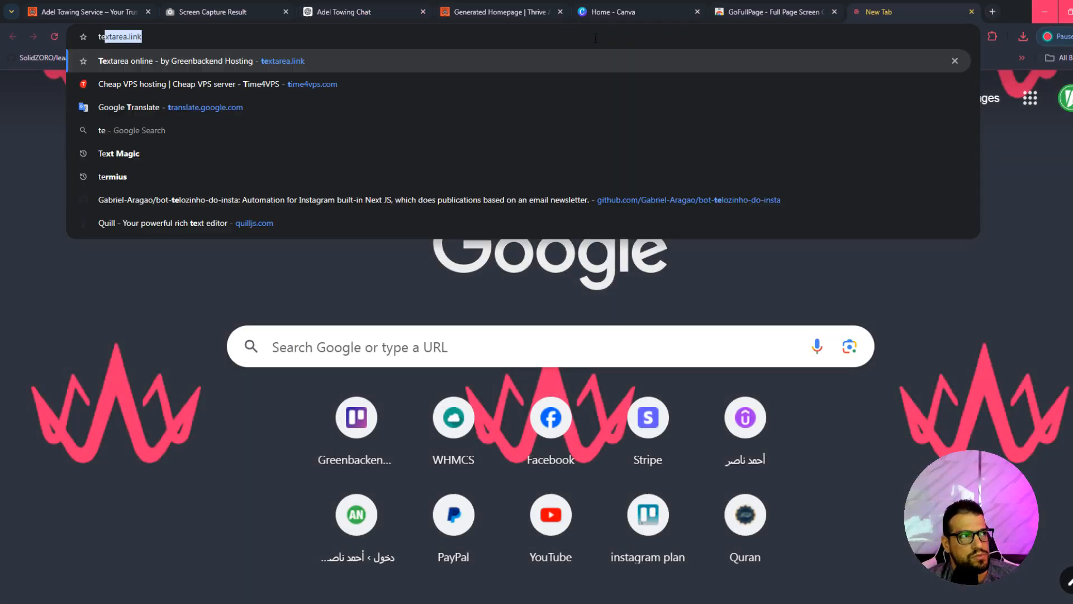
pyautogui.click(112, 58)
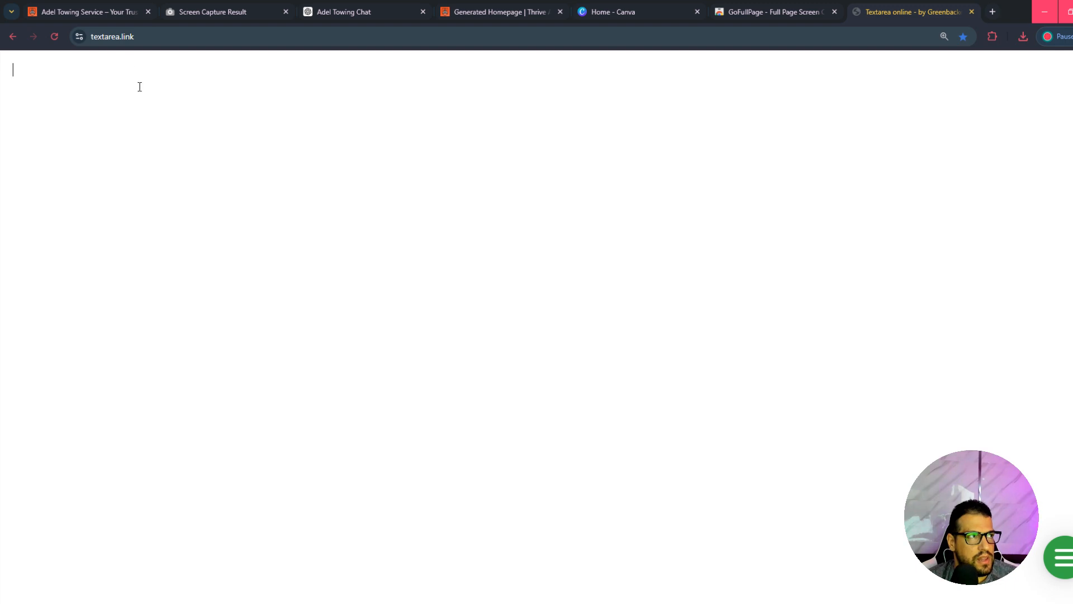
pyautogui.hotkey('ctrl', 'v')
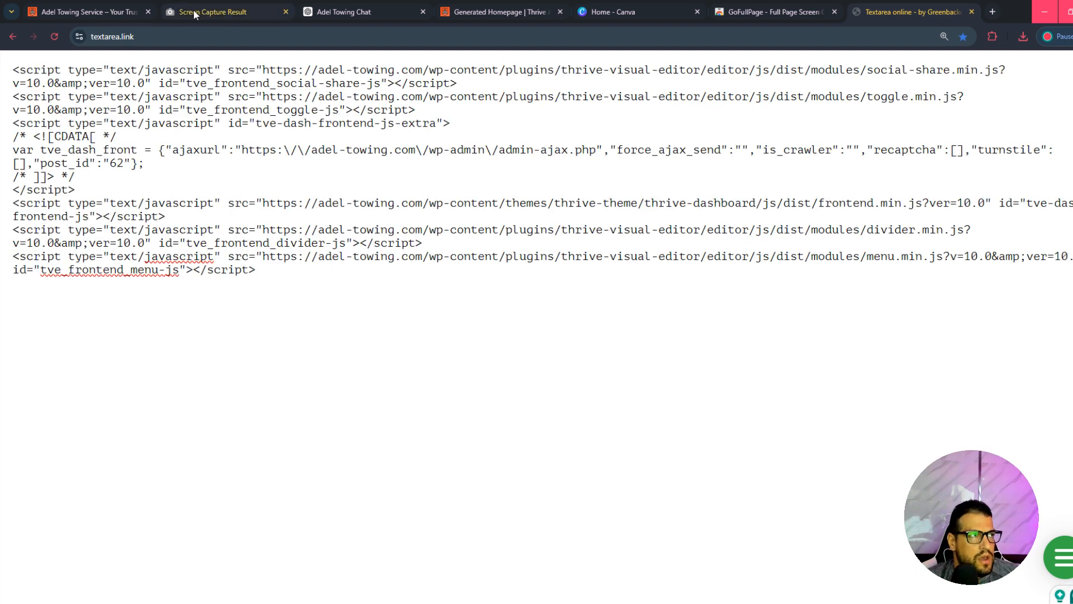
# Inspect the Adel Towing homepage and copy the HTML of its whole body element.
pyautogui.click(54, 13)
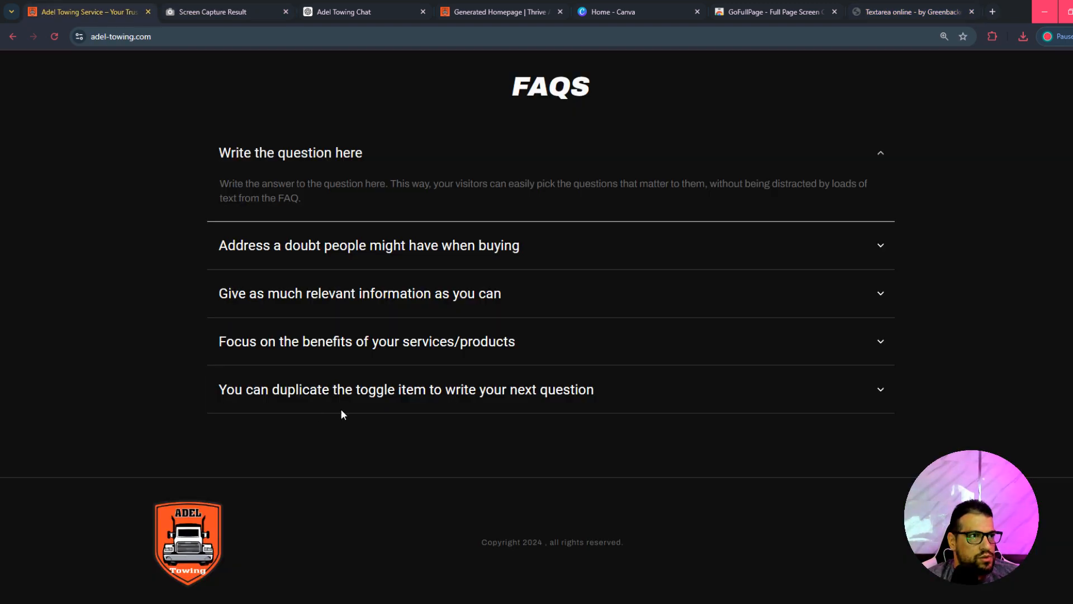
pyautogui.rightClick(304, 190)
pyautogui.click(348, 466)
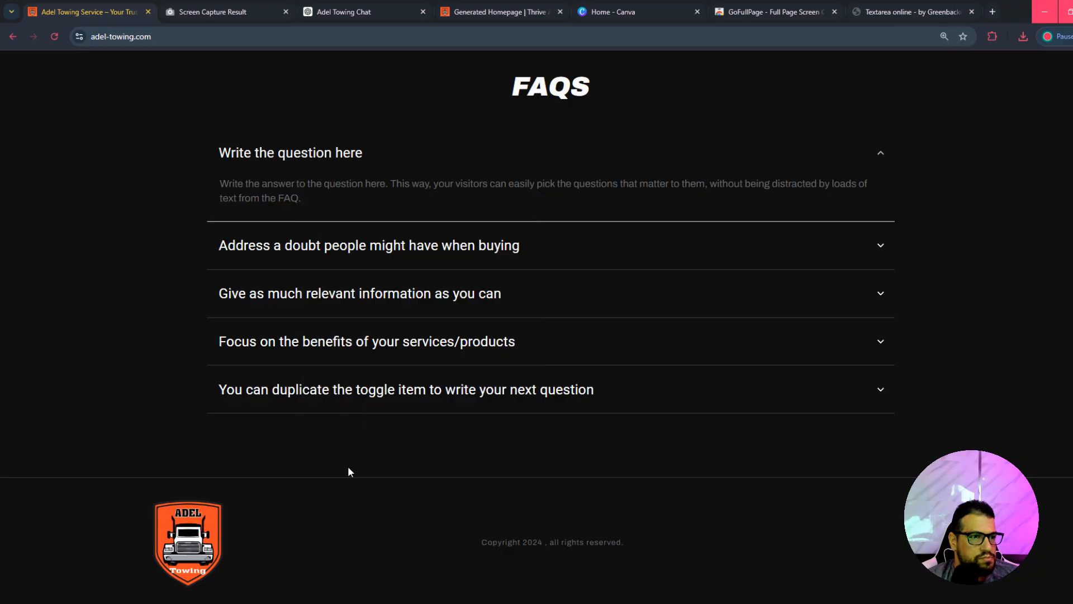
pyautogui.scroll(8, 222, 478)
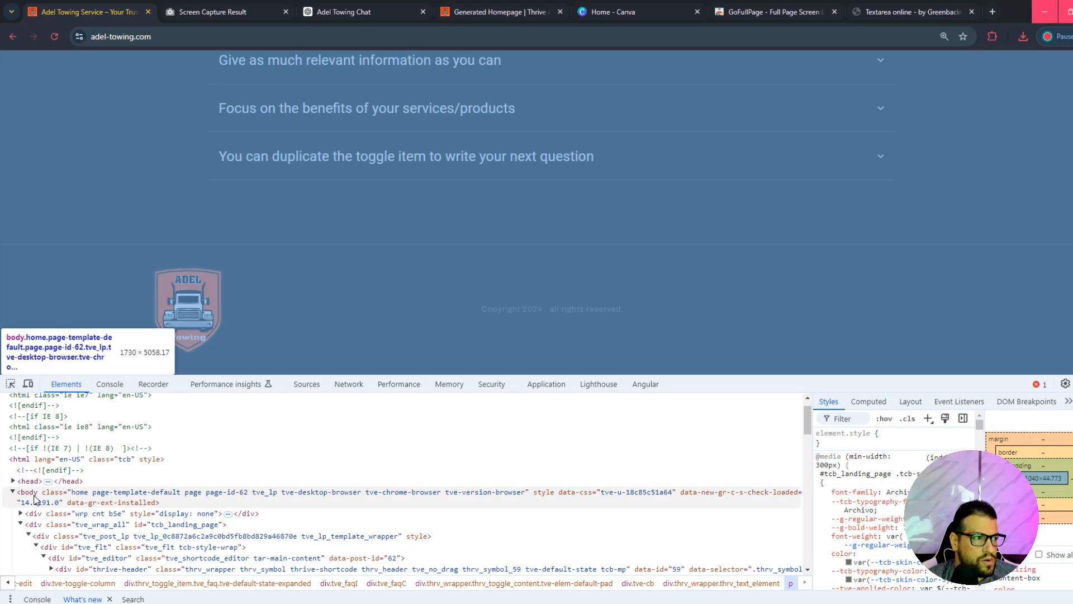
pyautogui.click(34, 493)
pyautogui.rightClick(34, 493)
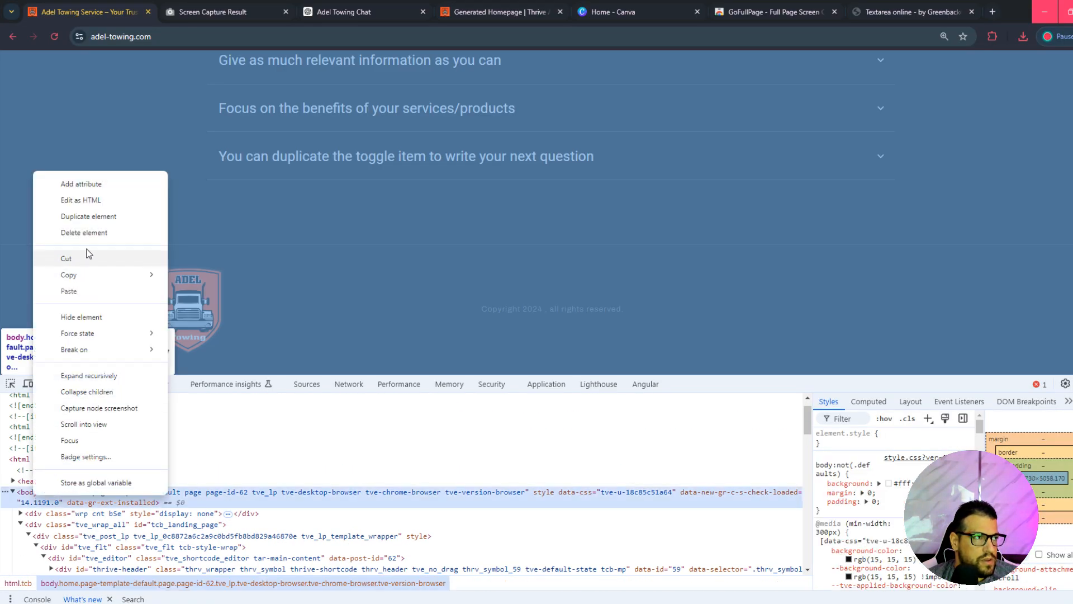
pyautogui.click(81, 200)
# Replace everything in the textarea.link page with the copied body HTML and reduce the page zoom.
pyautogui.click(879, 14)
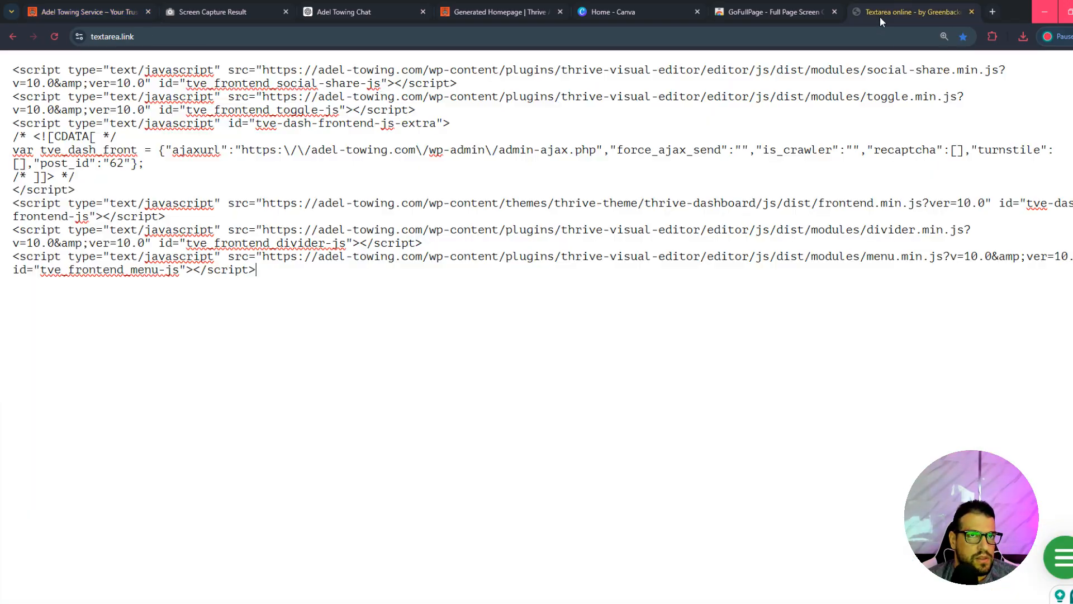
pyautogui.hotkey('ctrl', 'a')
pyautogui.hotkey('ctrl', 'v')
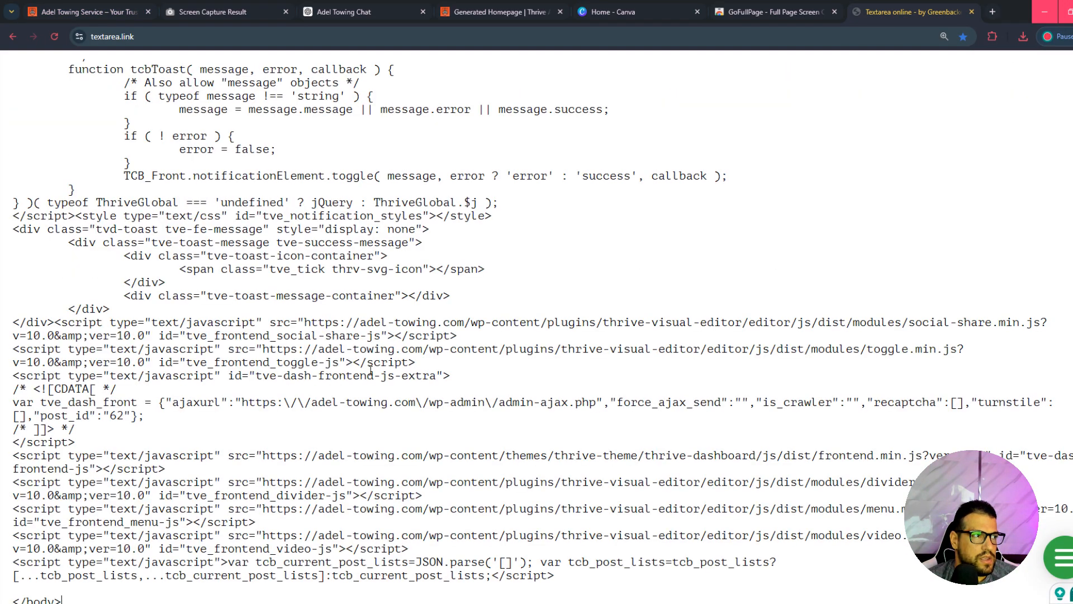
pyautogui.hotkey('ctrl', '-')
pyautogui.hotkey('ctrl', '-')
pyautogui.hotkey('ctrl', '-')
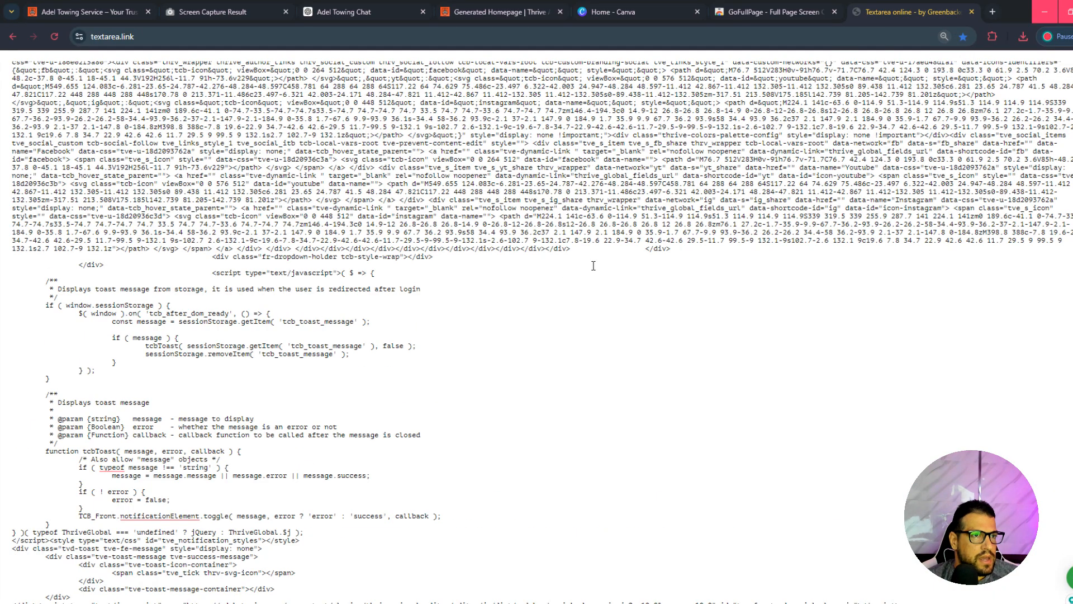
pyautogui.moveTo(213, 272); pyautogui.dragTo(447, 603)
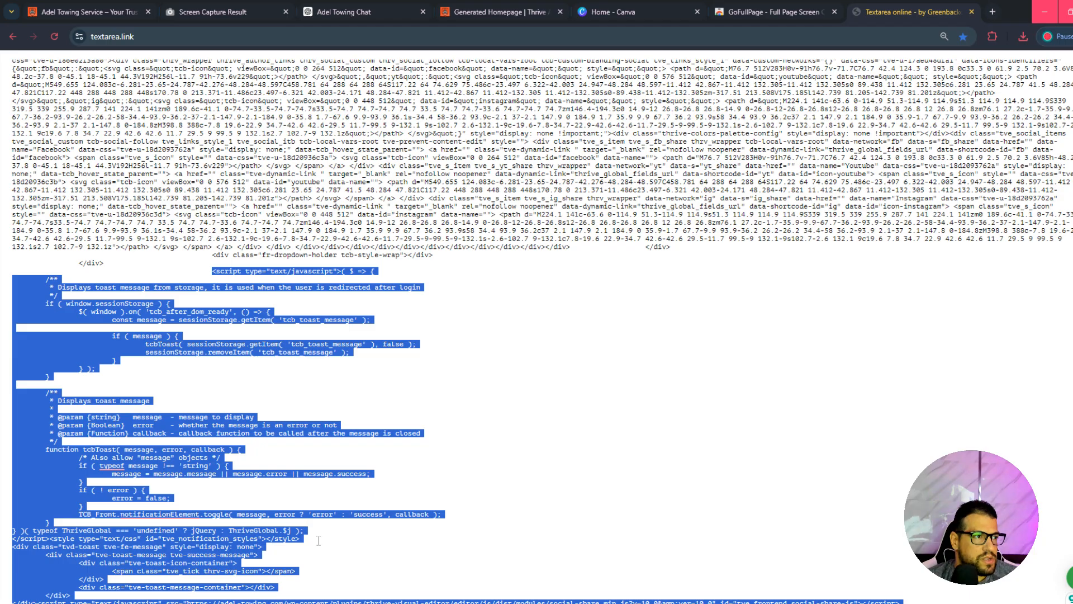
pyautogui.moveTo(319, 540); pyautogui.dragTo(352, 499)
pyautogui.click(370, 386)
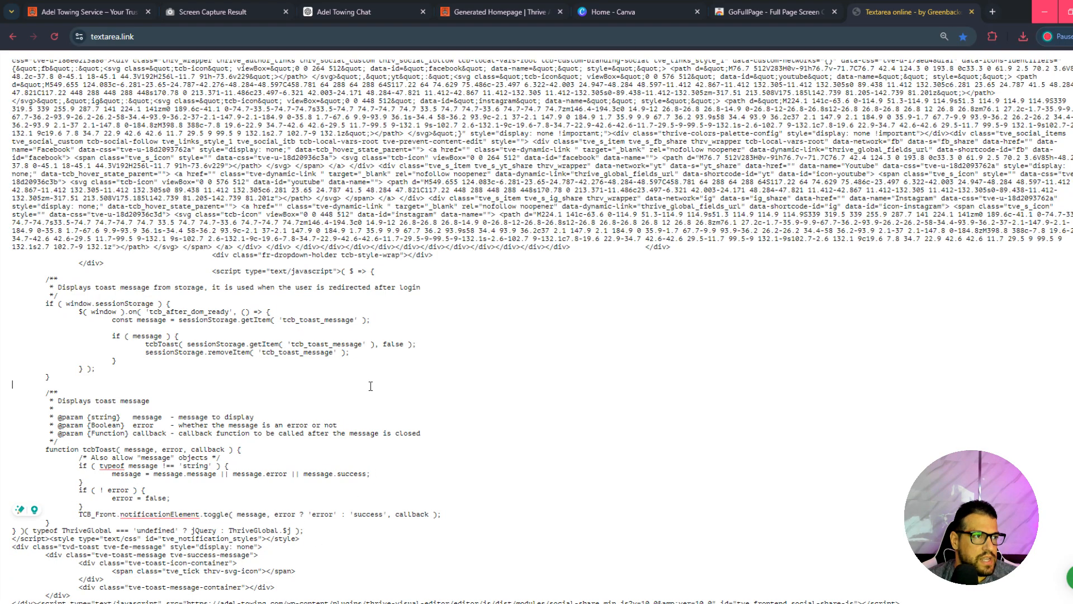
# Find and launch Notepad++ from the Windows search.
pyautogui.hotkey('ctrl', 'a')
pyautogui.press('super')
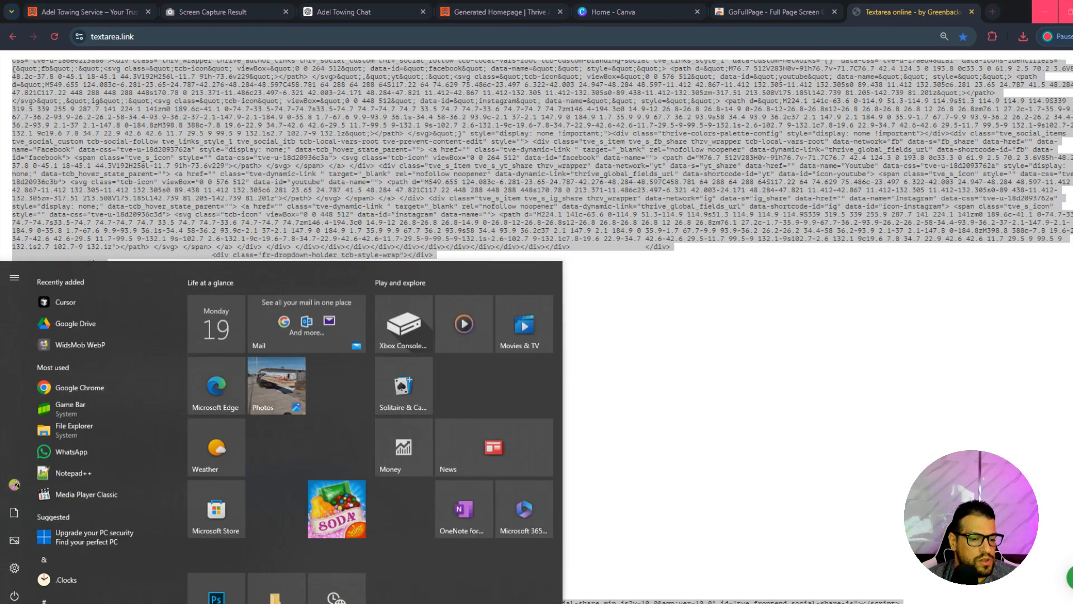
pyautogui.write('su')
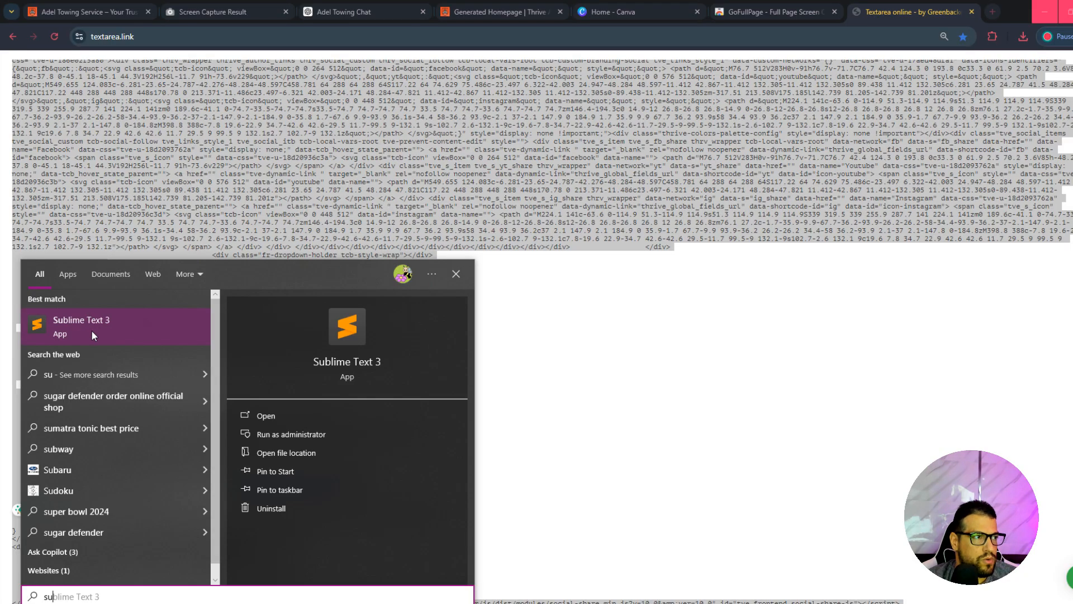
pyautogui.hotkey('ctrl', 'a')
pyautogui.write('n')
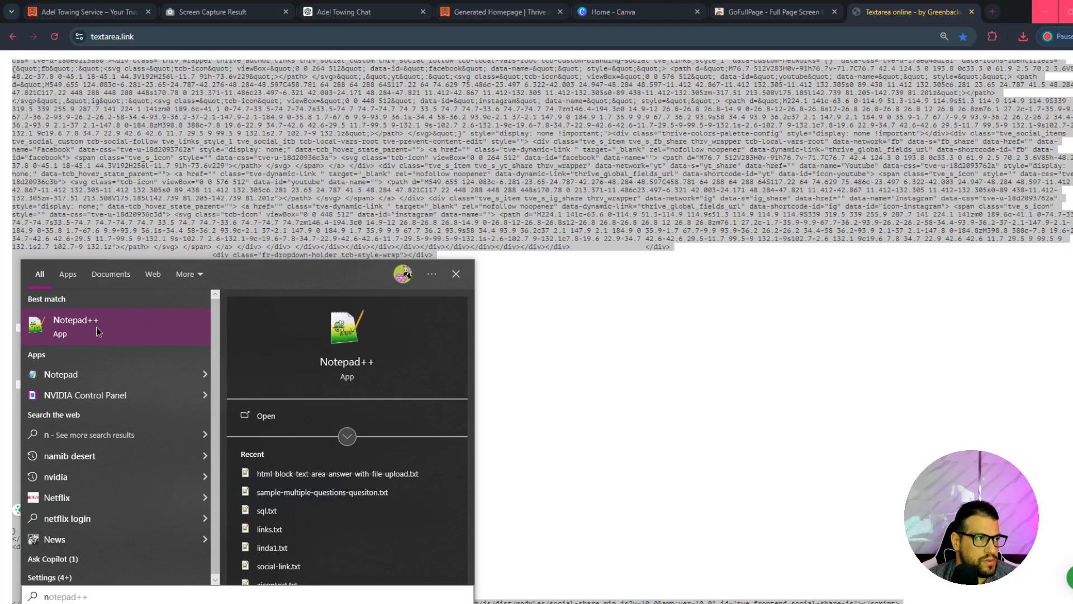
pyautogui.click(96, 327)
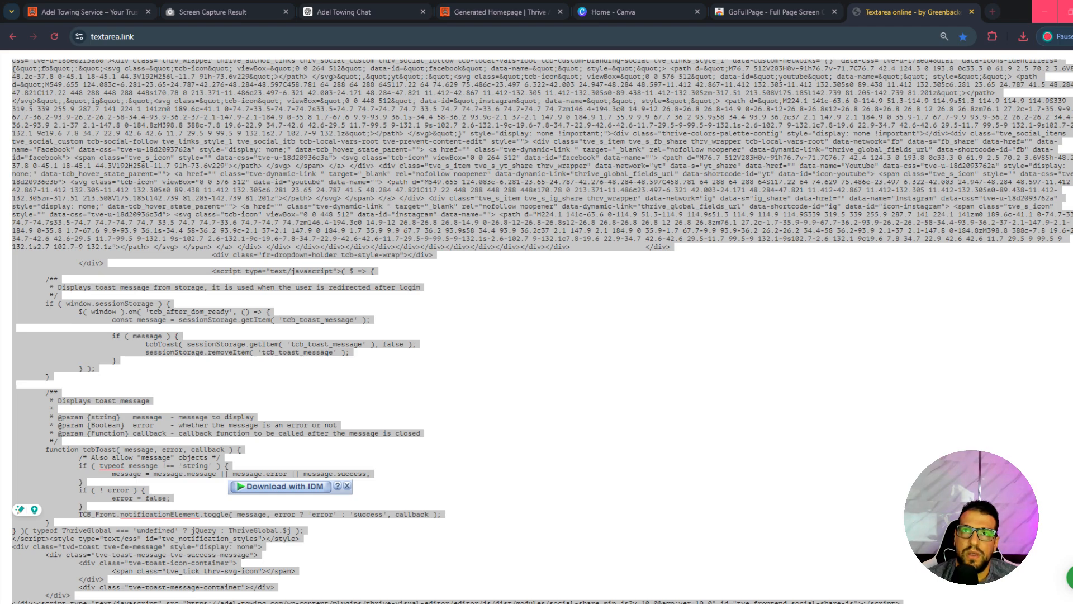
# Copy all the HTML from the textarea.link page into the new Notepad++ document and maximize the editor window.
pyautogui.moveTo(1072, 47); pyautogui.dragTo(389, 201)
pyautogui.click(391, 180)
pyautogui.hotkey('ctrl', 'a')
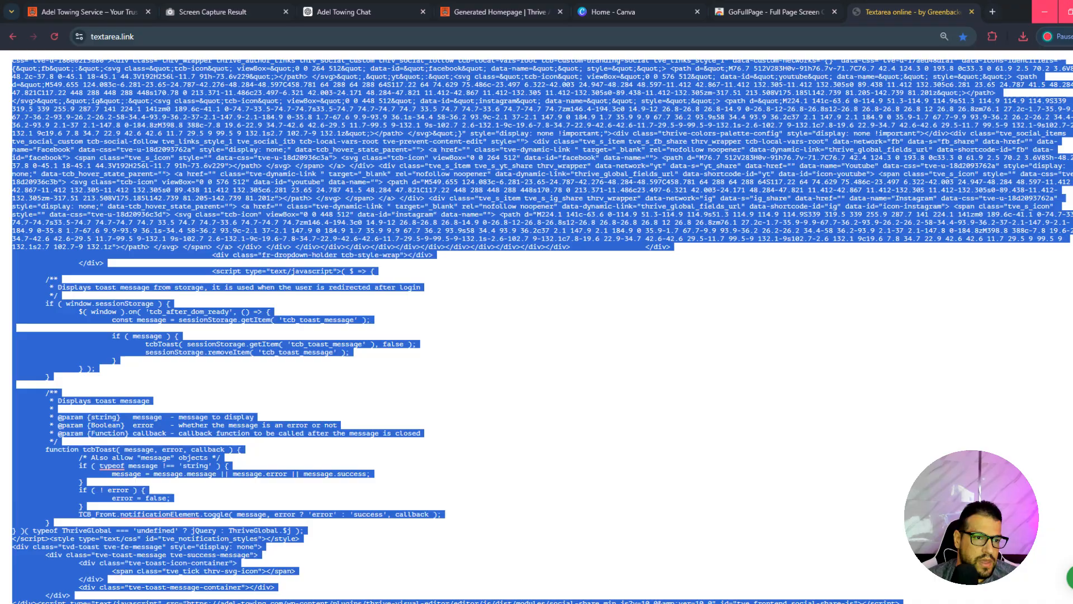
pyautogui.hotkey('ctrl', 'c')
pyautogui.hotkey('alt', 'Tab')
pyautogui.click(473, 354)
pyautogui.hotkey('ctrl', 'v')
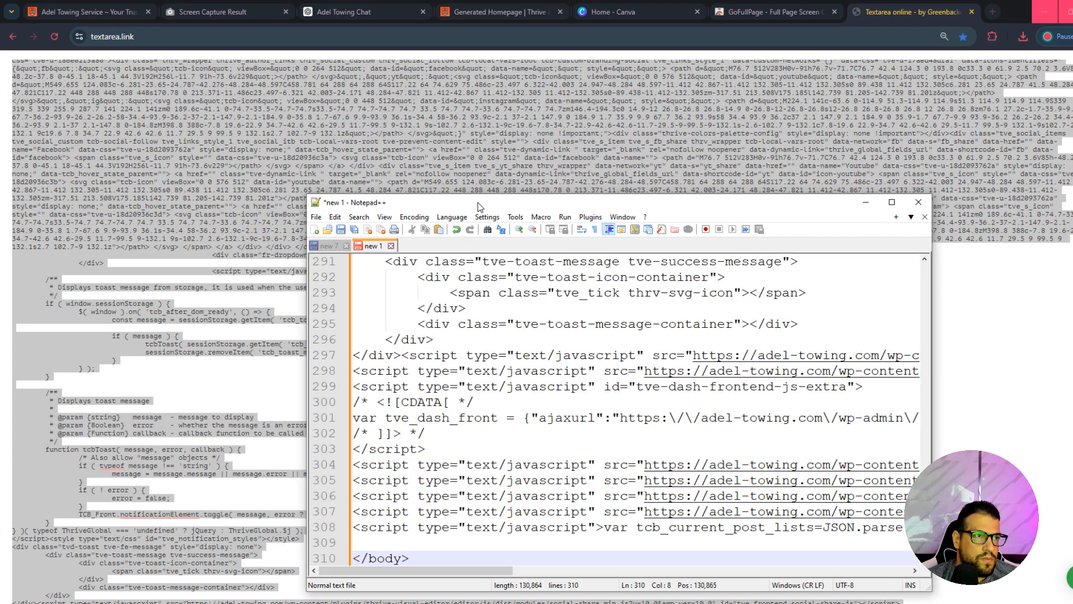
pyautogui.doubleClick(478, 207)
# List every occurrence of "script" in the current document and go to the match on line 256.
pyautogui.scroll(6, 404, 394)
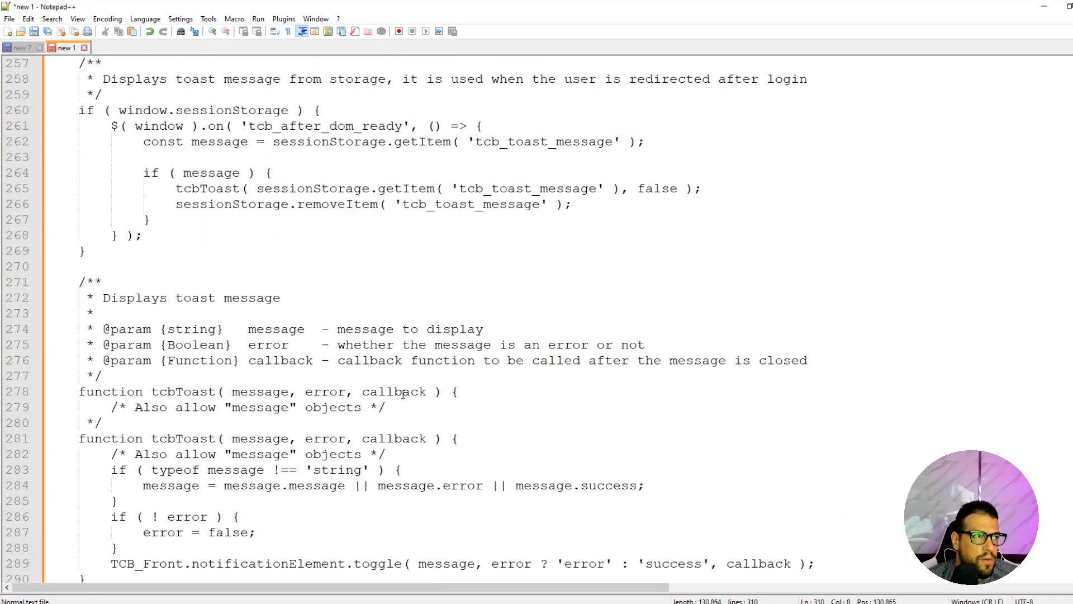
pyautogui.scroll(-6, 403, 395)
pyautogui.doubleClick(101, 281)
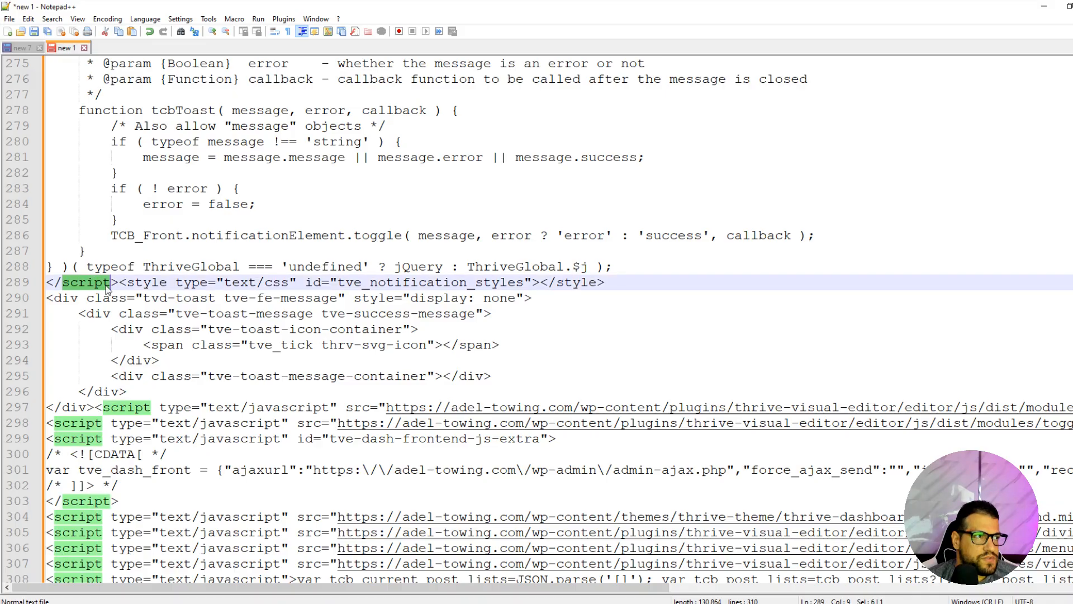
pyautogui.click(118, 282)
pyautogui.doubleClick(110, 282)
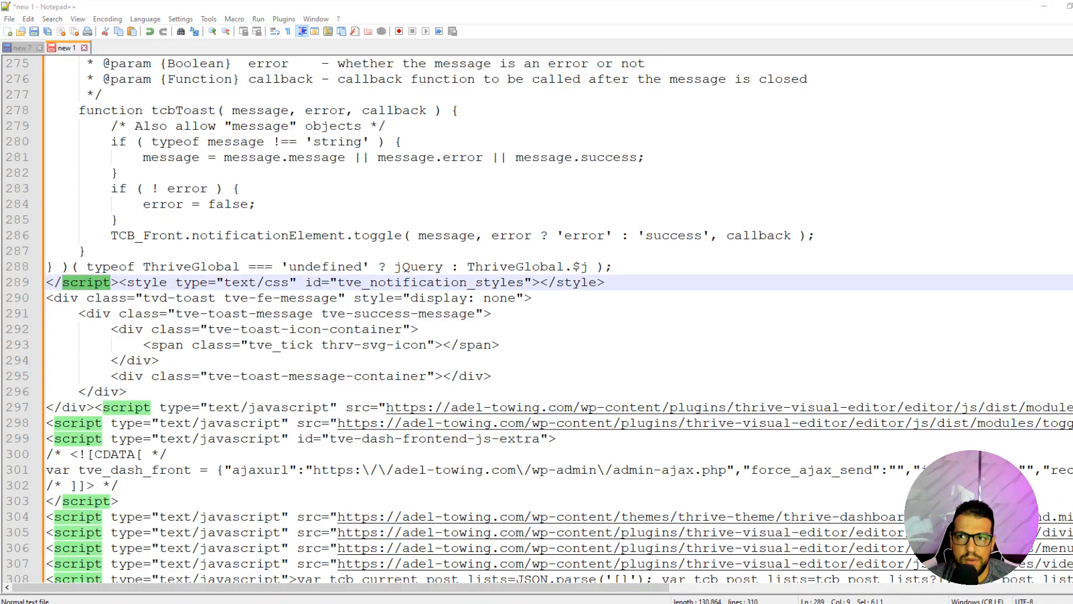
pyautogui.hotkey('ctrl', 'f')
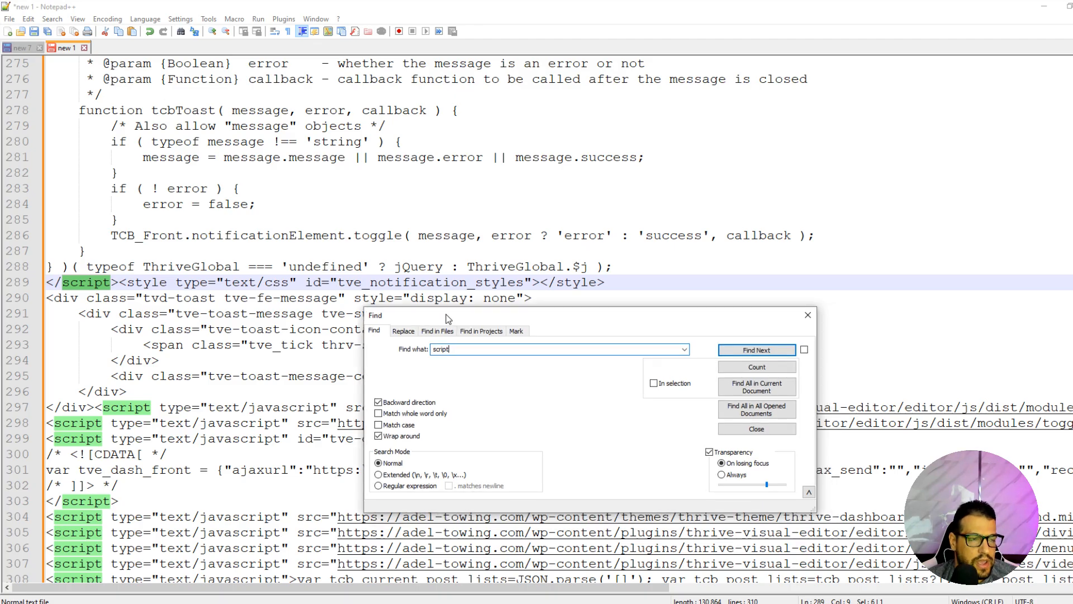
pyautogui.doubleClick(477, 350)
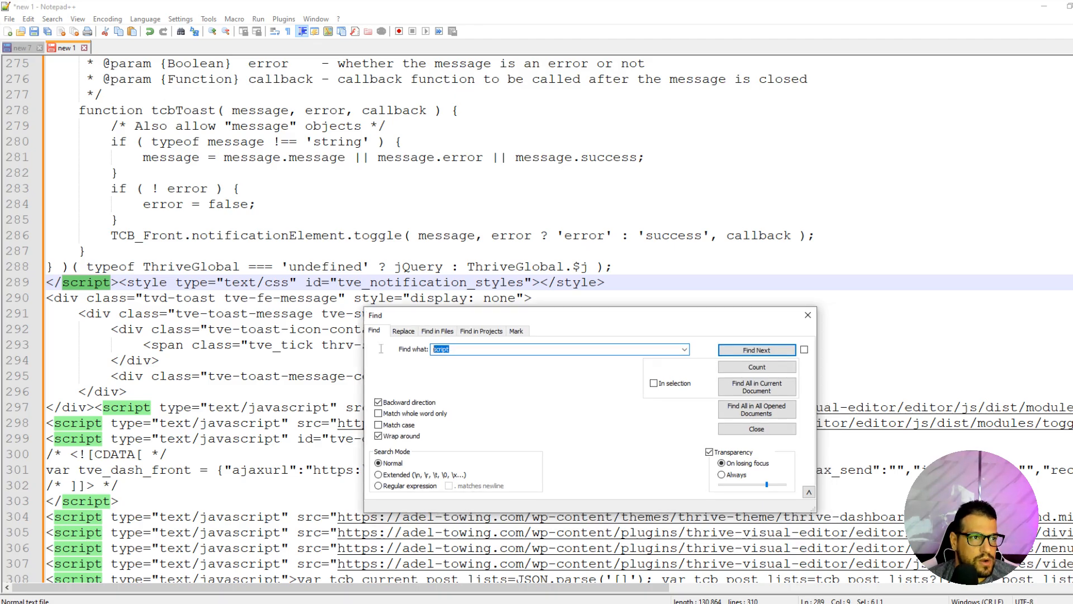
pyautogui.click(764, 388)
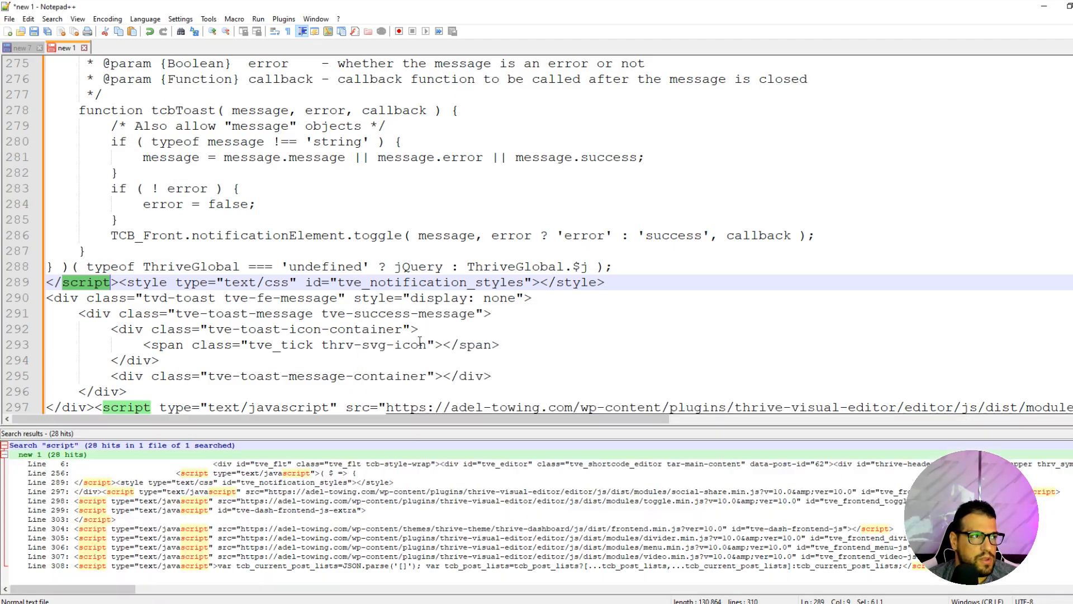
pyautogui.doubleClick(325, 475)
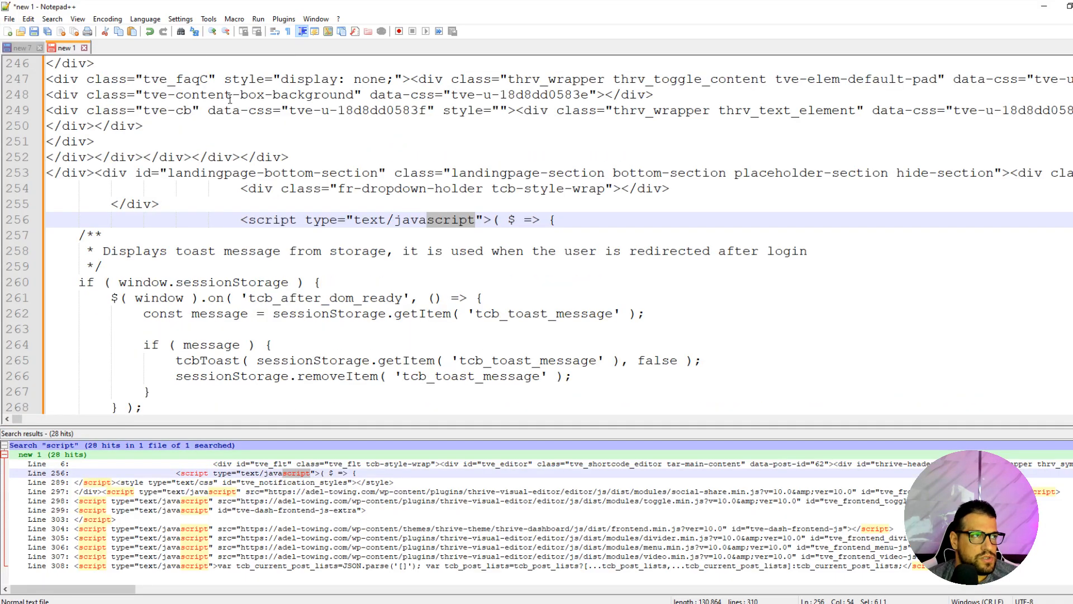
# Set the document's syntax highlighting language to HTML.
pyautogui.click(149, 20)
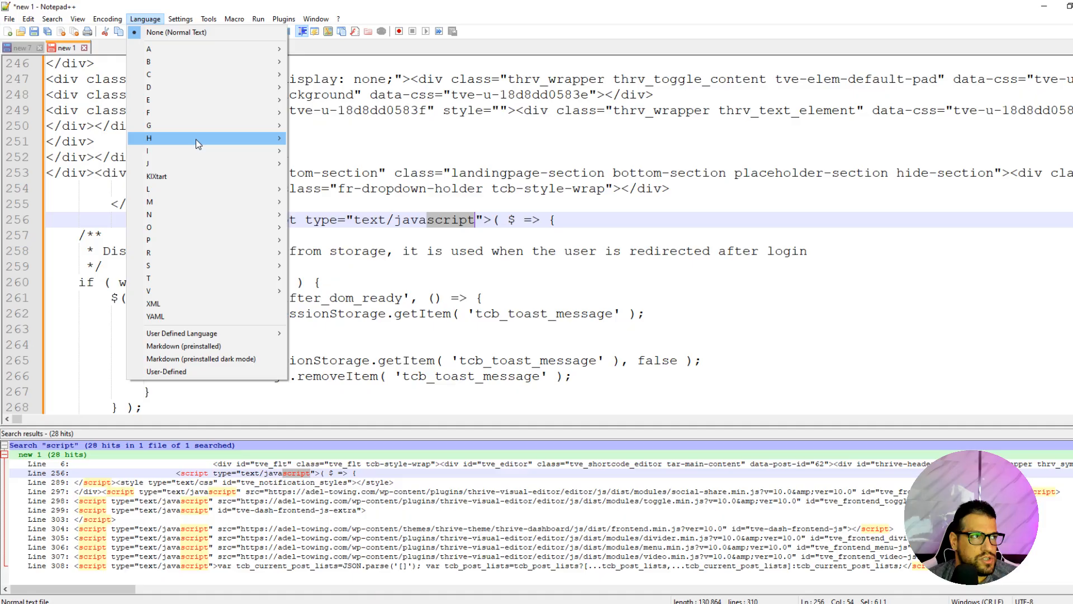
pyautogui.moveTo(195, 139)
pyautogui.click(329, 163)
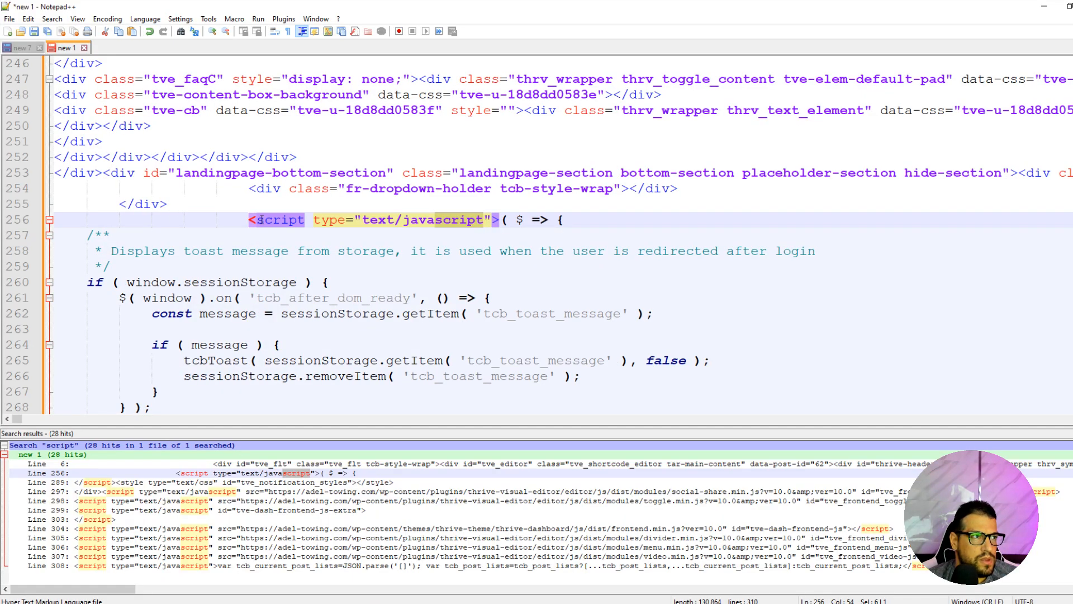
# Delete the toast-message script block starting on line 256 through its closing script tag, up to the notification style tag.
pyautogui.scroll(-6, 103, 227)
pyautogui.scroll(7, 102, 228)
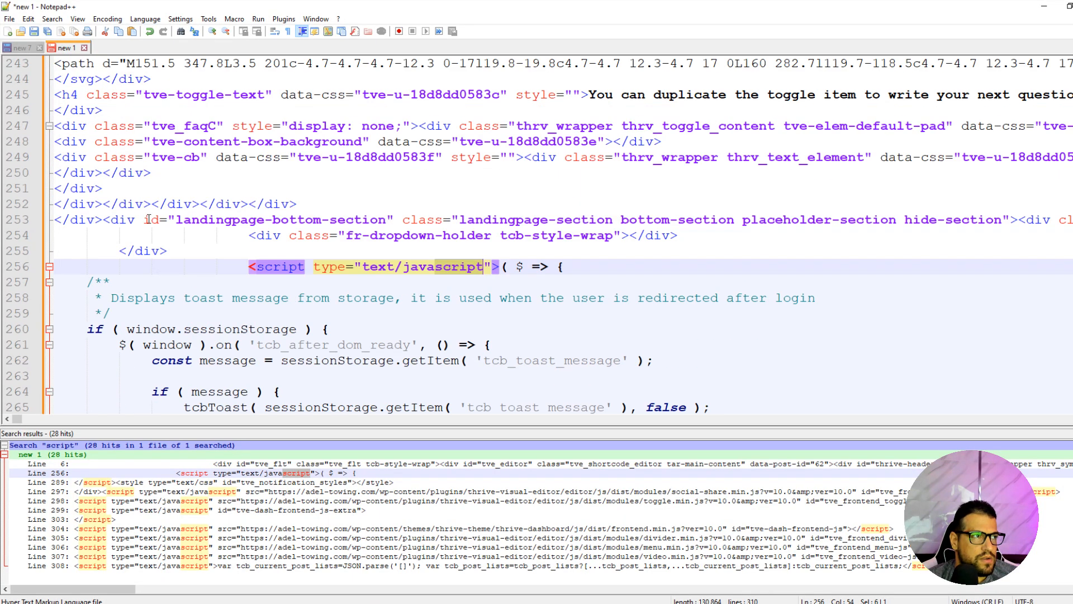
pyautogui.click(49, 266)
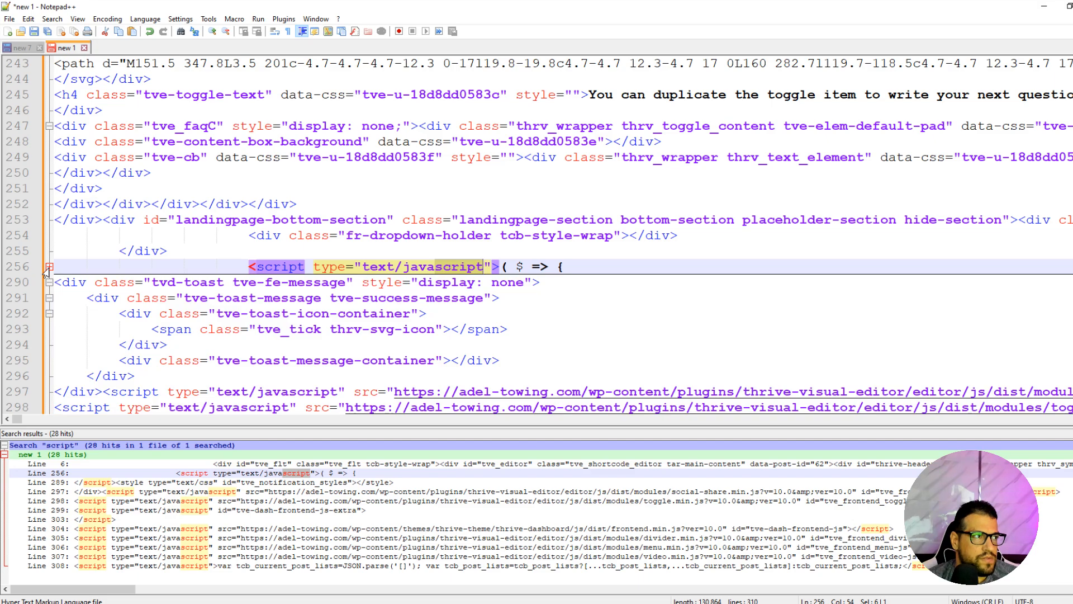
pyautogui.click(49, 267)
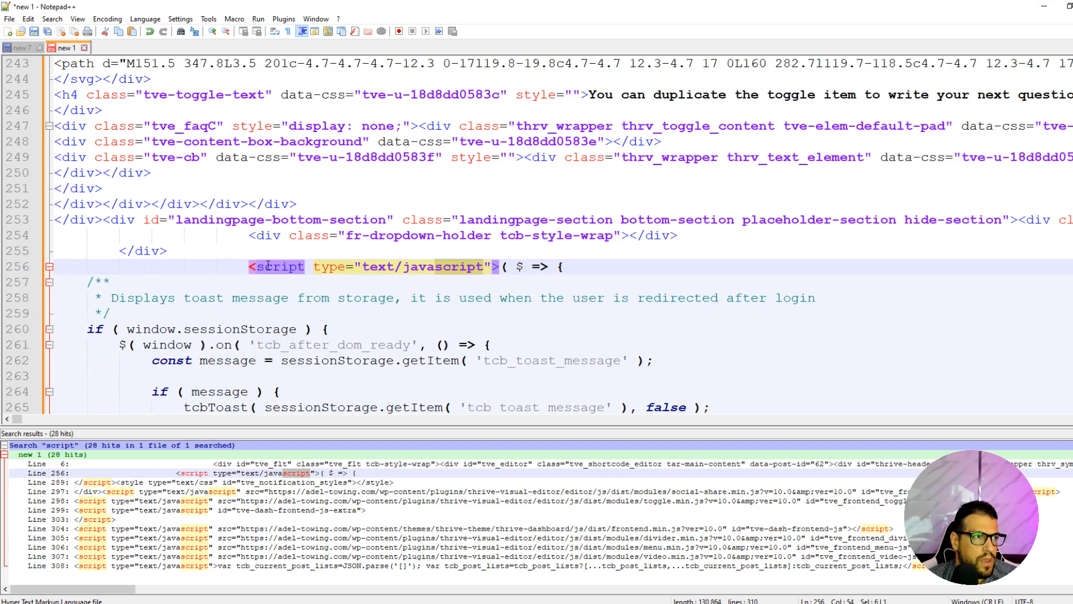
pyautogui.scroll(-11, 232, 285)
pyautogui.moveTo(127, 262); pyautogui.dragTo(56, 78)
pyautogui.press('Delete')
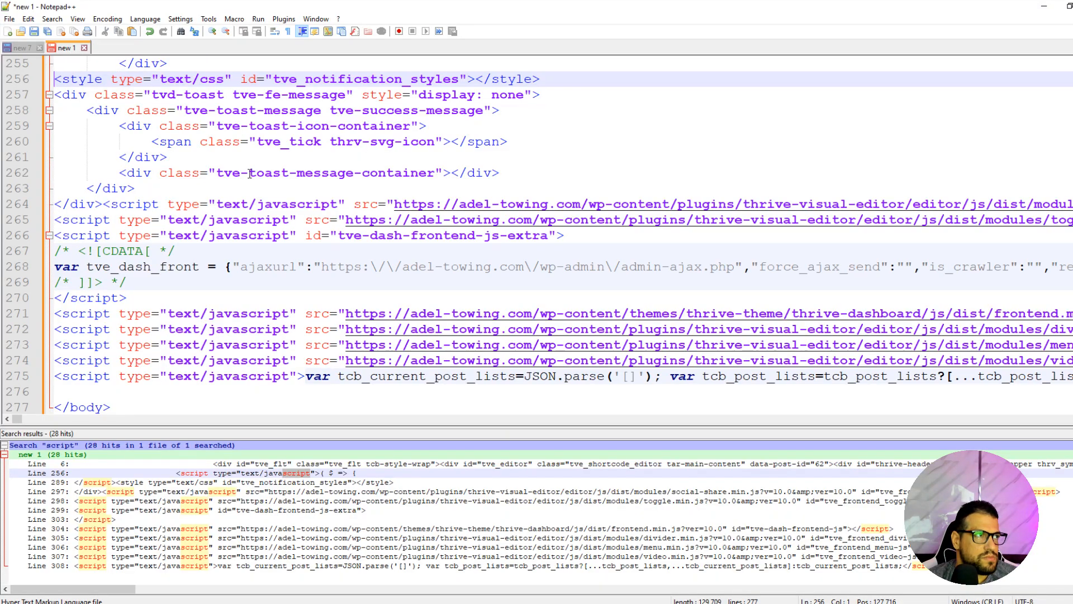
# Delete all the remaining script tags near the end of the document, from the social-share script on line 264 through line 275.
pyautogui.scroll(-1, 272, 175)
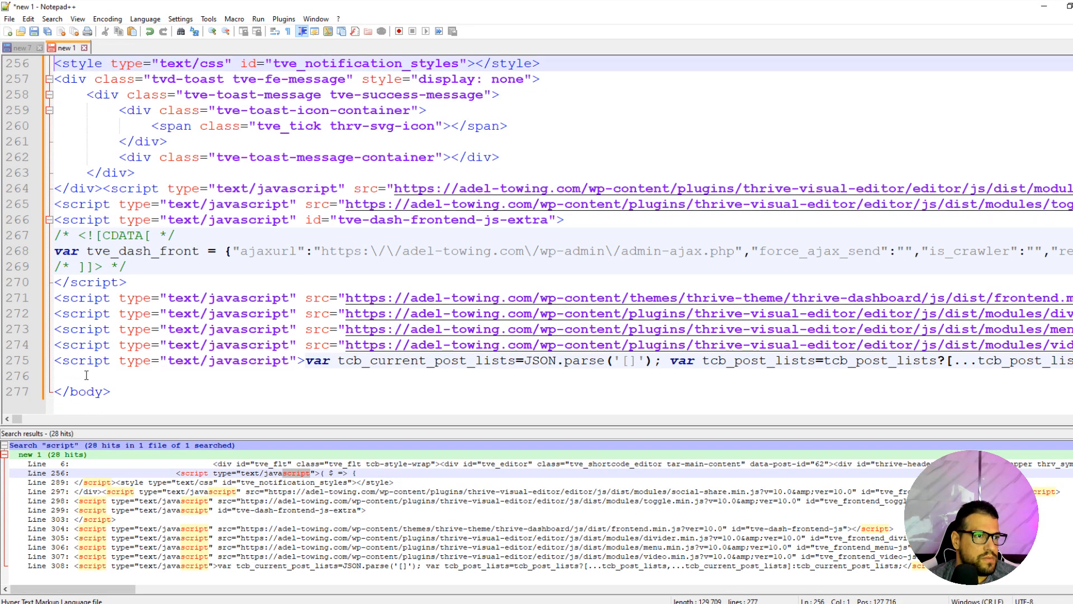
pyautogui.moveTo(6, 360); pyautogui.dragTo(9, 219)
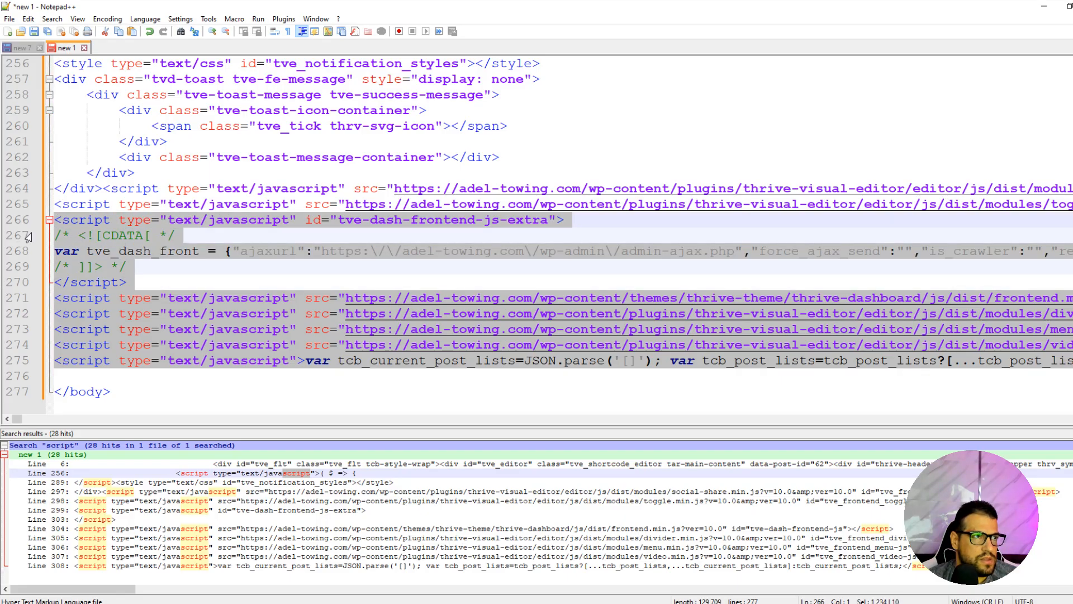
pyautogui.press('Delete')
pyautogui.hotkey('shift', 'Up')
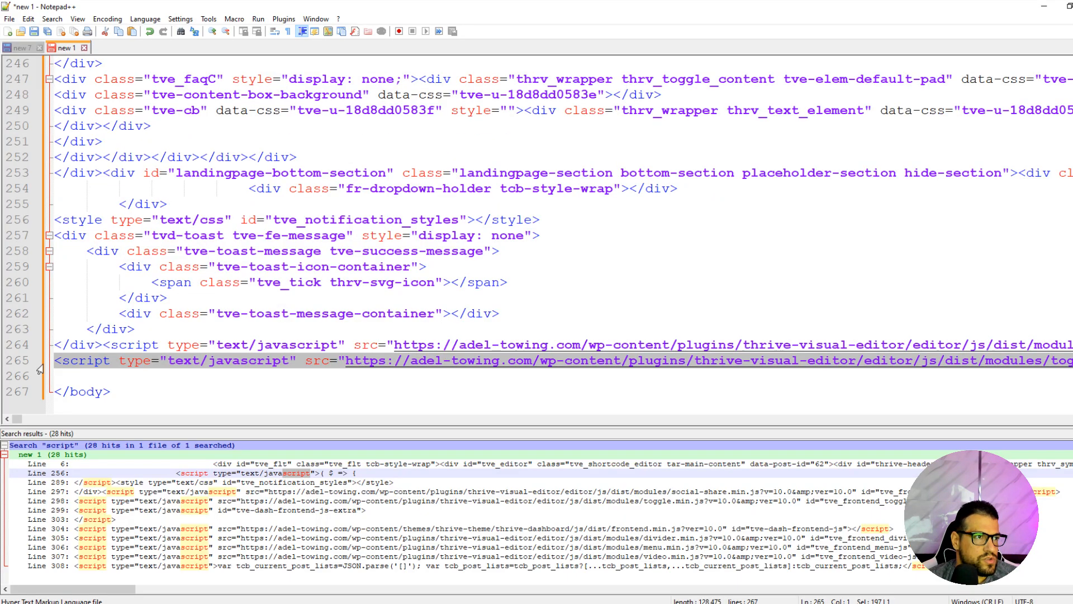
pyautogui.press('Delete')
pyautogui.click(106, 360)
pyautogui.hotkey('shift', 'End')
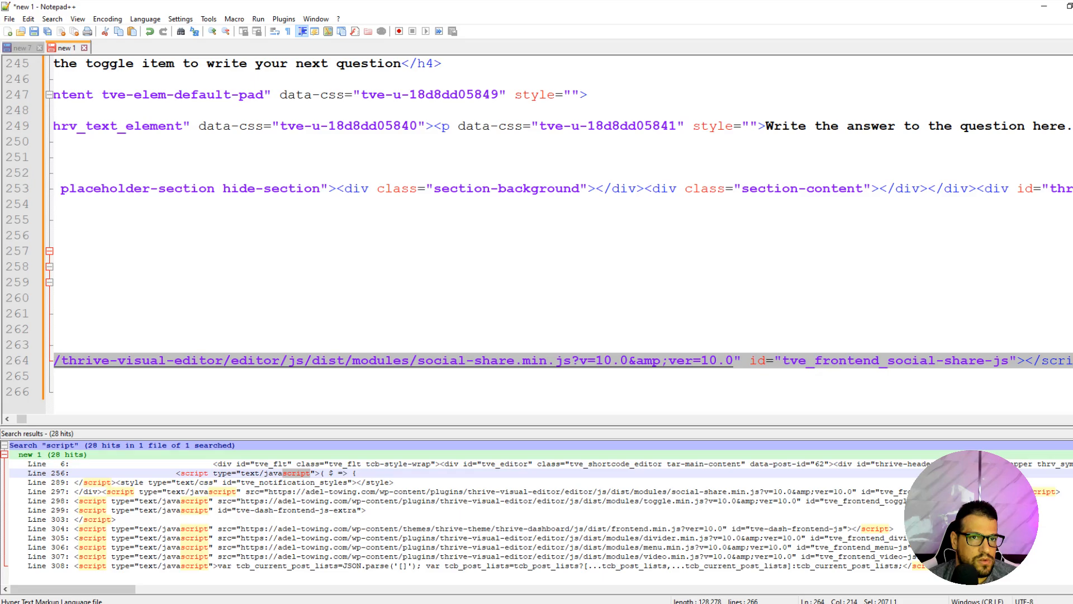
pyautogui.press('Delete')
# Count and search for any occurrences of "script" that remain in the document.
pyautogui.click(546, 335)
pyautogui.hotkey('ctrl', 'f')
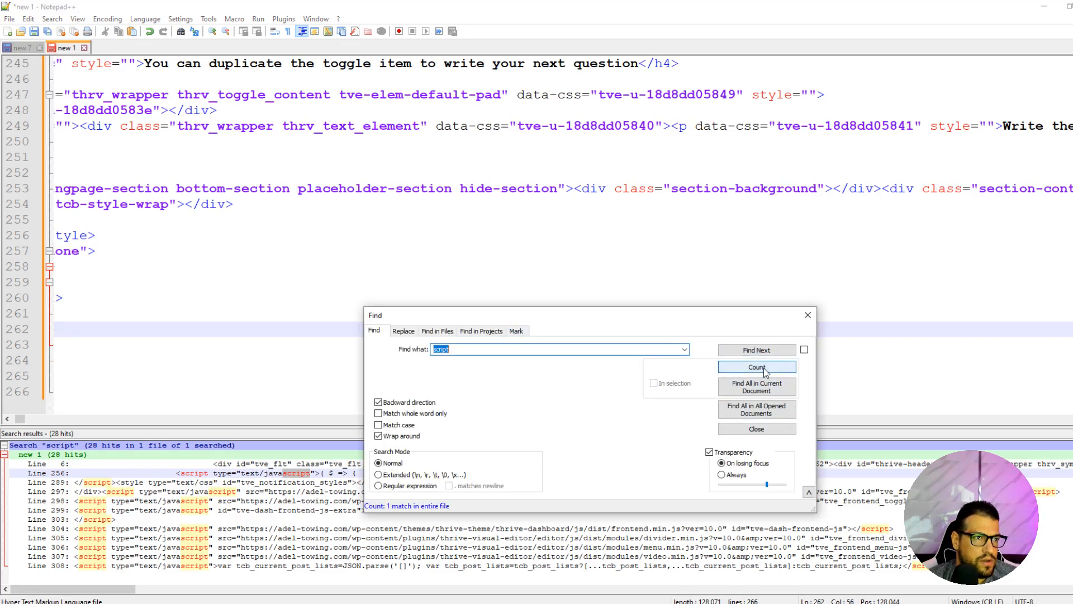
pyautogui.click(757, 350)
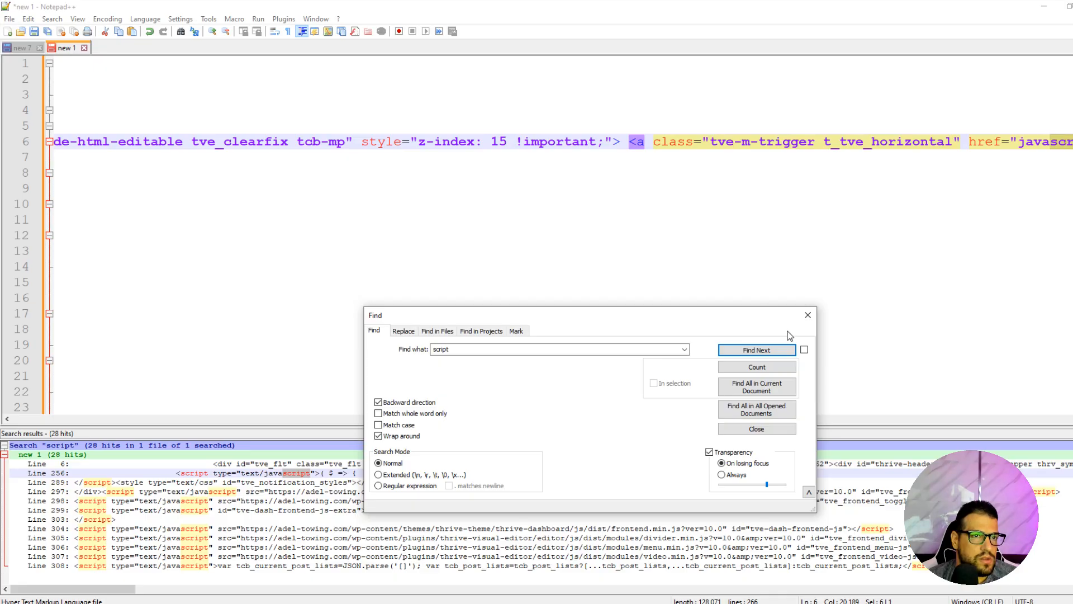
pyautogui.click(771, 353)
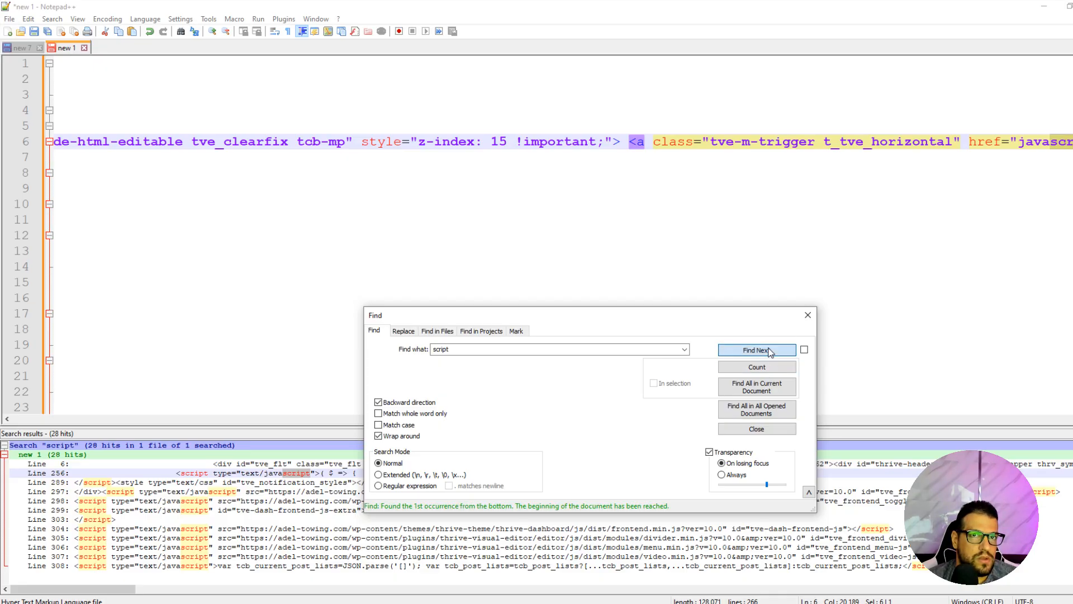
pyautogui.click(808, 315)
# Review the cleaned HTML from start to end and copy the entire document.
pyautogui.moveTo(596, 420); pyautogui.dragTo(11, 419)
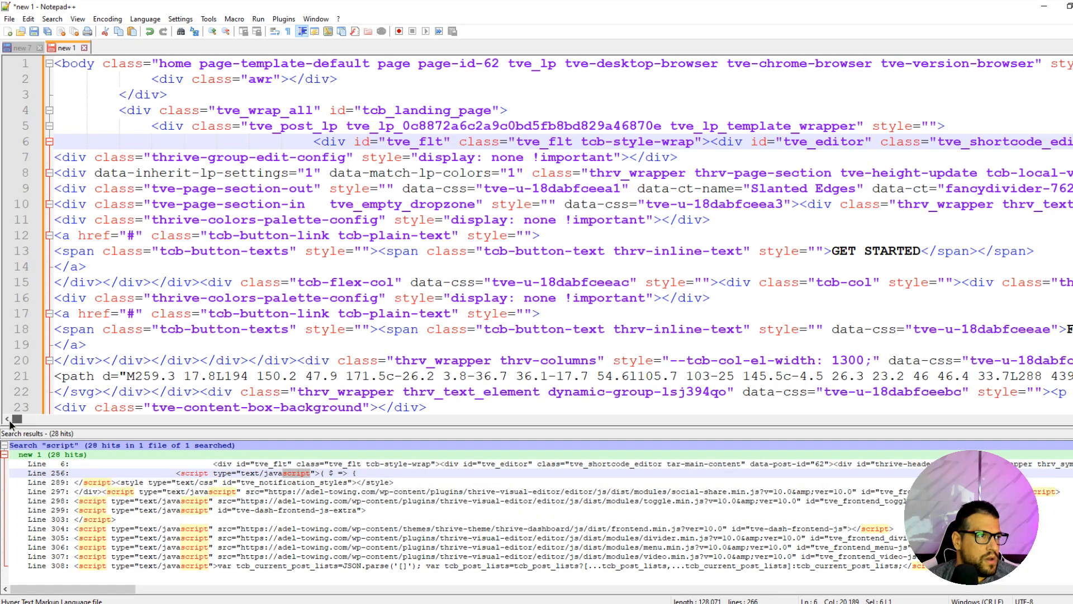
pyautogui.scroll(-20, 265, 250)
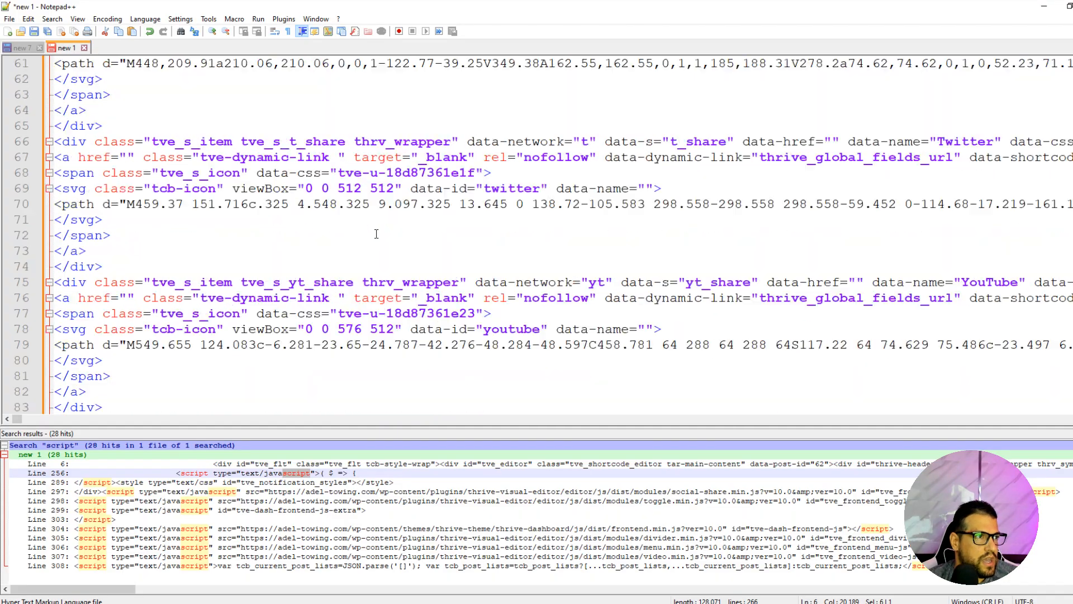
pyautogui.scroll(-20, 265, 250)
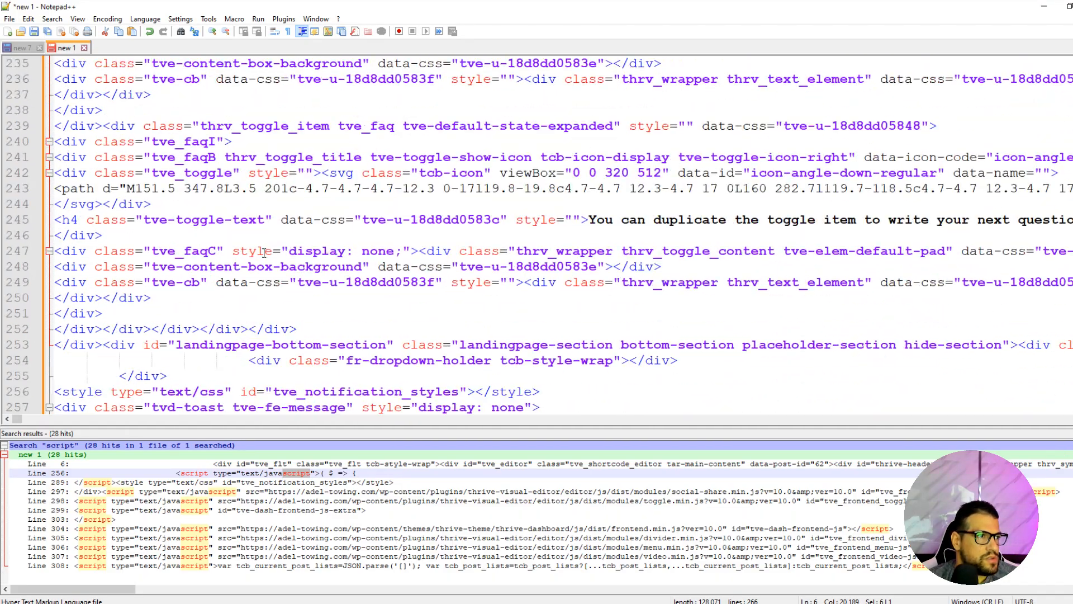
pyautogui.scroll(20, 264, 254)
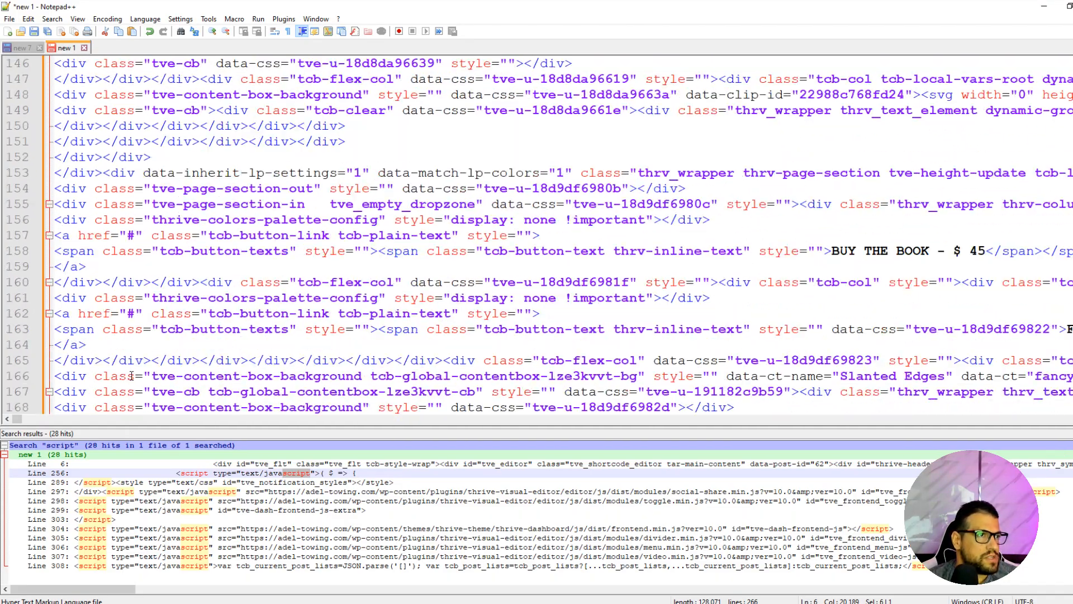
pyautogui.scroll(20, 131, 375)
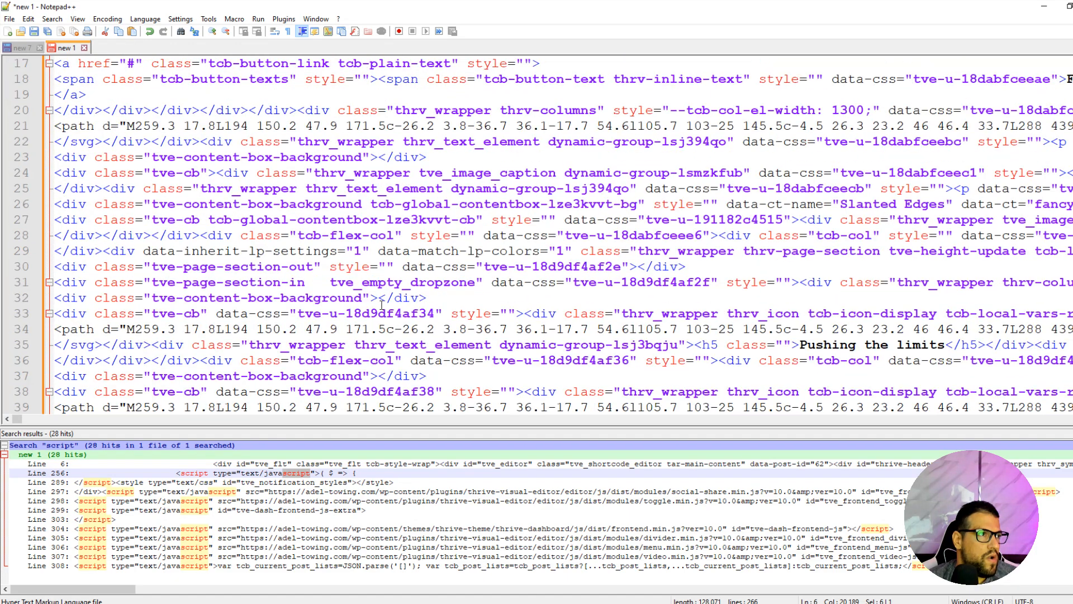
pyautogui.click(557, 157)
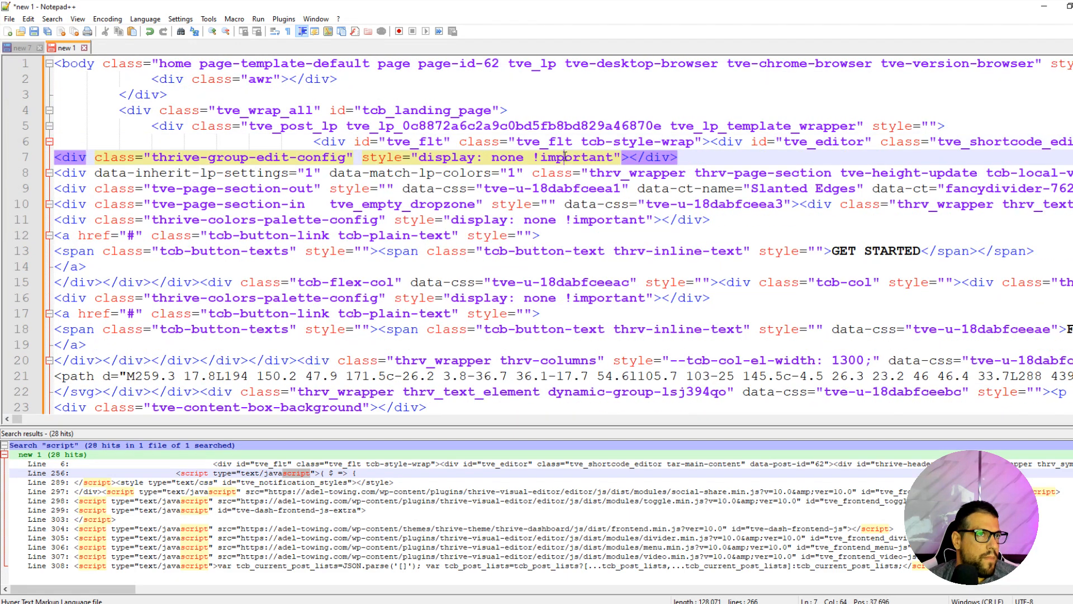
pyautogui.click(311, 106)
pyautogui.click(737, 163)
pyautogui.hotkey('ctrl', 'a')
pyautogui.rightClick(593, 184)
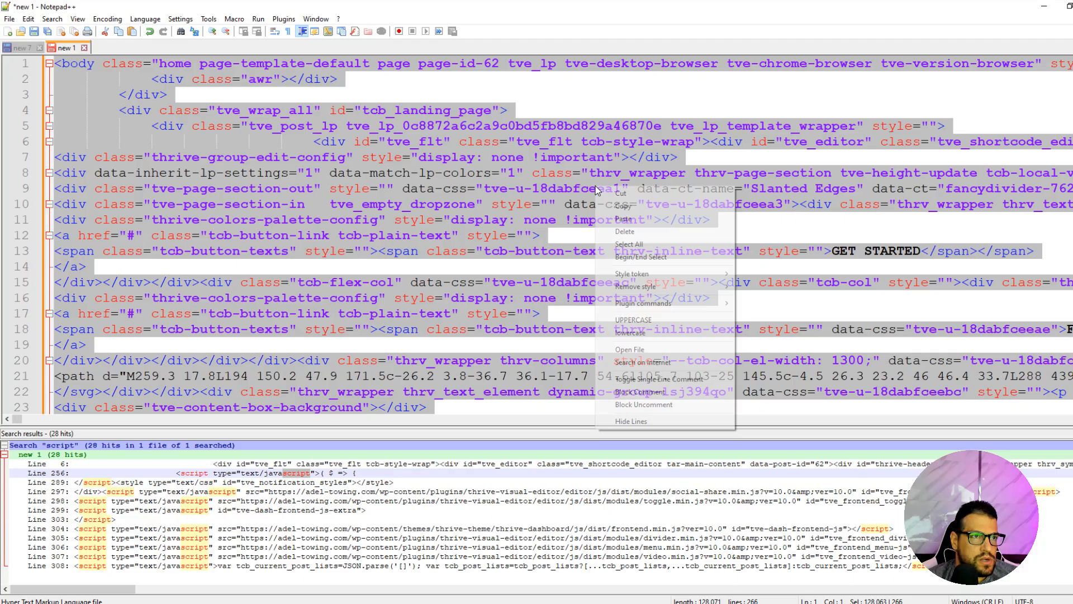
pyautogui.click(637, 206)
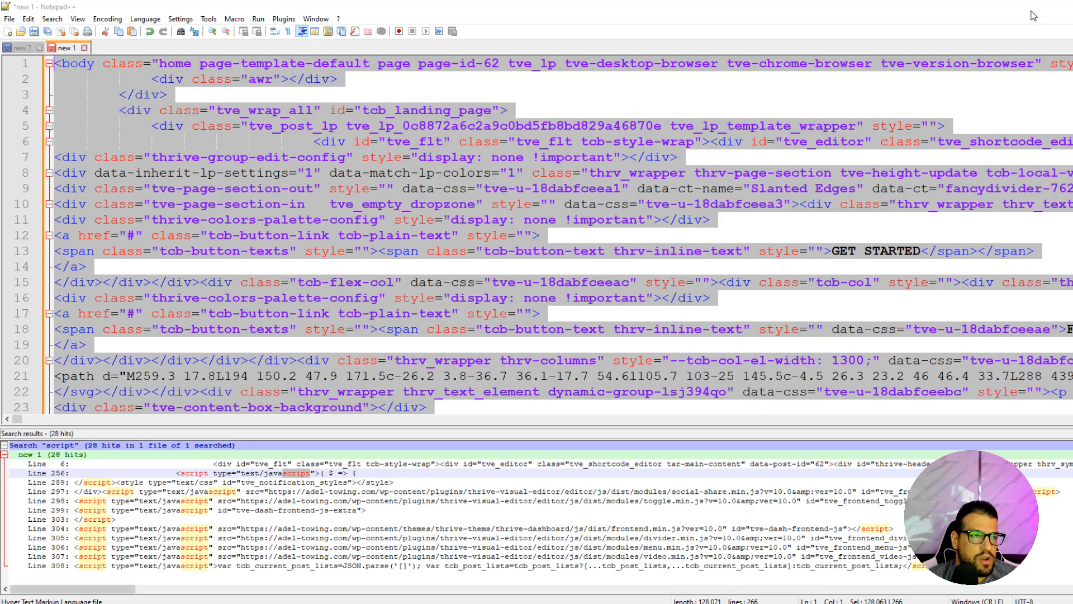
# Switch to the Adel Towing Chat in ChatGPT and start a message reading "based on this content, extract the text".
pyautogui.click(1043, 7)
pyautogui.hotkey('ctrl', 'a')
pyautogui.click(374, 14)
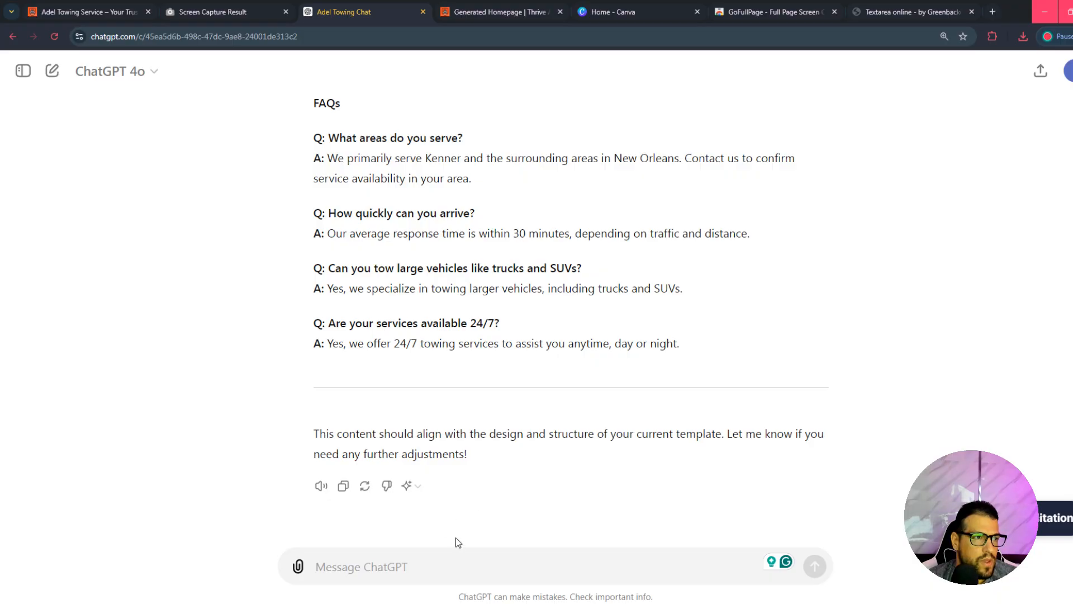
pyautogui.scroll(5, 467, 541)
pyautogui.scroll(-5, 447, 546)
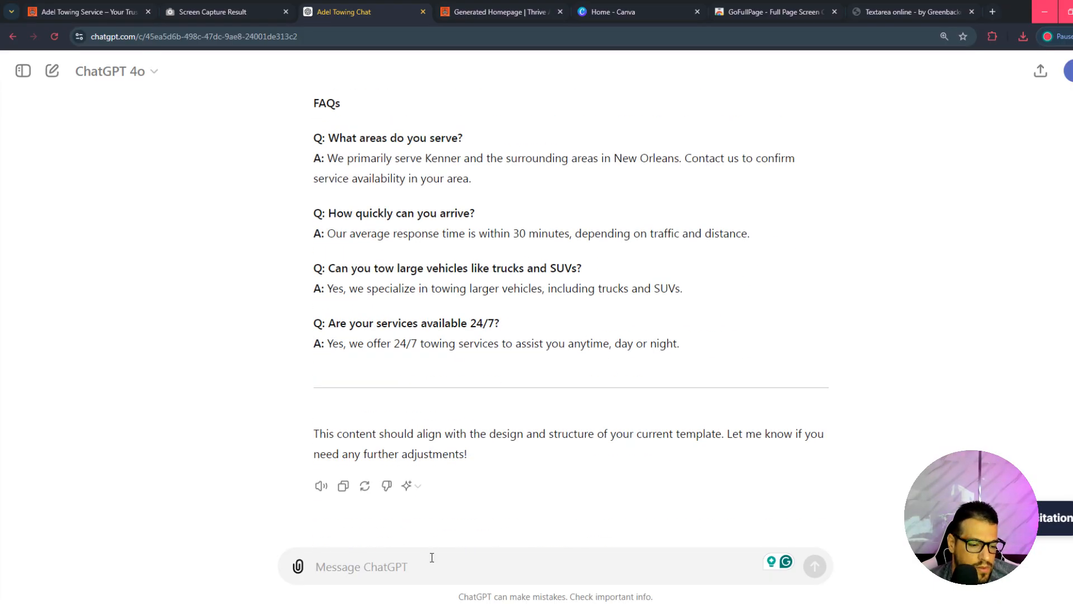
pyautogui.write('based on the ')
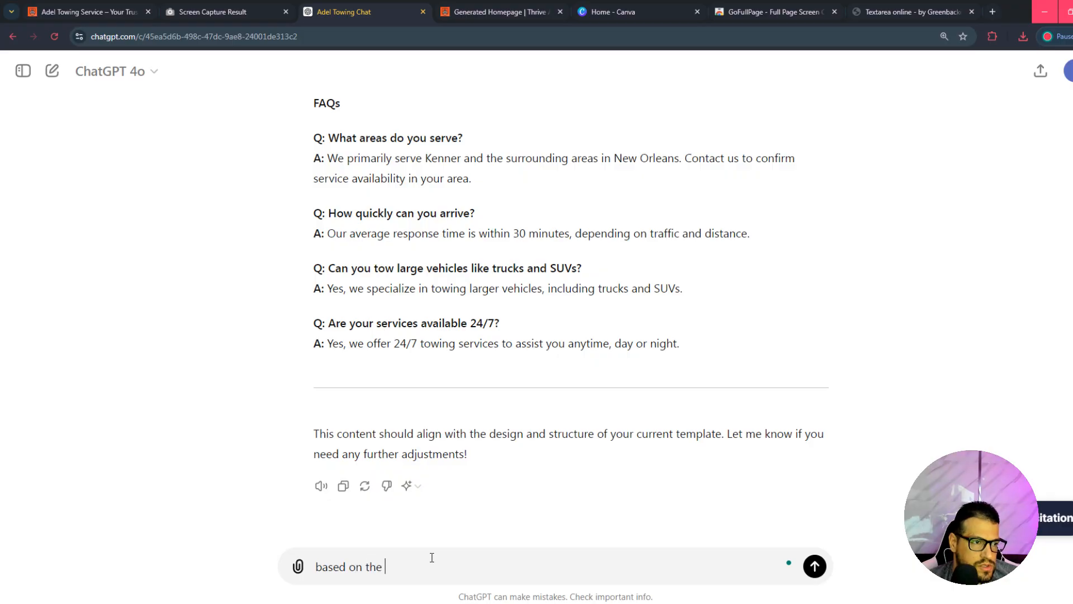
pyautogui.press('BackSpace')
pyautogui.press('BackSpace')
pyautogui.write('is conten')
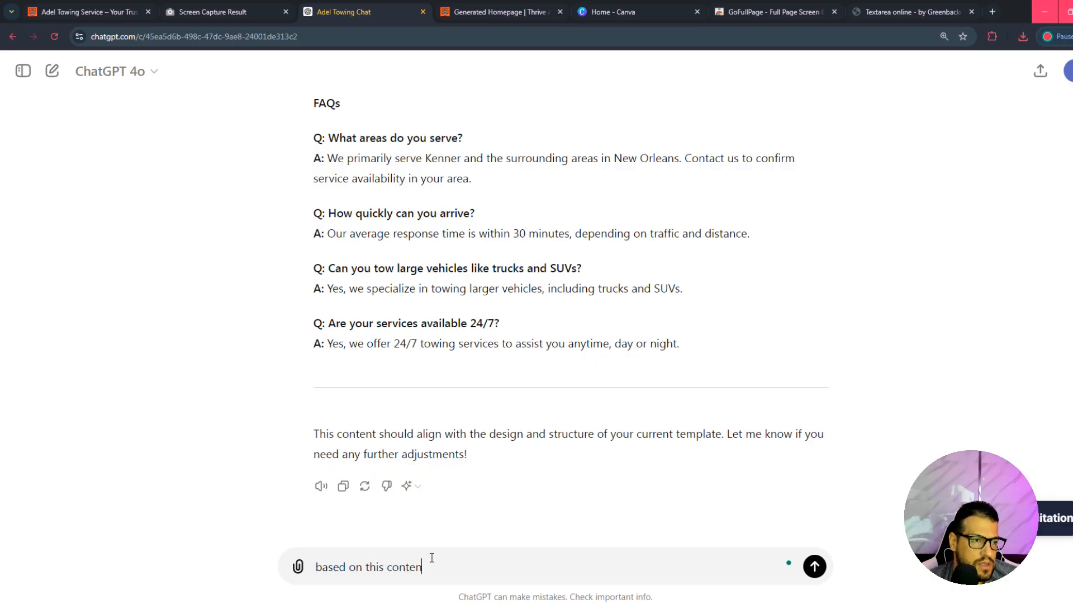
pyautogui.write('t, extract the text ')
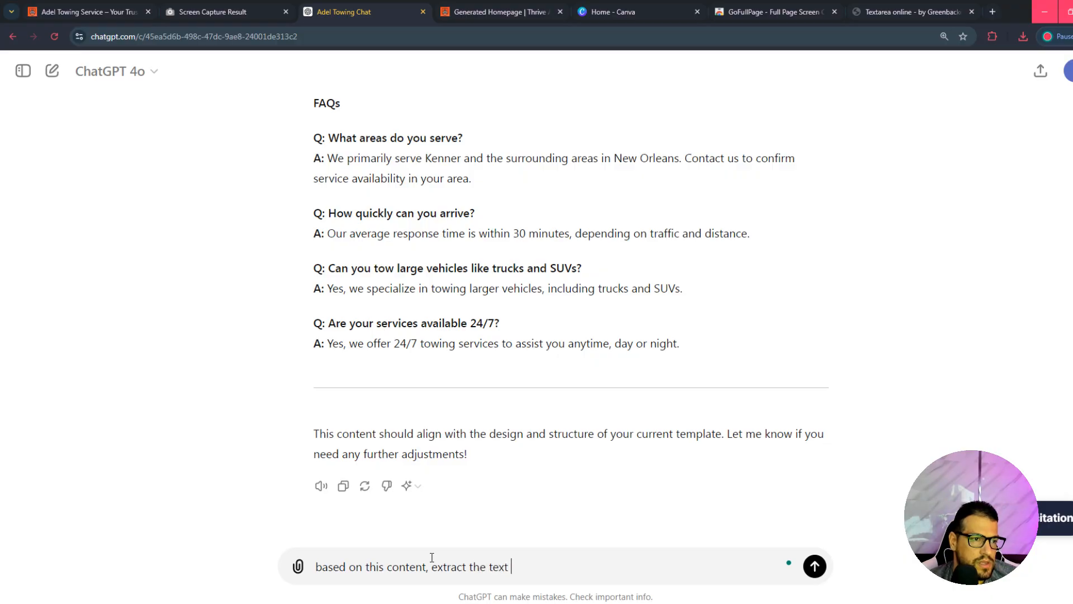
# Reword the unsent message to "based on this content, understand the text in order to be replaced".
pyautogui.write('so')
pyautogui.press('BackSpace')
pyautogui.press('BackSpace')
pyautogui.press('BackSpace')
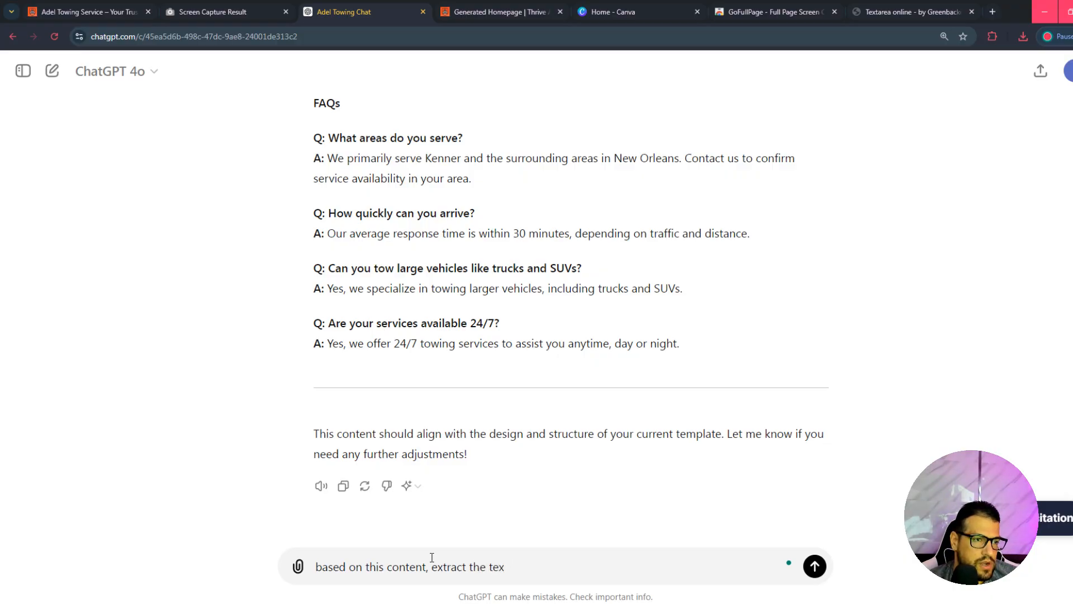
pyautogui.press('BackSpace')
pyautogui.press('BackSpace')
pyautogui.press('BackSpace')
pyautogui.press('BackSpace')
pyautogui.press('BackSpace')
pyautogui.press('BackSpace')
pyautogui.press('BackSpace')
pyautogui.press('BackSpace')
pyautogui.press('BackSpace')
pyautogui.press('BackSpace')
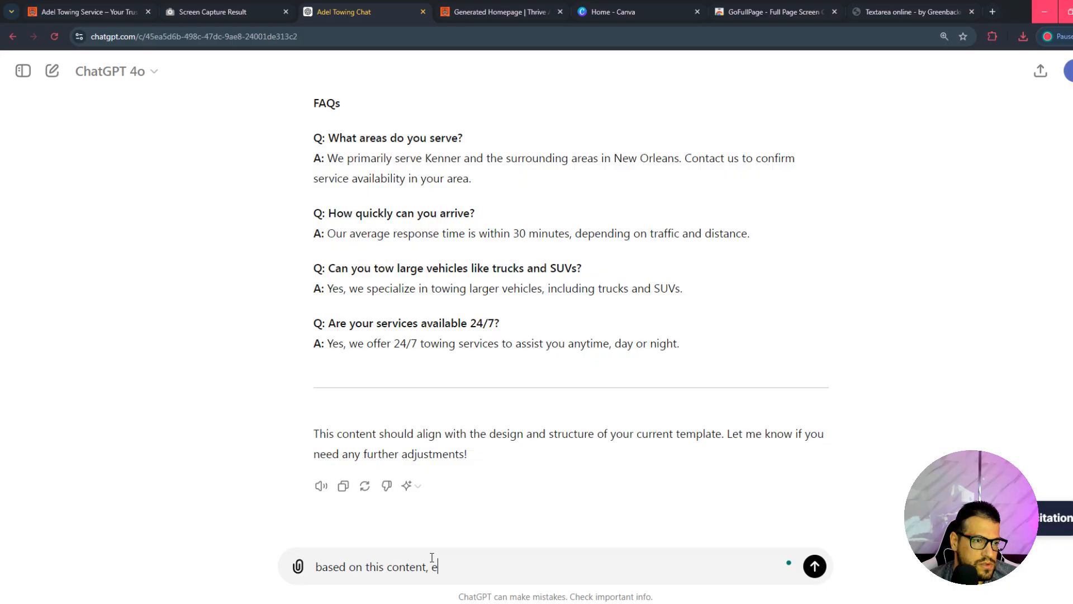
pyautogui.write('understan')
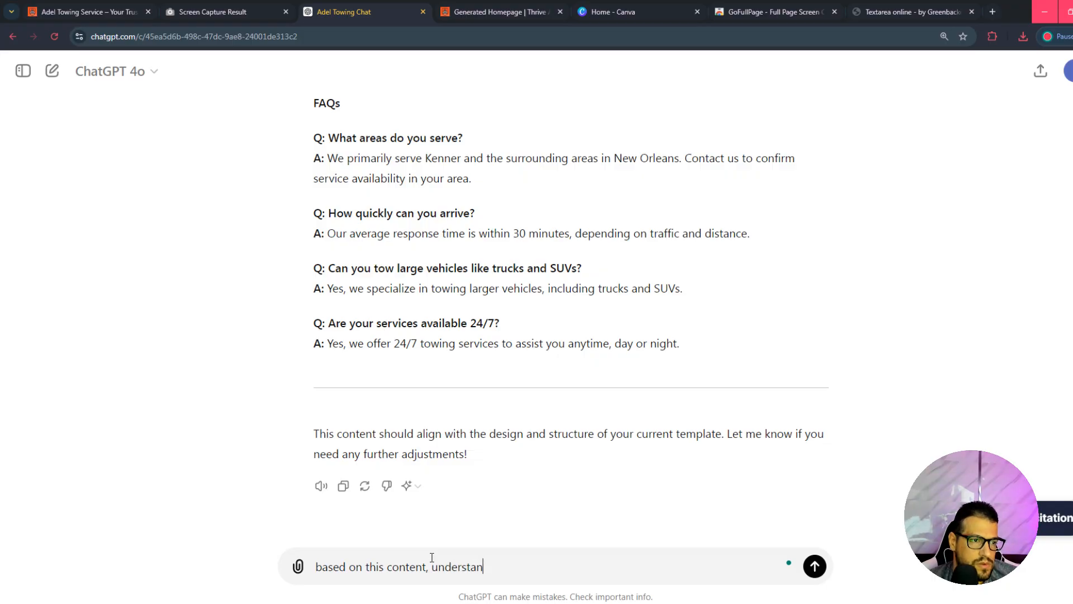
pyautogui.write('d the te')
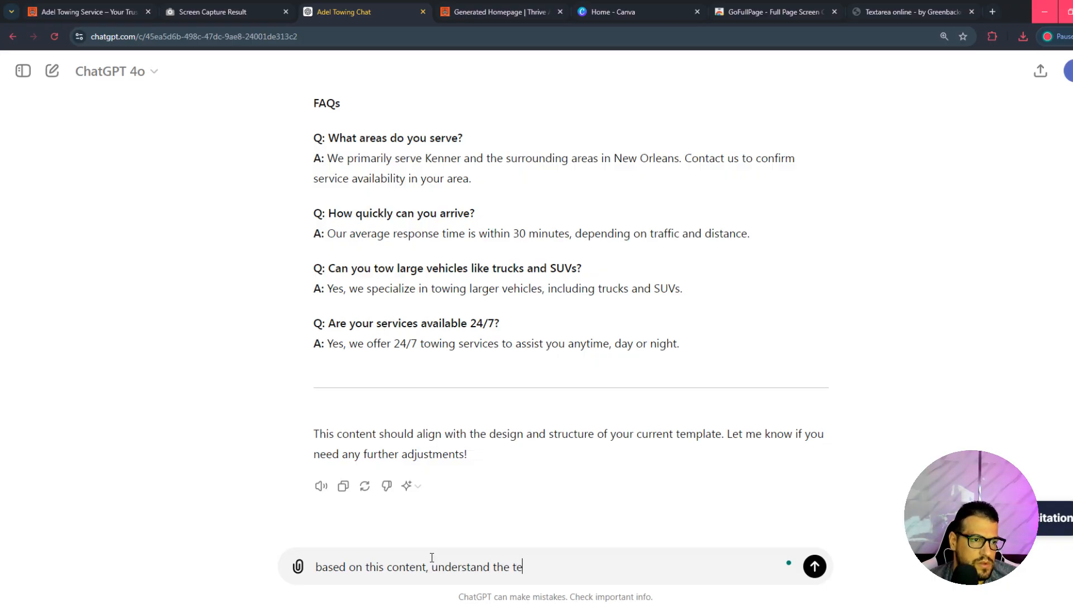
pyautogui.write('xt in ord')
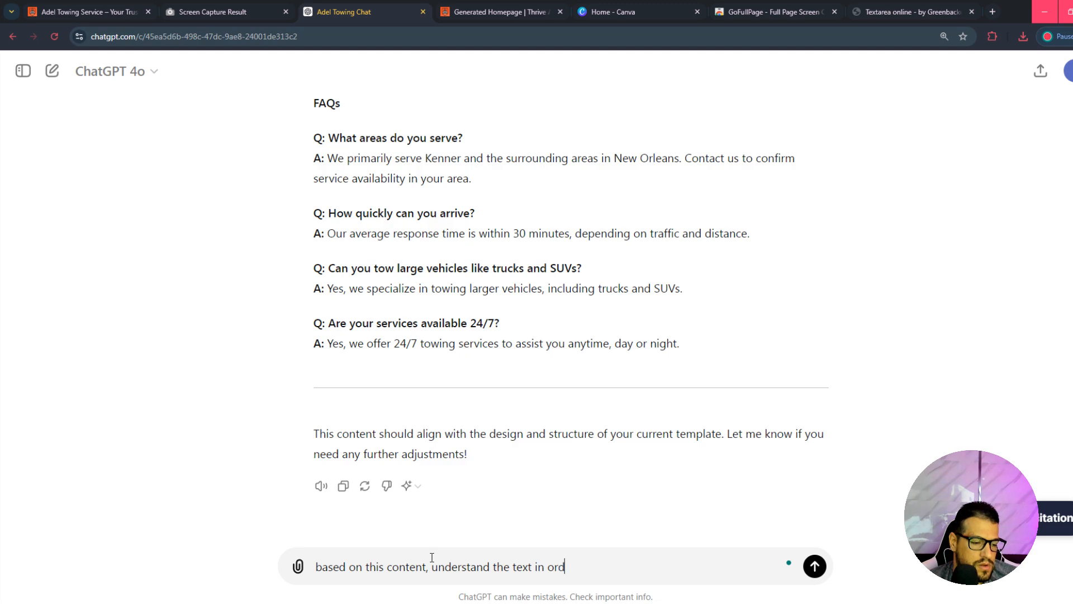
pyautogui.write('er to be replaced')
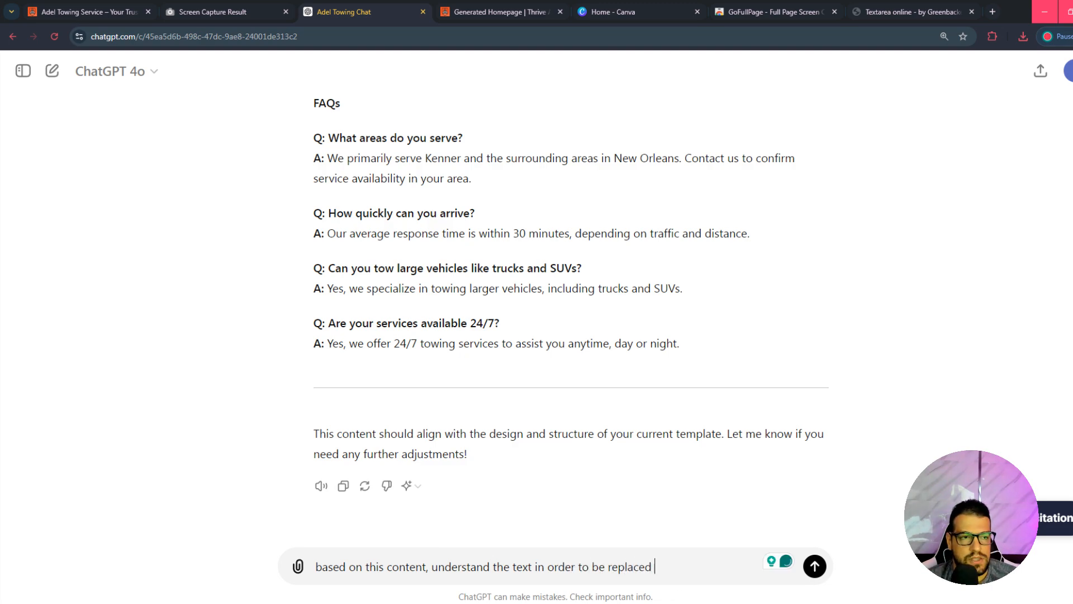
# Paste the copied page HTML after the prompt text and send the message.
pyautogui.hotkey('ctrl', 'a')
pyautogui.press('super+c')
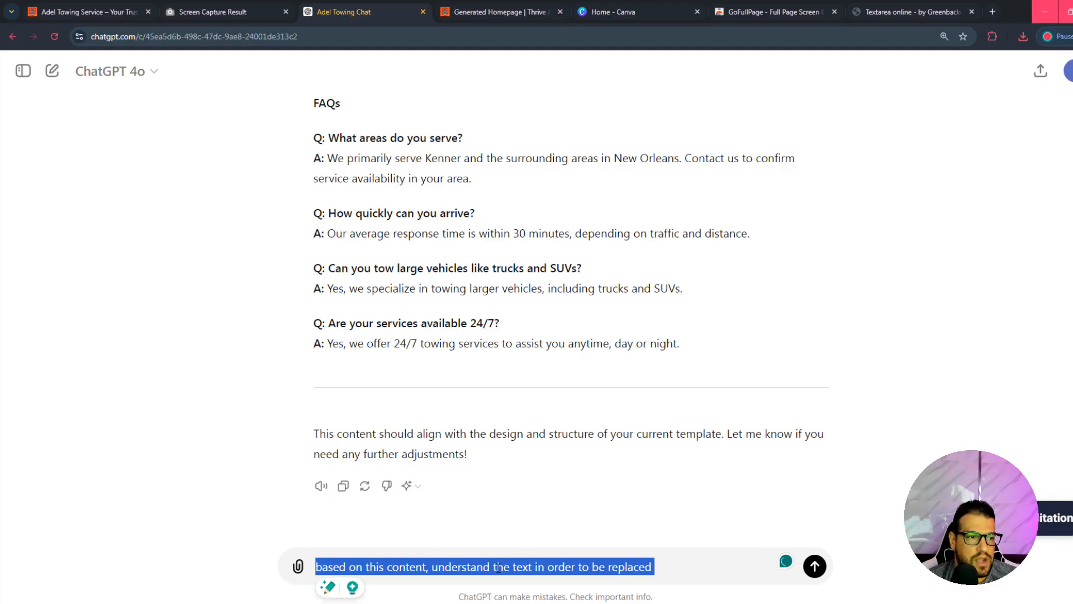
pyautogui.click(655, 569)
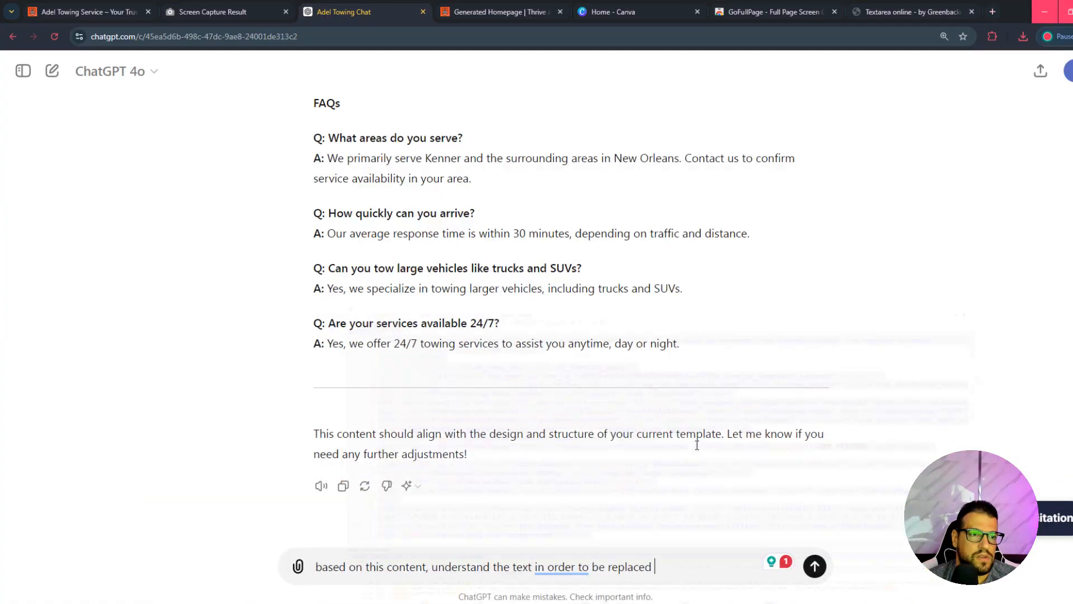
pyautogui.hotkey('ctrl', 'v')
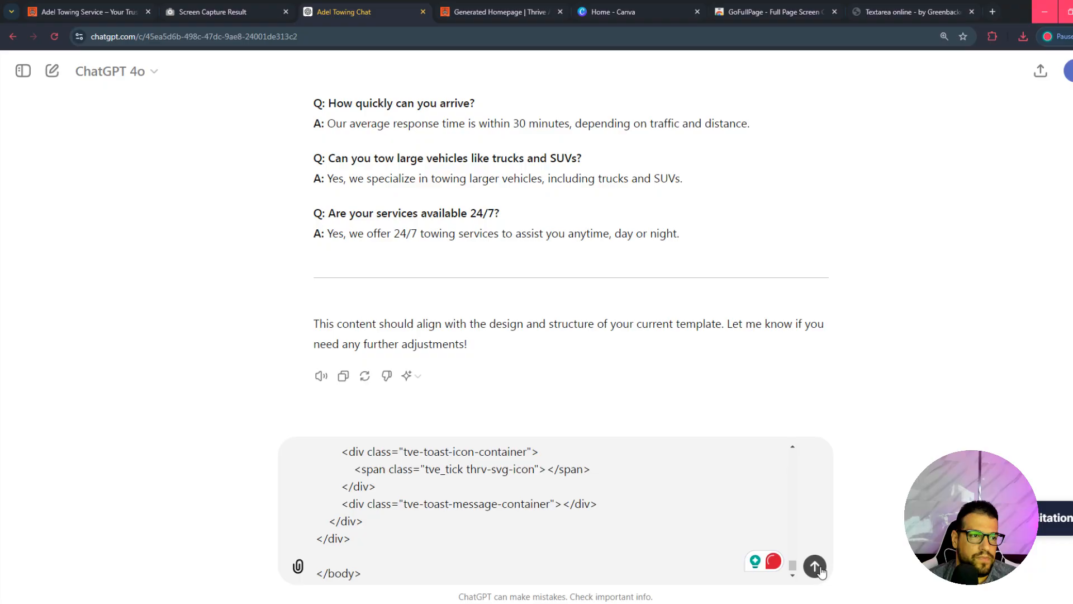
pyautogui.press('Return')
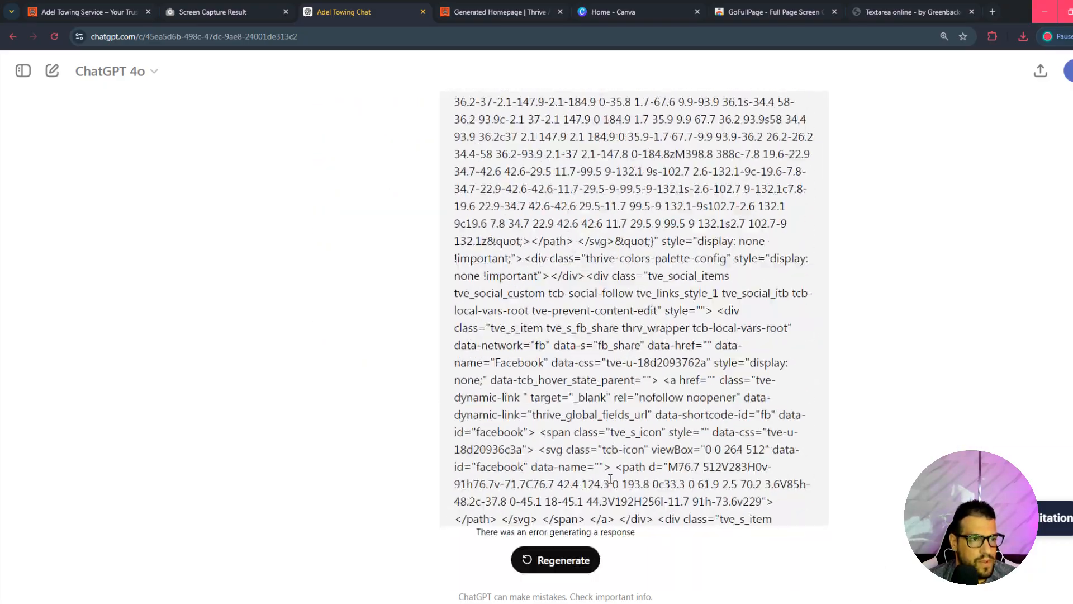
# Read the error under the submitted message and reload the ChatGPT conversation.
pyautogui.rightClick(341, 243)
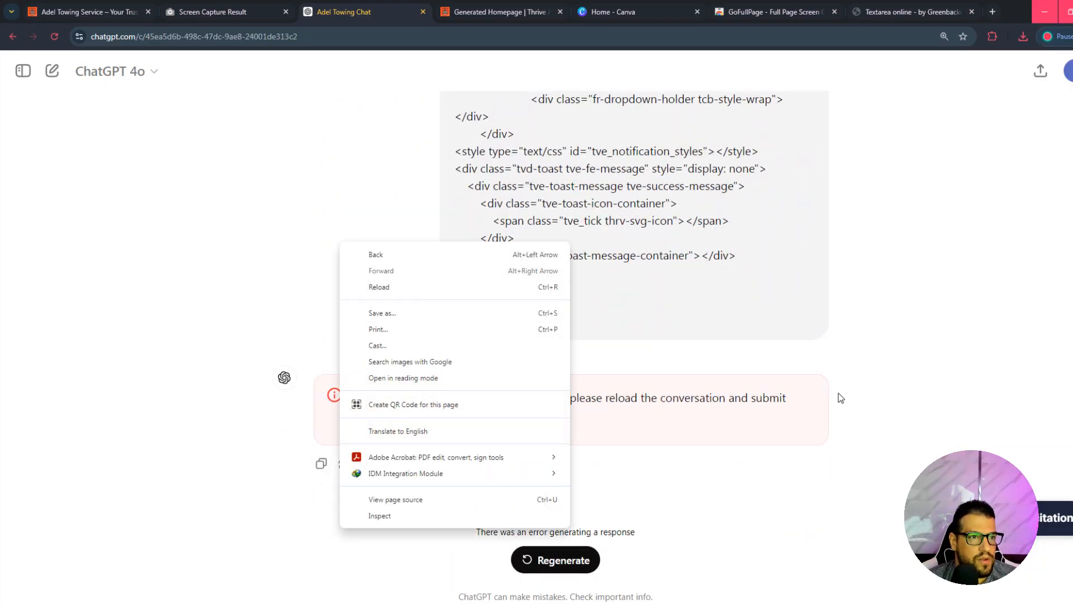
pyautogui.click(696, 364)
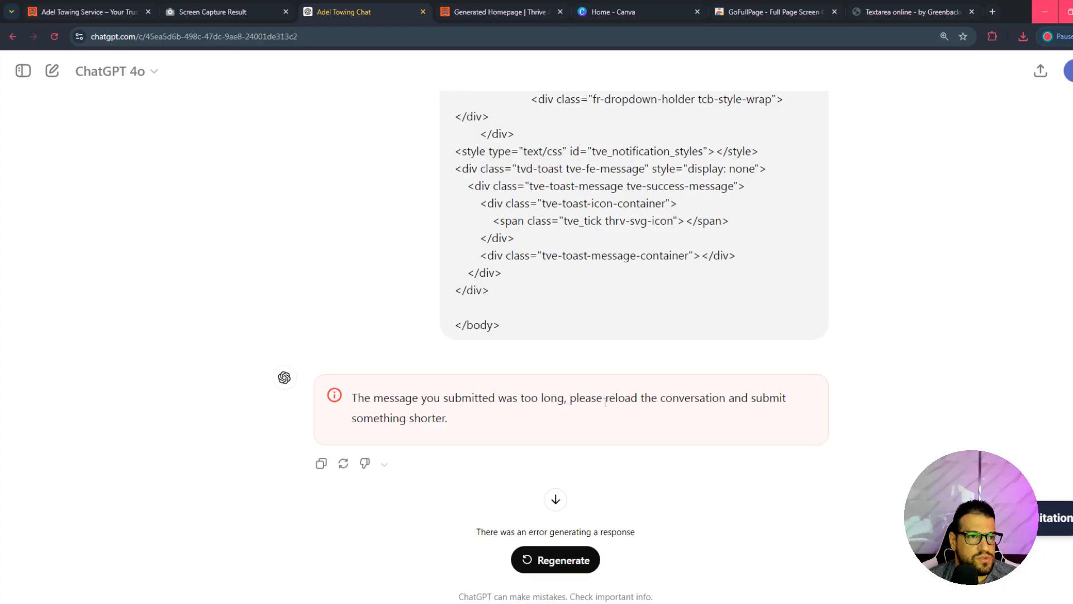
pyautogui.moveTo(544, 403); pyautogui.dragTo(652, 404)
pyautogui.click(671, 409)
pyautogui.rightClick(244, 231)
pyautogui.click(303, 279)
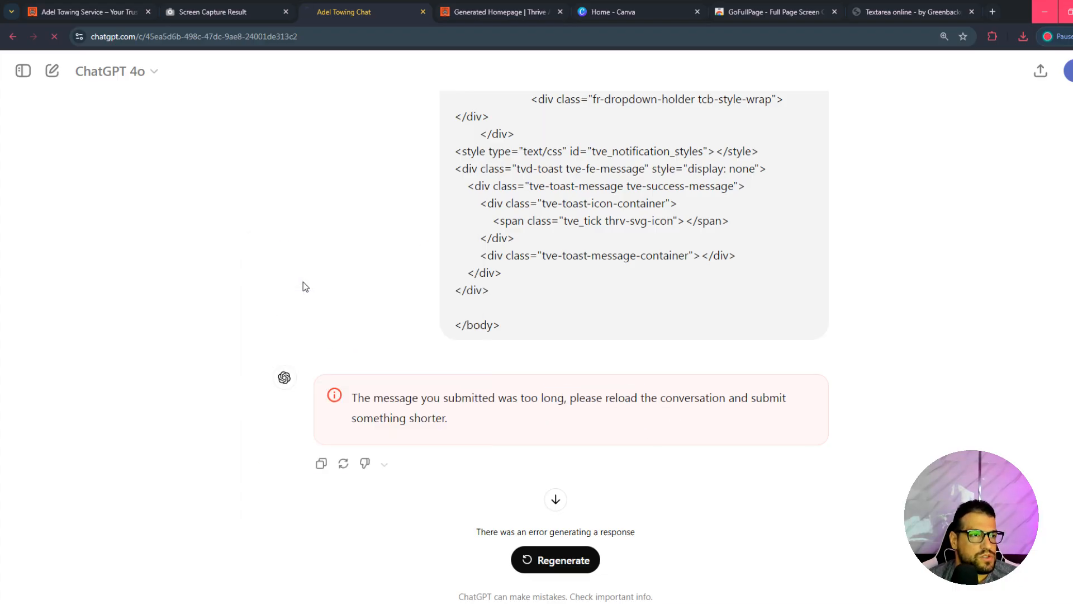
# Switch to Notepad++, start saving the page HTML as a new file, and set the wordpress-ai-english folder as its location.
pyautogui.click(685, 601)
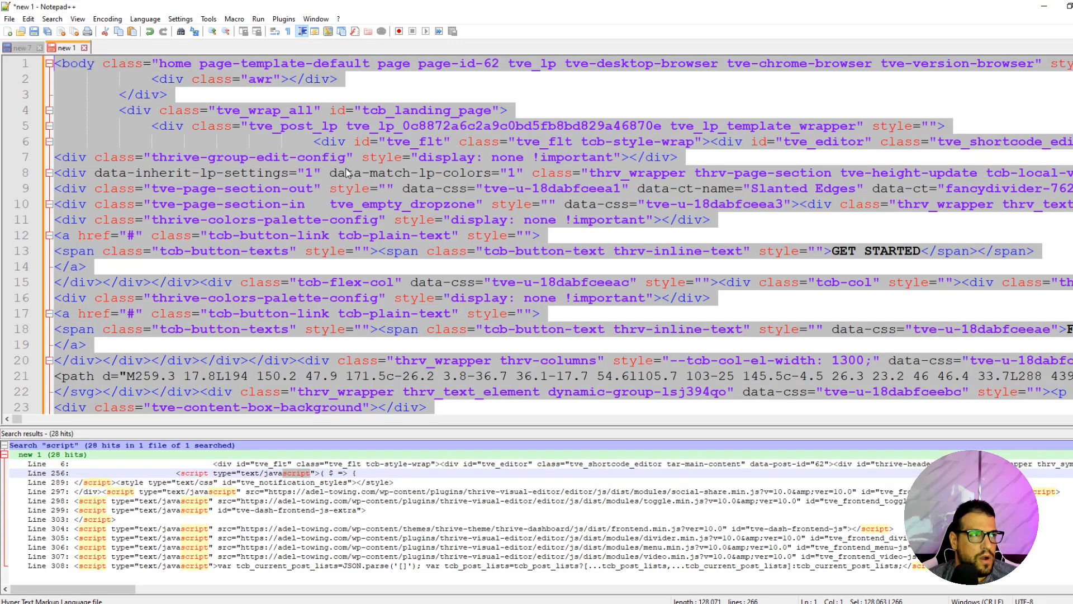
pyautogui.click(9, 19)
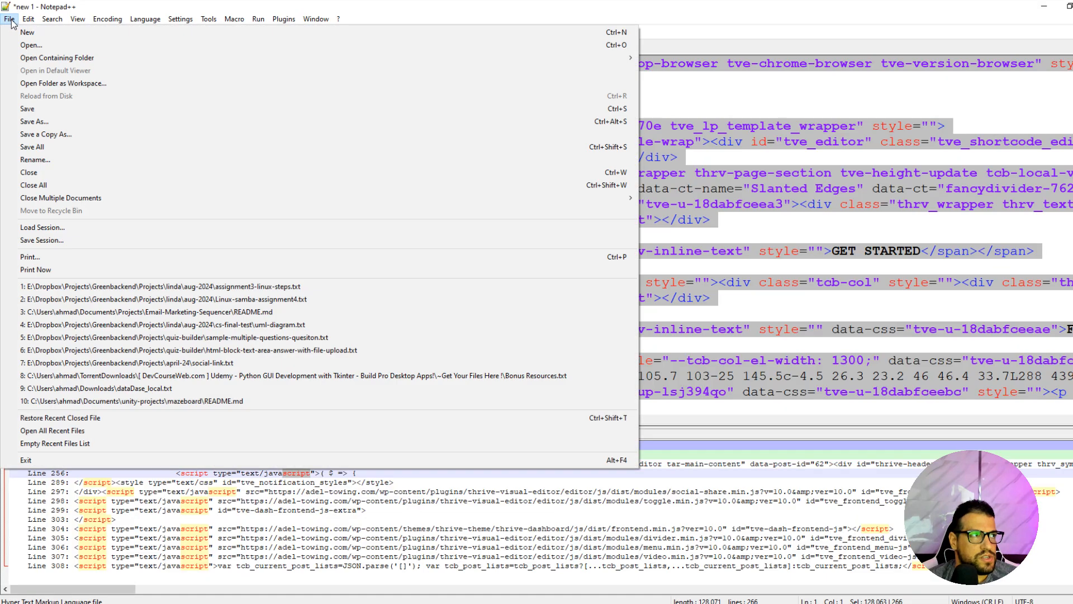
pyautogui.click(52, 123)
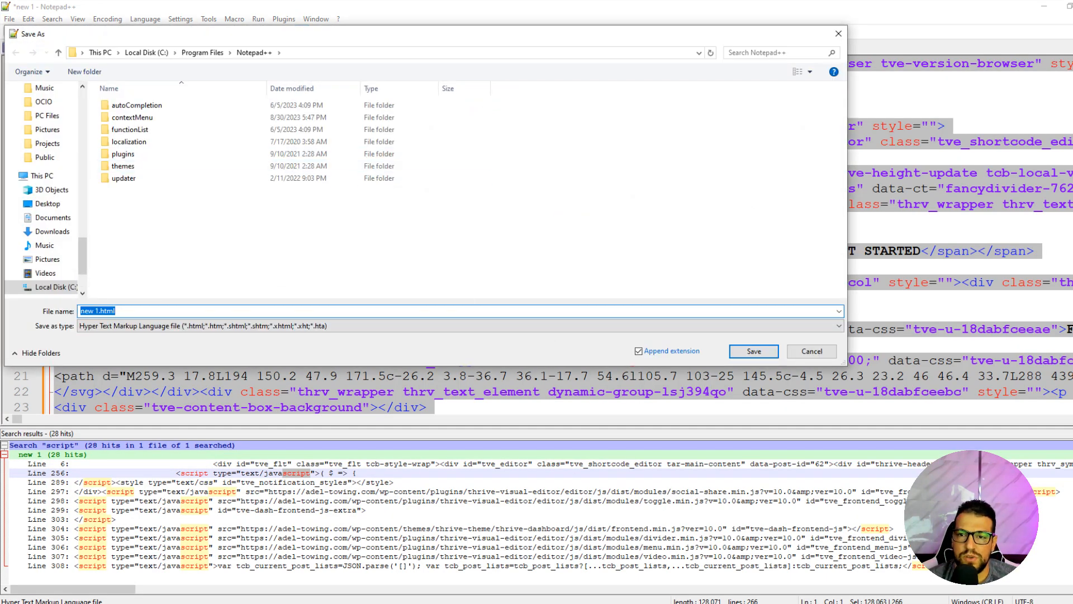
pyautogui.hotkey('alt', 'Tab')
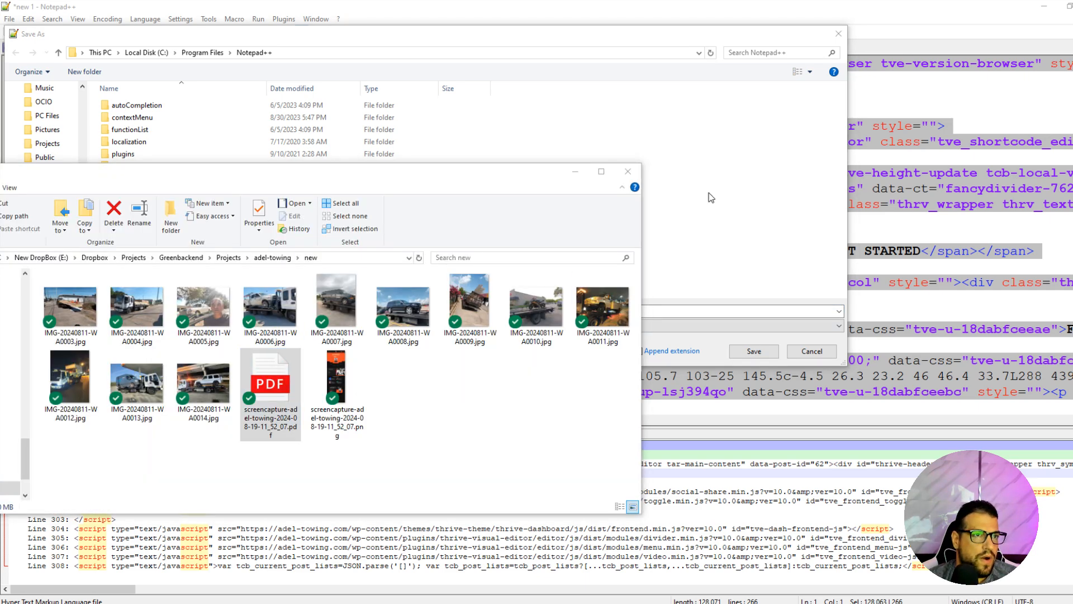
pyautogui.click(710, 311)
pyautogui.hotkey('ctrl', 'a')
pyautogui.hotkey('ctrl', 'v')
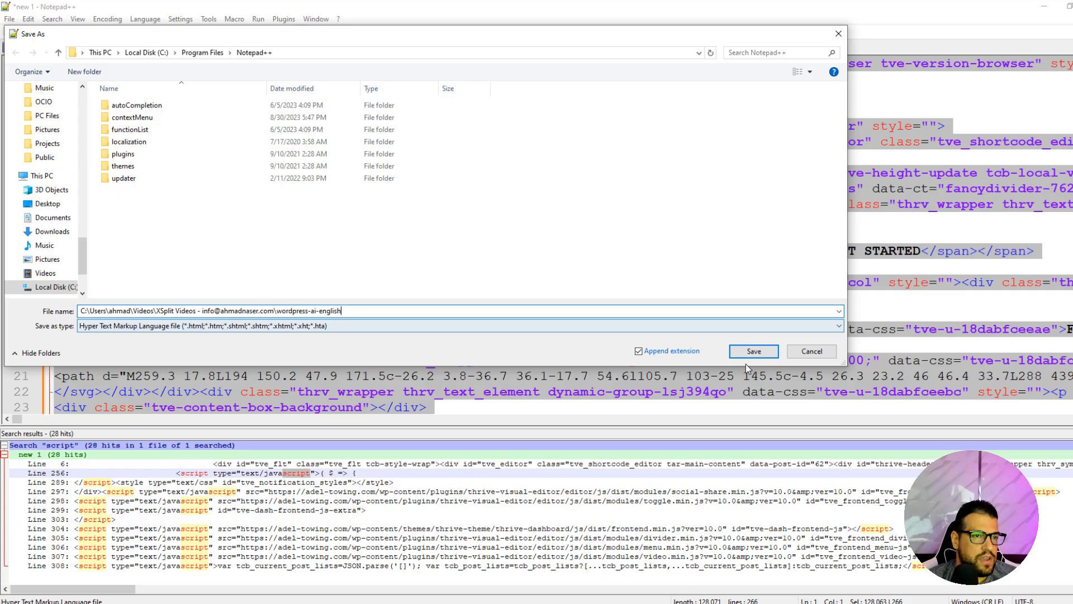
pyautogui.click(753, 351)
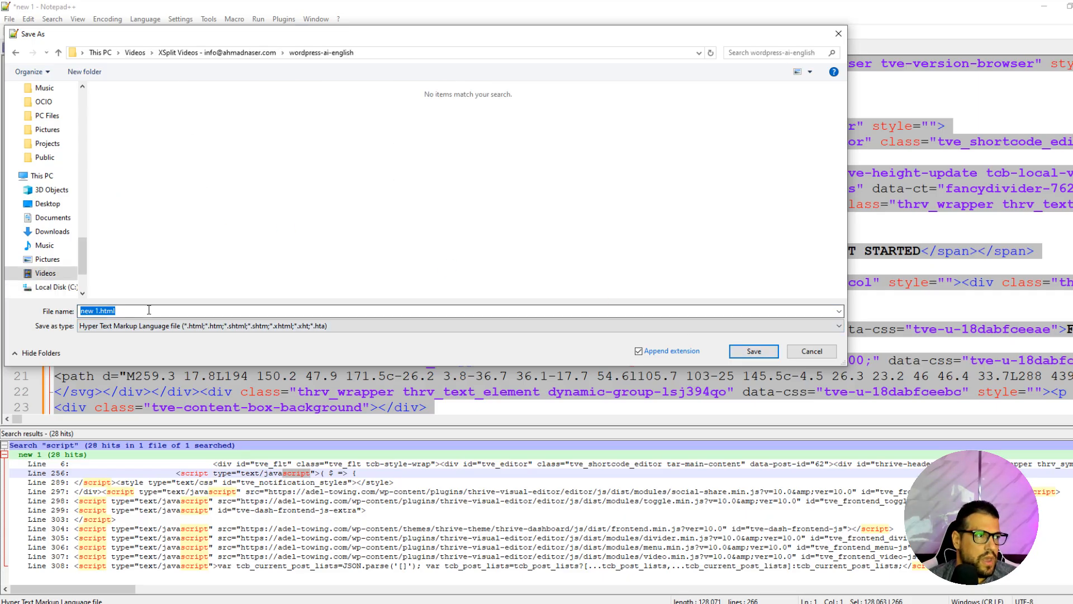
# Name the file template.html and save it in the chosen folder.
pyautogui.doubleClick(99, 309)
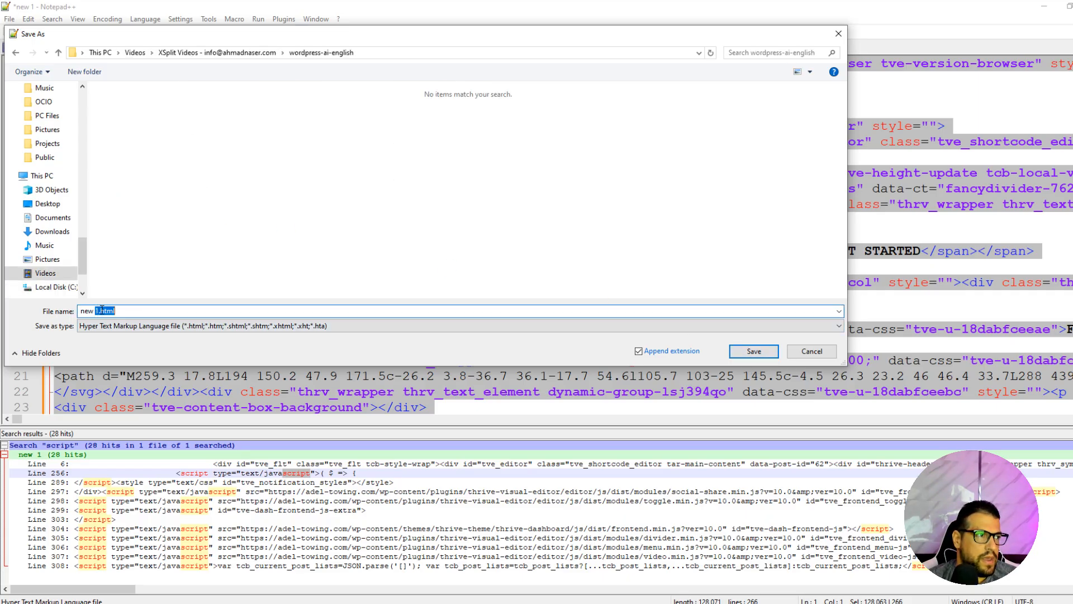
pyautogui.click(101, 311)
pyautogui.moveTo(100, 311); pyautogui.dragTo(17, 314)
pyautogui.write('template')
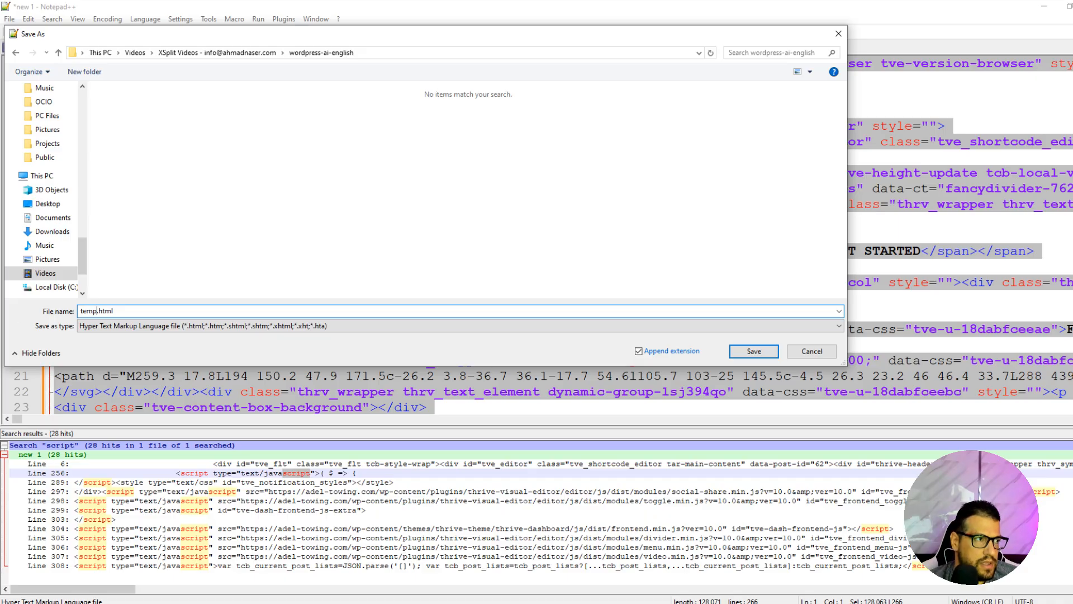
pyautogui.press('Return')
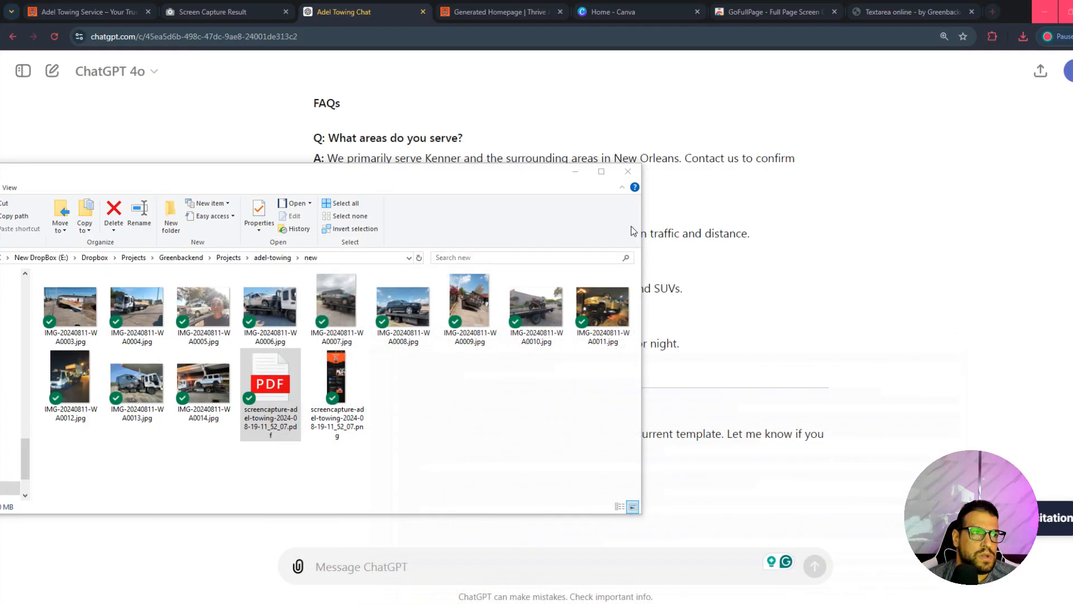
# Return to the ChatGPT conversation and paste the earlier prompt "based on this content, understand the text in order to be replaced" from clipboard history.
pyautogui.click(1043, 6)
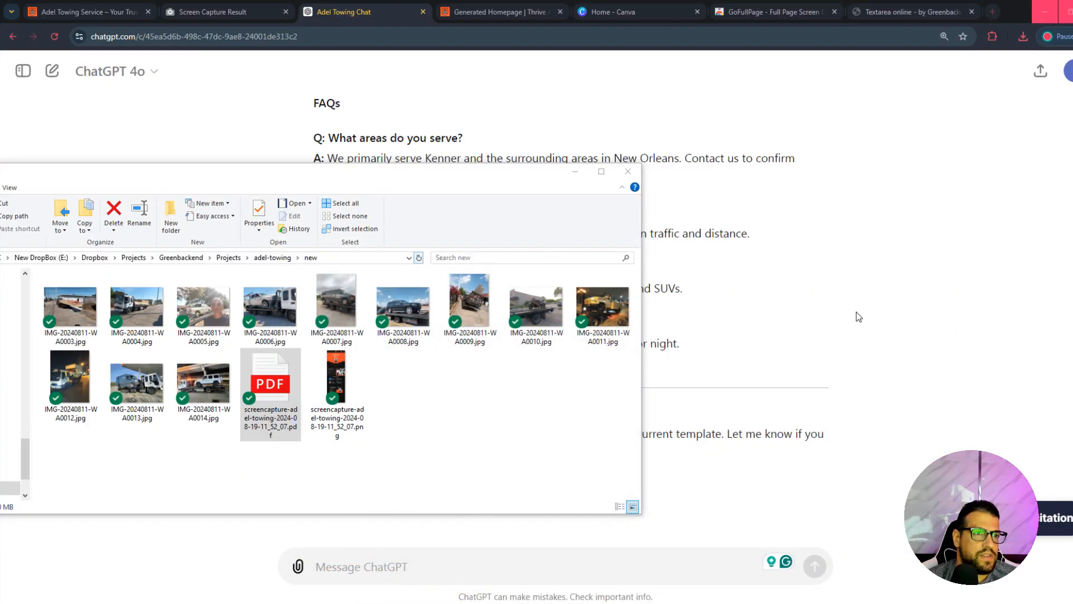
pyautogui.click(859, 317)
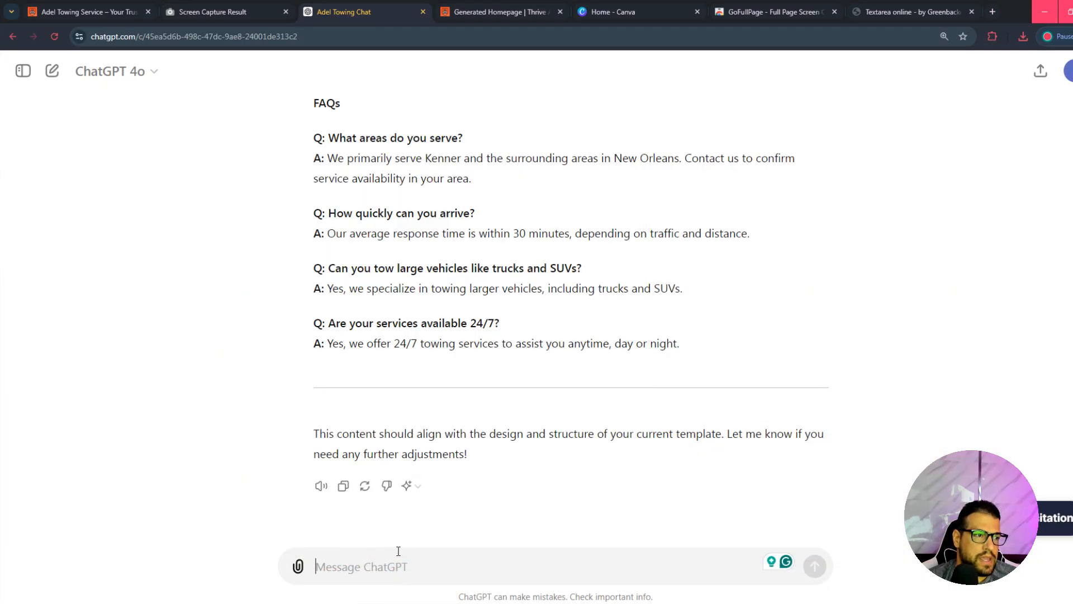
pyautogui.press('super+v')
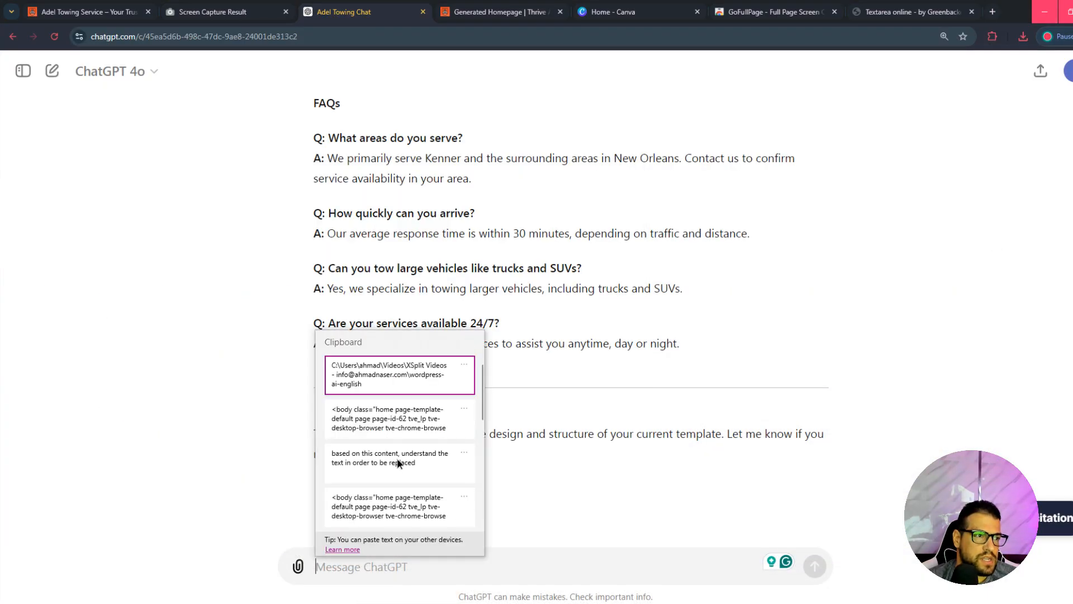
pyautogui.click(399, 462)
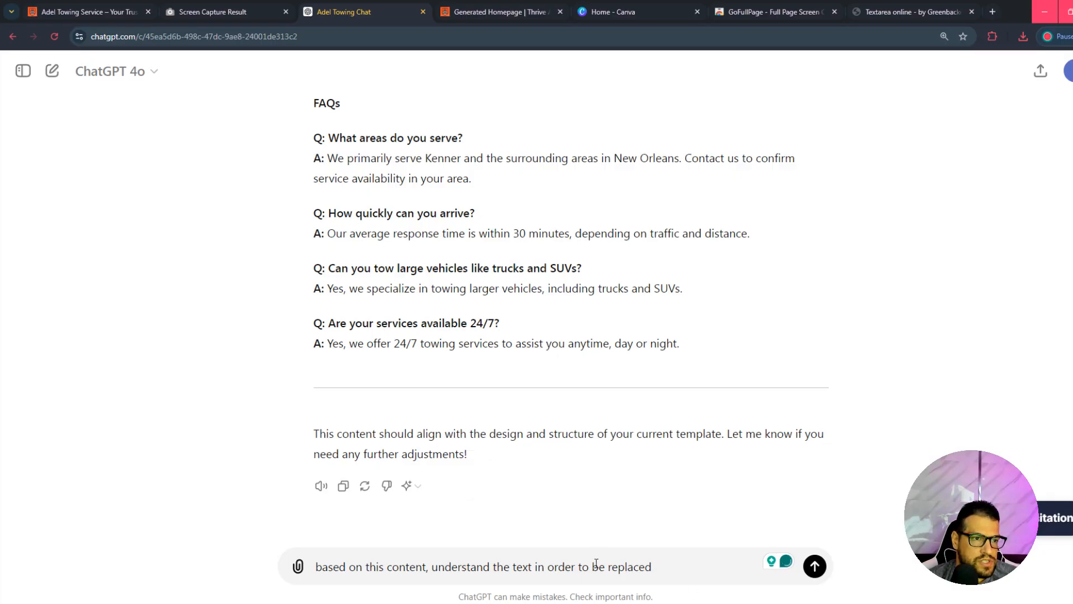
# Extend the unsent prompt with ", give me the new text to suit Adel towing from top to bottom".
pyautogui.press('BackSpace')
pyautogui.write(', ')
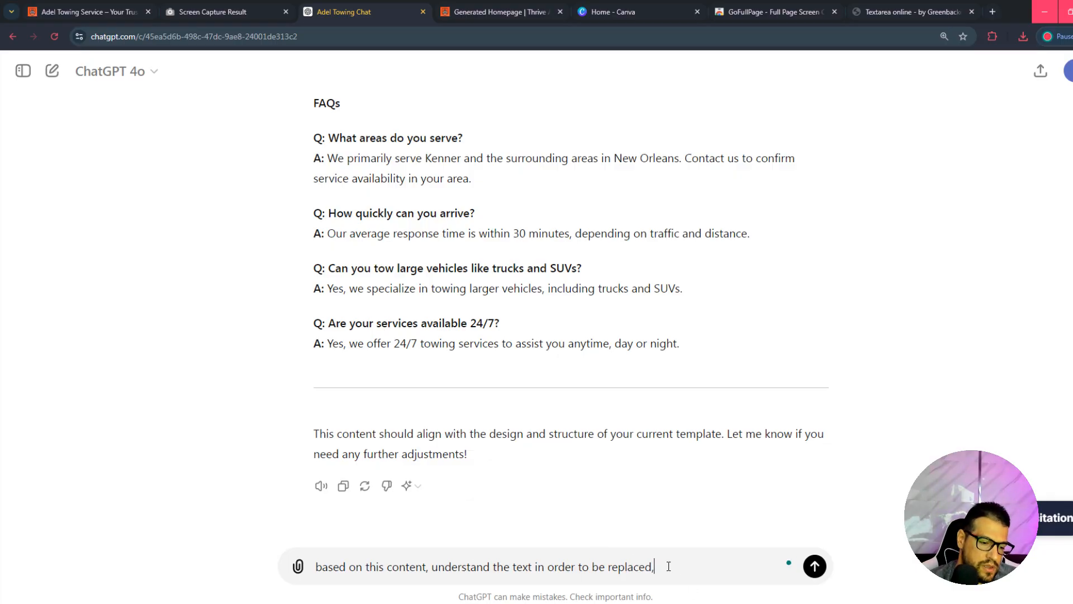
pyautogui.write('give me')
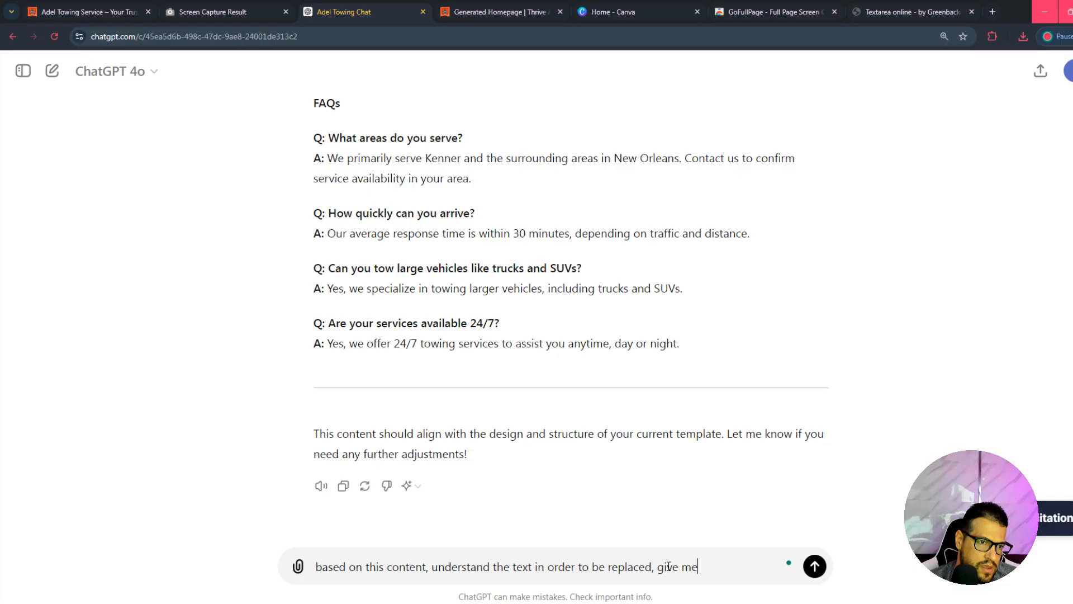
pyautogui.write(' the new text ')
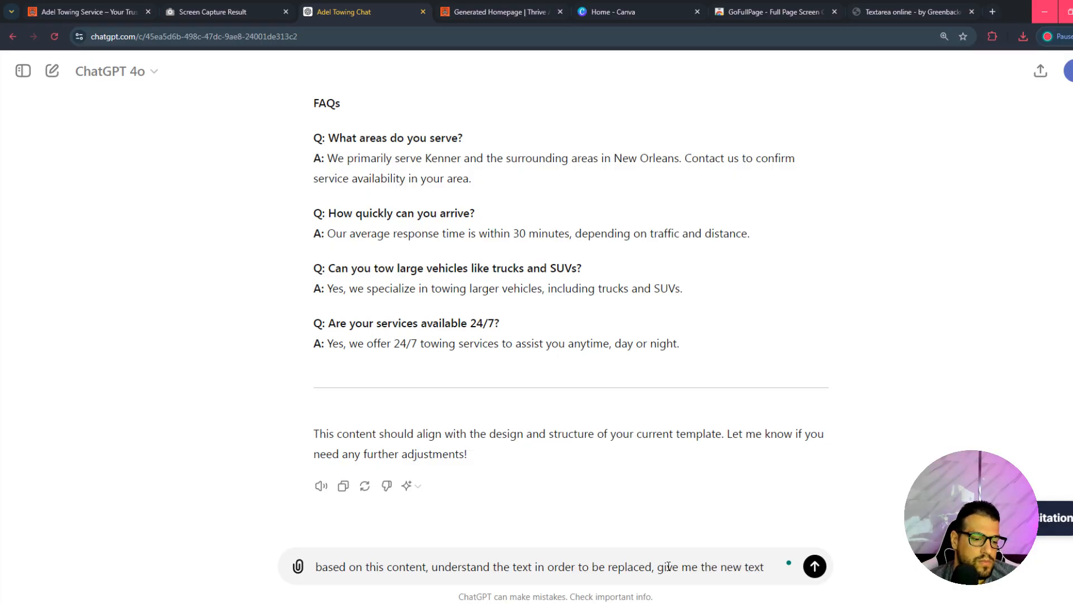
pyautogui.write('to suit ')
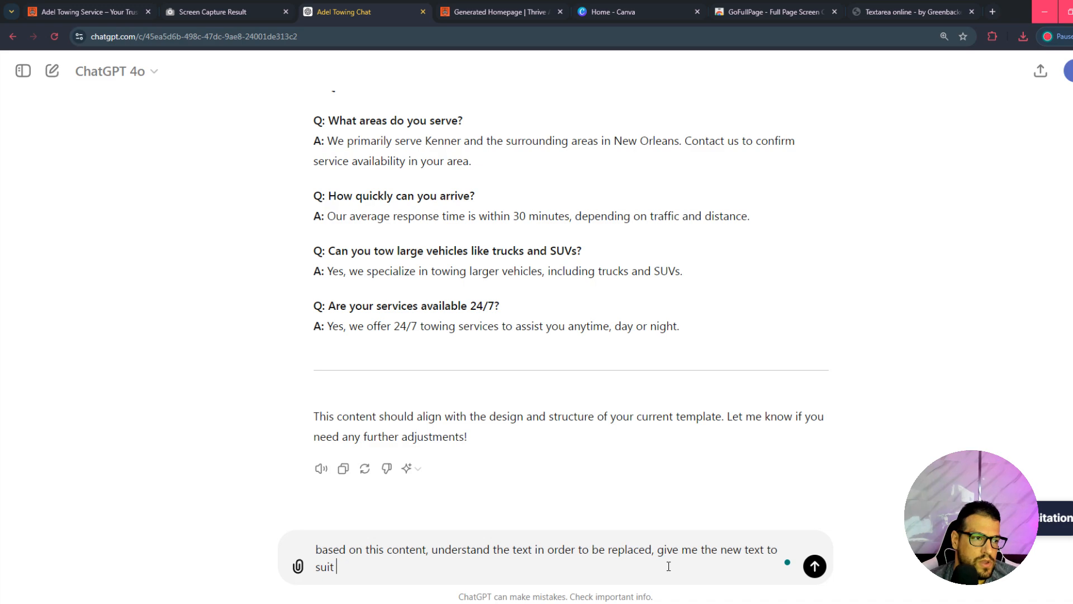
pyautogui.write('Adel towing from ')
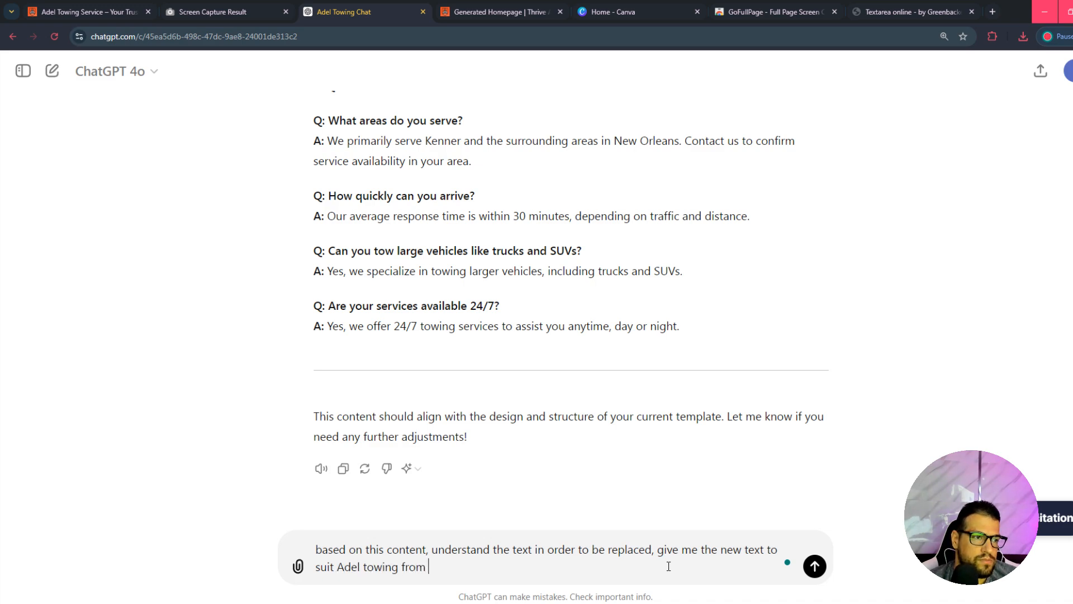
pyautogui.write('top to bottom')
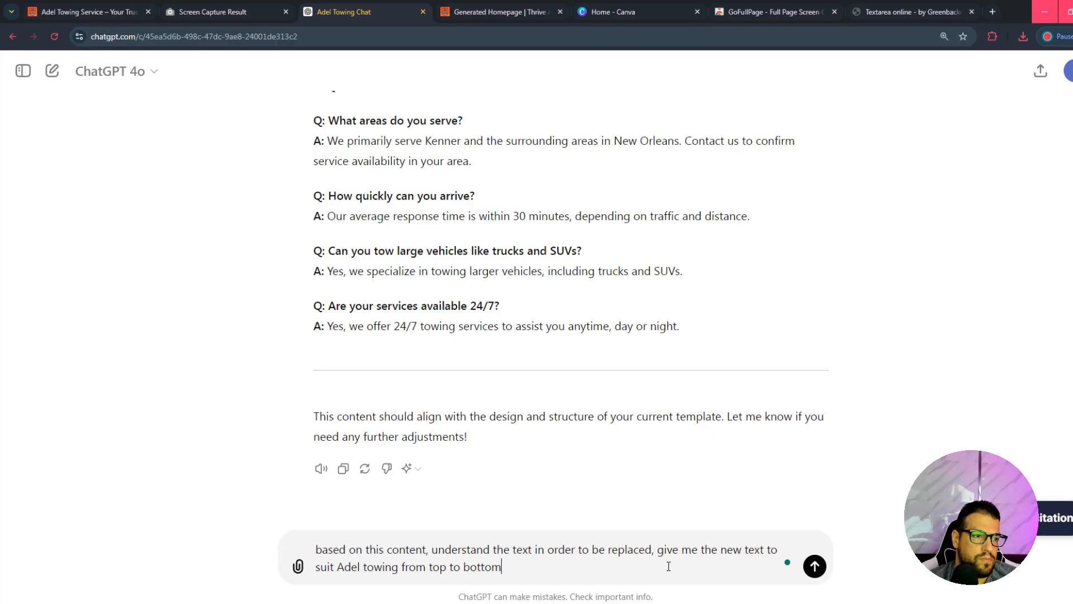
# Attach template.html to the prompt and send the message.
pyautogui.hotkey('ctrl', 'a')
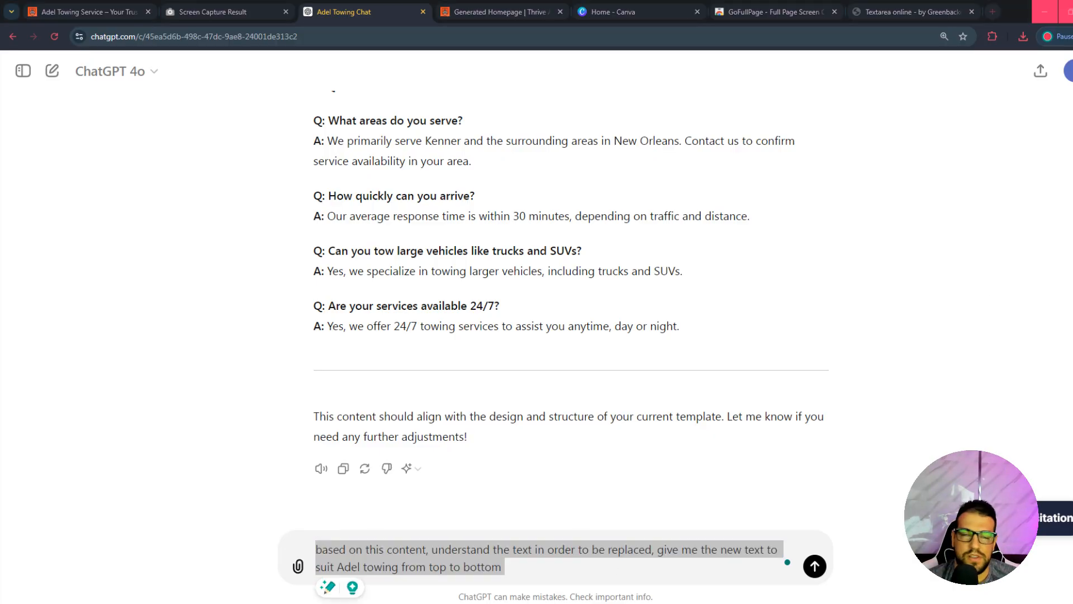
pyautogui.moveTo(391, 559); pyautogui.dragTo(420, 573)
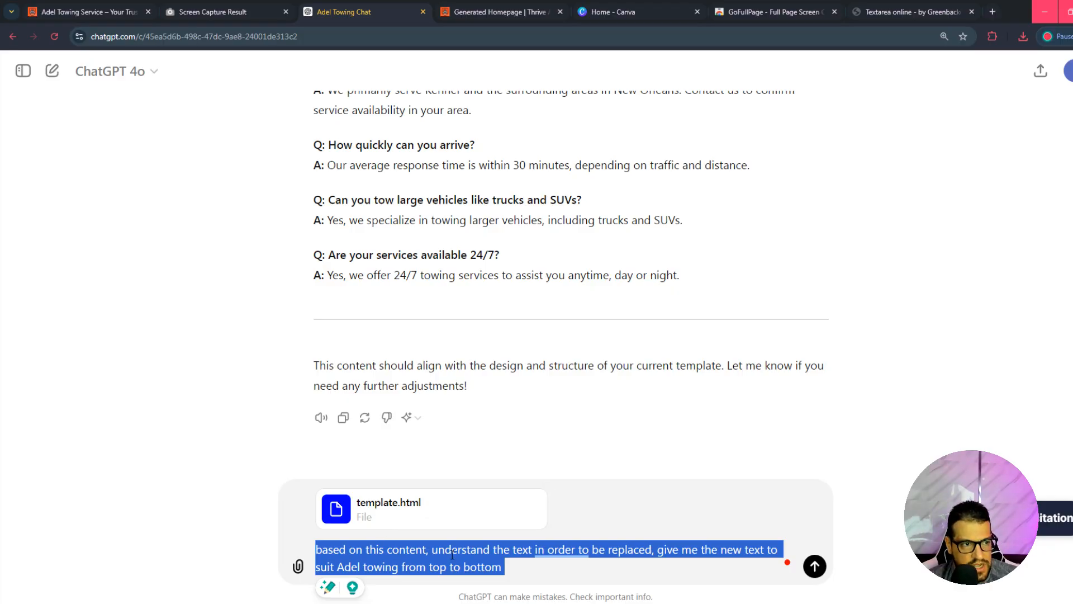
pyautogui.moveTo(563, 555)
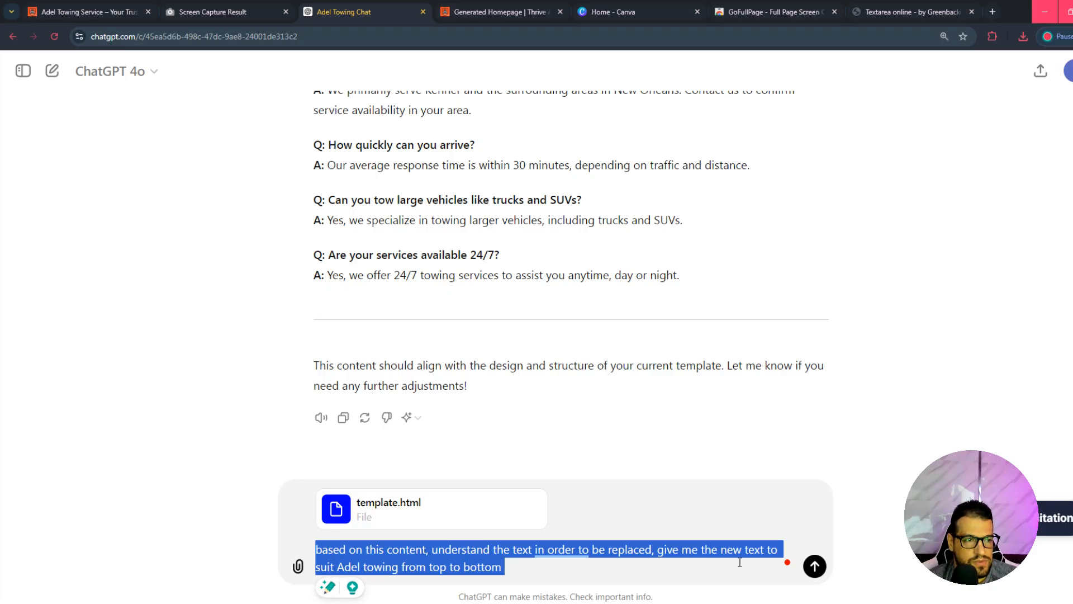
pyautogui.click(814, 566)
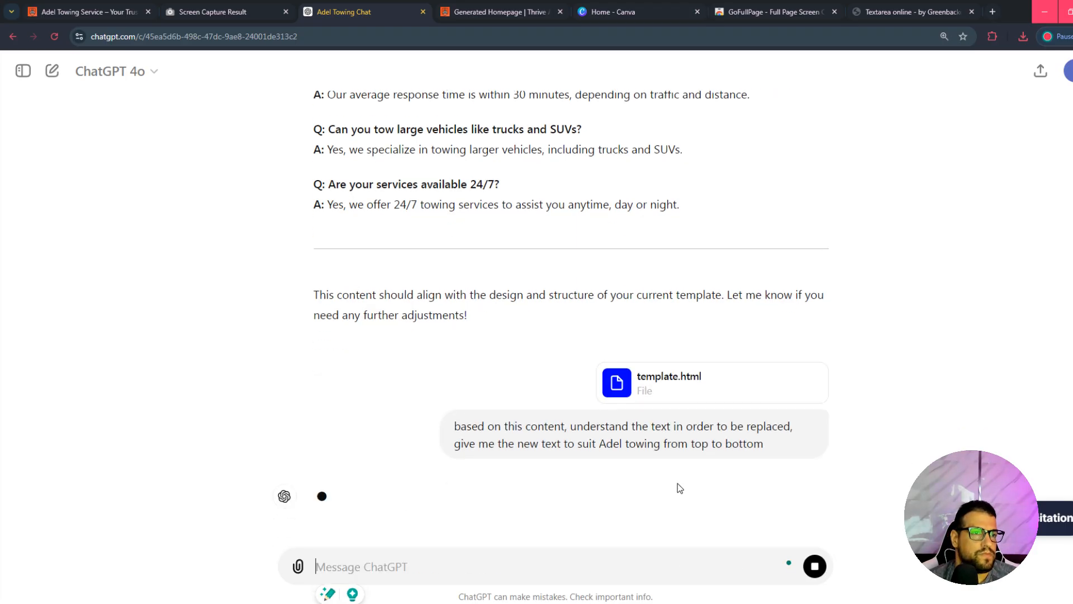
# Review the Header and Navigation text in ChatGPT's reply to the template.html message.
pyautogui.scroll(1, 559, 447)
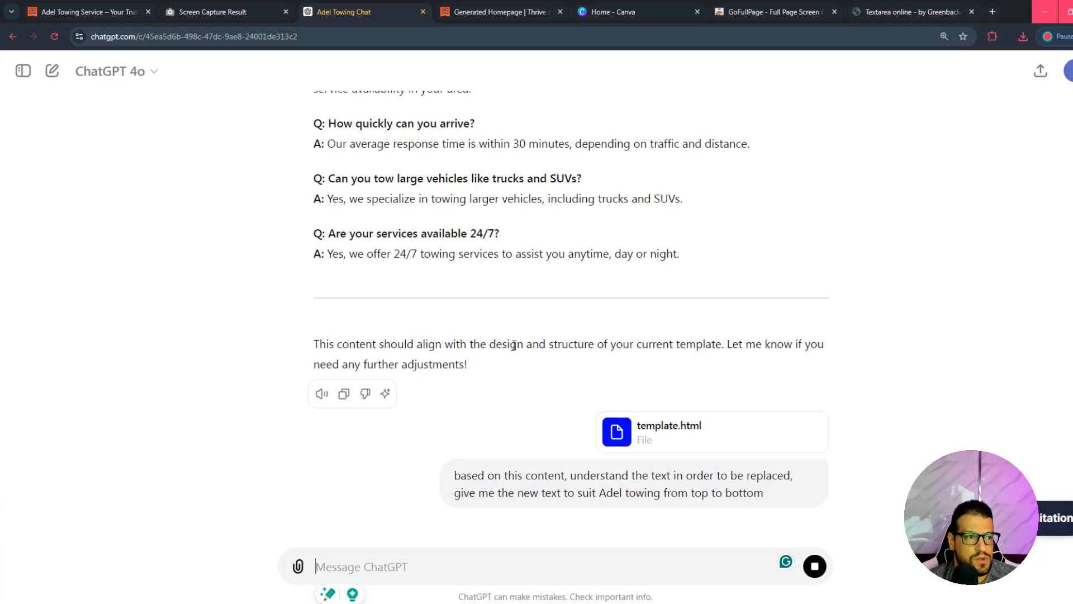
pyautogui.scroll(-1, 659, 447)
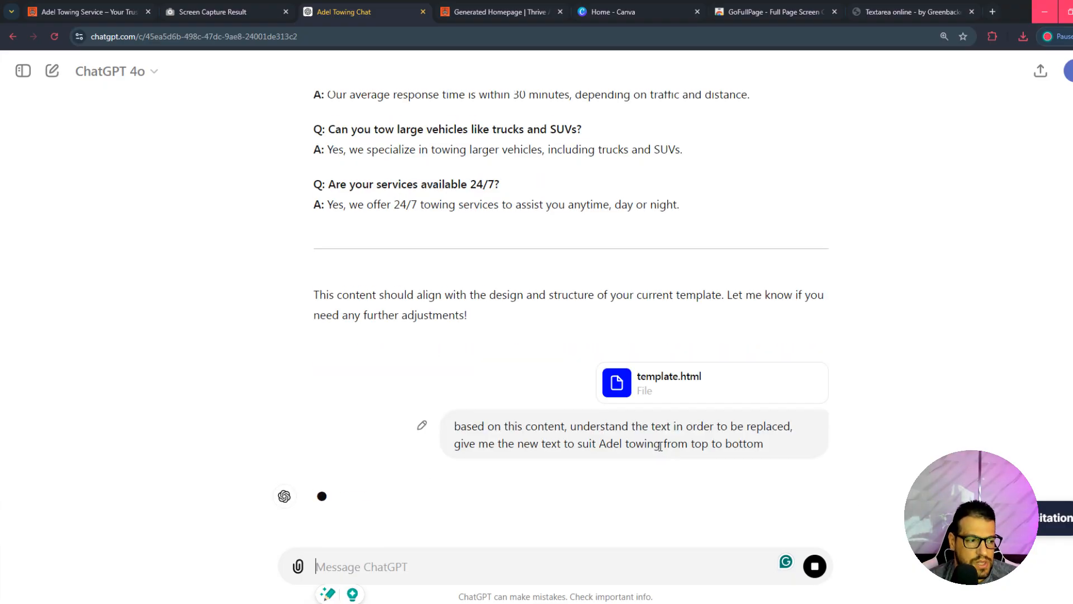
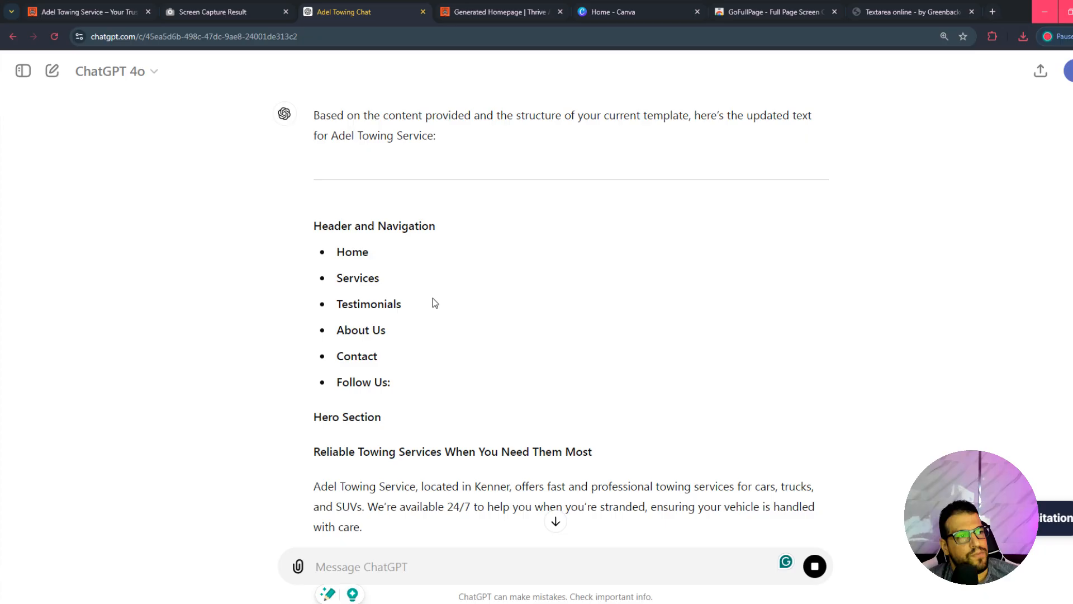
pyautogui.scroll(3, 419, 294)
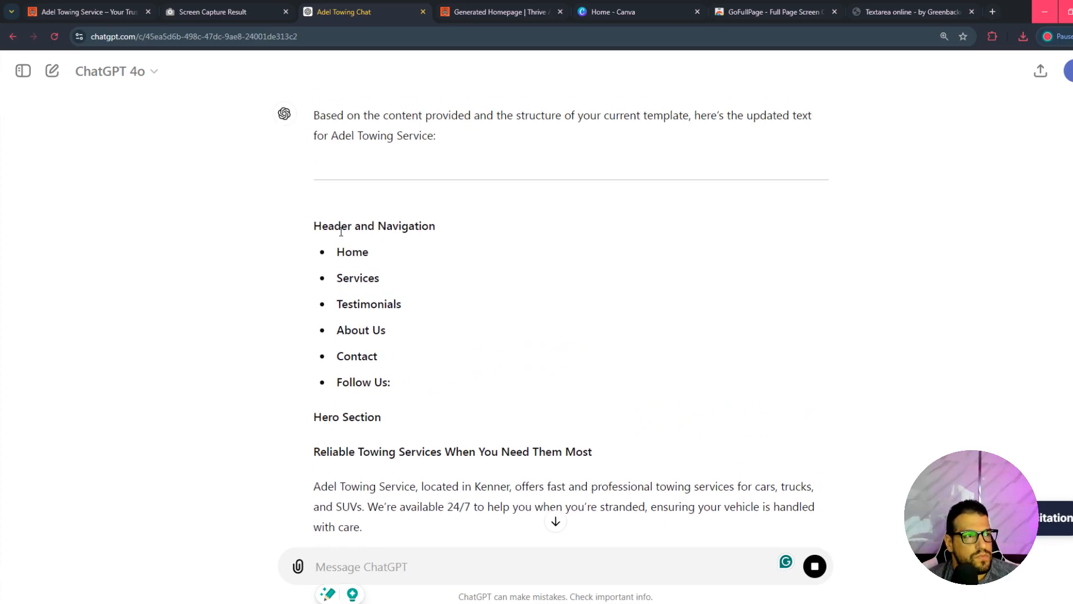
pyautogui.moveTo(317, 226); pyautogui.dragTo(419, 229)
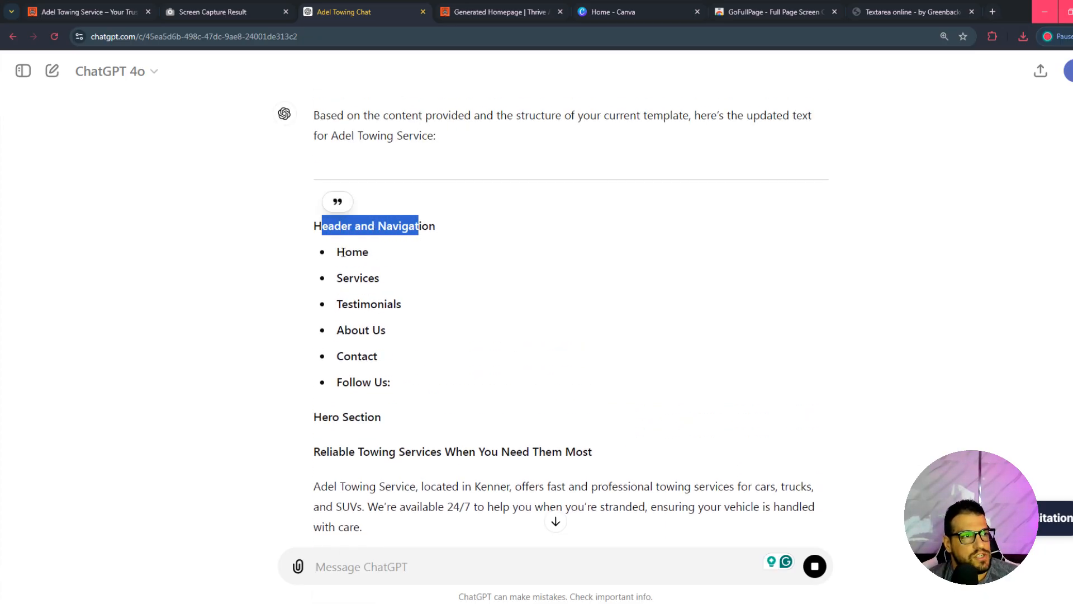
pyautogui.moveTo(342, 252); pyautogui.dragTo(399, 382)
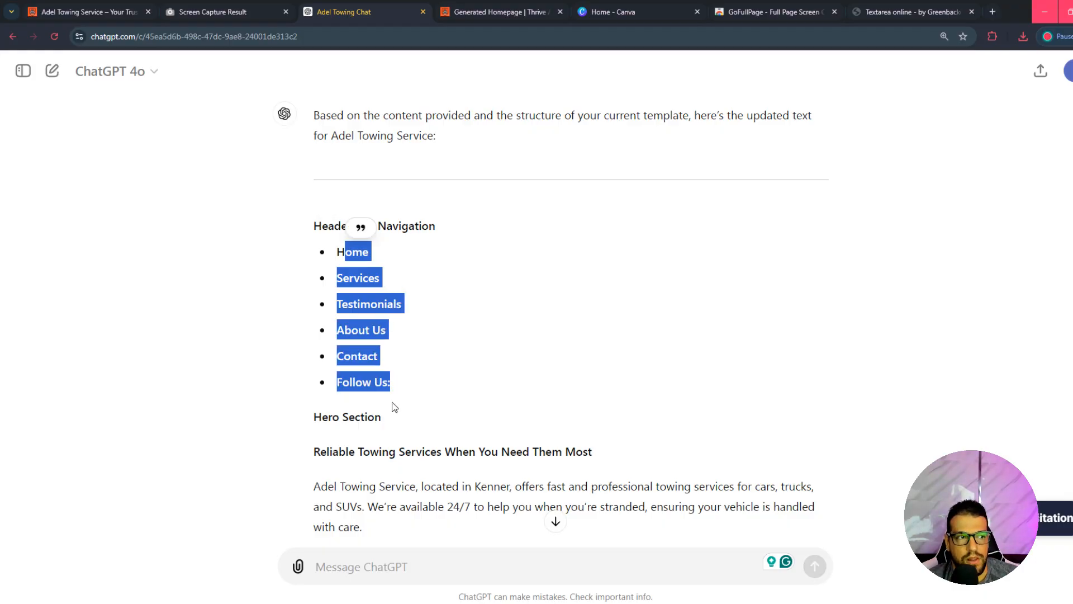
pyautogui.scroll(-1, 394, 407)
pyautogui.moveTo(313, 167); pyautogui.dragTo(395, 352)
pyautogui.scroll(-2, 338, 250)
# Review the Hero Section heading and description in the reply, continuing to the button labels and Key Service Metrics.
pyautogui.moveTo(316, 244); pyautogui.dragTo(361, 244)
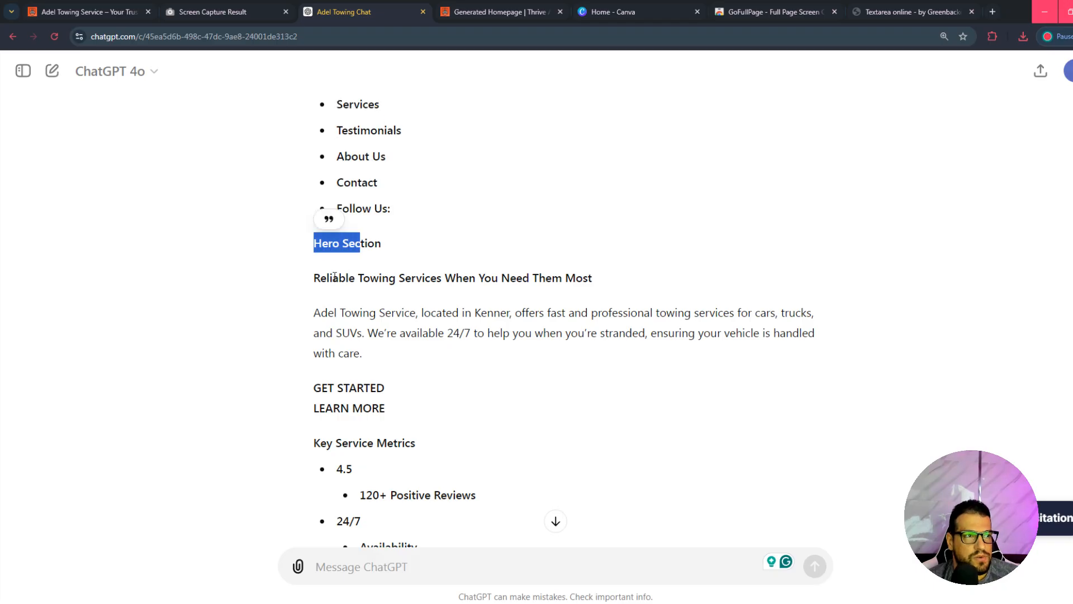
pyautogui.moveTo(321, 278); pyautogui.dragTo(514, 272)
pyautogui.moveTo(568, 269); pyautogui.dragTo(589, 271)
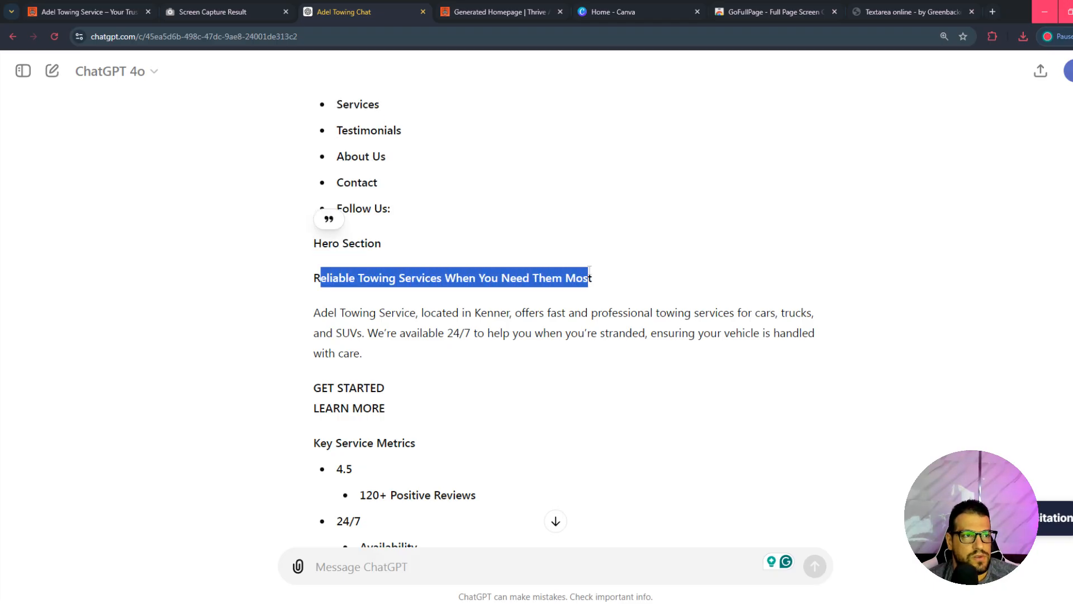
pyautogui.click(579, 279)
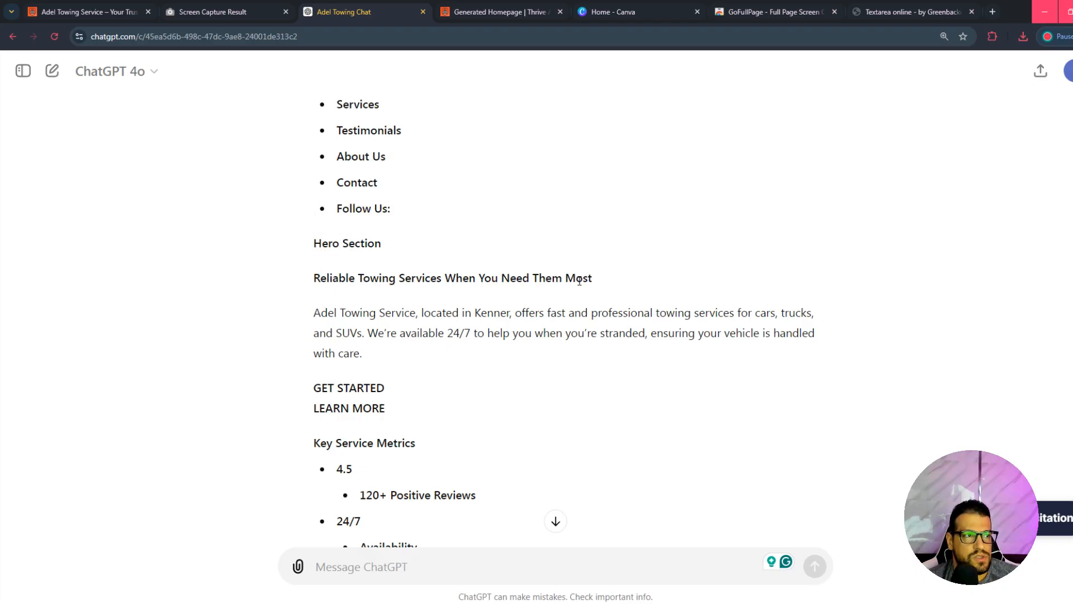
pyautogui.scroll(-1, 472, 344)
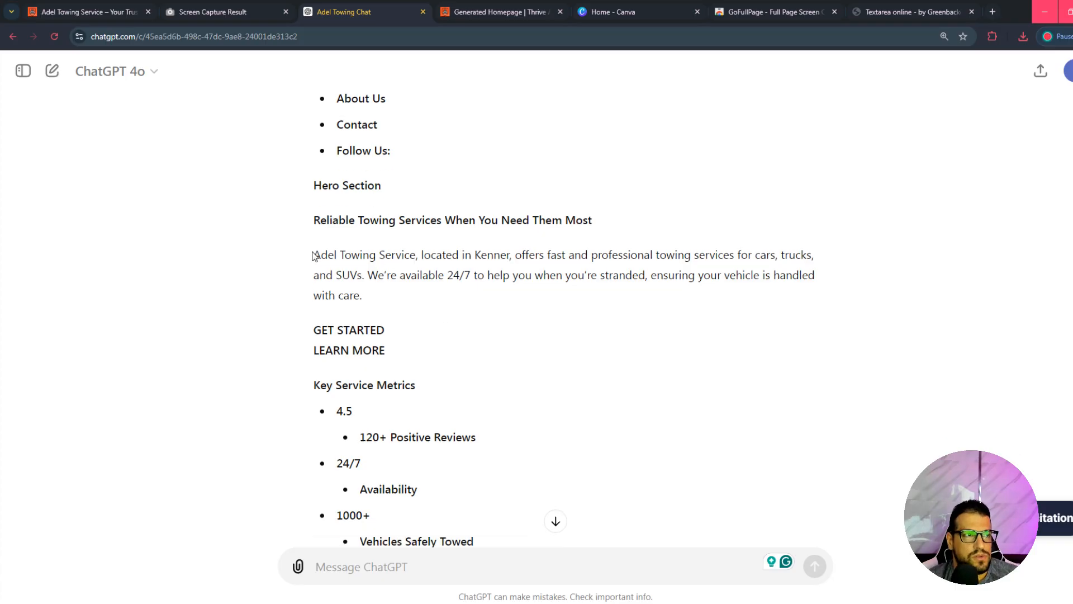
pyautogui.moveTo(314, 255); pyautogui.dragTo(451, 295)
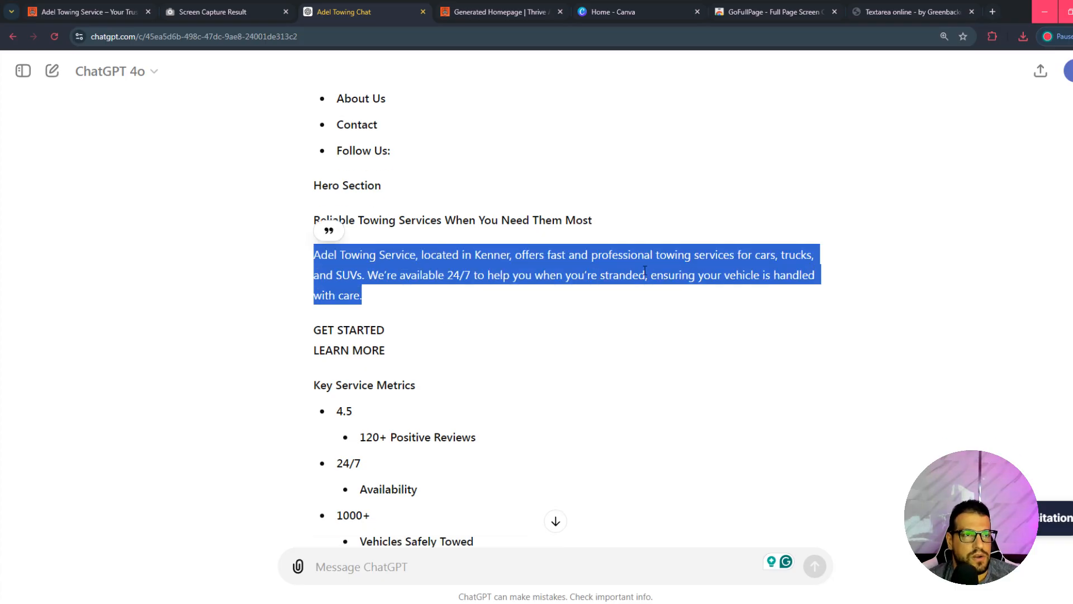
pyautogui.click(622, 264)
pyautogui.scroll(-3, 399, 314)
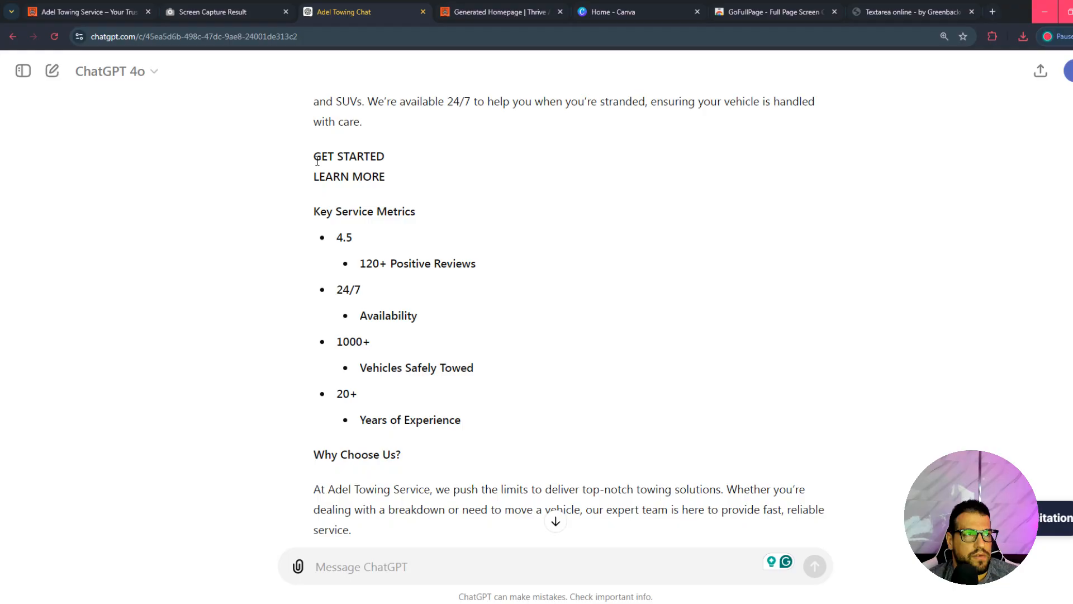
# Review the GET STARTED and LEARN MORE button labels and the Key Service Metrics list in the reply.
pyautogui.moveTo(315, 160); pyautogui.dragTo(407, 163)
pyautogui.moveTo(320, 177); pyautogui.dragTo(385, 177)
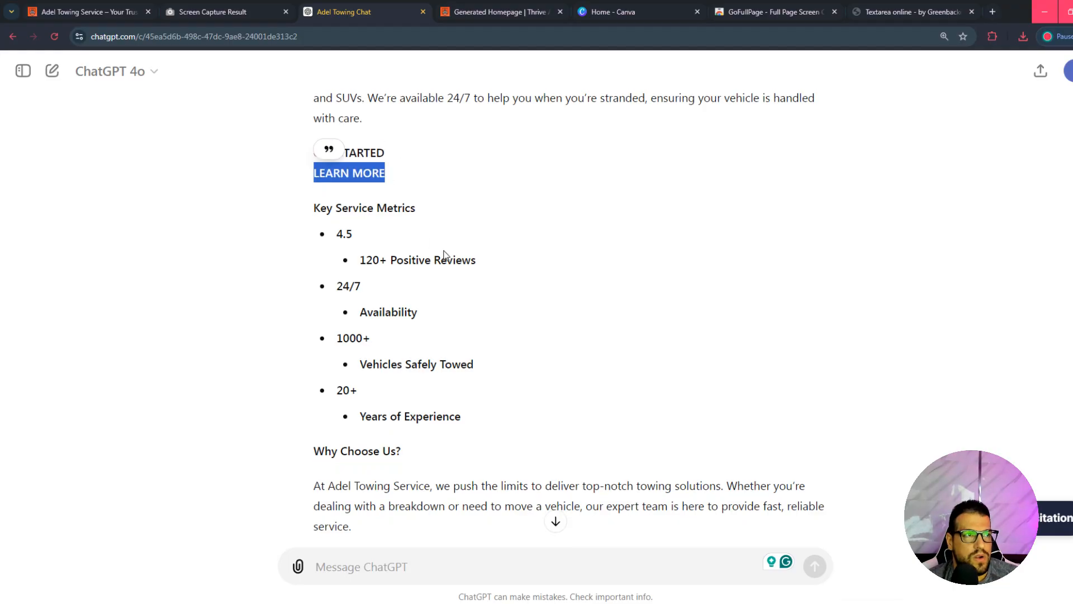
pyautogui.scroll(-1, 391, 215)
pyautogui.moveTo(324, 160); pyautogui.dragTo(446, 377)
pyautogui.click(393, 196)
pyautogui.click(468, 374)
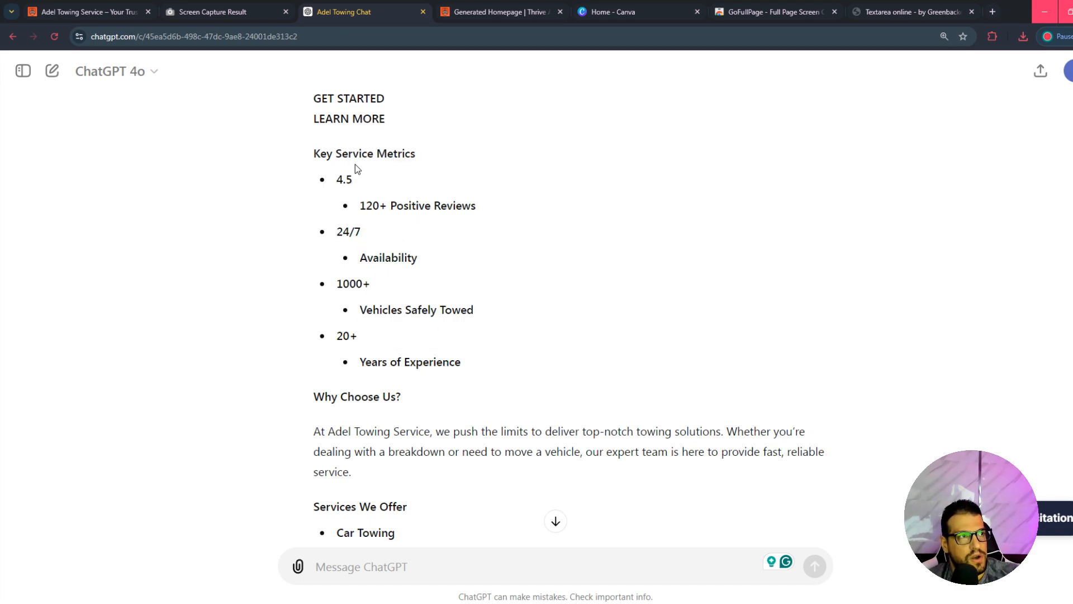
pyautogui.moveTo(361, 161); pyautogui.dragTo(400, 364)
pyautogui.click(369, 126)
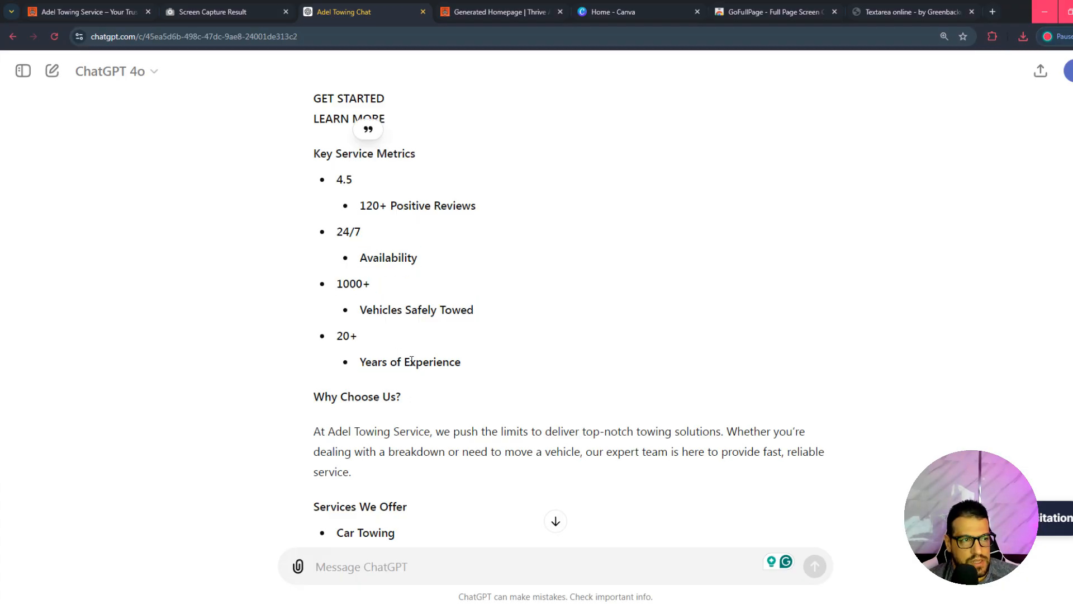
# Review the Why Choose Us, Services We Offer and Customer Testimonials sections of the reply.
pyautogui.scroll(-1, 572, 373)
pyautogui.scroll(-1, 573, 373)
pyautogui.moveTo(325, 280); pyautogui.dragTo(352, 355)
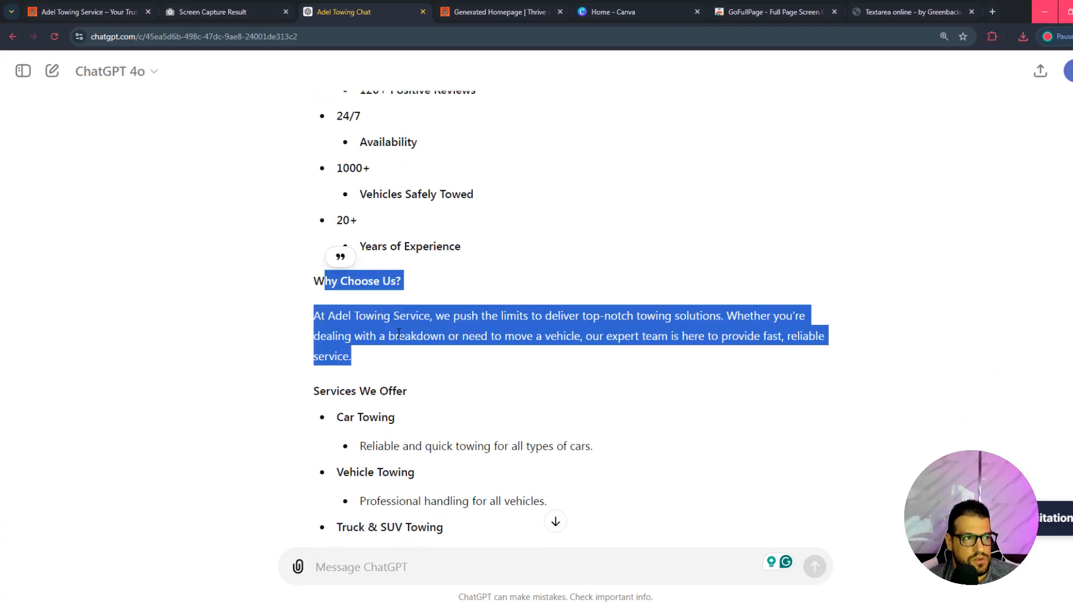
pyautogui.scroll(-1, 346, 253)
pyautogui.scroll(-5, 352, 252)
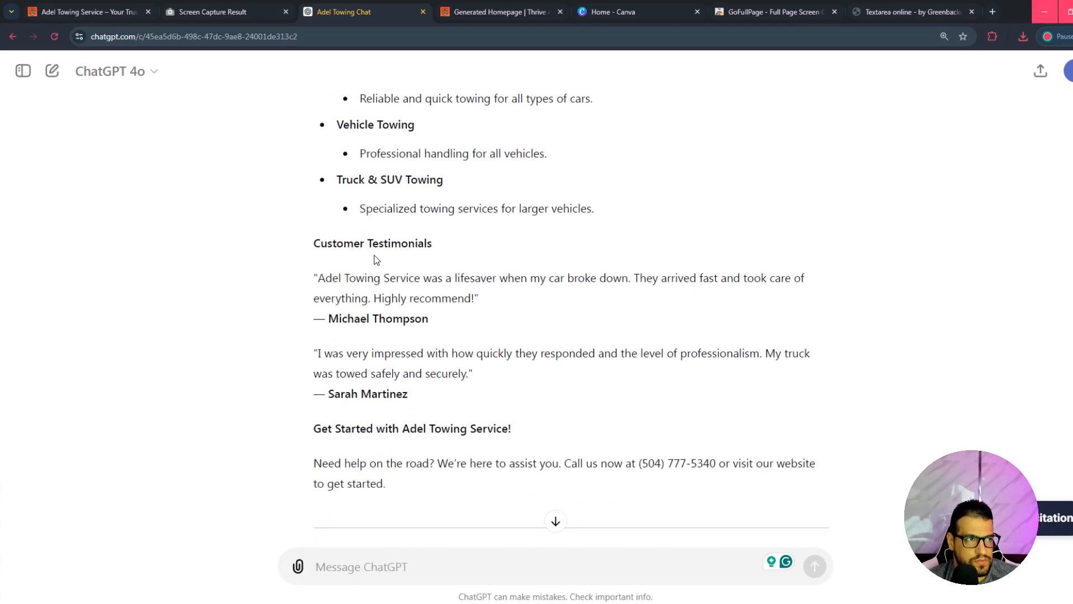
pyautogui.moveTo(355, 242); pyautogui.dragTo(436, 464)
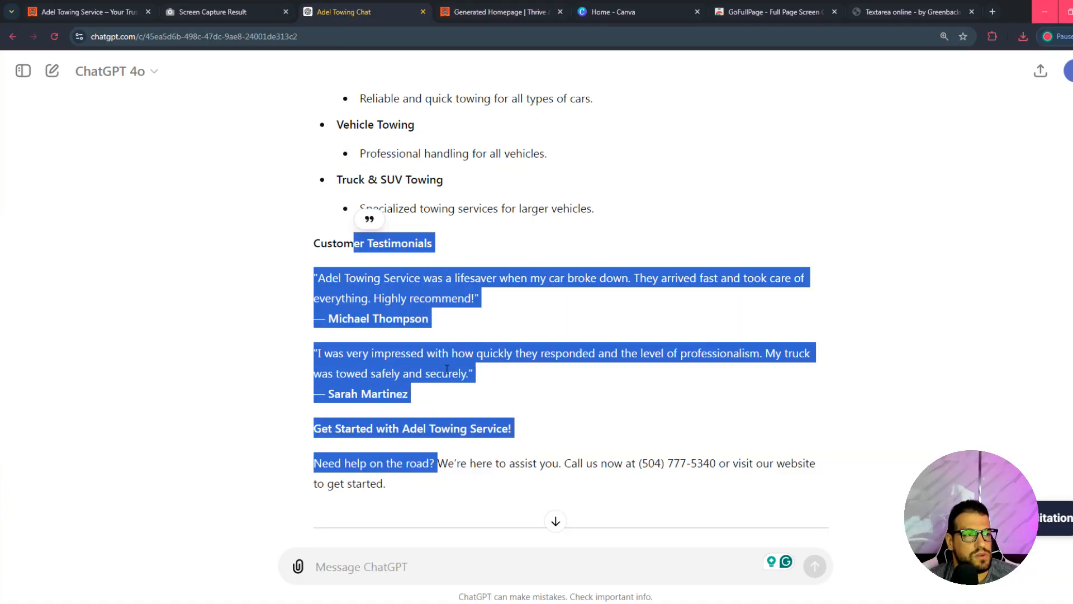
pyautogui.click(433, 327)
pyautogui.scroll(-2, 433, 327)
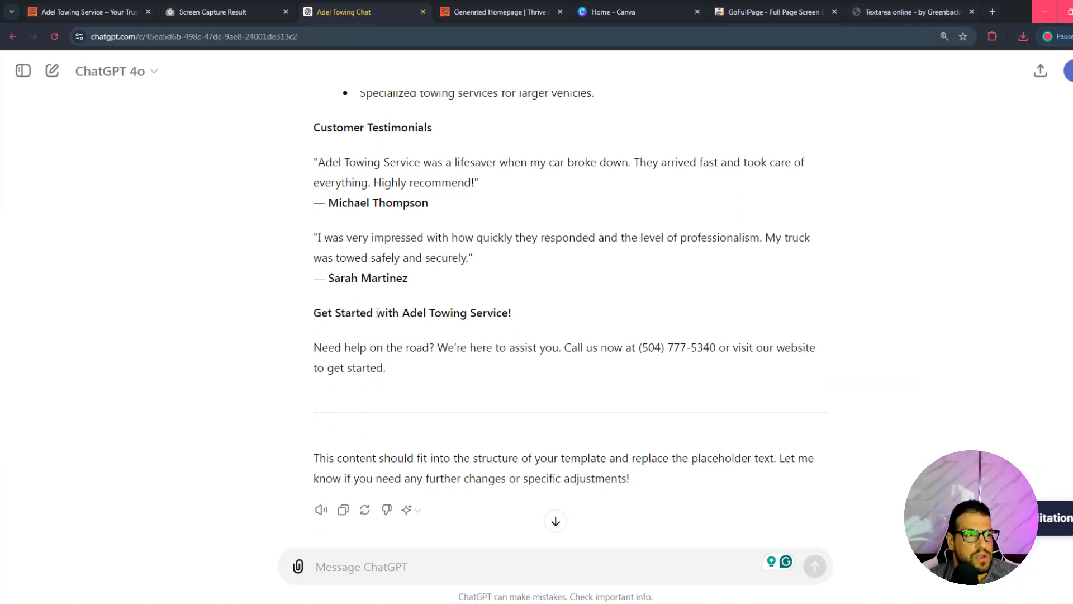
# Read the closing Get Started with Adel Towing Service section and recheck the whole reply for missing sections.
pyautogui.moveTo(378, 311); pyautogui.dragTo(450, 374)
pyautogui.scroll(-1, 505, 369)
pyautogui.scroll(4, 498, 369)
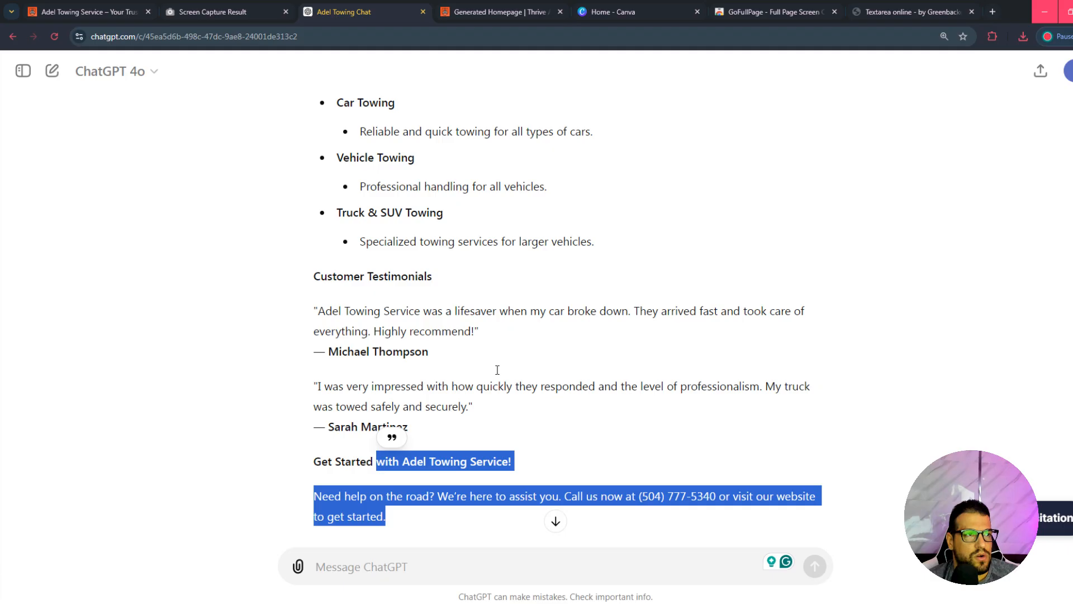
pyautogui.scroll(-3, 498, 369)
pyautogui.scroll(7, 498, 370)
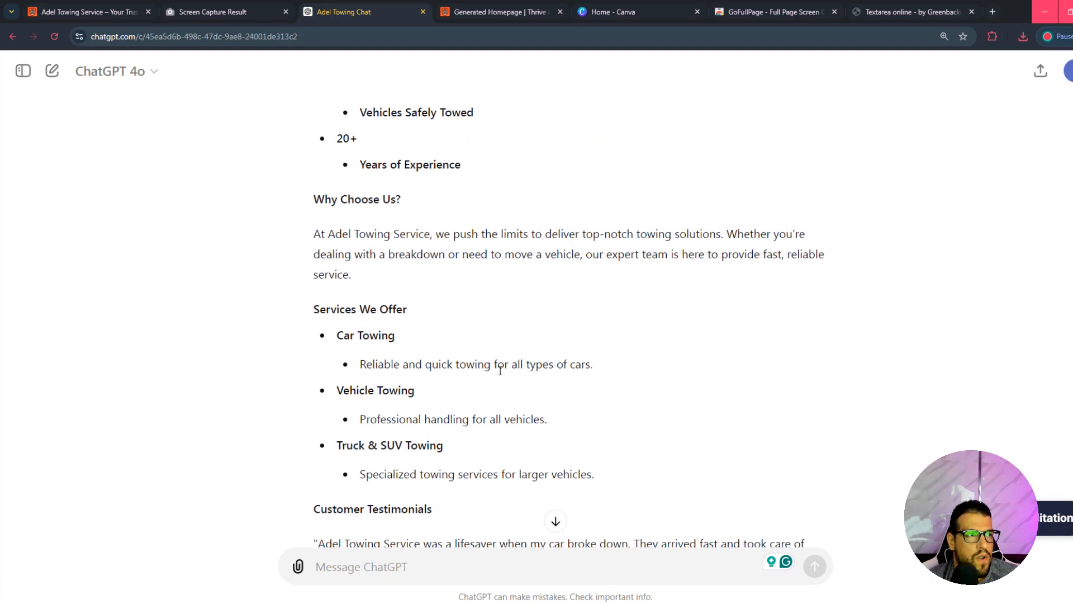
pyautogui.scroll(6, 499, 370)
pyautogui.scroll(-13, 499, 370)
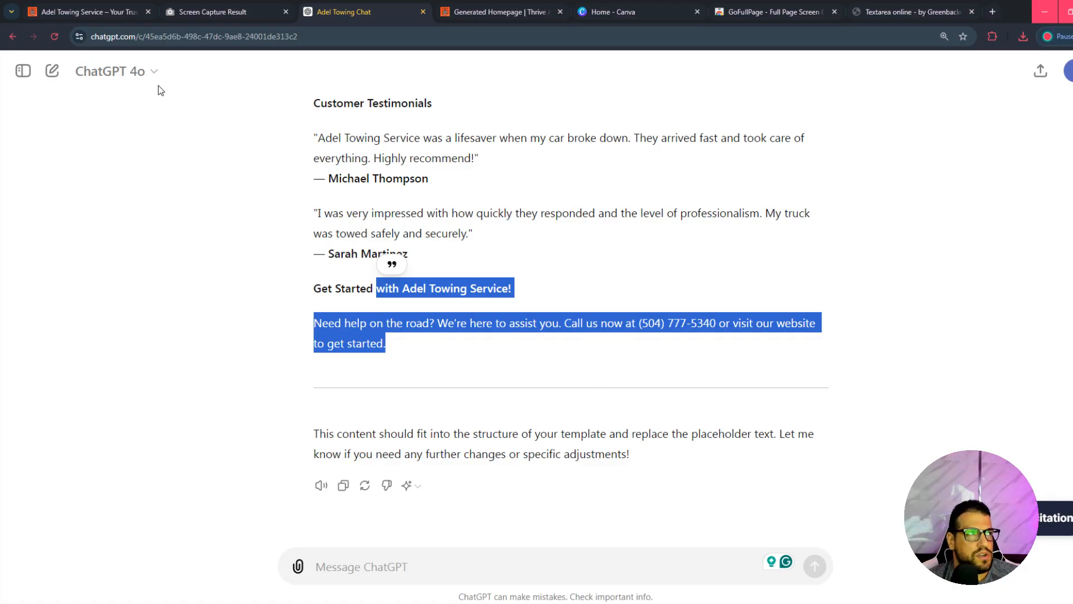
# Select and copy all text on the adel-towing.com homepage, and check the page's full-page screen capture.
pyautogui.click(93, 9)
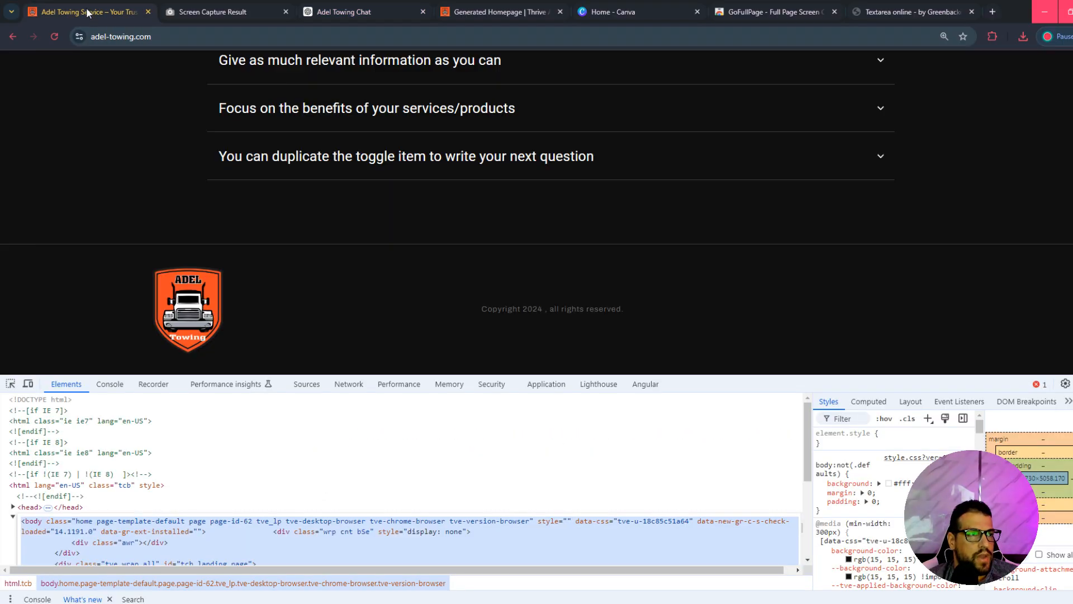
pyautogui.hotkey('ctrl', 'a')
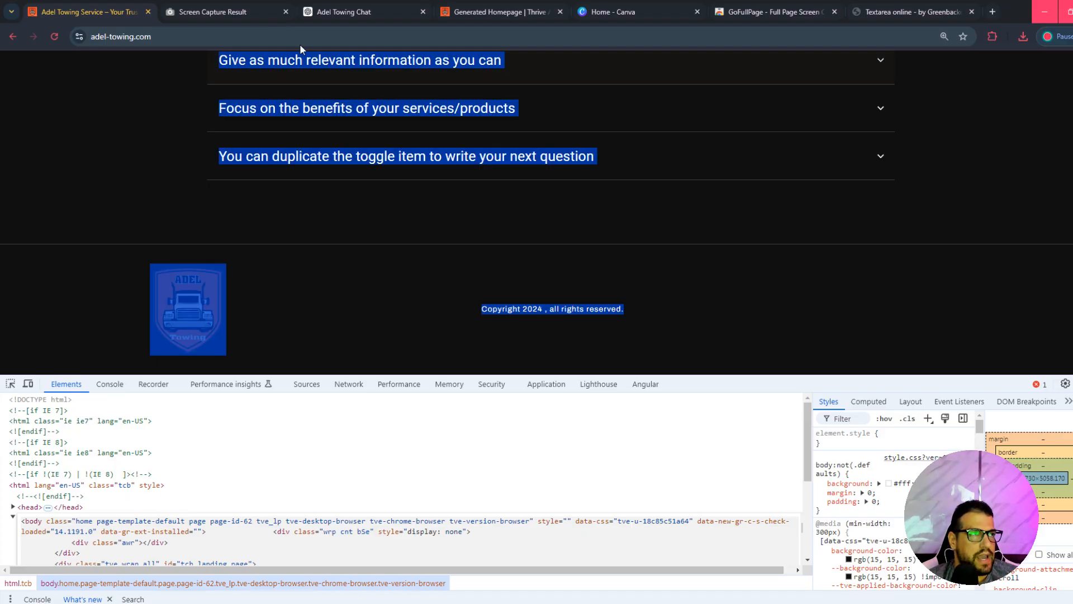
pyautogui.click(232, 12)
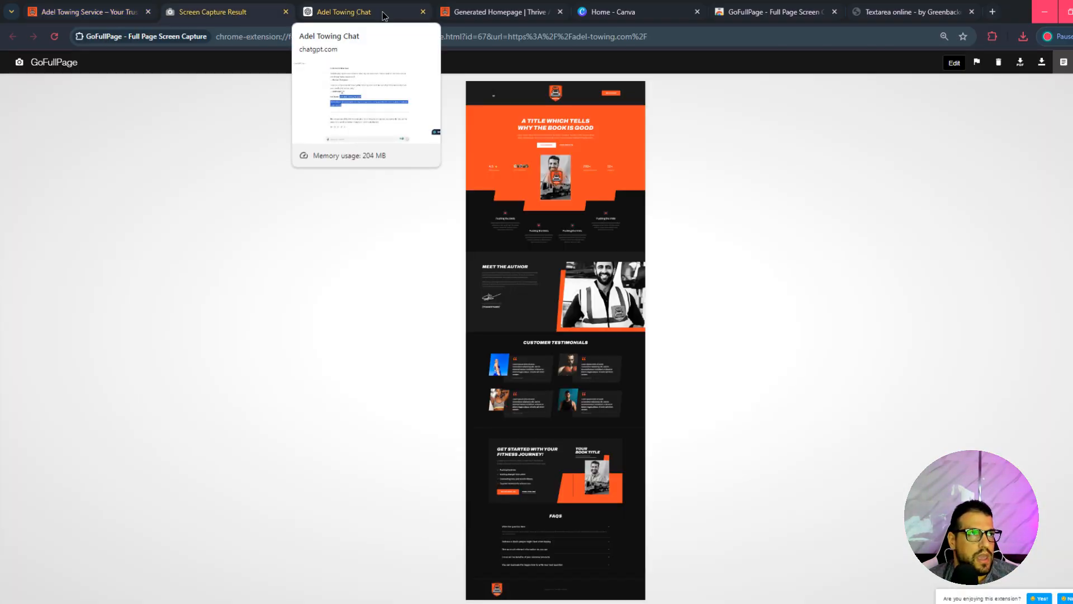
# In ChatGPT, start the prompt "i think you missed the direct call to action should be call us now, and faqs are missing as well".
pyautogui.click(384, 12)
pyautogui.click(499, 568)
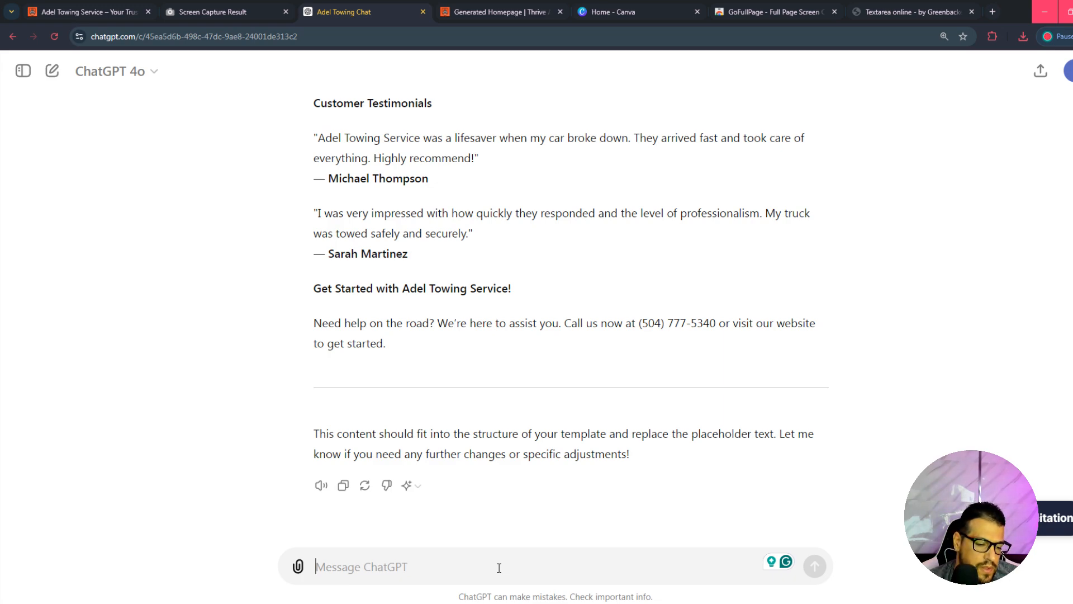
pyautogui.write('i thin')
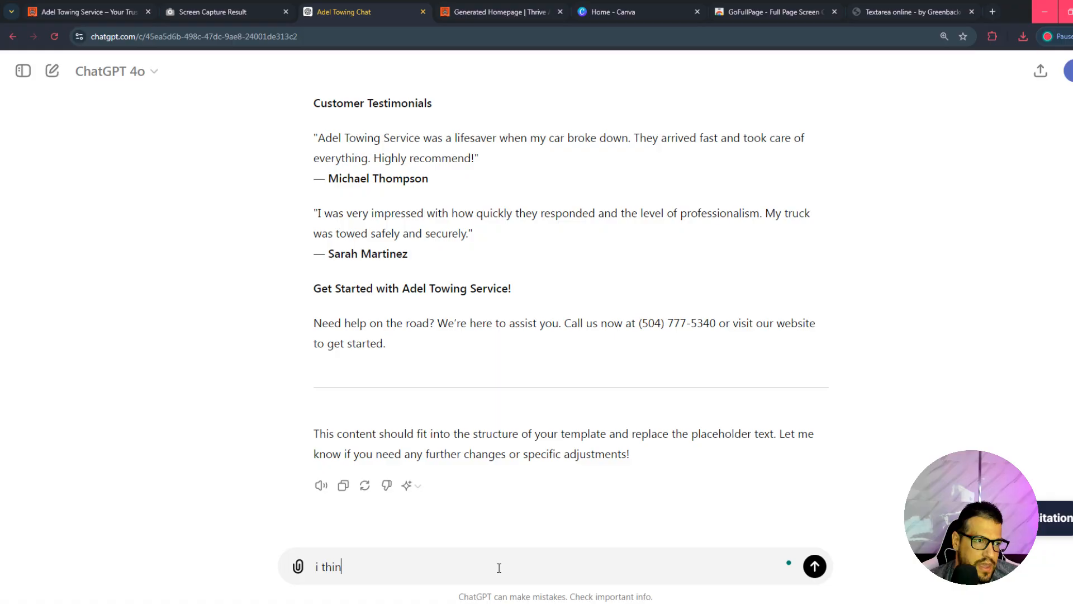
pyautogui.write('k you missed ')
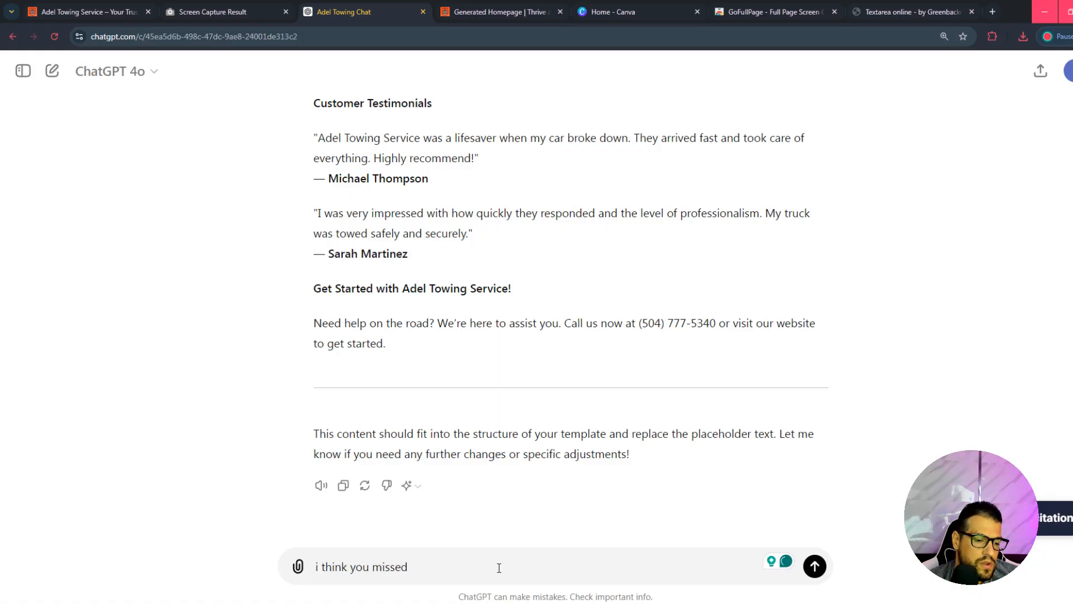
pyautogui.write('the di')
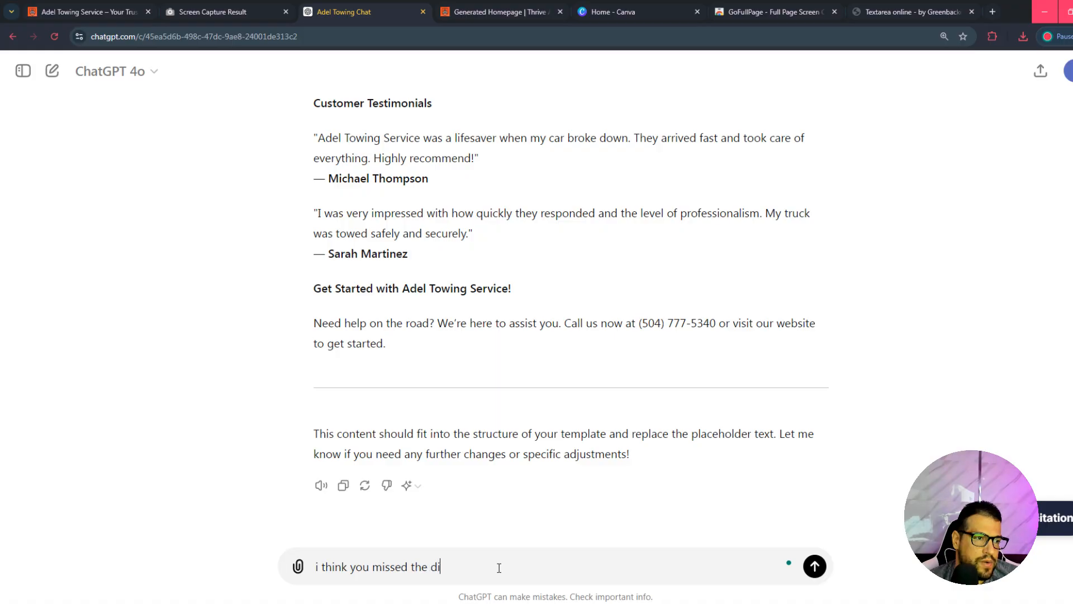
pyautogui.write('rect call to ')
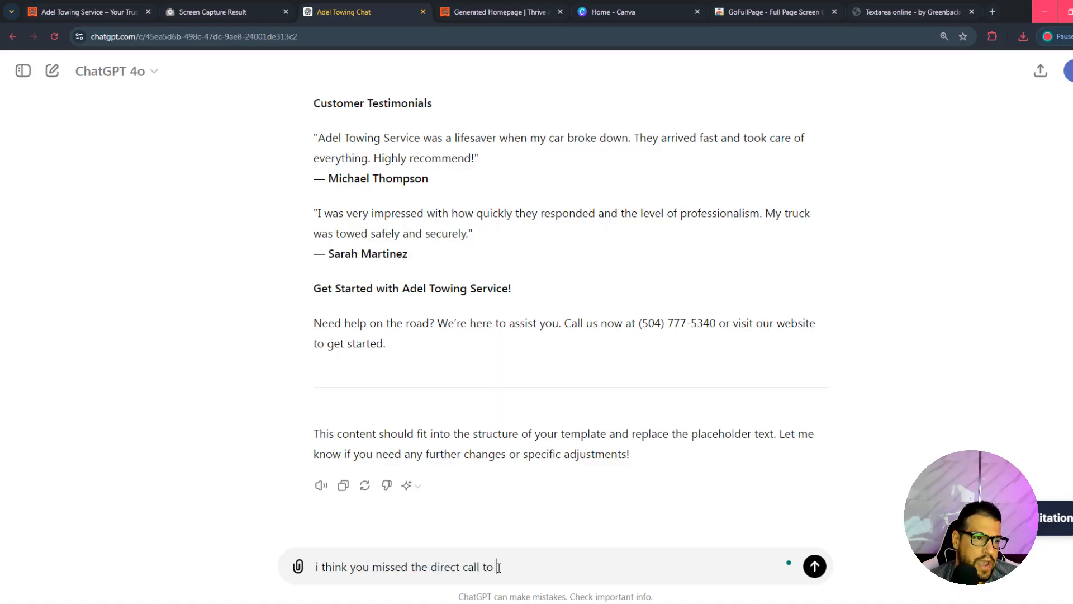
pyautogui.write('action shou')
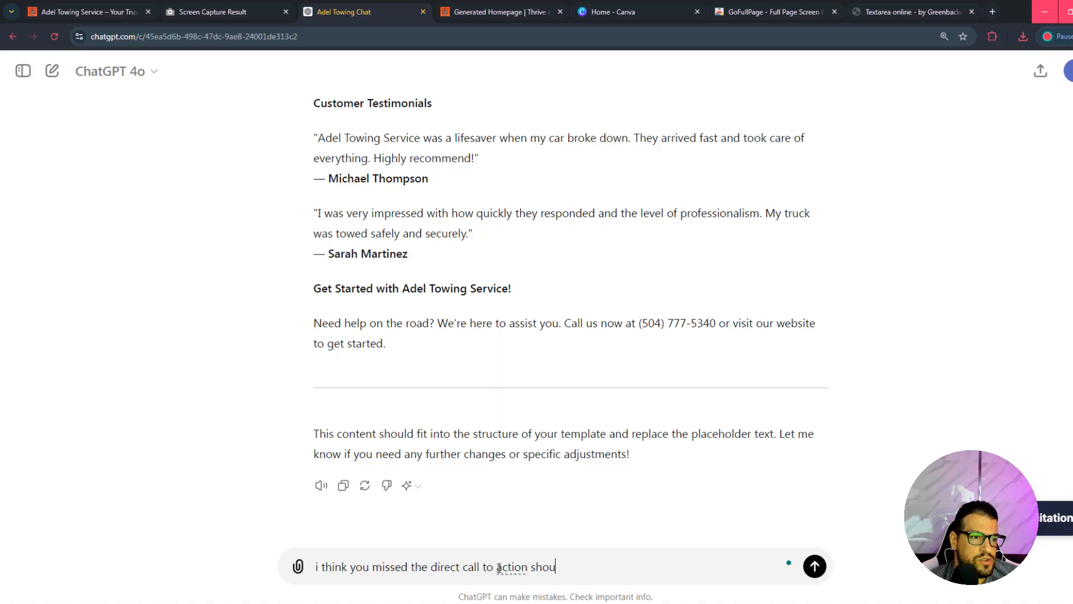
pyautogui.write('ld be ca')
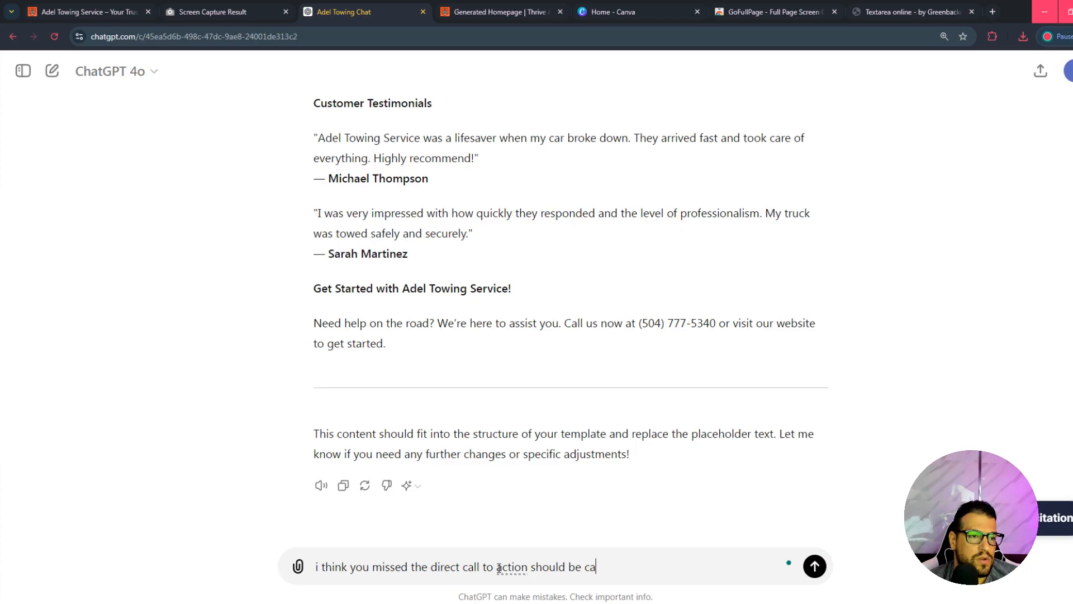
pyautogui.write('ll us now')
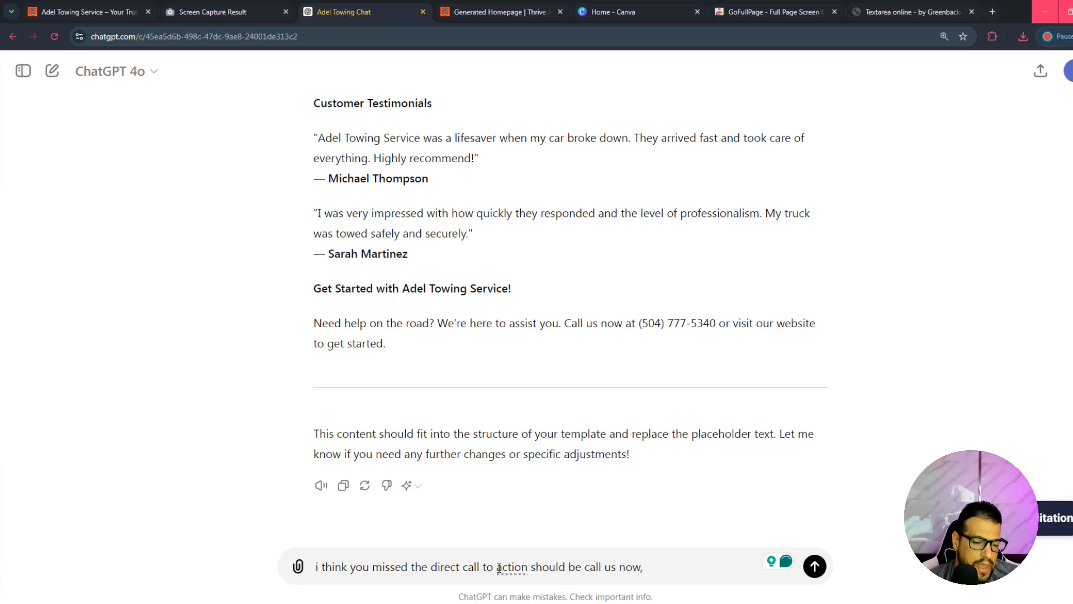
pyautogui.write(', and fa')
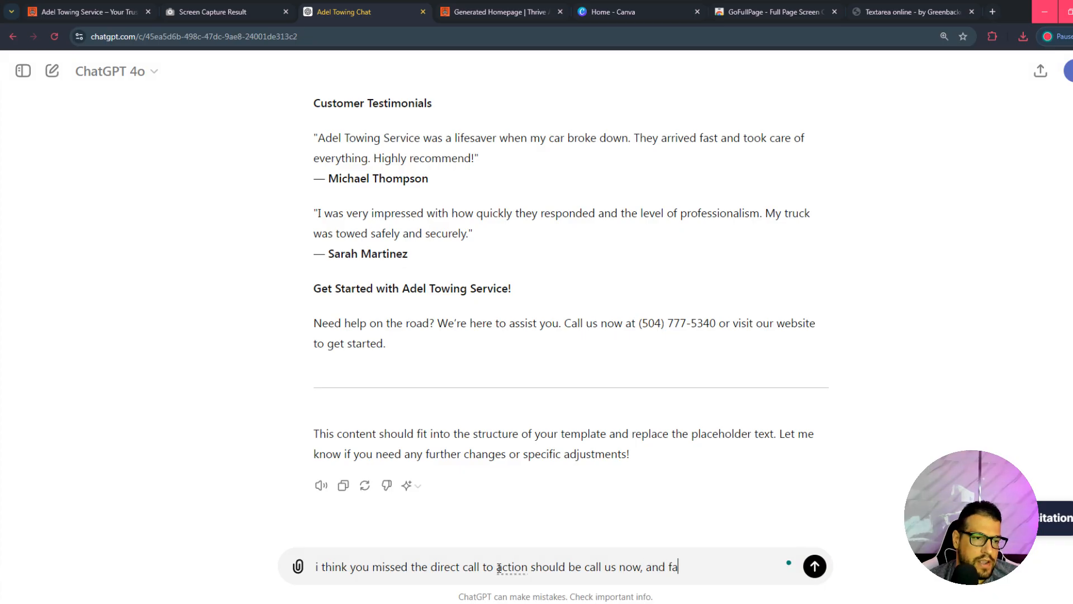
pyautogui.write('qs are mis')
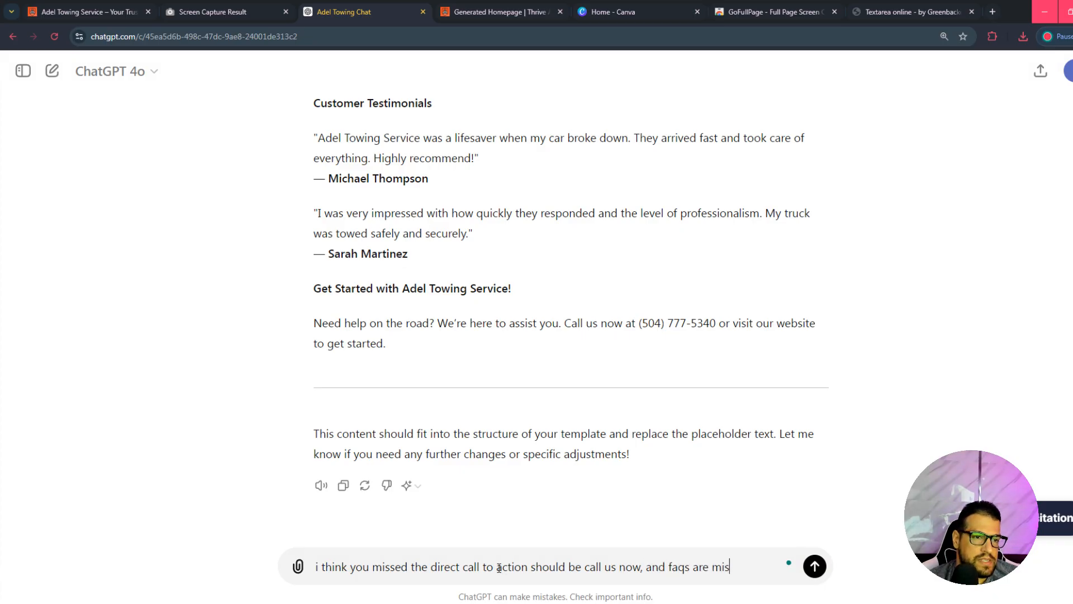
pyautogui.write('sing as well')
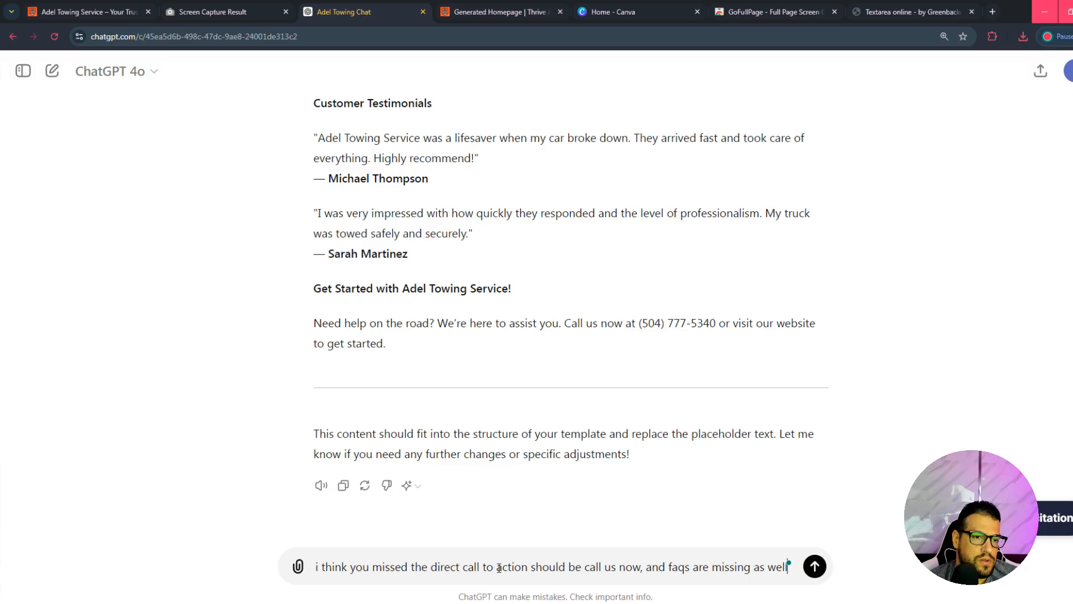
# Extend the unsent prompt with ", please make it perfect and try add the rest of sections".
pyautogui.write(', please ma')
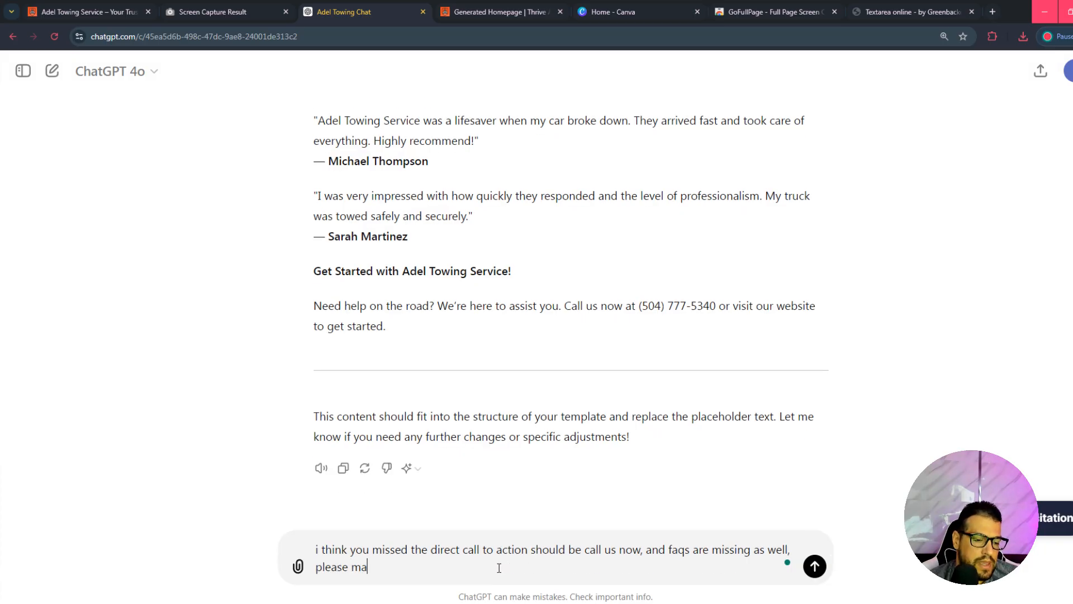
pyautogui.write('ke it perfec')
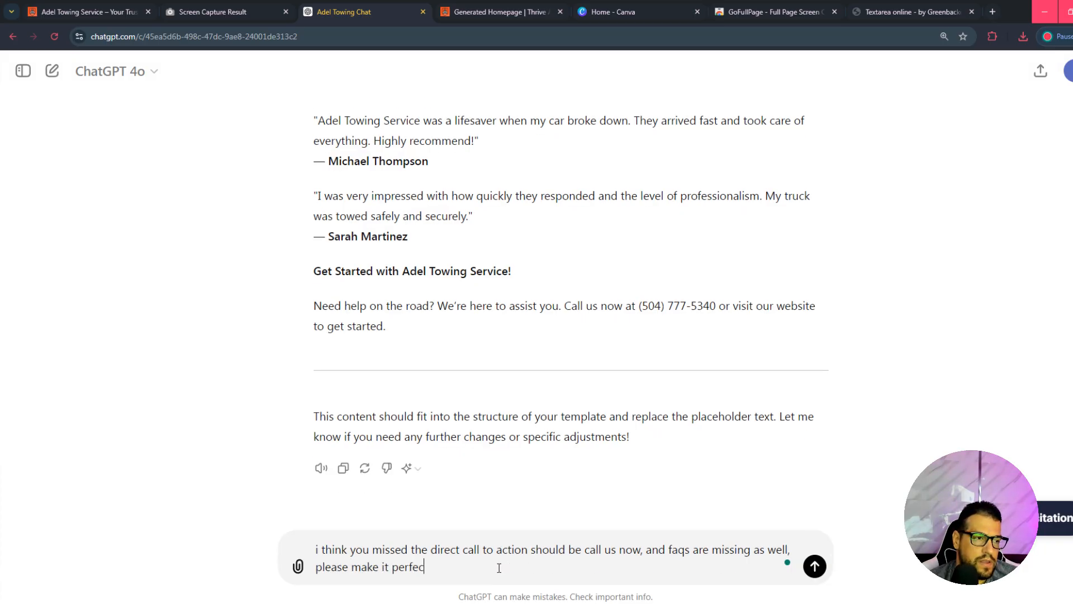
pyautogui.write('t and')
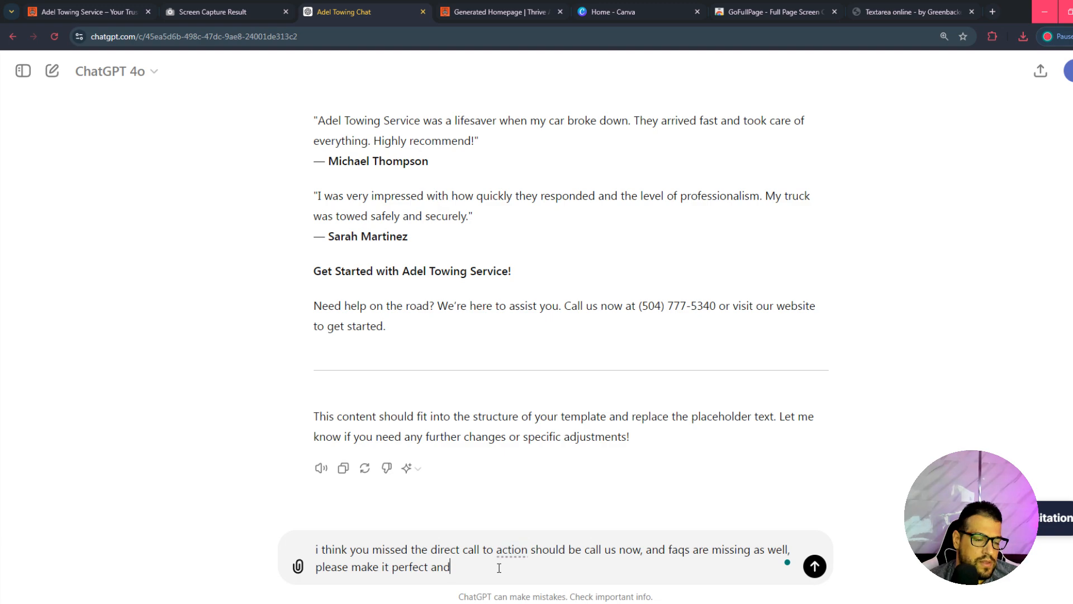
pyautogui.write(' try')
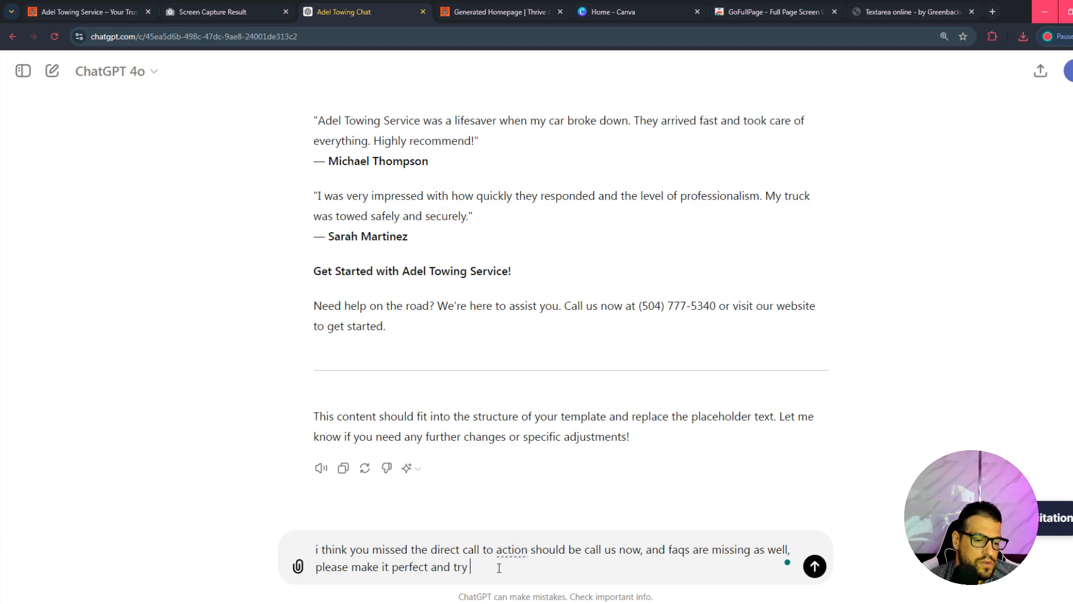
pyautogui.write(' add ')
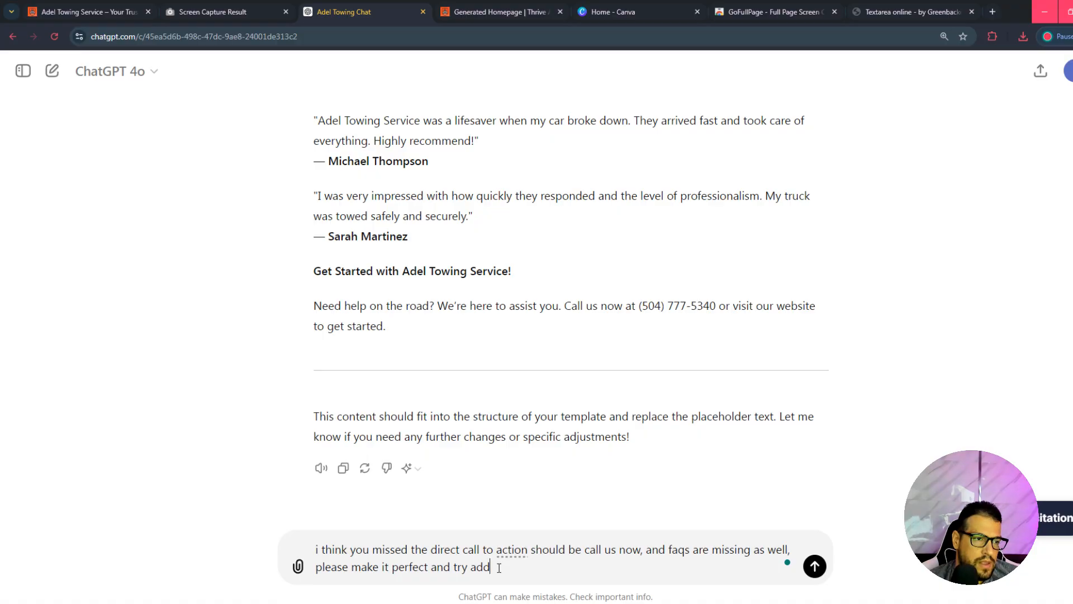
pyautogui.write('the rest ')
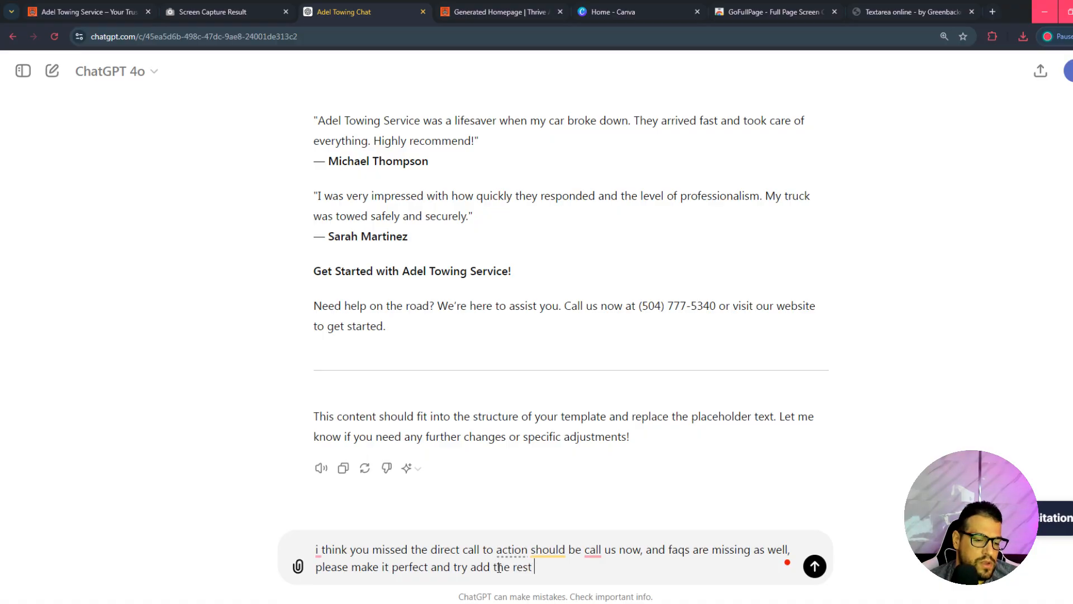
pyautogui.write('of sectrions')
pyautogui.press('BackSpace')
pyautogui.press('BackSpace')
pyautogui.press('BackSpace')
pyautogui.press('BackSpace')
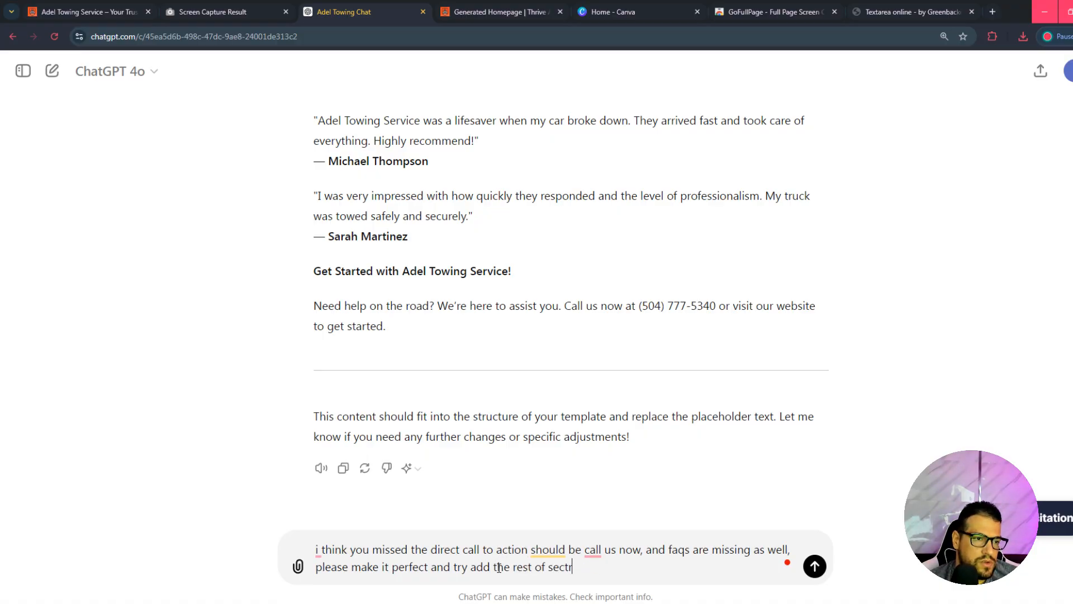
pyautogui.write('ons')
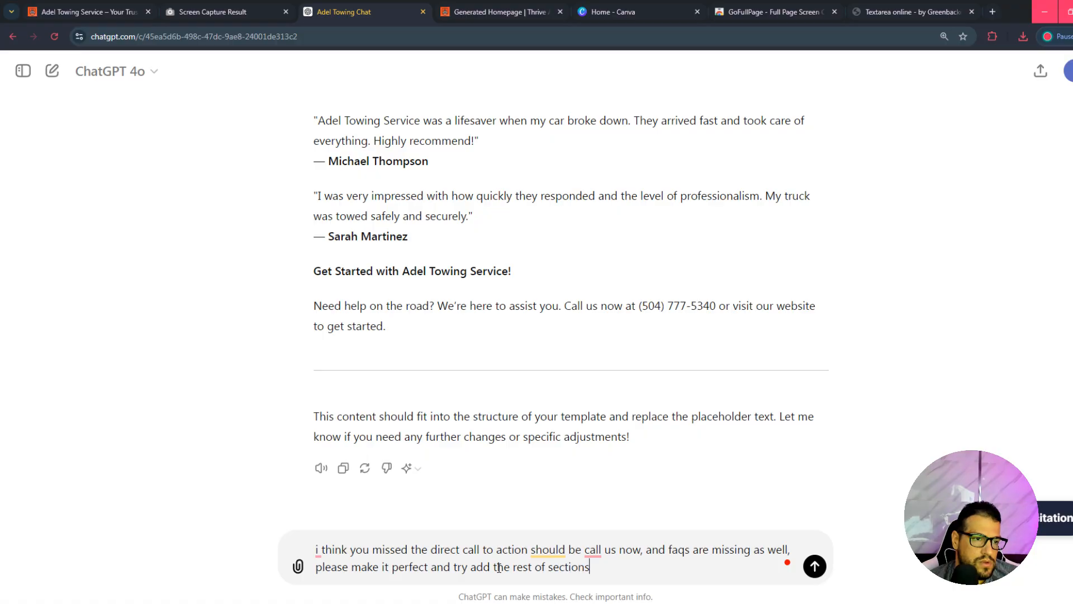
# Add a comma and the copied homepage text to the prompt, send it, and look over the sent message.
pyautogui.write(',')
pyautogui.hotkey('ctrl', 'v')
pyautogui.press('Return')
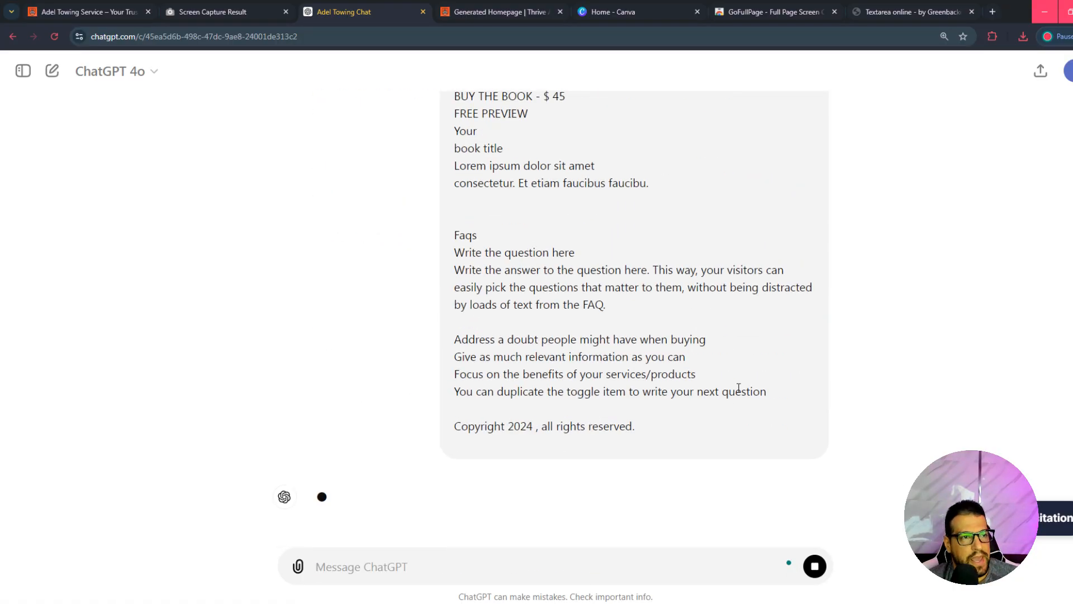
pyautogui.scroll(15, 659, 505)
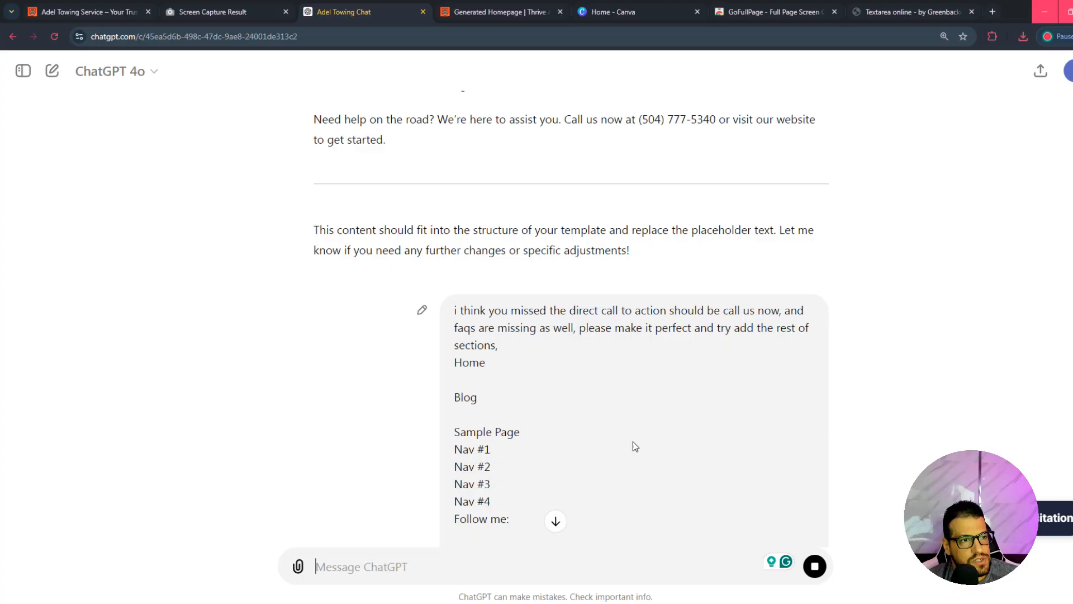
pyautogui.scroll(-20, 482, 366)
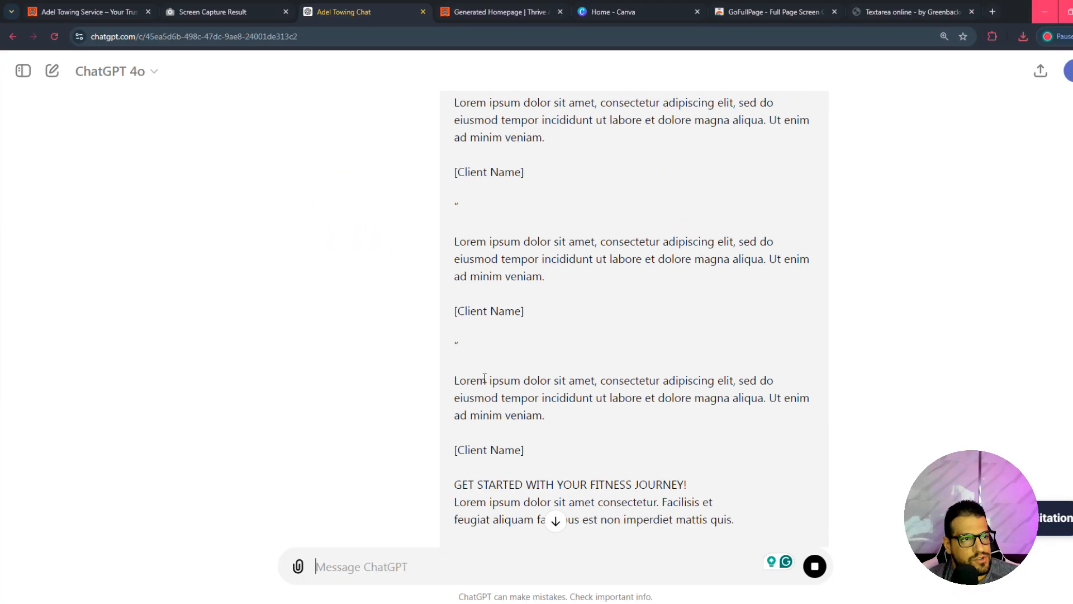
# Review the navigation, hero section, call-to-action and achievements text in ChatGPT's new homepage reply.
pyautogui.scroll(-8, 486, 381)
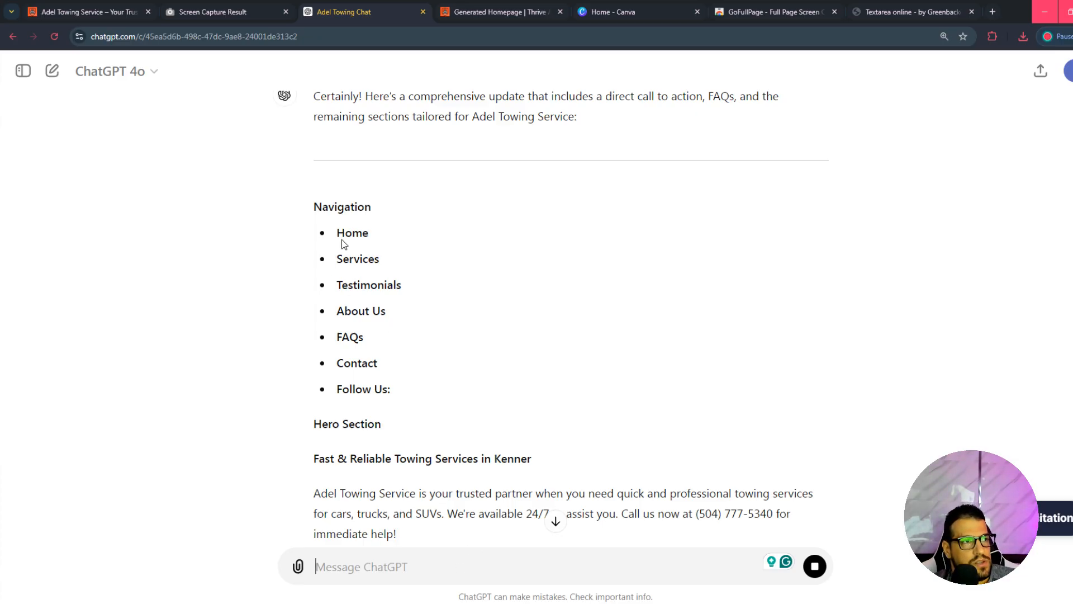
pyautogui.moveTo(337, 260); pyautogui.dragTo(379, 364)
pyautogui.scroll(-3, 407, 407)
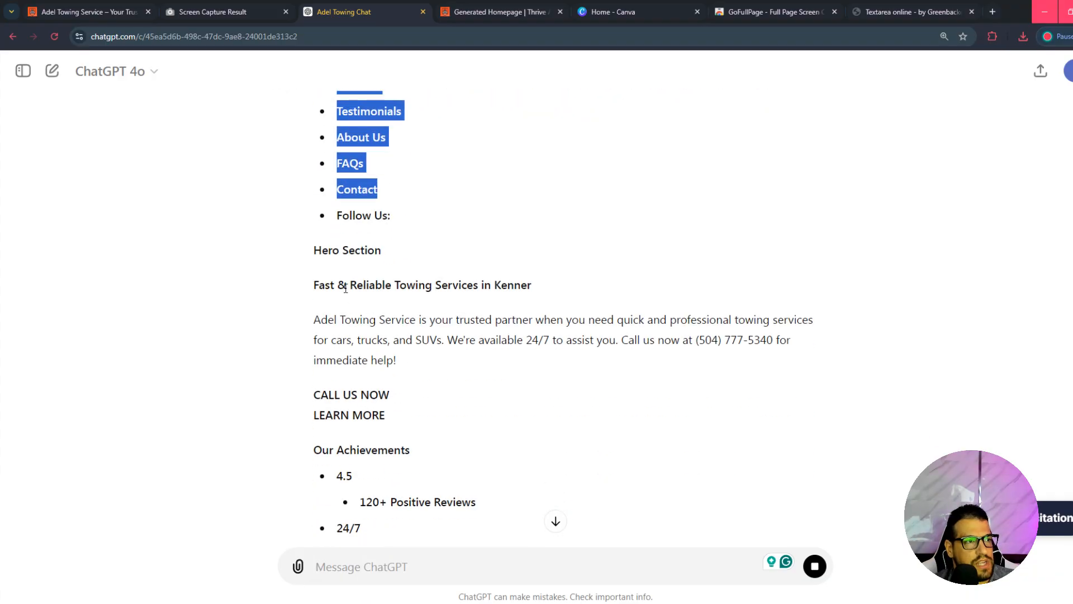
pyautogui.moveTo(346, 286); pyautogui.dragTo(399, 280)
pyautogui.click(512, 372)
pyautogui.scroll(-2, 490, 317)
pyautogui.click(399, 280)
pyautogui.moveTo(334, 299); pyautogui.dragTo(397, 299)
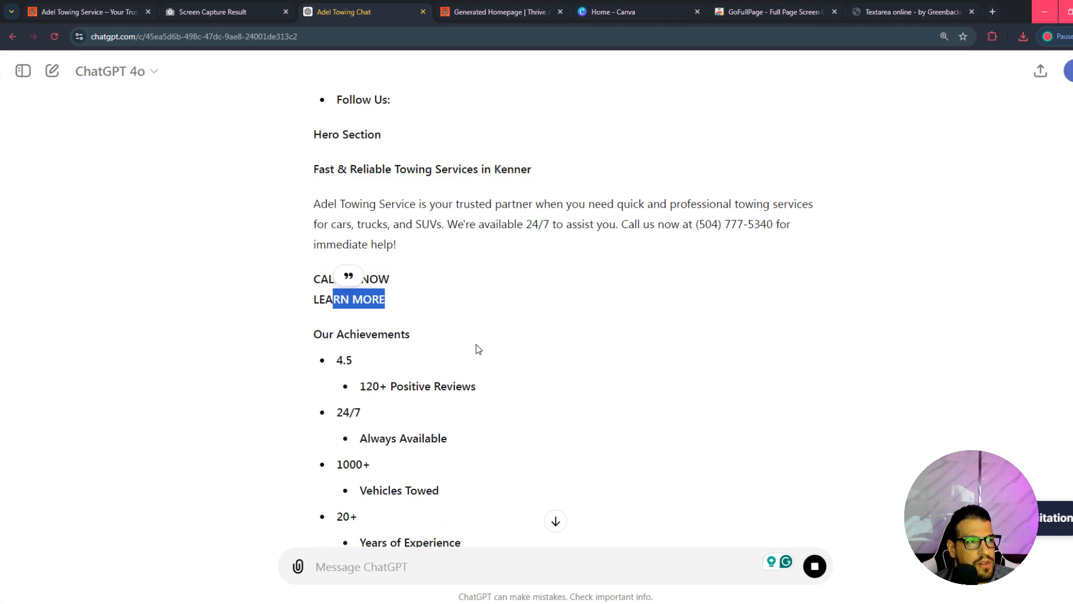
pyautogui.scroll(-2, 379, 287)
pyautogui.moveTo(346, 218); pyautogui.dragTo(479, 391)
pyautogui.scroll(-6, 357, 334)
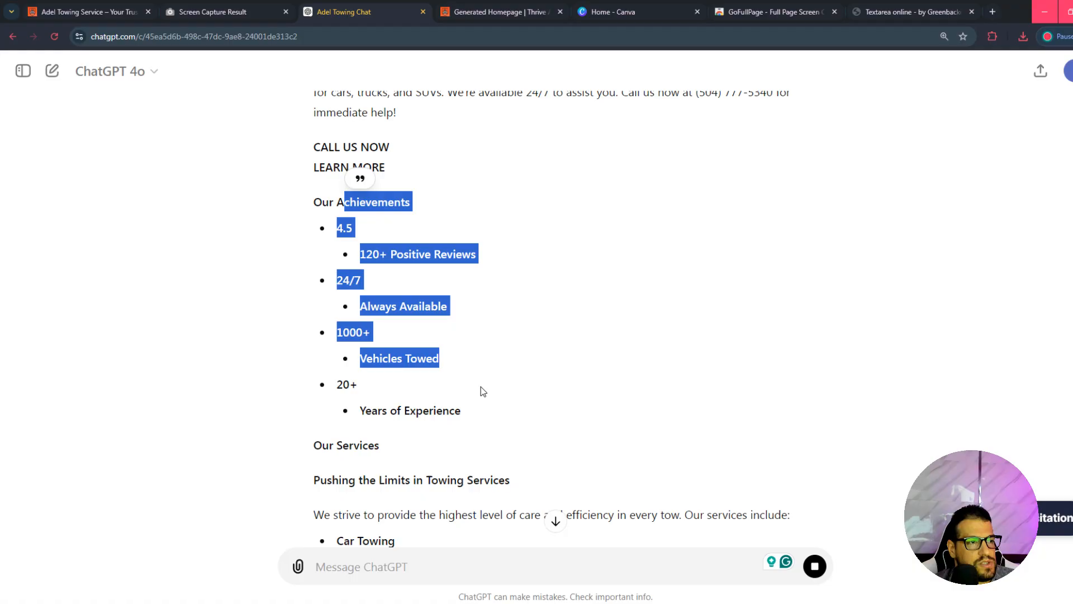
# Check the services, team, customer testimonials and get-started sections of the new reply.
pyautogui.scroll(-2, 356, 331)
pyautogui.moveTo(334, 271); pyautogui.dragTo(531, 446)
pyautogui.scroll(-2, 408, 263)
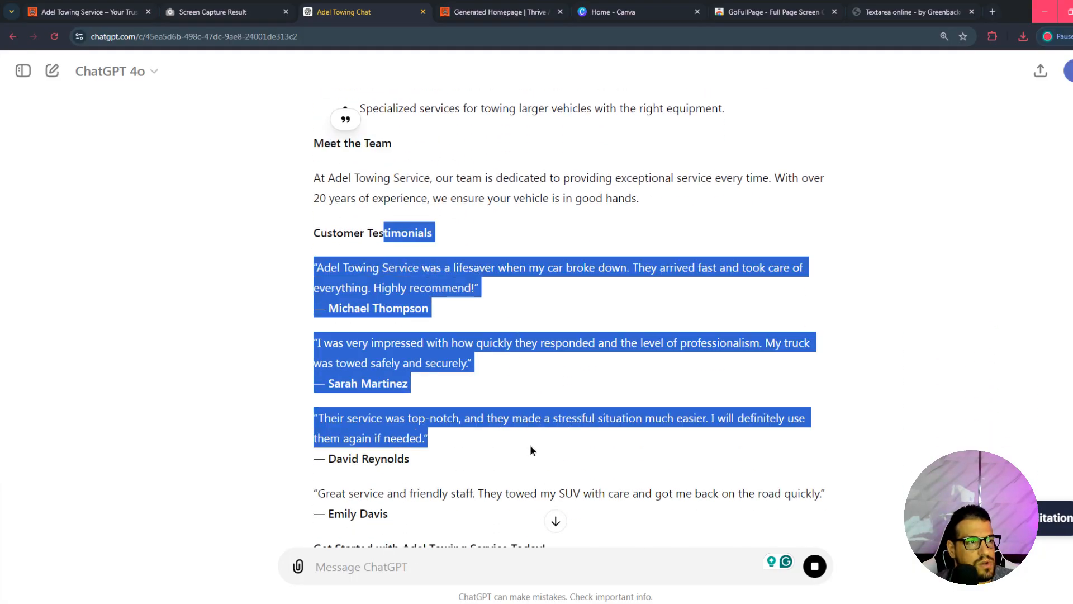
pyautogui.scroll(-2, 532, 446)
pyautogui.click(439, 365)
pyautogui.scroll(-2, 424, 362)
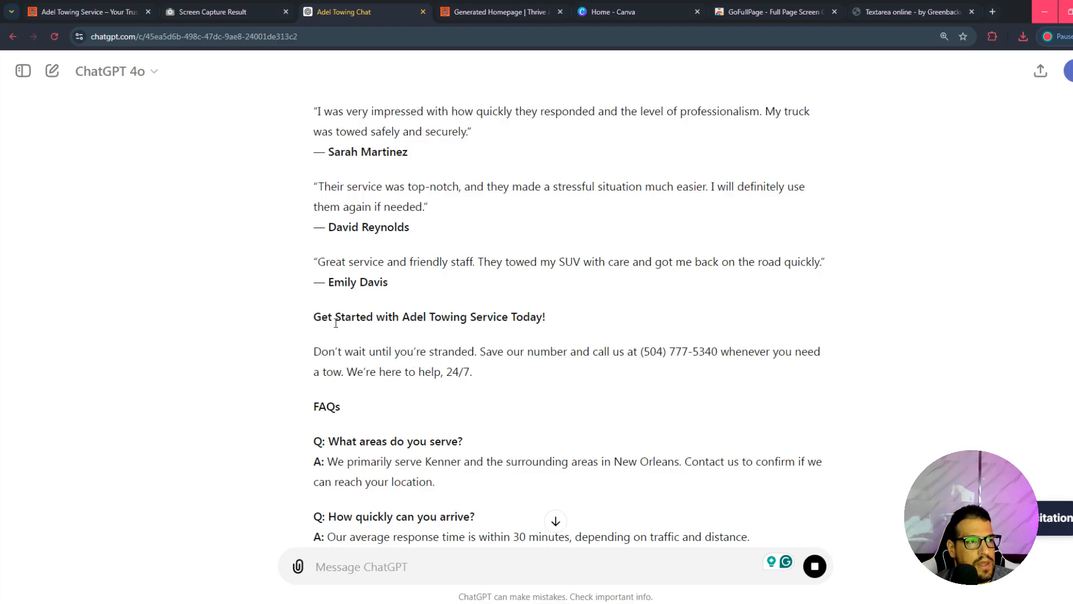
pyautogui.moveTo(335, 323); pyautogui.dragTo(541, 319)
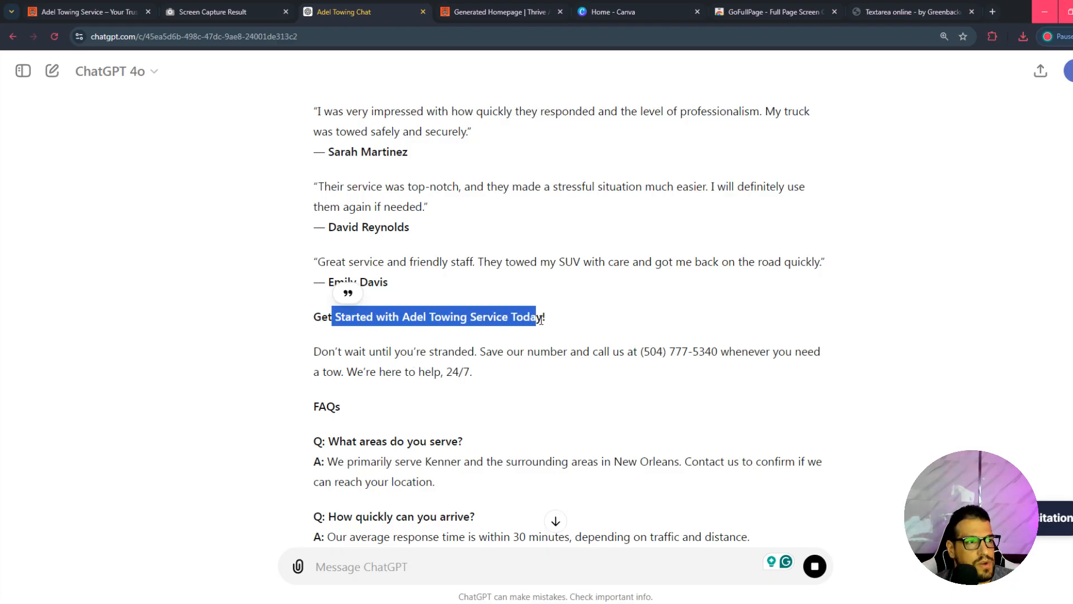
pyautogui.scroll(-5, 534, 327)
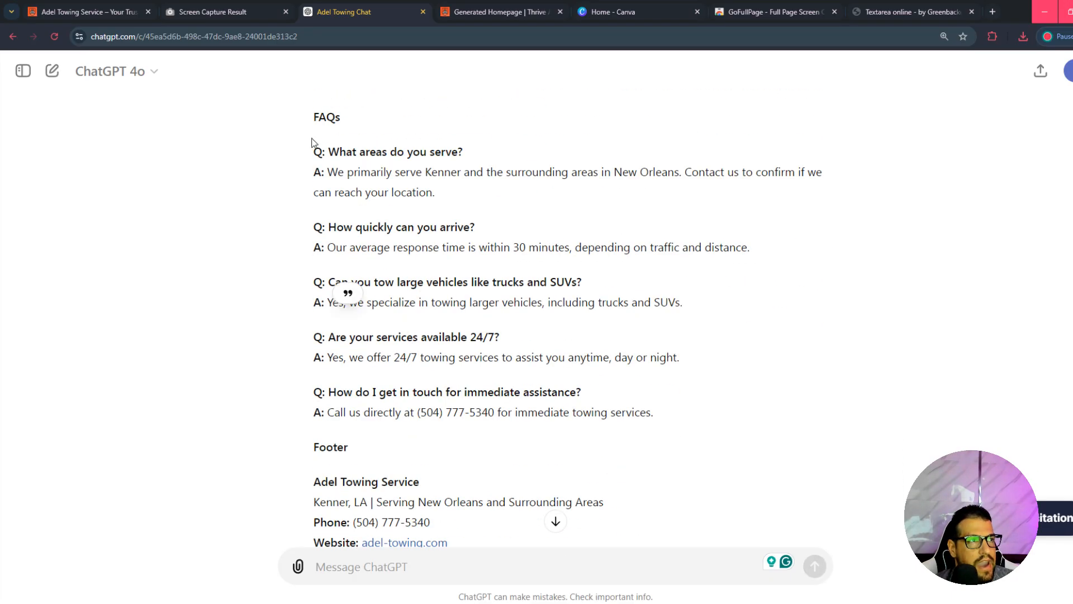
# Examine the FAQ questions and answers and the footer details in the new reply.
pyautogui.moveTo(312, 142); pyautogui.dragTo(520, 409)
pyautogui.click(602, 433)
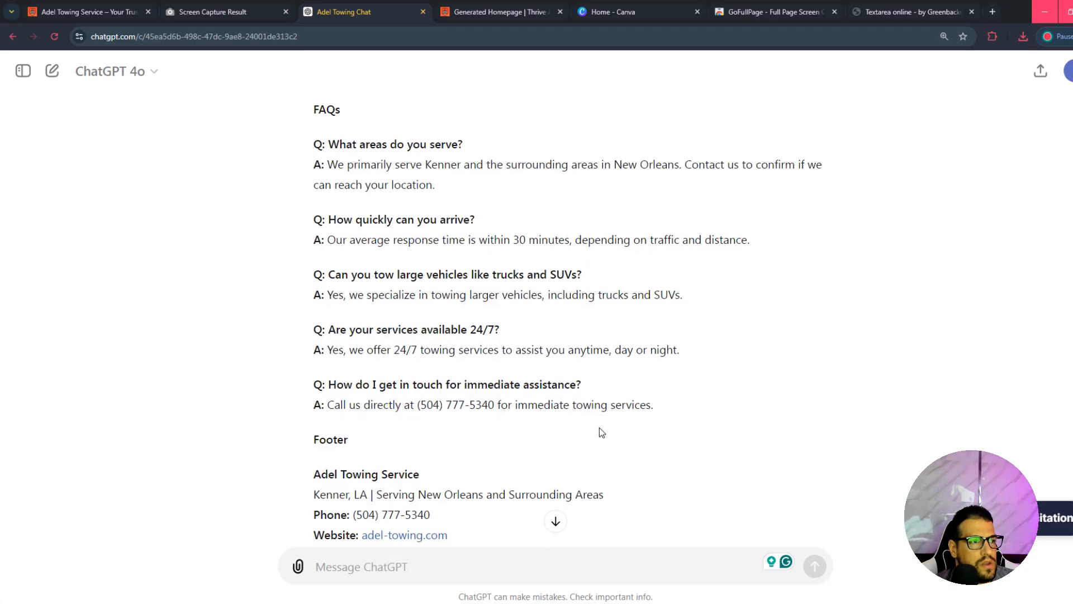
pyautogui.scroll(-2, 602, 433)
pyautogui.moveTo(325, 334); pyautogui.dragTo(546, 462)
pyautogui.click(649, 465)
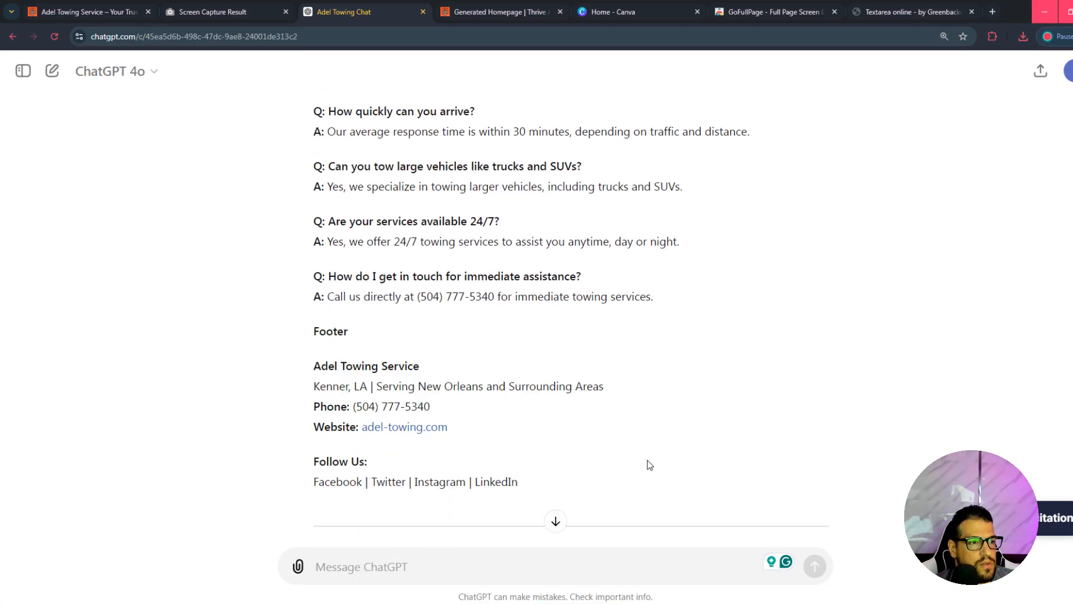
# Check the Facebook, Twitter, Instagram and LinkedIn entries under the footer's Follow Us heading.
pyautogui.scroll(-2, 369, 474)
pyautogui.moveTo(342, 363); pyautogui.dragTo(456, 366)
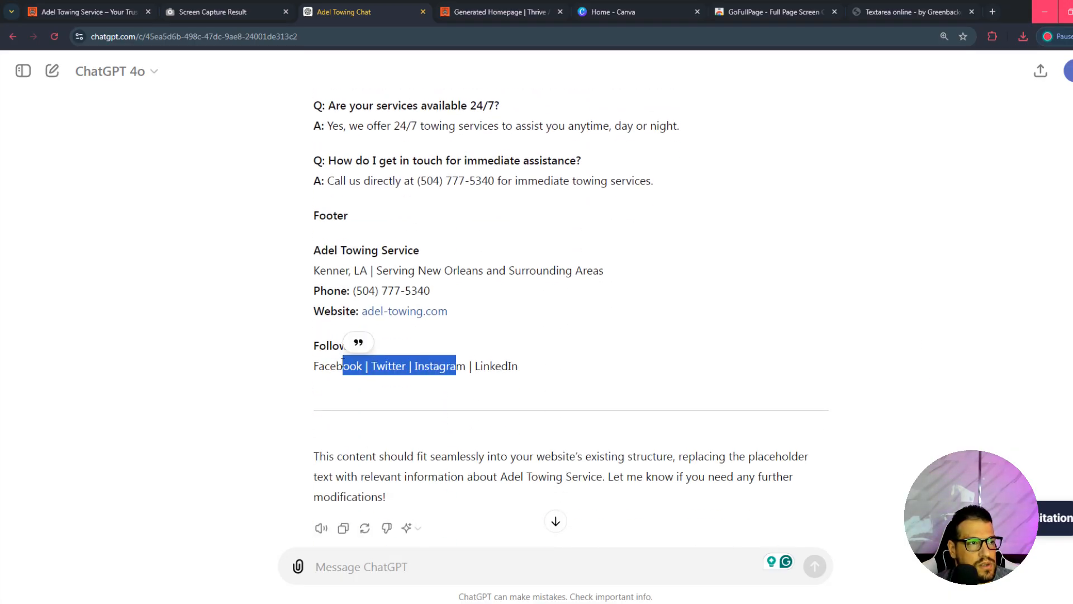
pyautogui.doubleClick(337, 367)
pyautogui.doubleClick(389, 367)
pyautogui.doubleClick(440, 366)
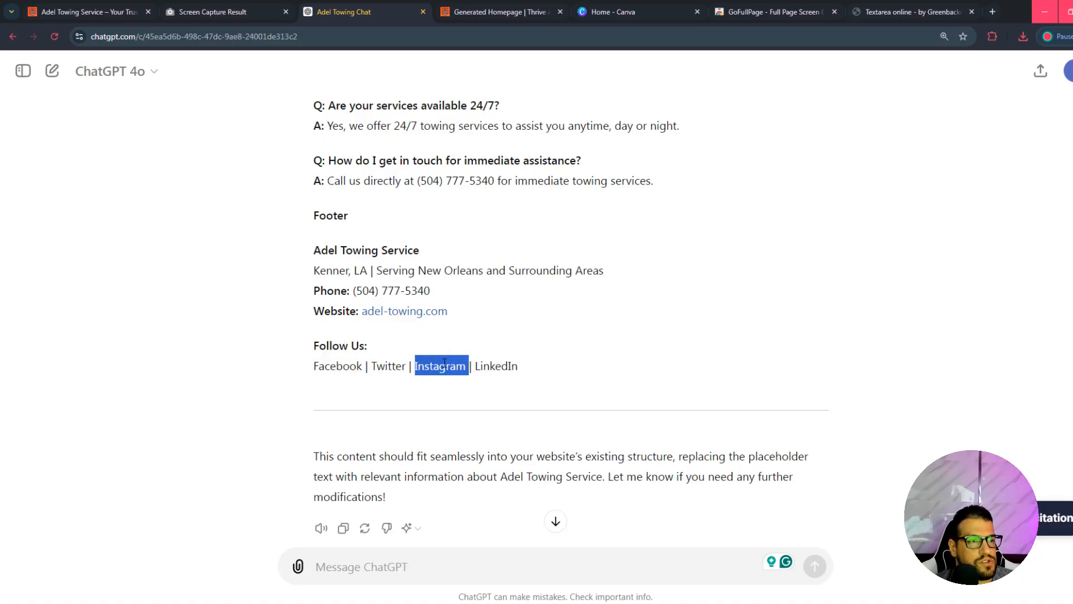
pyautogui.doubleClick(514, 366)
pyautogui.click(602, 367)
# Select the generated homepage content from the footer's social links up to the Navigation heading.
pyautogui.scroll(1, 601, 366)
pyautogui.moveTo(561, 430); pyautogui.dragTo(561, 402)
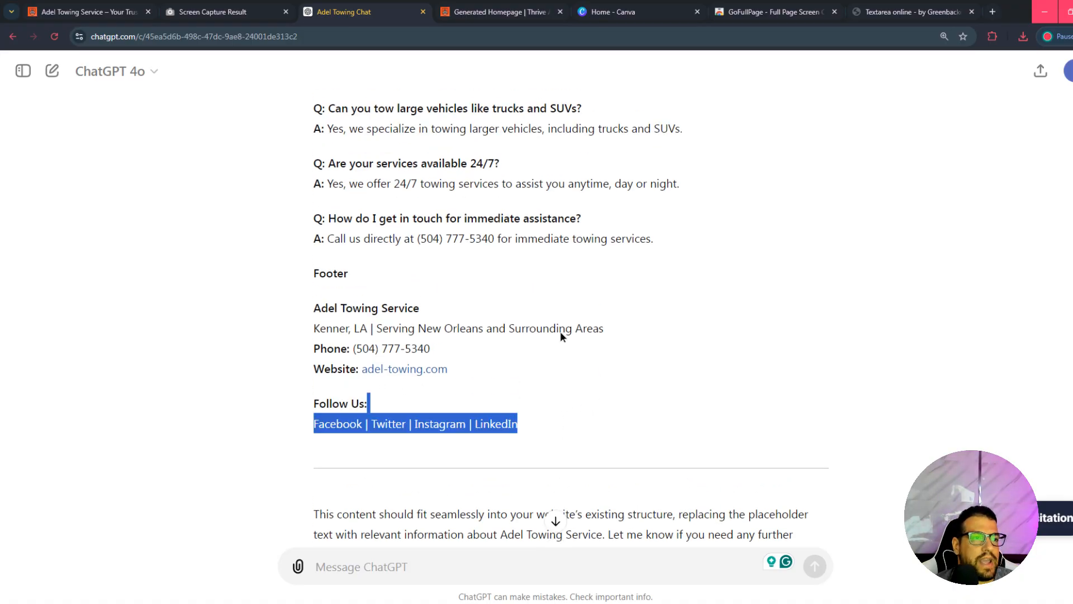
pyautogui.moveTo(561, 335); pyautogui.dragTo(321, 412)
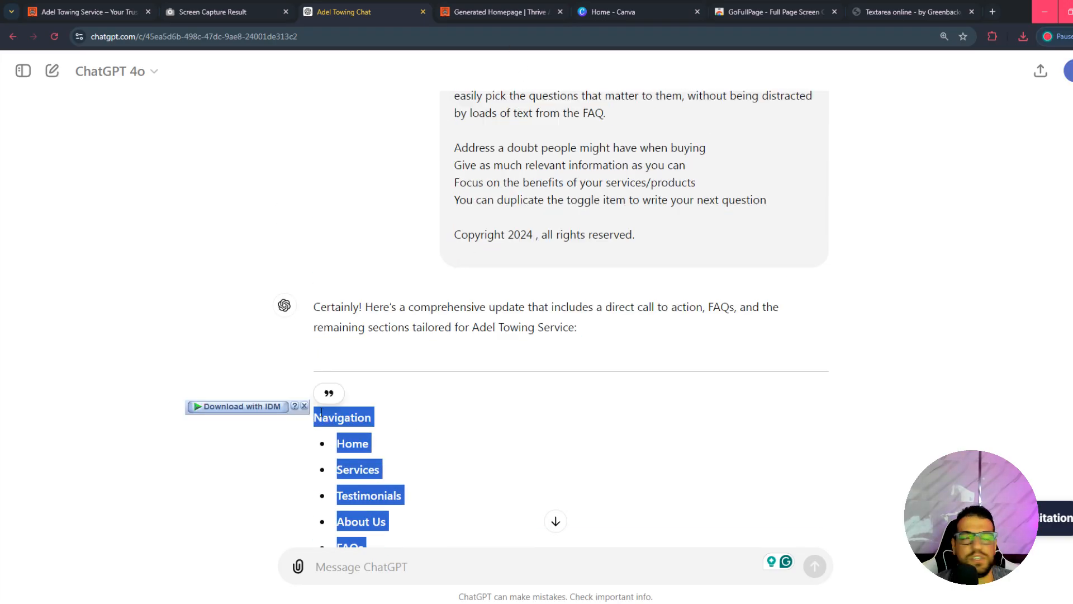
pyautogui.scroll(-2, 427, 374)
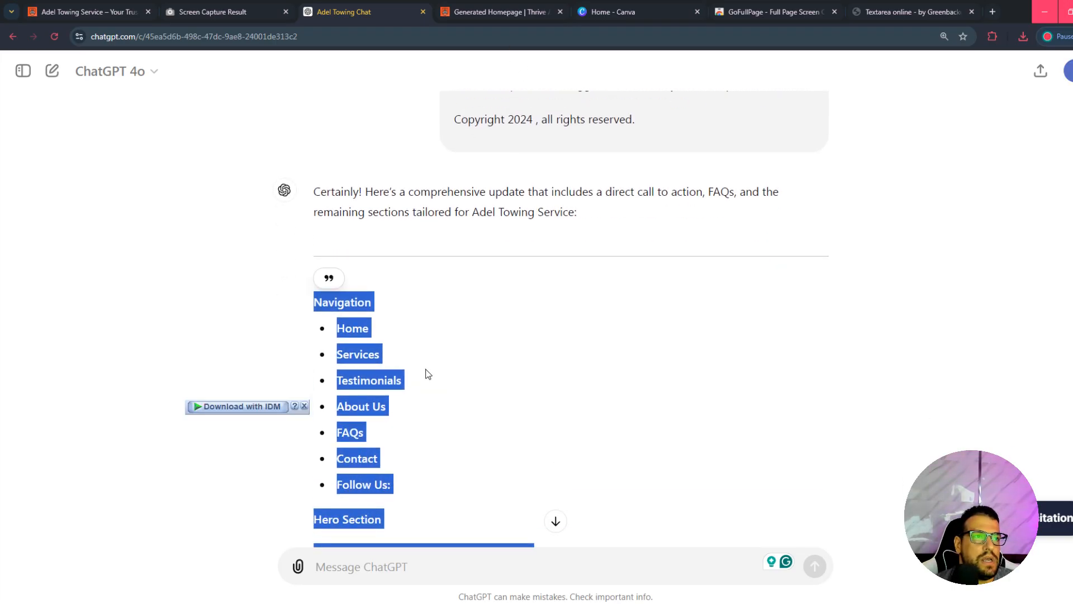
# Review the opening business-details prompt, the pasted website template prompt and ChatGPT's first homepage draft.
pyautogui.scroll(8, 426, 373)
pyautogui.scroll(10, 426, 373)
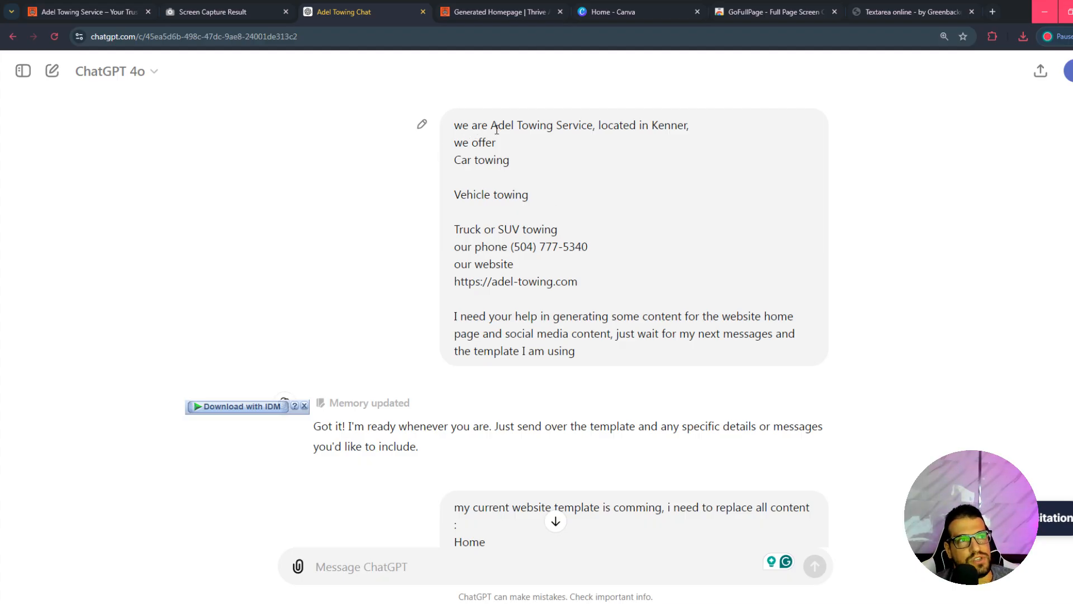
pyautogui.scroll(-1, 520, 204)
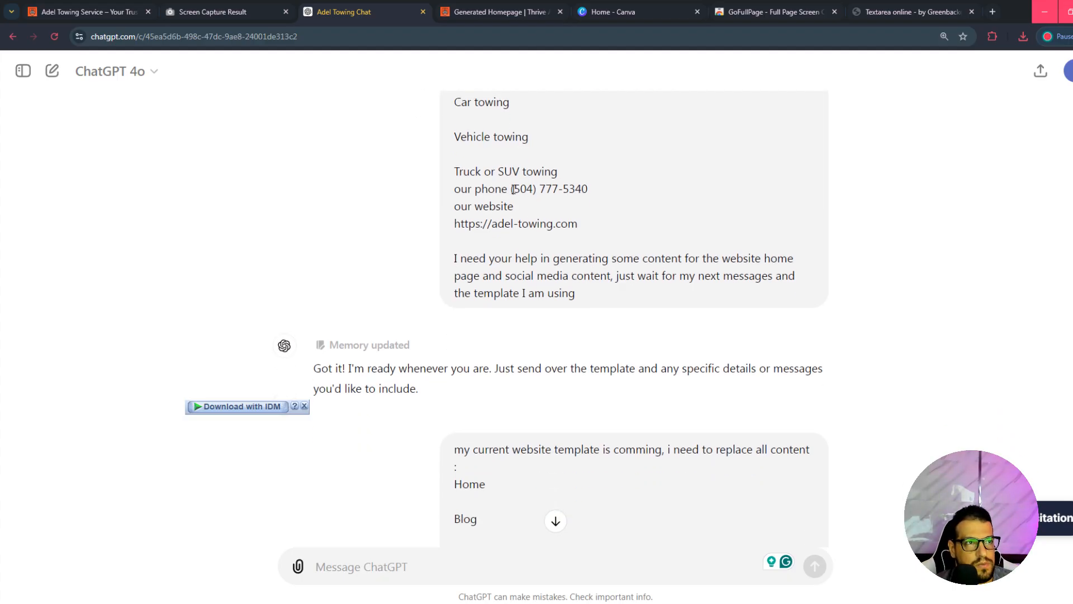
pyautogui.scroll(-1, 522, 237)
pyautogui.scroll(-1, 623, 244)
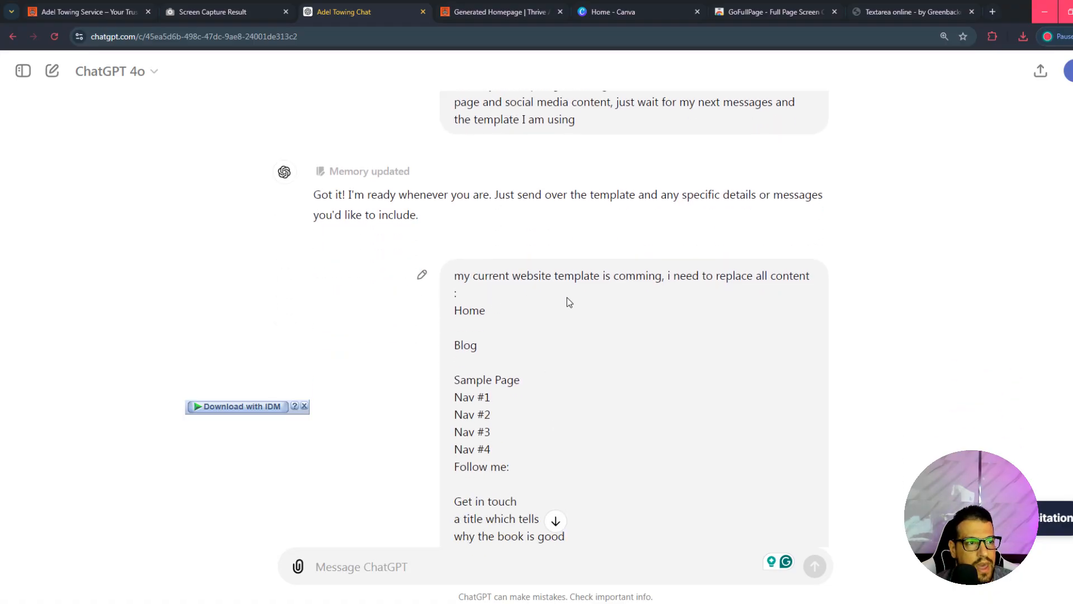
pyautogui.scroll(-8, 564, 290)
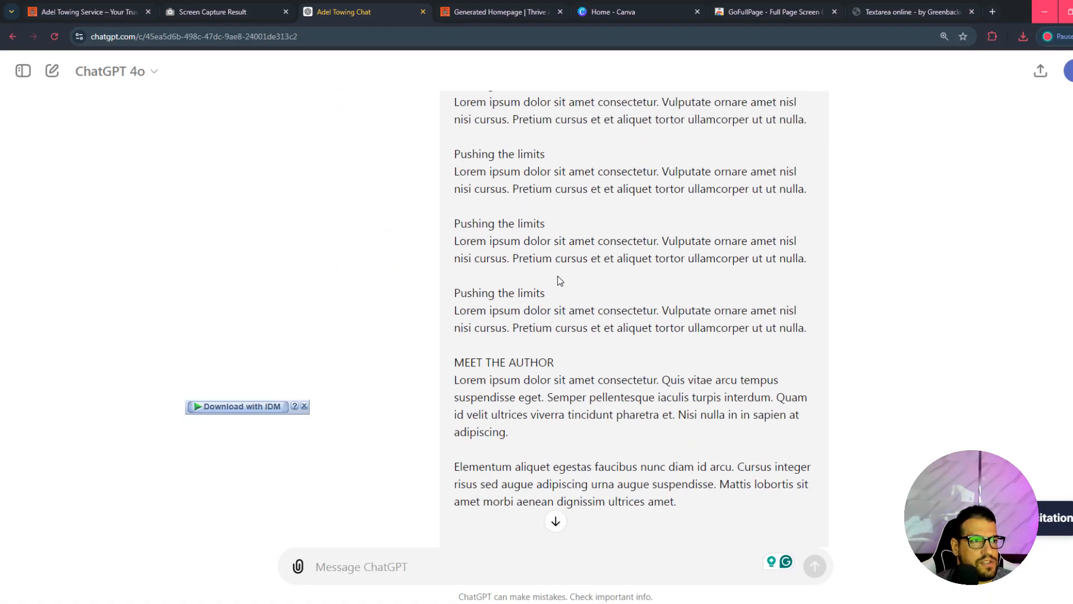
pyautogui.scroll(-15, 560, 281)
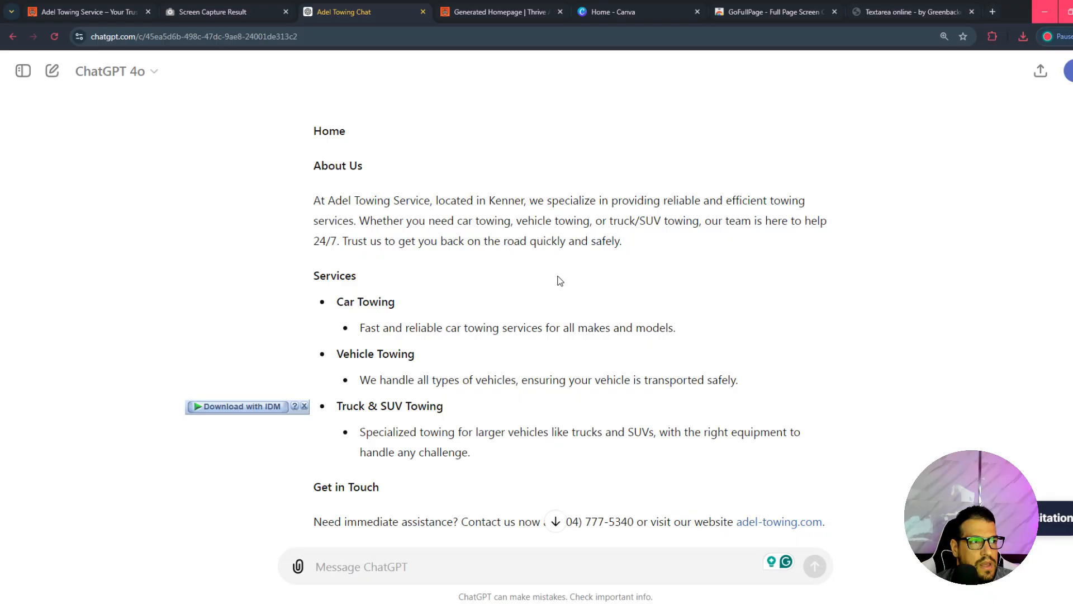
pyautogui.scroll(4, 560, 280)
pyautogui.scroll(-15, 485, 274)
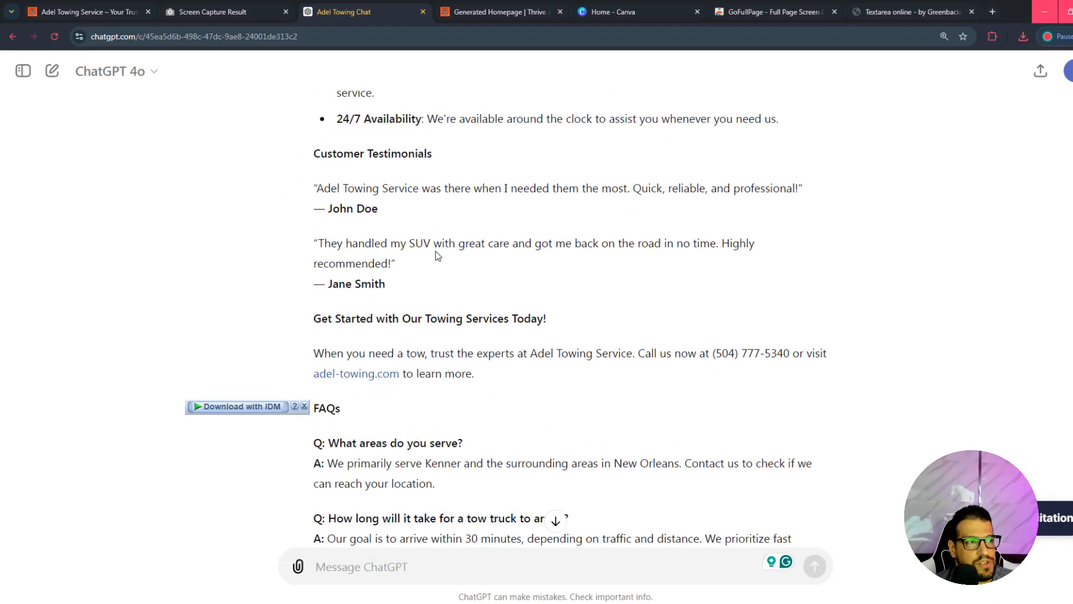
# Look over the prompt requesting 4 testimonials of matching length and the testimonials in its reply.
pyautogui.scroll(-8, 438, 254)
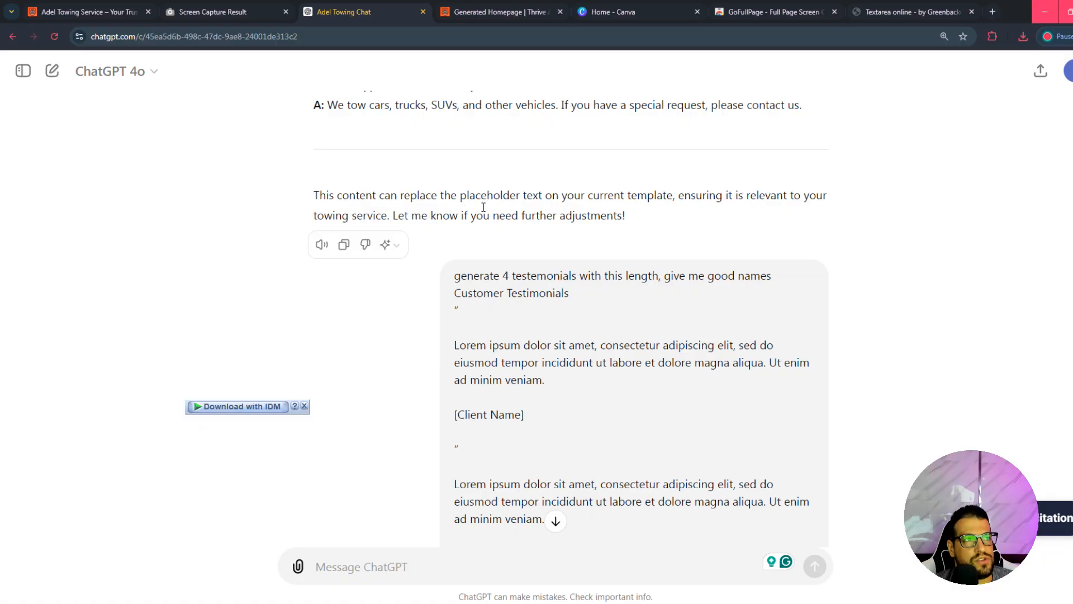
pyautogui.scroll(-2, 503, 210)
pyautogui.scroll(2, 581, 216)
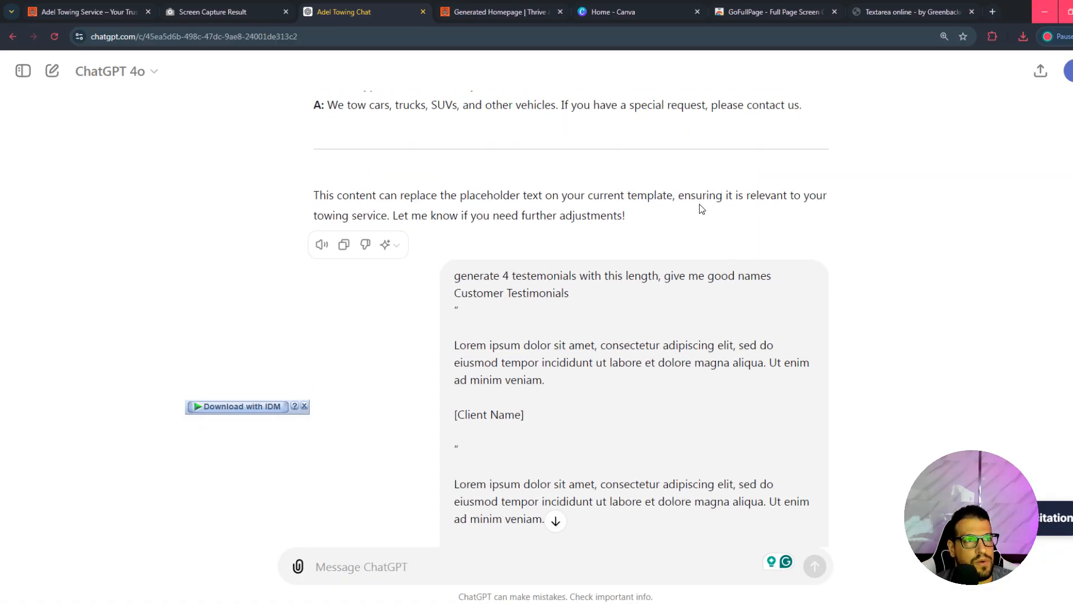
pyautogui.scroll(-10, 702, 209)
pyautogui.scroll(-4, 593, 273)
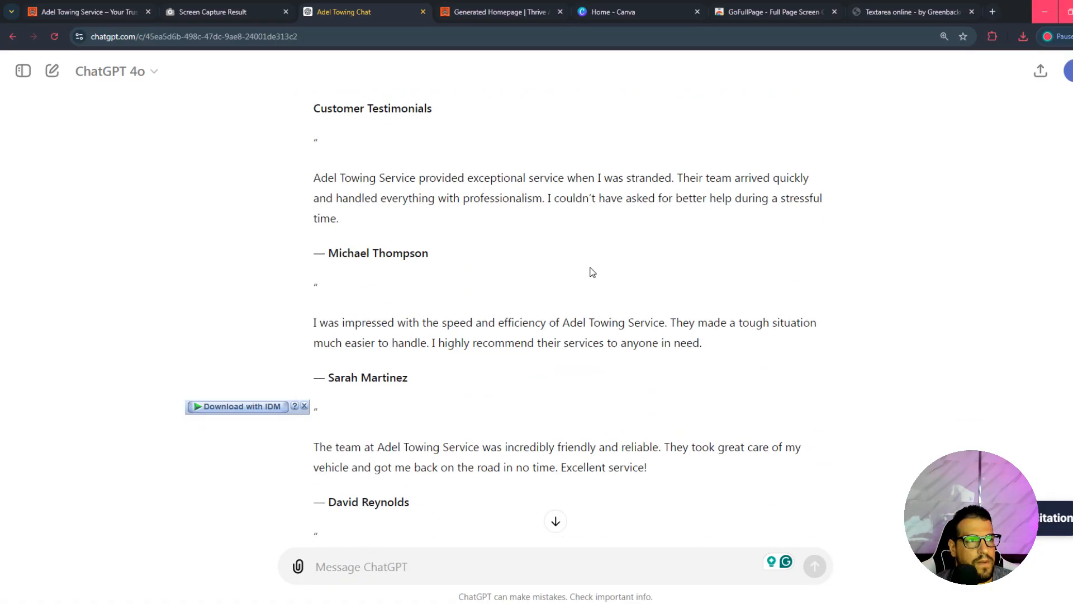
pyautogui.scroll(3, 547, 252)
pyautogui.scroll(-8, 390, 207)
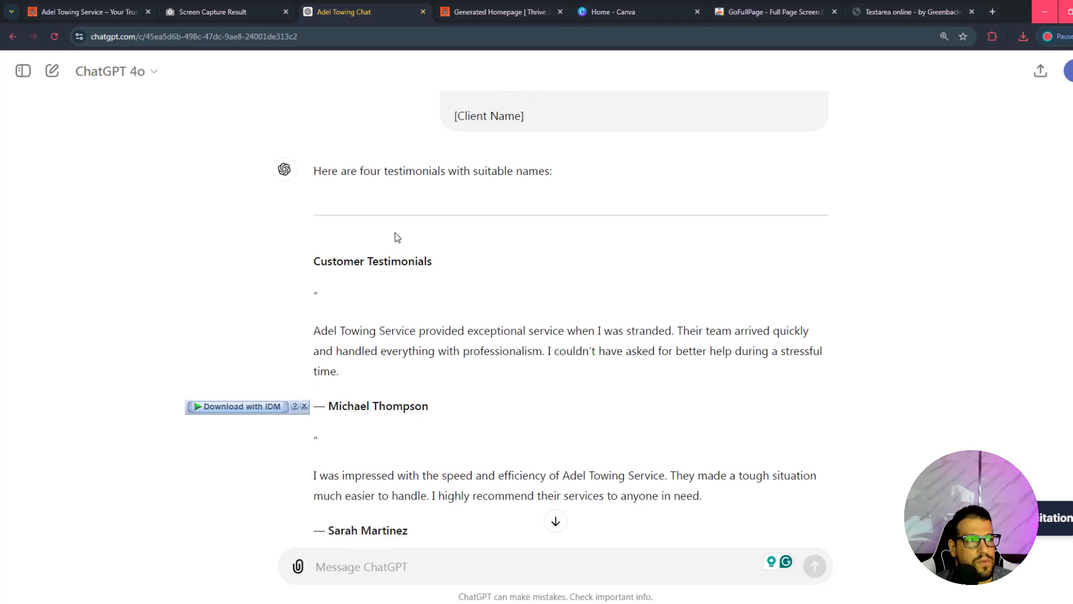
pyautogui.scroll(-5, 509, 295)
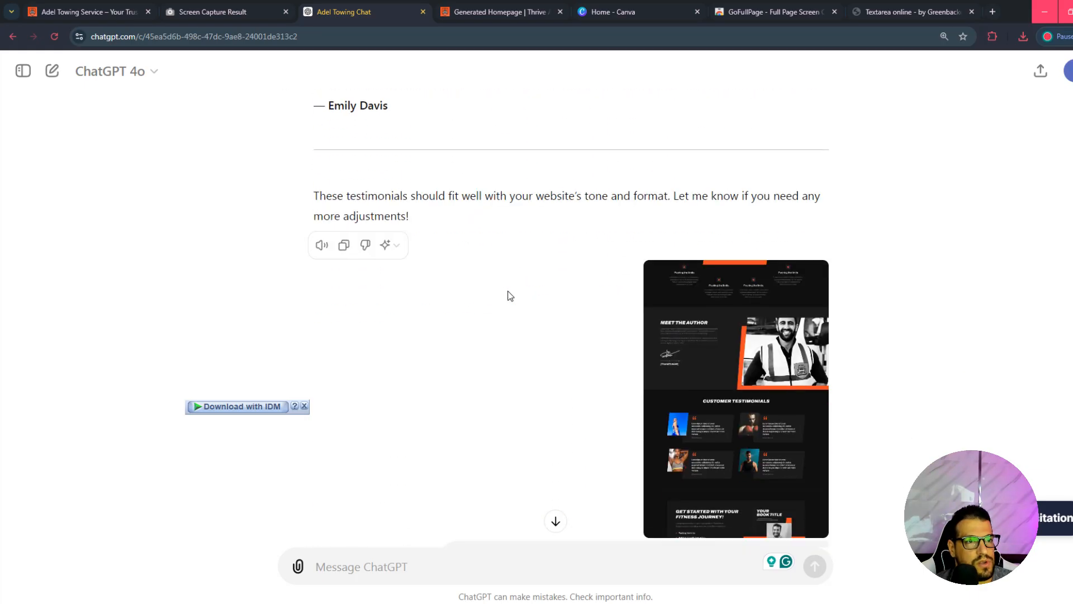
# Examine the landing-page update prompt with the template screenshot, and the draft written without the PDF.
pyautogui.scroll(-2, 876, 297)
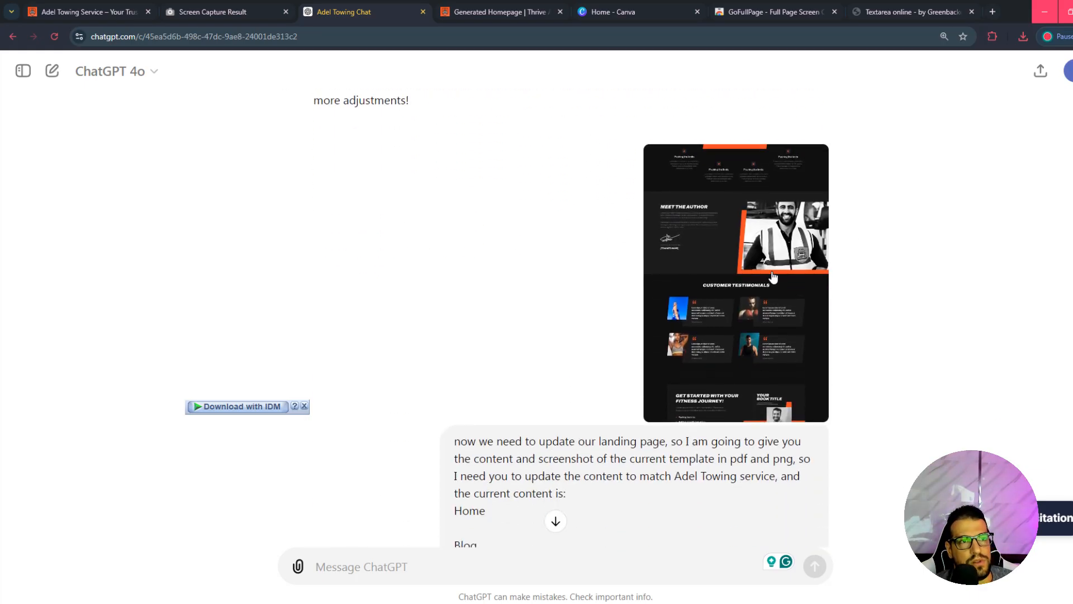
pyautogui.scroll(2, 849, 305)
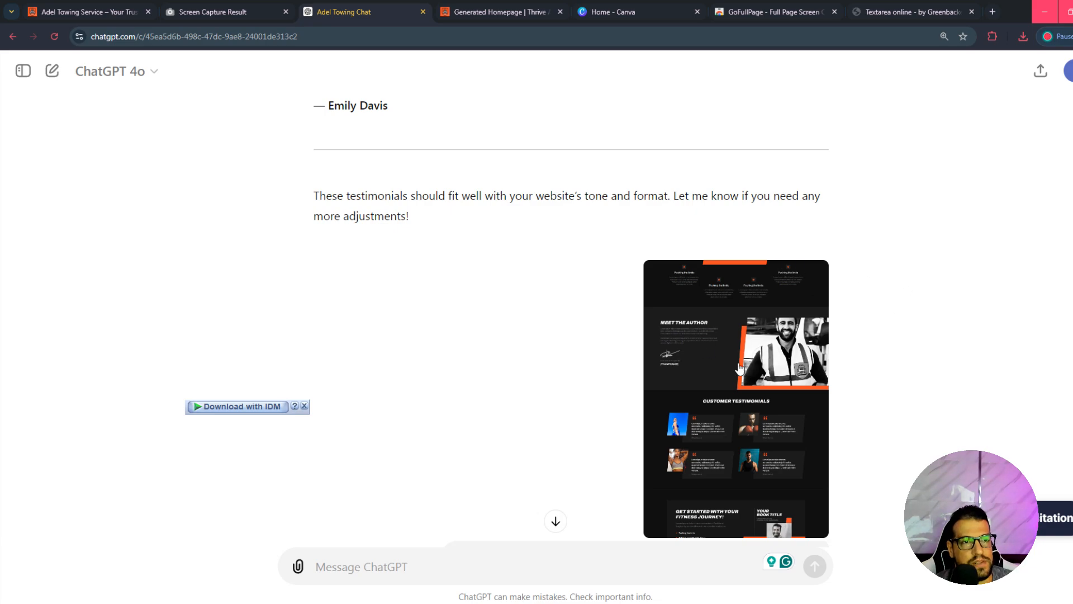
pyautogui.scroll(-1, 739, 369)
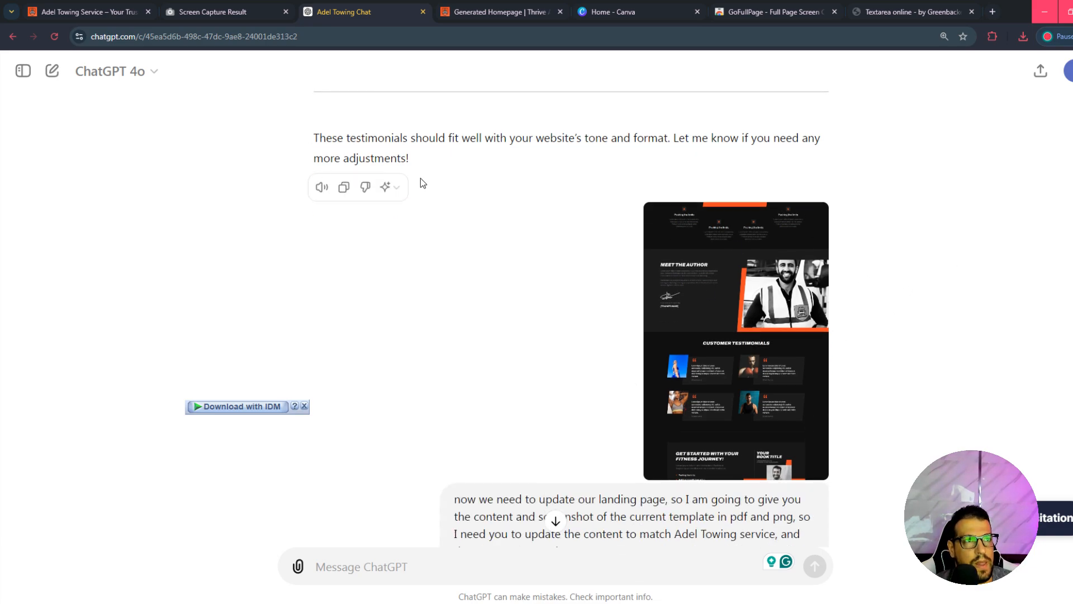
pyautogui.scroll(-20, 530, 329)
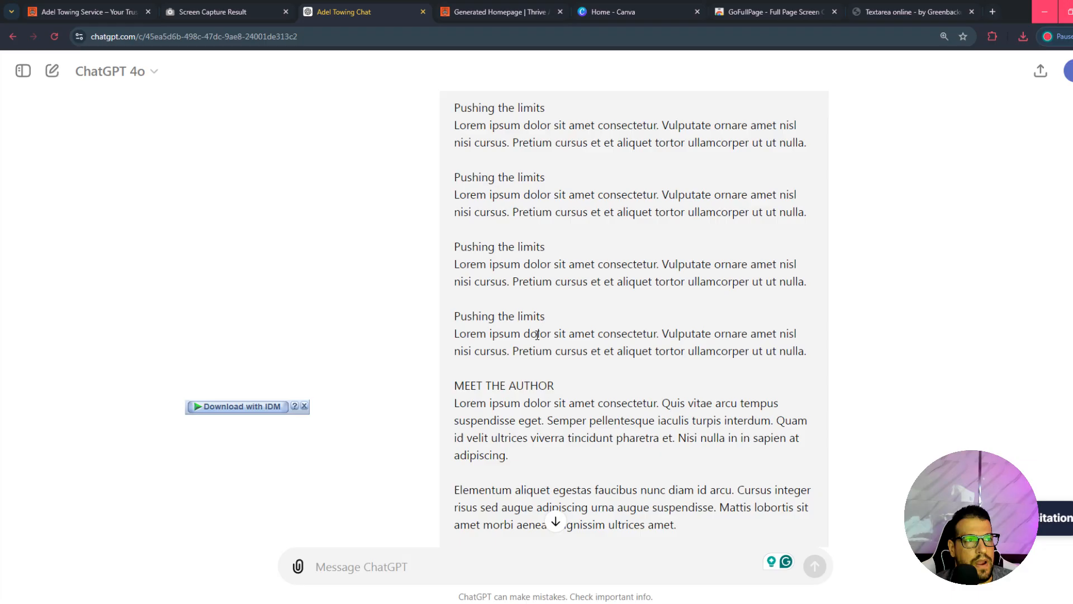
pyautogui.scroll(-20, 537, 335)
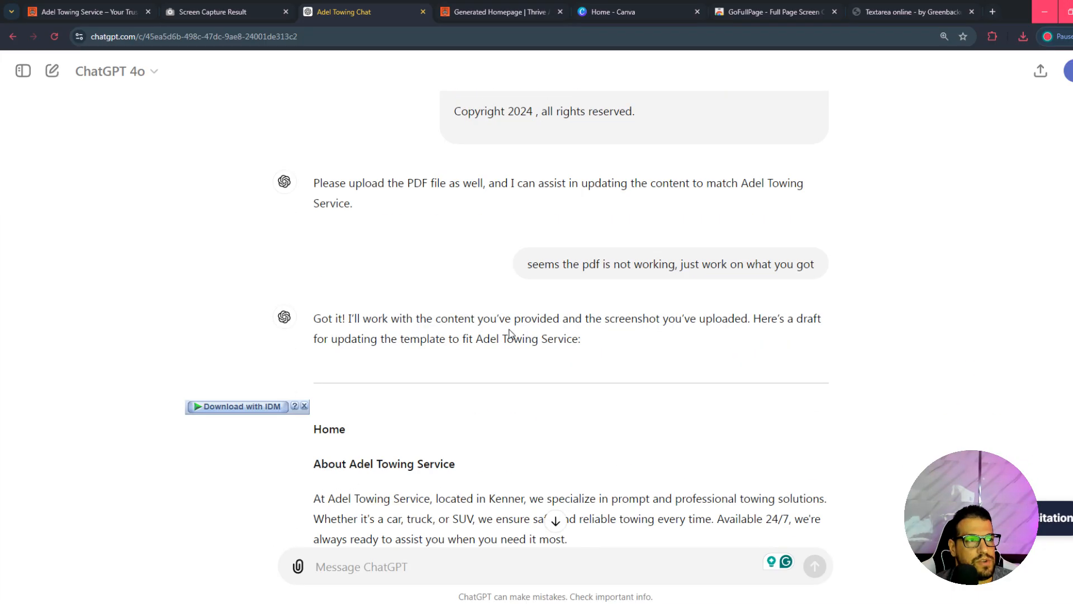
pyautogui.scroll(-20, 604, 425)
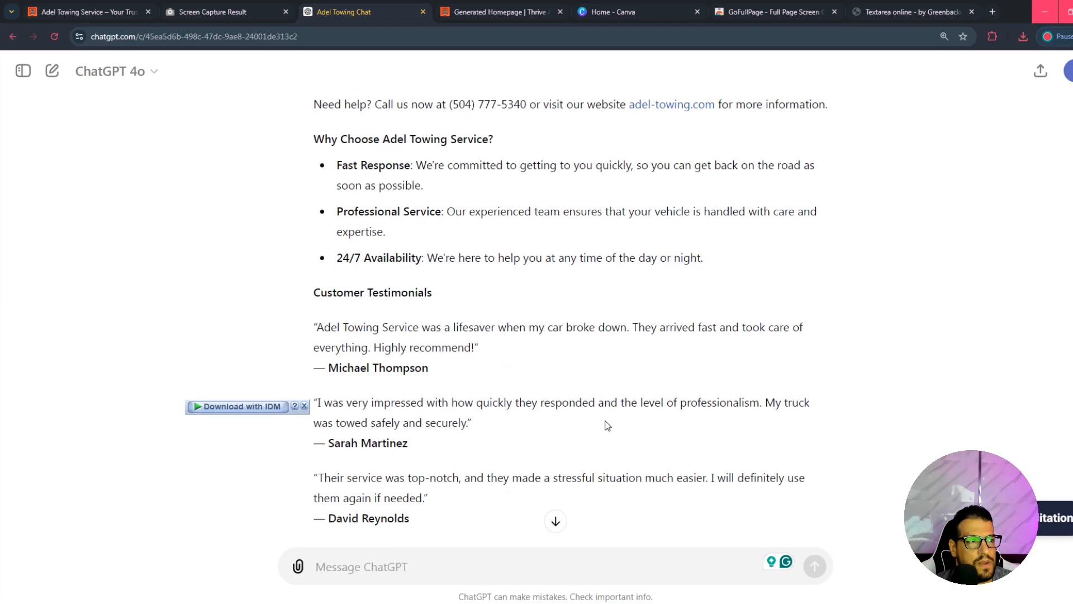
# Examine the prompt with the attached template.html file and the start of ChatGPT's reply to it.
pyautogui.scroll(-10, 602, 421)
pyautogui.scroll(3, 511, 343)
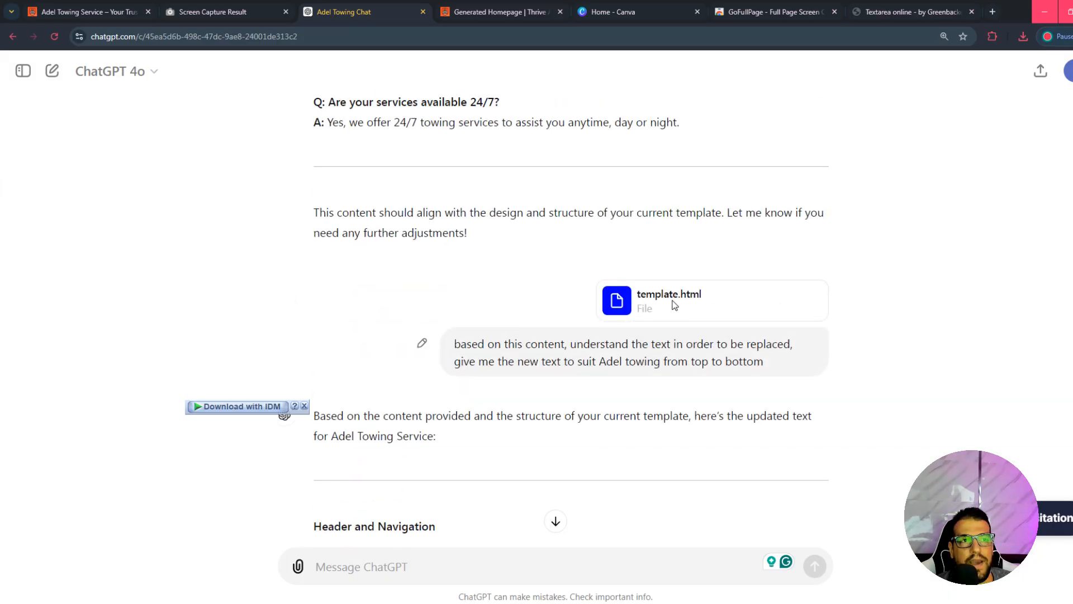
pyautogui.moveTo(702, 294); pyautogui.dragTo(647, 294)
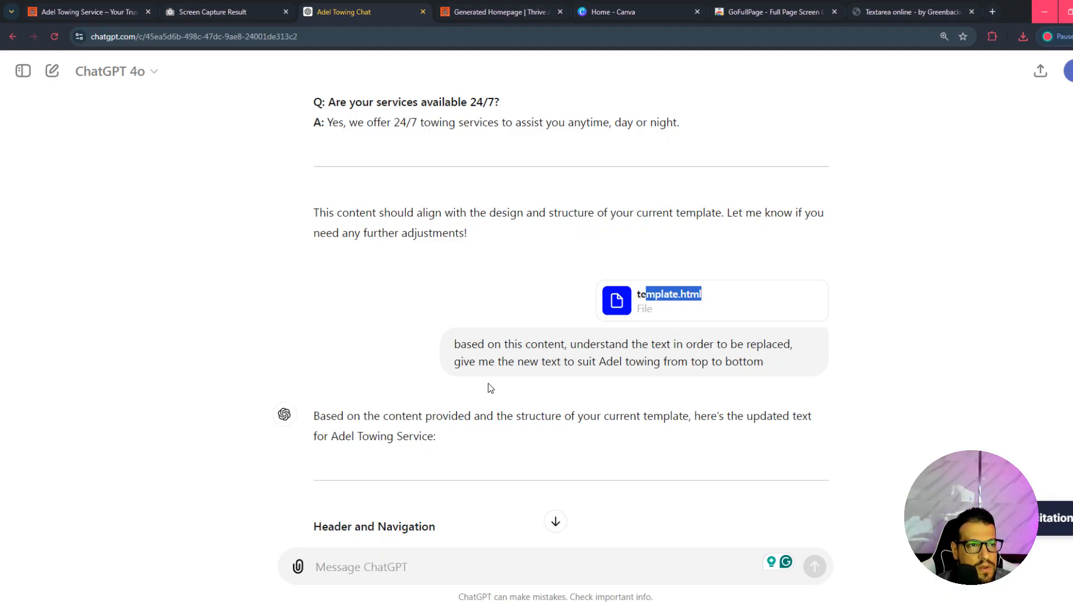
pyautogui.scroll(-2, 597, 313)
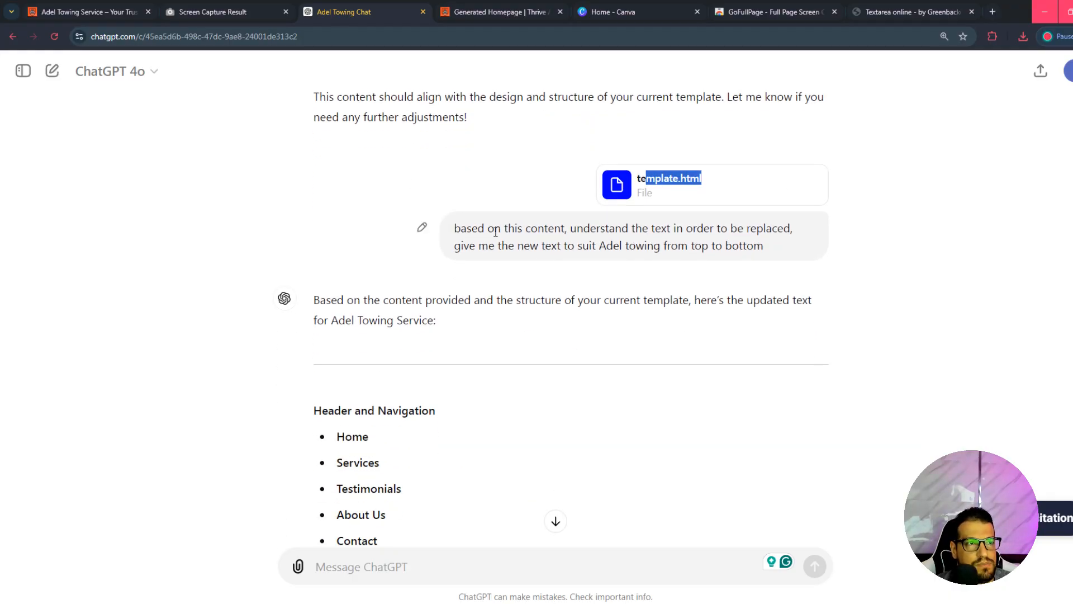
# Review the prompt sent with template.html and read through ChatGPT's reply, including its services, testimonials and closing section.
pyautogui.moveTo(459, 227); pyautogui.dragTo(747, 246)
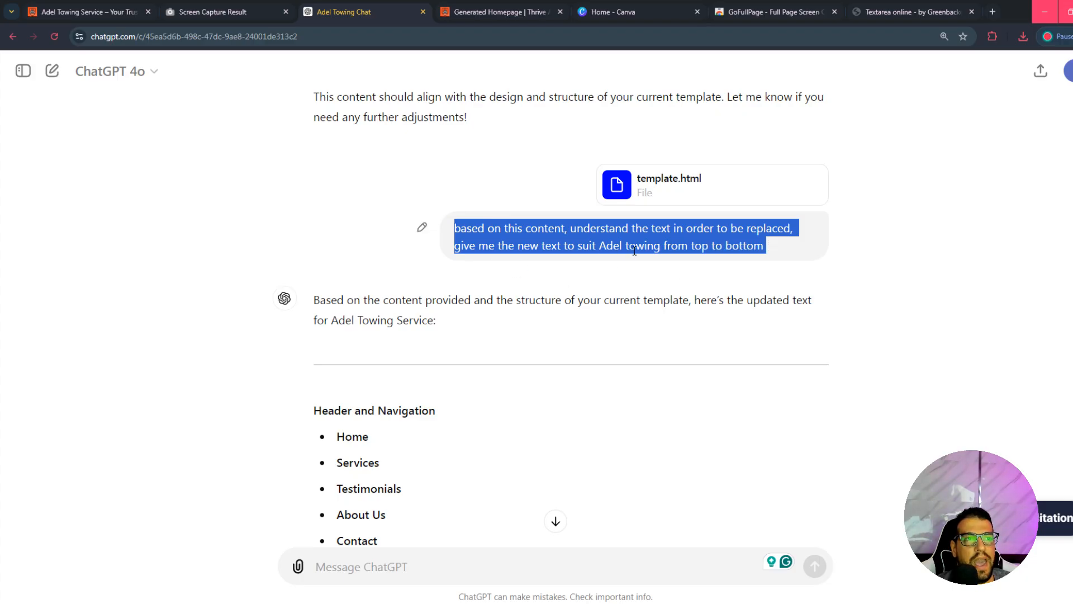
pyautogui.scroll(-9, 417, 230)
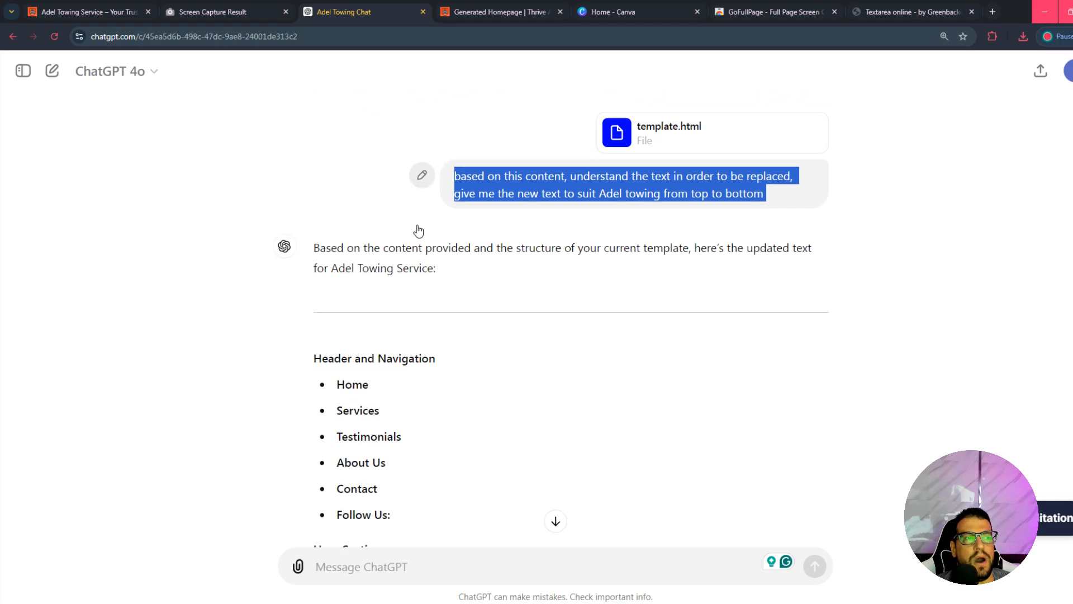
pyautogui.scroll(-20, 440, 291)
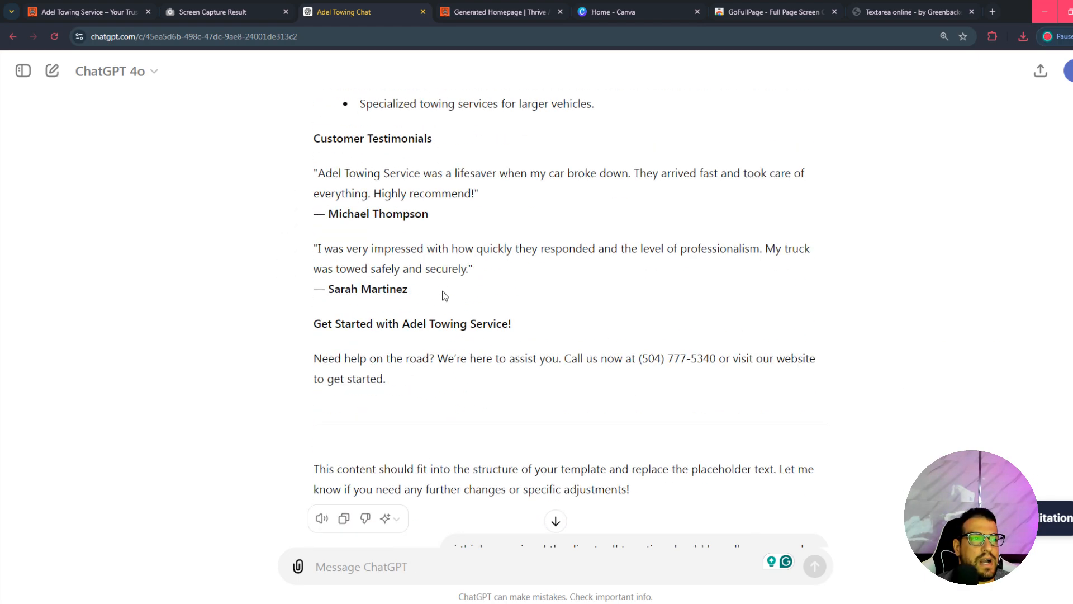
pyautogui.scroll(14, 465, 288)
pyautogui.scroll(-14, 391, 285)
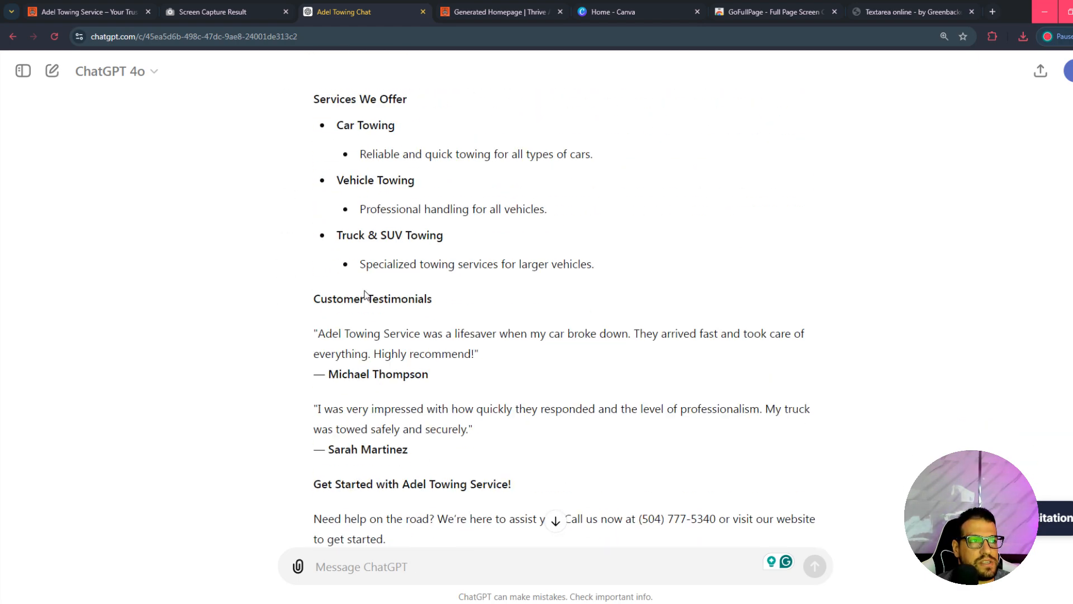
# Examine the follow-up prompt requesting a direct call to action, the missing FAQs and the remaining template sections.
pyautogui.scroll(-2, 372, 290)
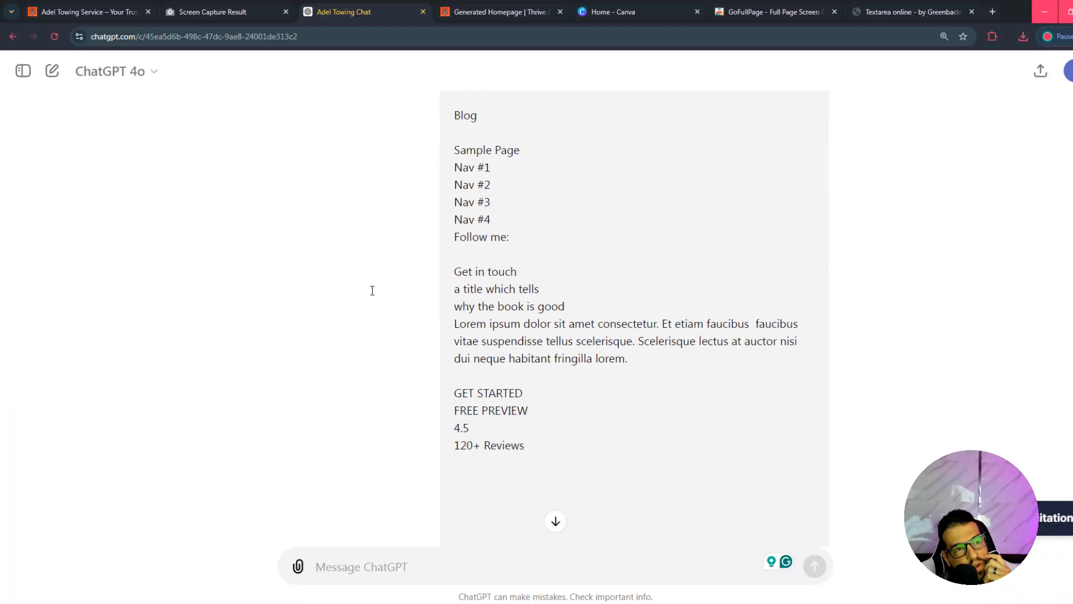
pyautogui.scroll(8, 551, 304)
pyautogui.scroll(-15, 472, 267)
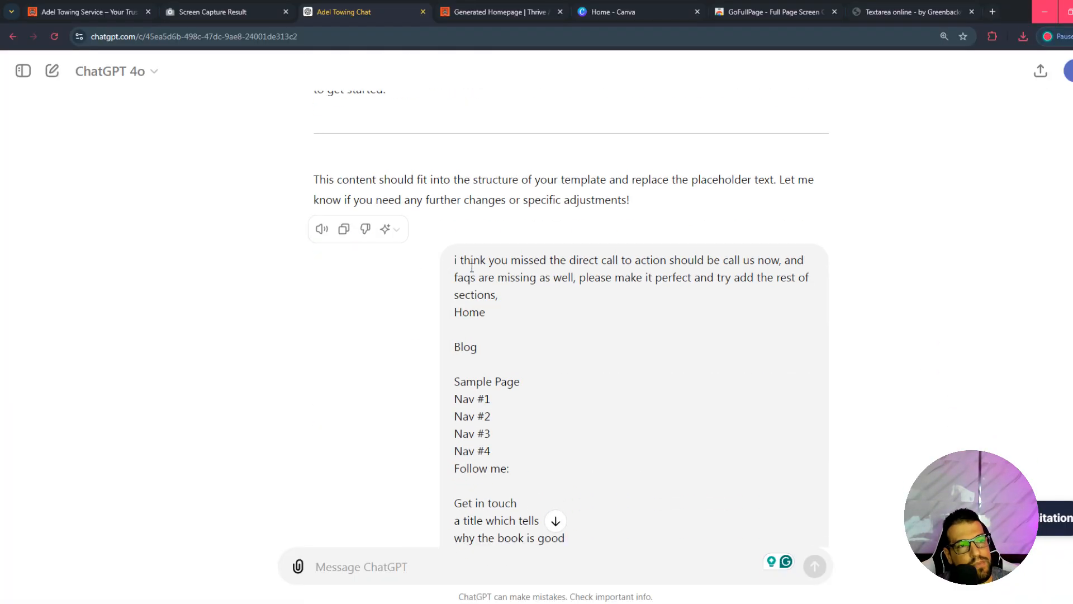
pyautogui.scroll(-15, 478, 299)
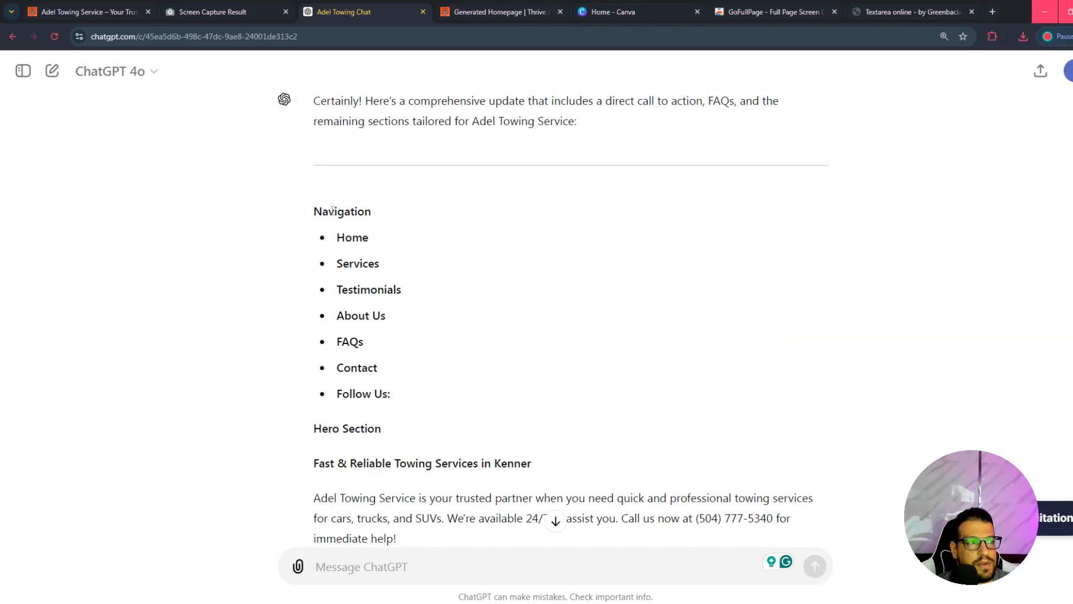
# Look over ChatGPT's comprehensive homepage text from the navigation and hero section through achievements and FAQs to the footer.
pyautogui.moveTo(331, 211); pyautogui.dragTo(388, 340)
pyautogui.click(444, 359)
pyautogui.scroll(-20, 347, 231)
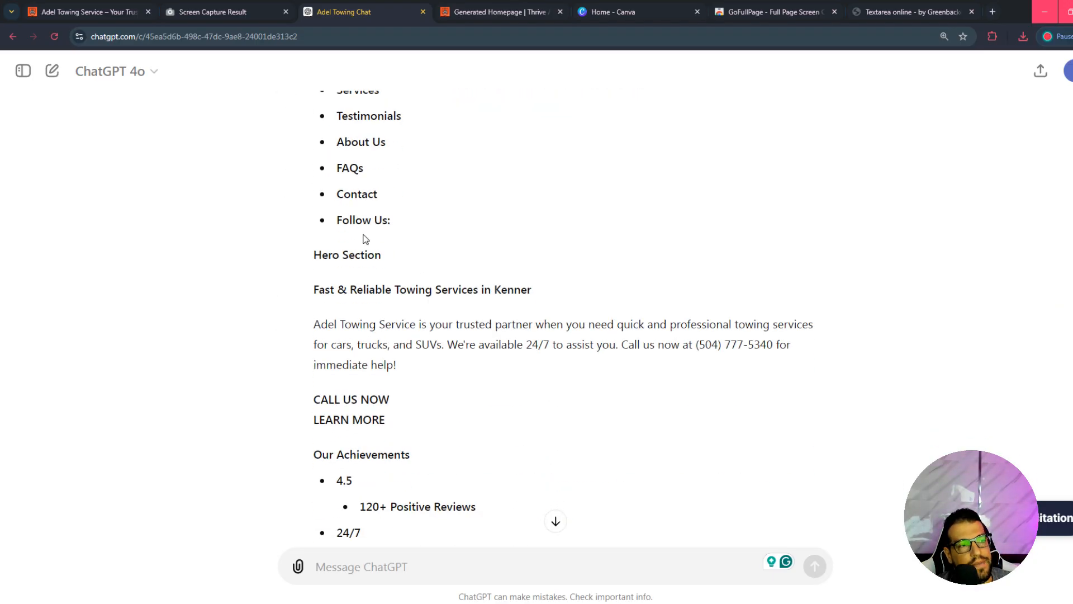
pyautogui.scroll(-4, 538, 321)
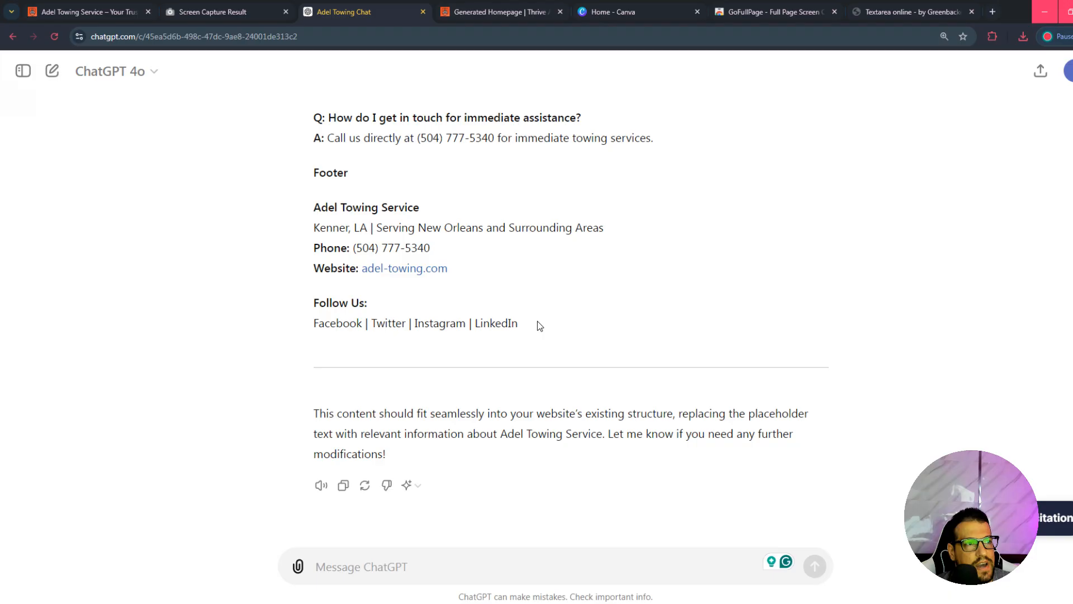
pyautogui.scroll(15, 421, 285)
pyautogui.scroll(13, 462, 285)
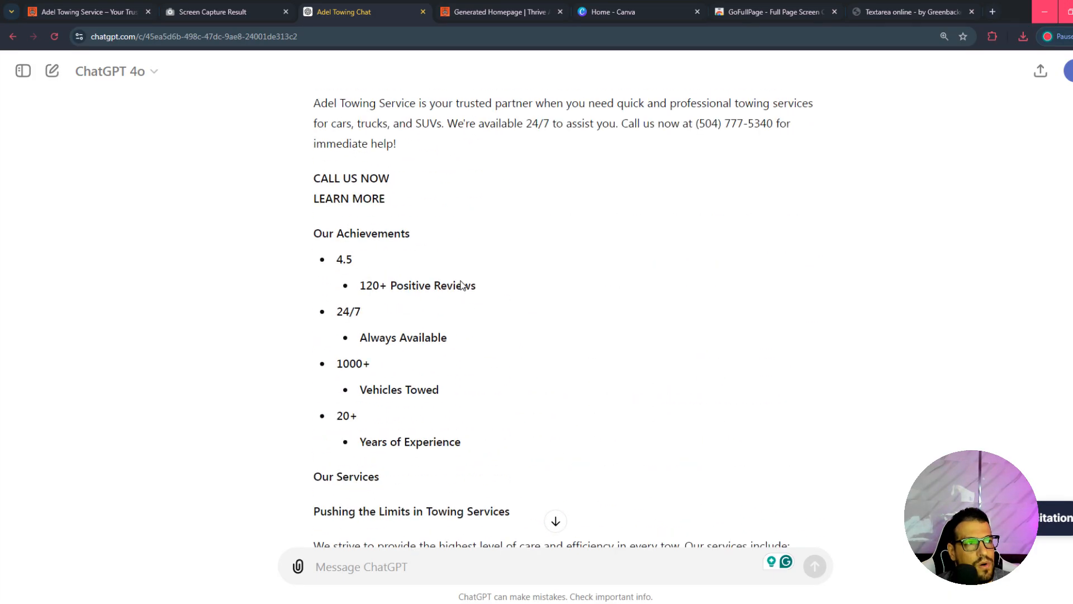
pyautogui.scroll(-4, 377, 306)
pyautogui.scroll(-3, 377, 307)
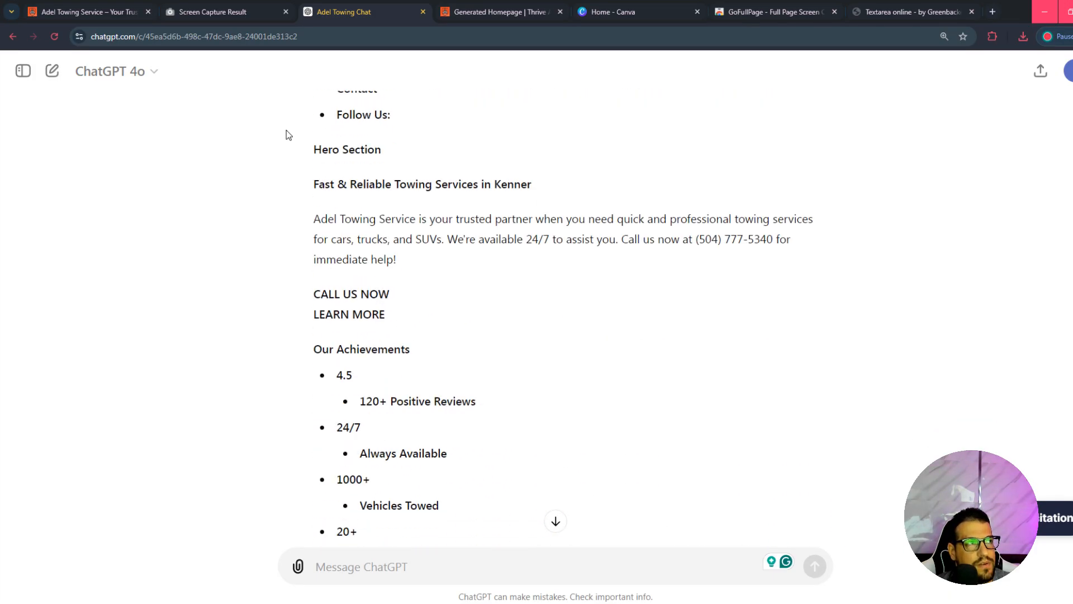
# Switch to the Thrive Architect homepage editor and compare its placeholder hero and statistics sections with ChatGPT's hero and achievements text.
pyautogui.click(499, 9)
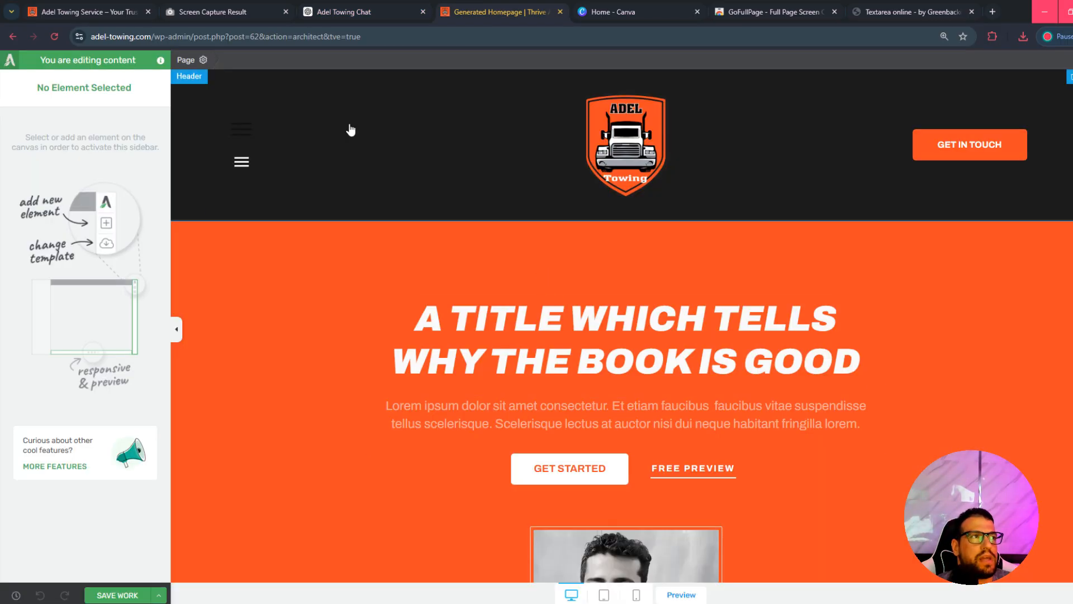
pyautogui.click(349, 13)
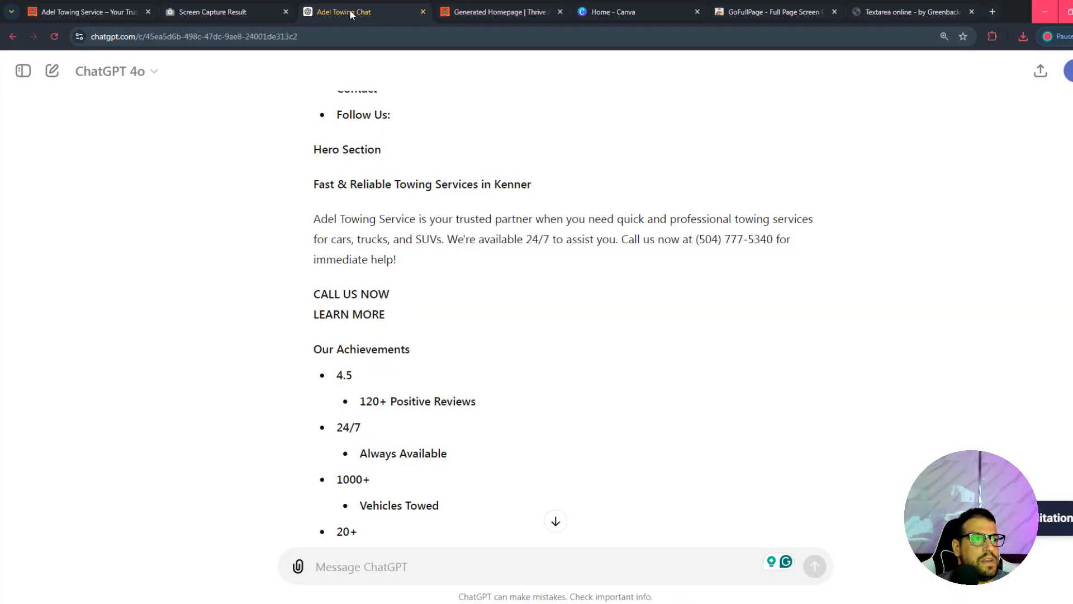
pyautogui.click(484, 11)
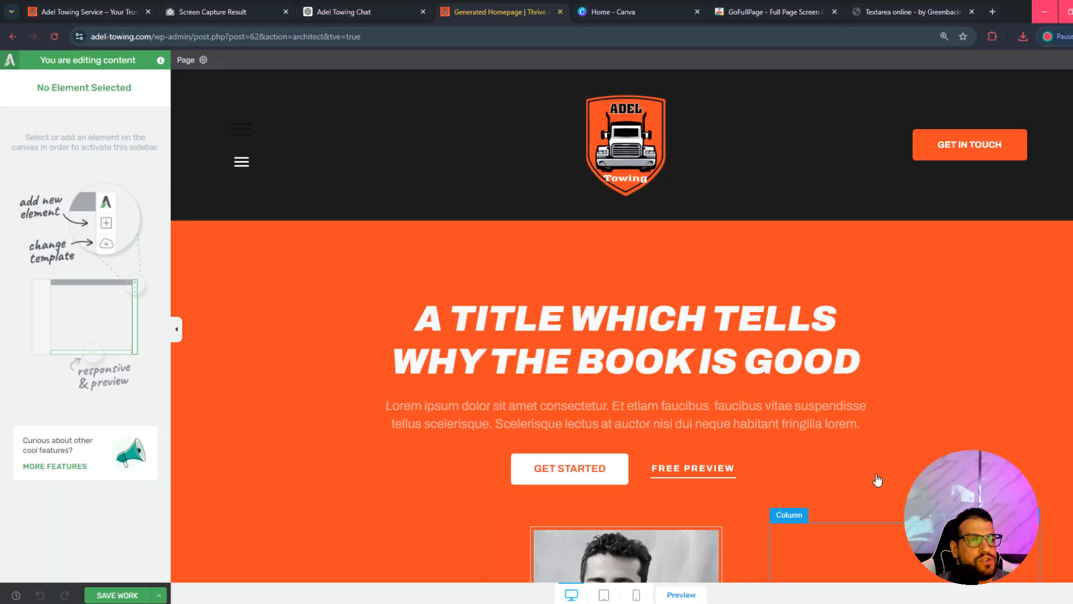
pyautogui.scroll(-10, 584, 339)
pyautogui.scroll(-5, 583, 338)
pyautogui.scroll(20, 582, 337)
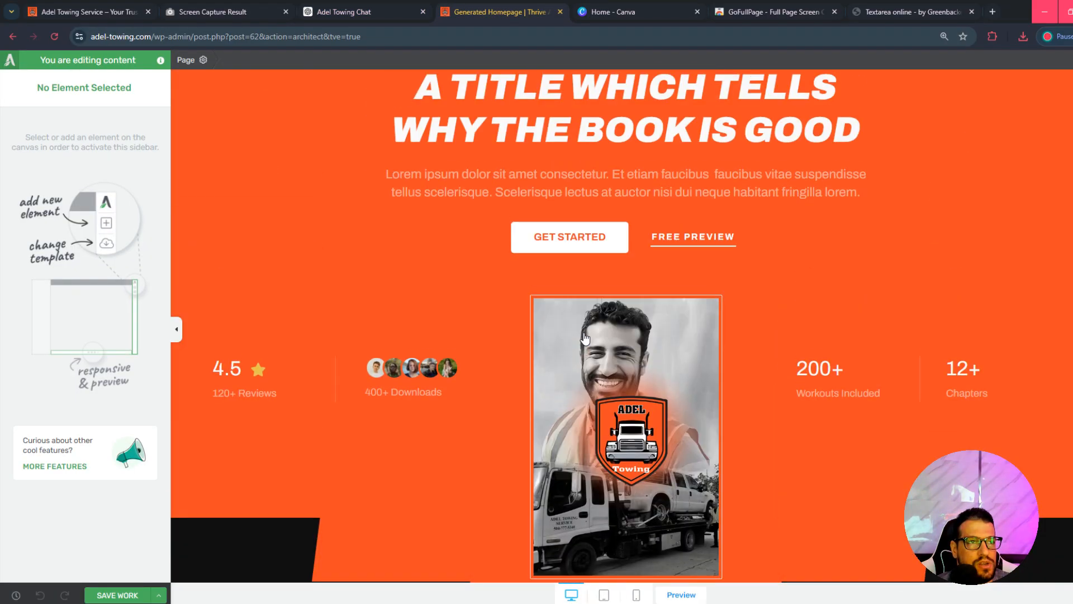